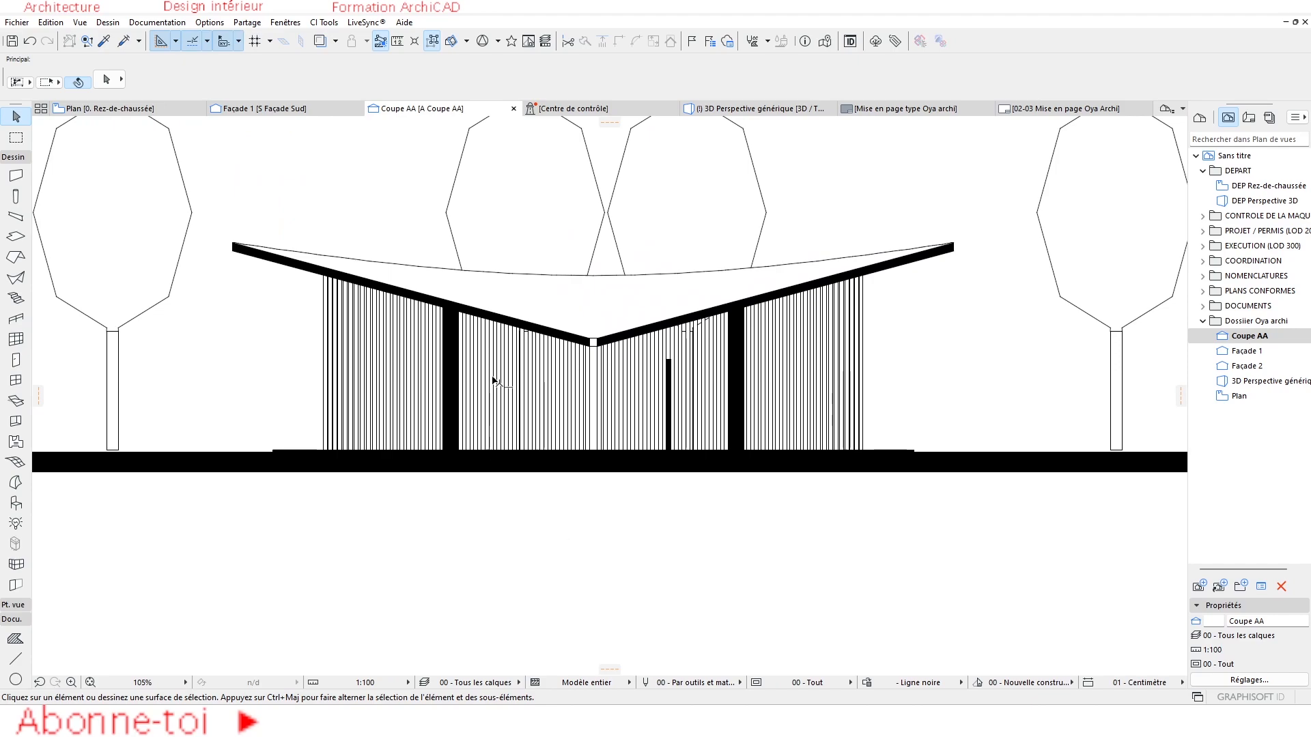
# Step: Review the finished pavilion model in its ground-floor plan and generic 3D perspective
pyautogui.click(156, 109)
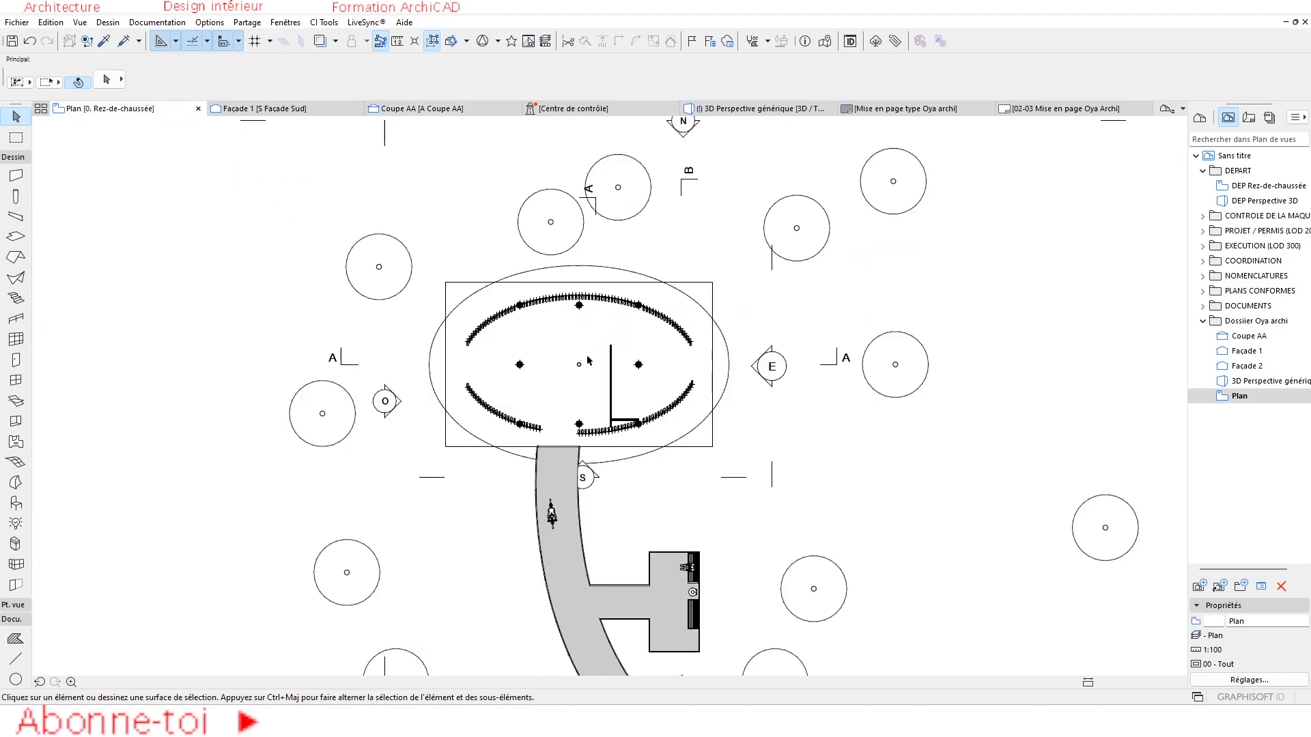
pyautogui.scroll(4, 587, 361)
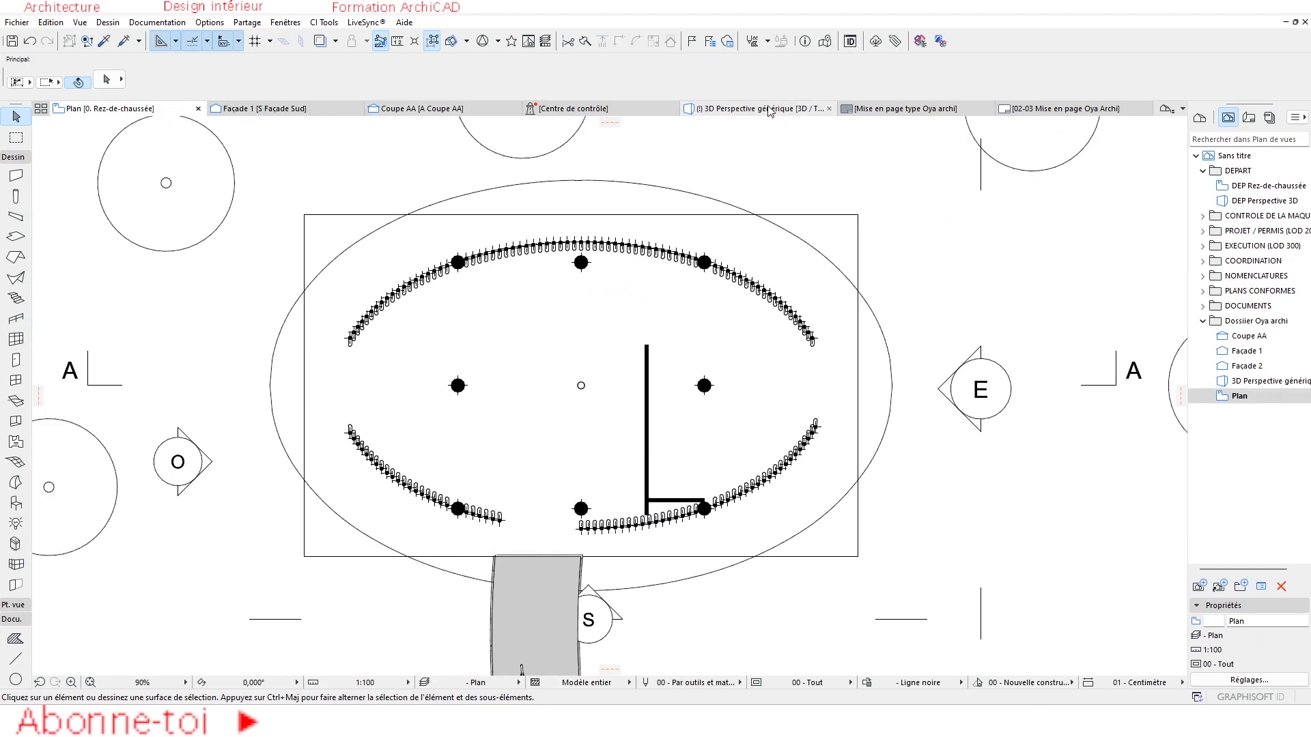
pyautogui.click(770, 109)
pyautogui.scroll(5, 707, 355)
pyautogui.scroll(-2, 707, 354)
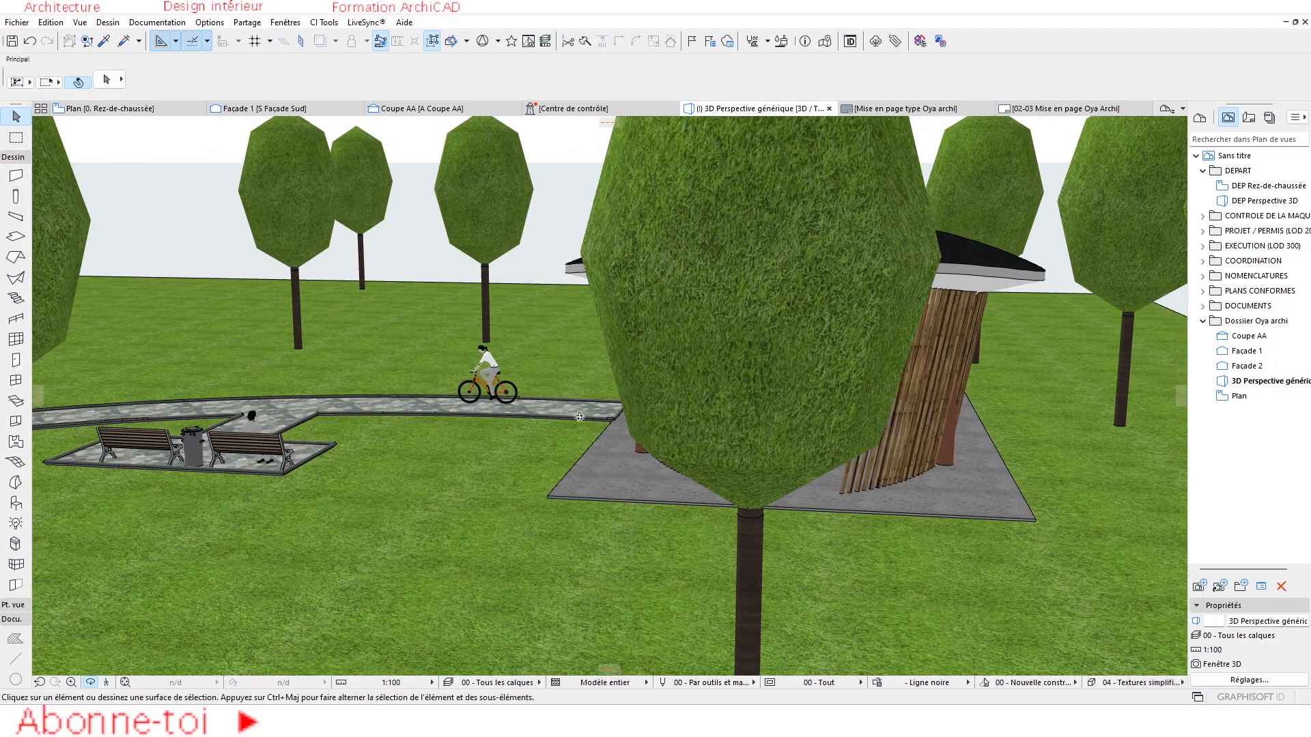
pyautogui.scroll(-10, 580, 417)
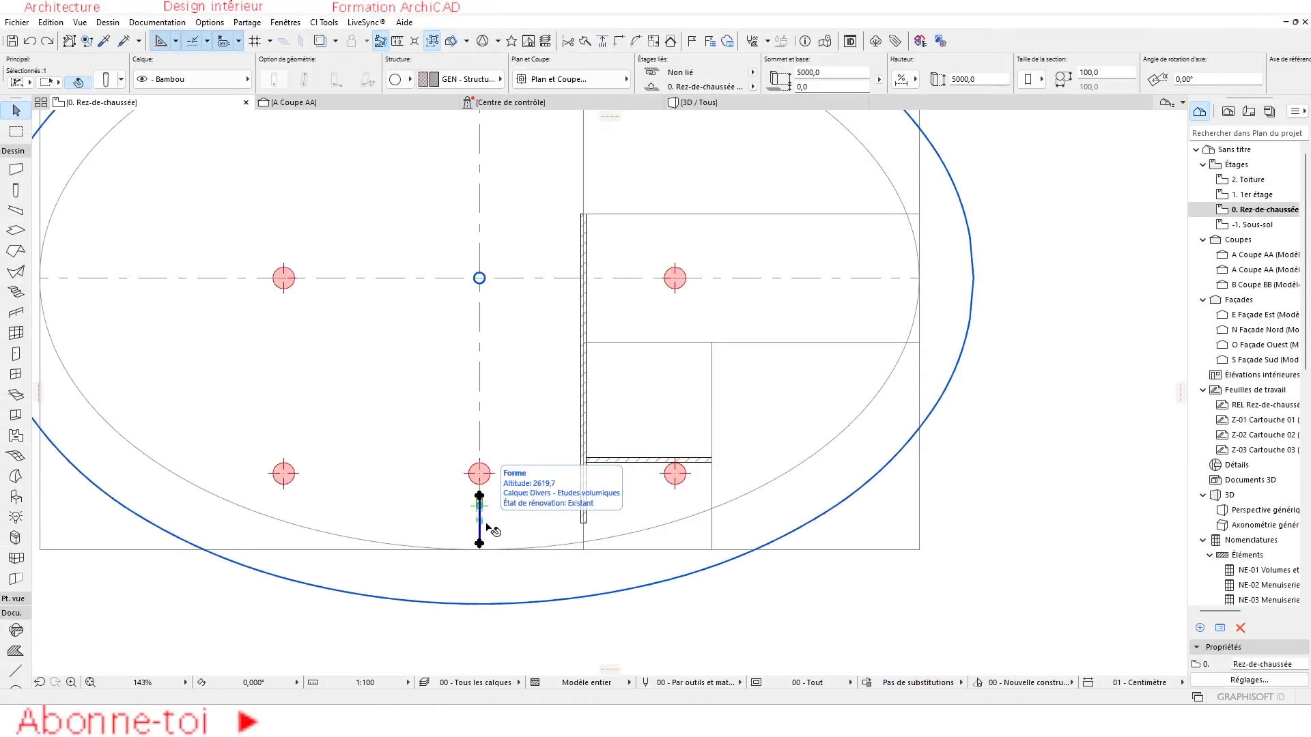
# Step: Set up duplication of the inclined bamboo post by translation with Propagation along a chosen path, spacing 200 and no rotation of copies
pyautogui.scroll(1, 499, 498)
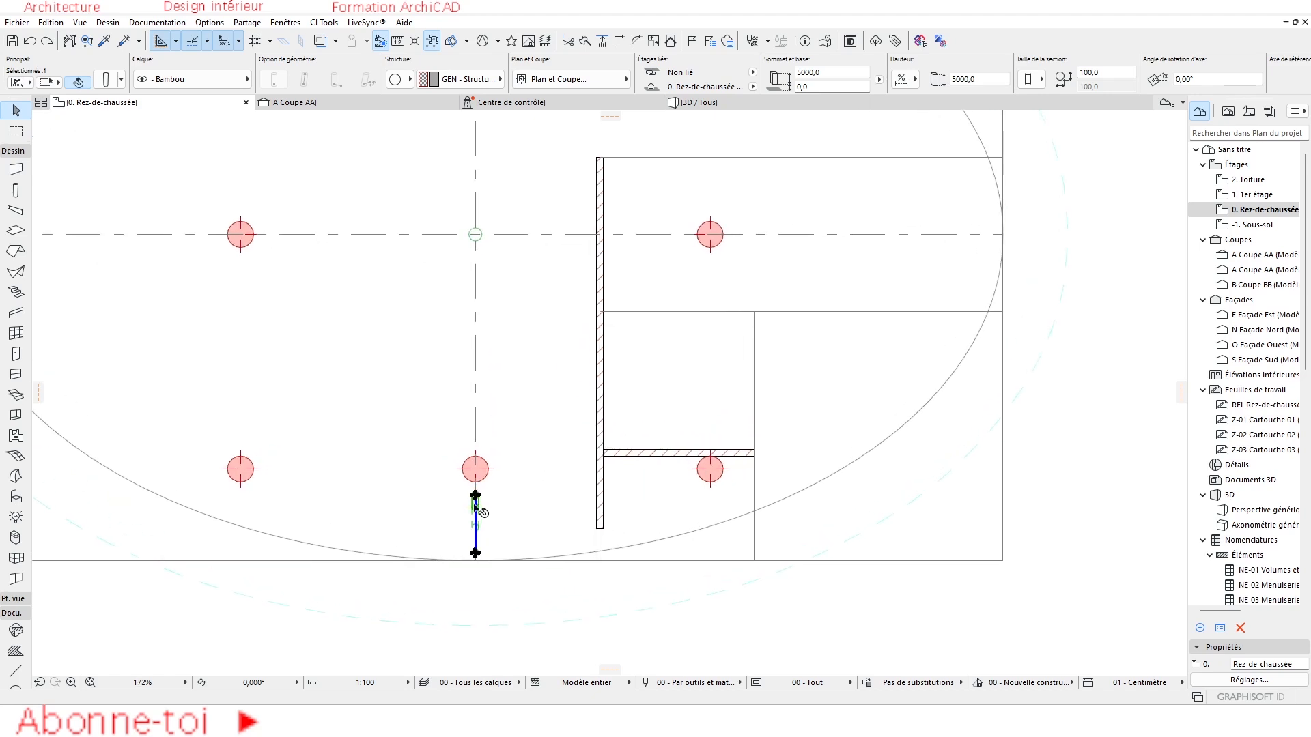
pyautogui.click(475, 497)
pyautogui.click(541, 400)
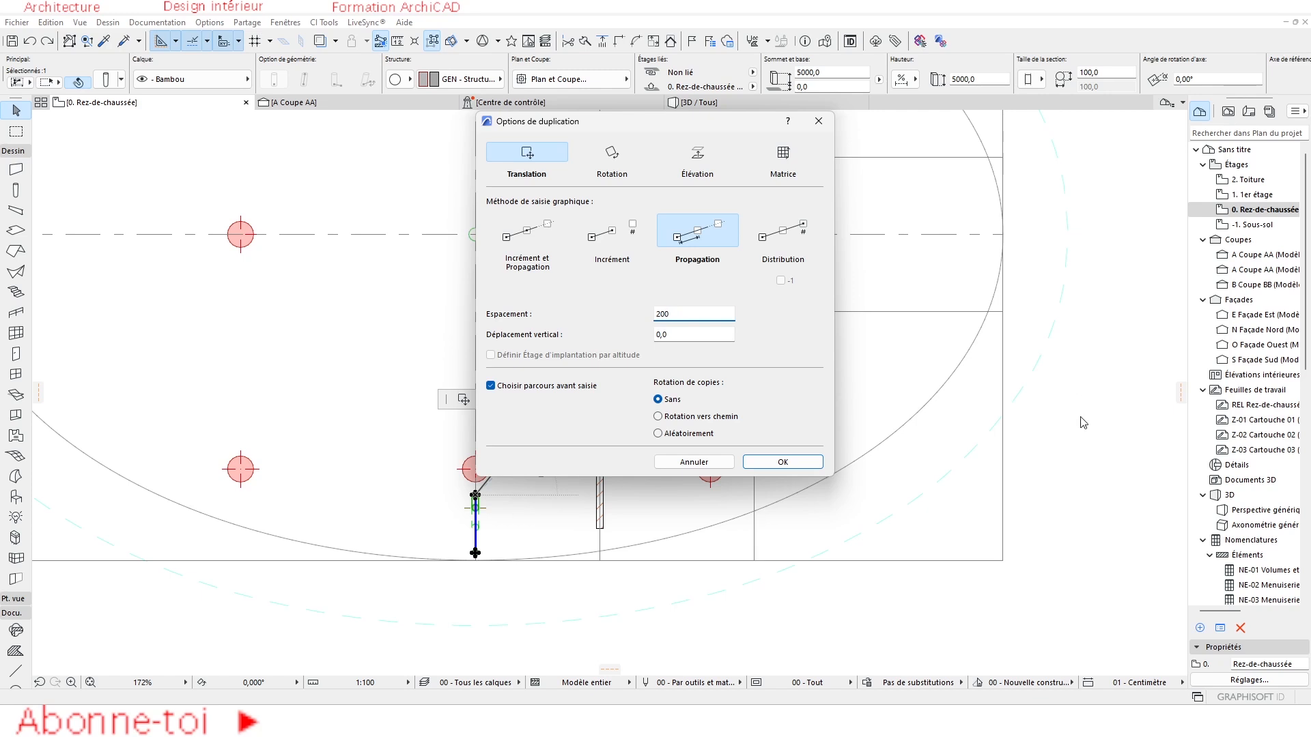
pyautogui.click(783, 462)
# Step: Distribute copies of the bamboo post around the entire elliptical path, starting from the post's upper end point
pyautogui.scroll(5, 453, 510)
pyautogui.scroll(-3, 353, 655)
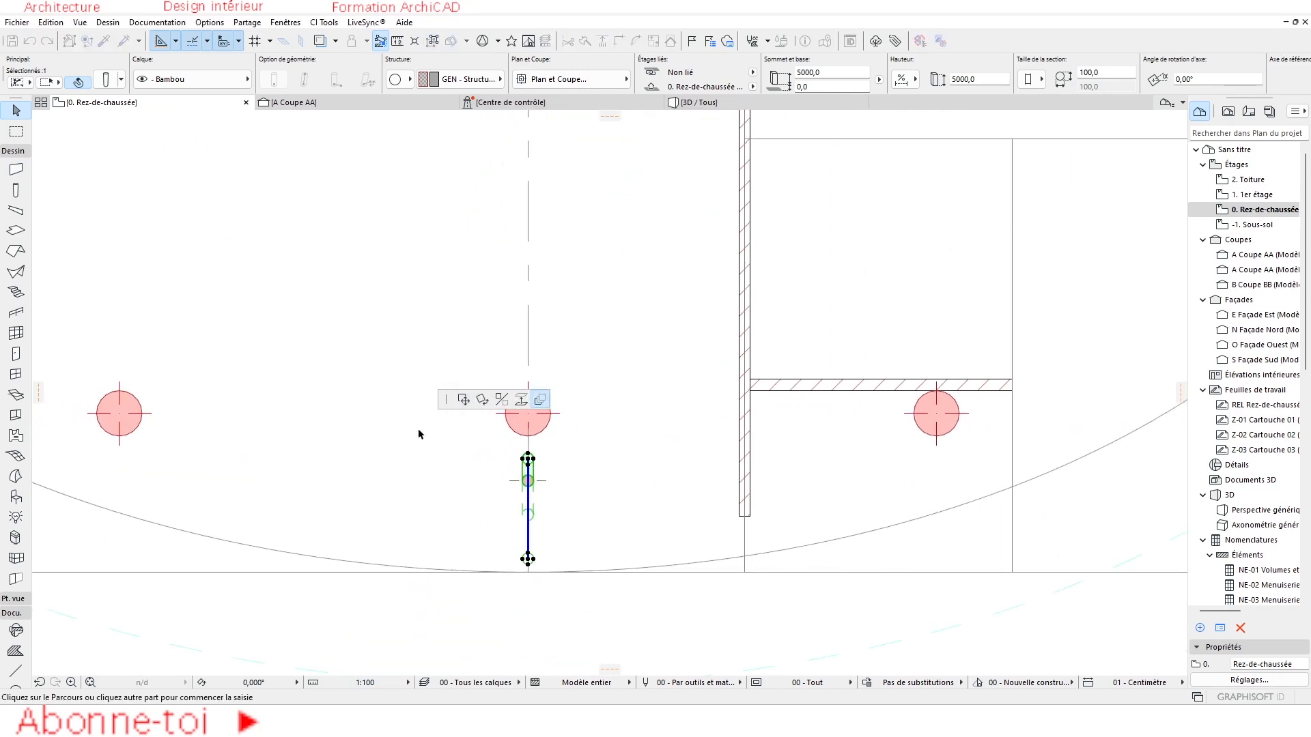
pyautogui.hotkey('ctrl', 'd')
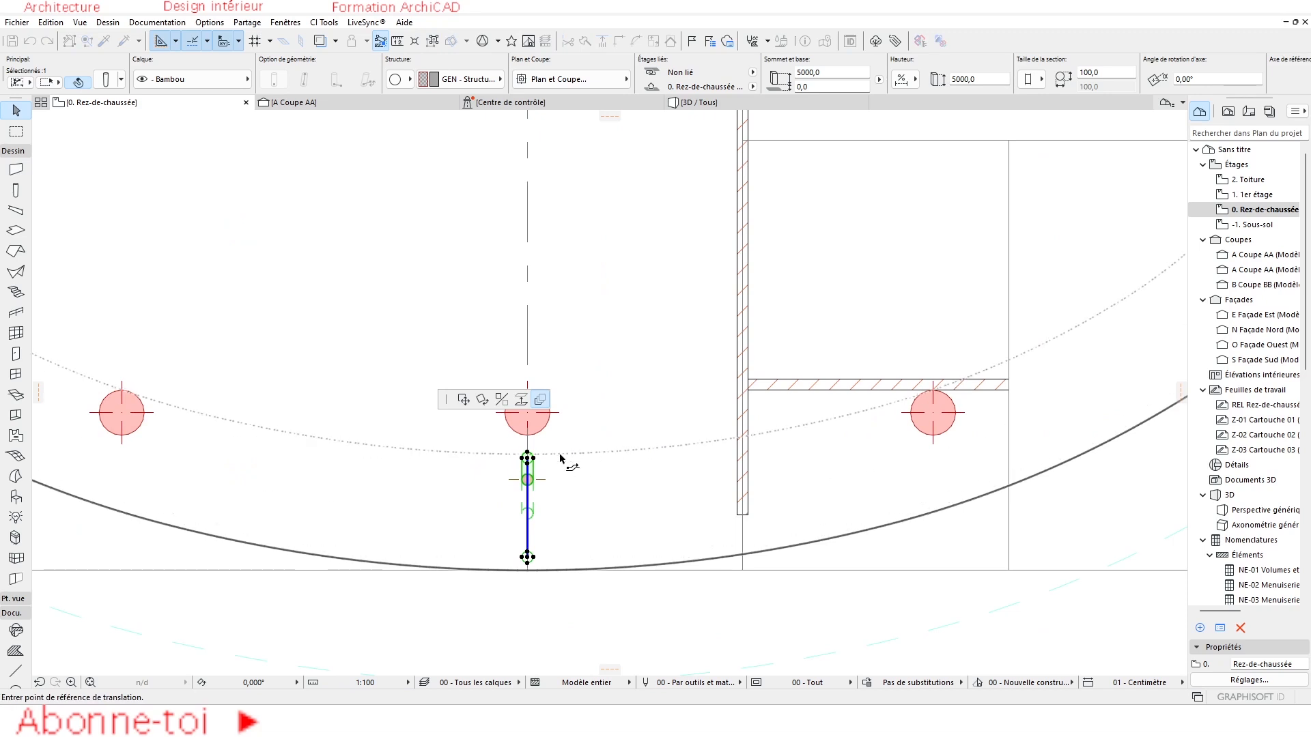
pyautogui.click(527, 458)
pyautogui.scroll(-6, 375, 330)
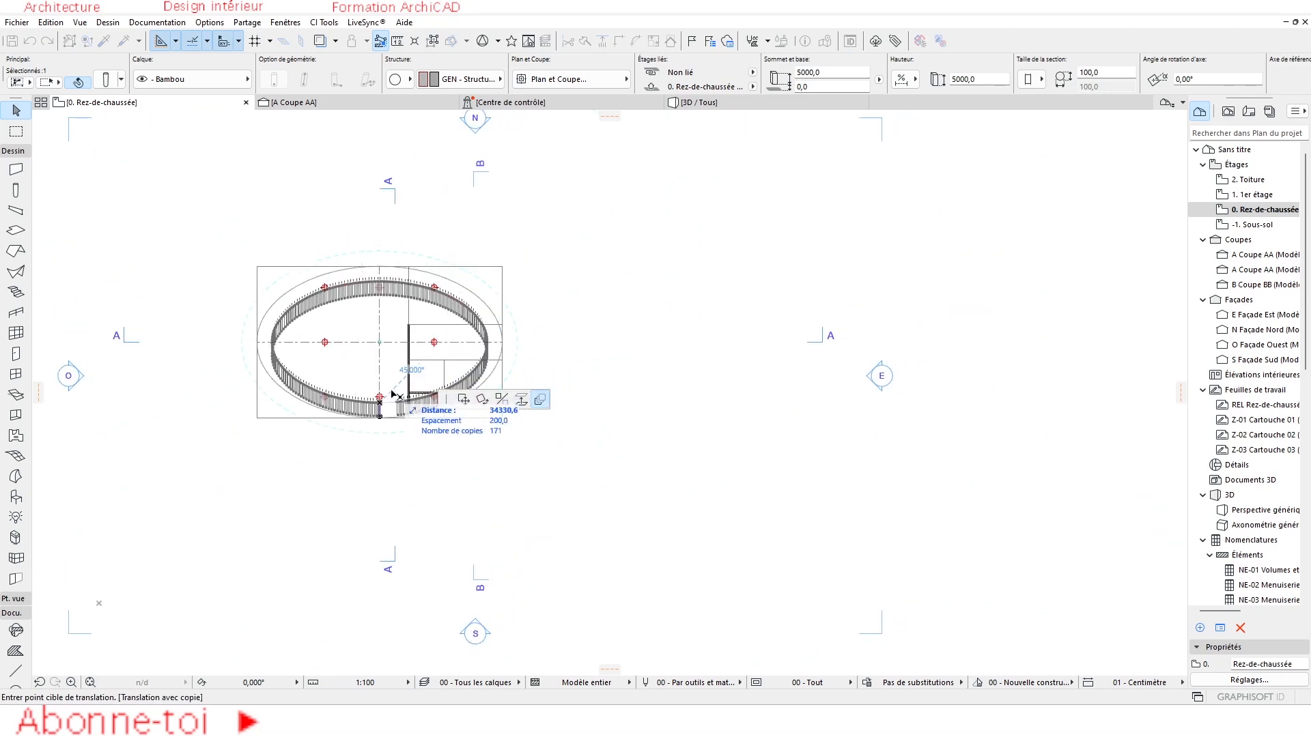
pyautogui.scroll(5, 375, 410)
pyautogui.scroll(1, 380, 408)
pyautogui.click(349, 414)
pyautogui.scroll(-6, 390, 418)
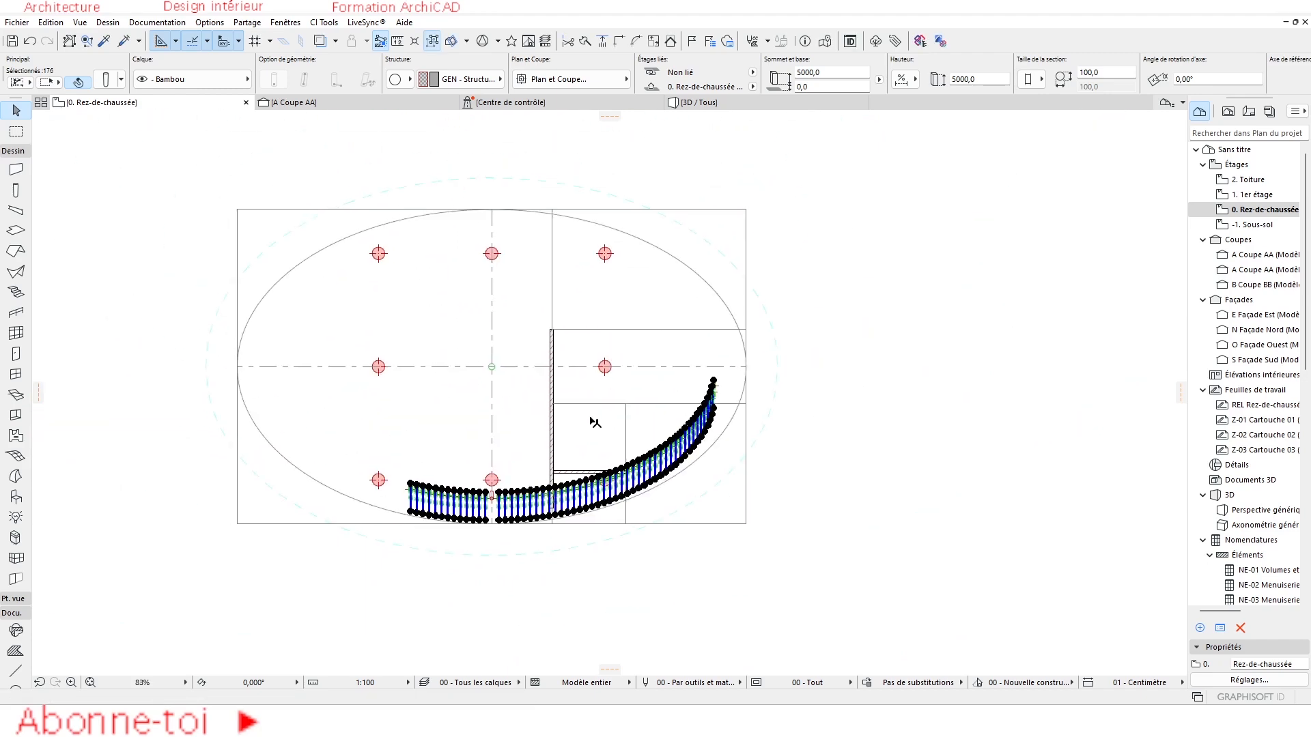
# Step: Inspect the ring of bamboo posts against the curved roof in the 3D perspective
pyautogui.click(698, 102)
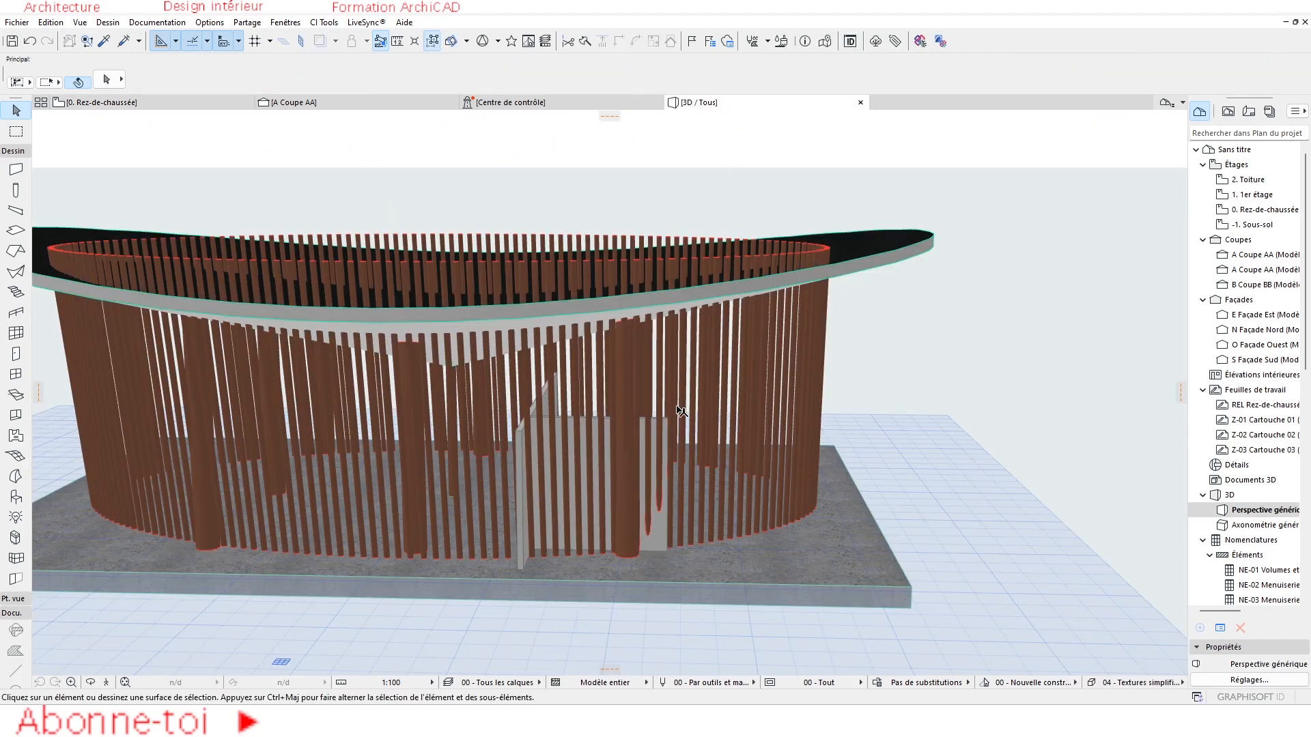
pyautogui.scroll(3, 405, 467)
pyautogui.keyDown('shift'); pyautogui.moveTo(405, 467); pyautogui.dragTo(596, 403, button='middle'); pyautogui.keyUp('shift')
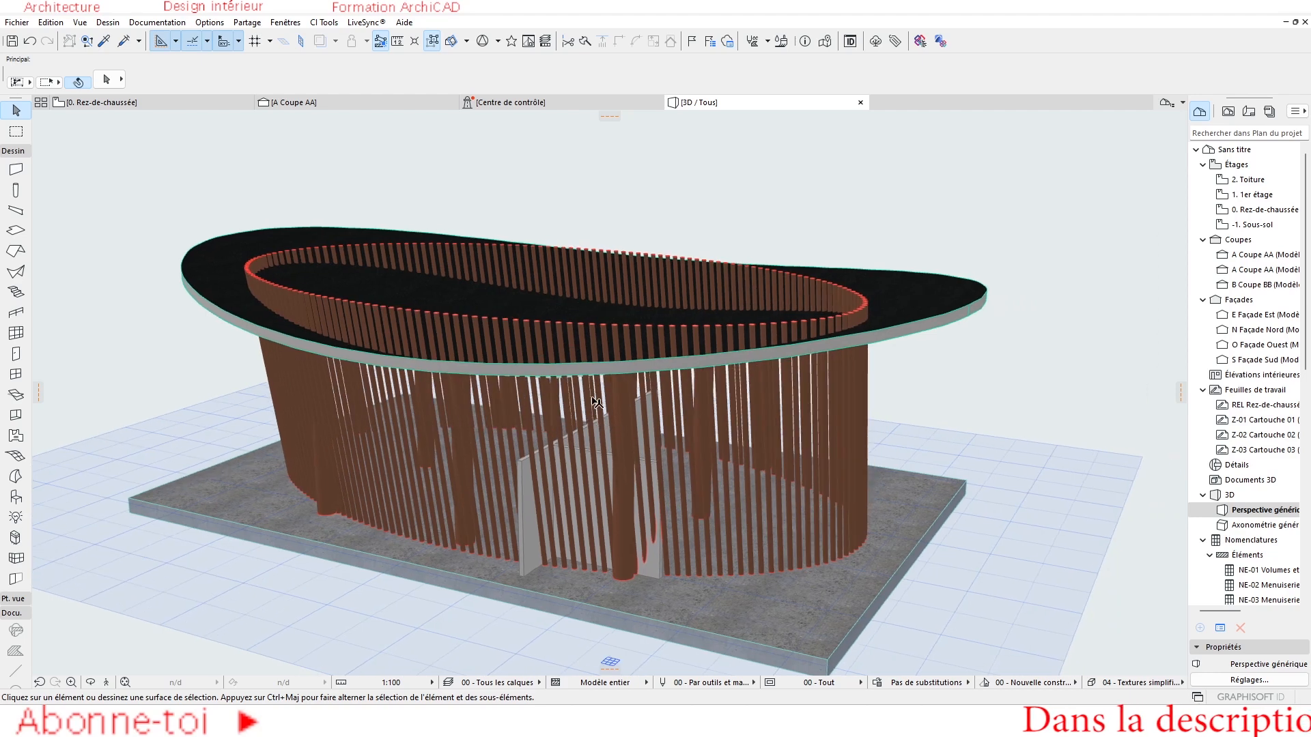
pyautogui.scroll(3, 480, 359)
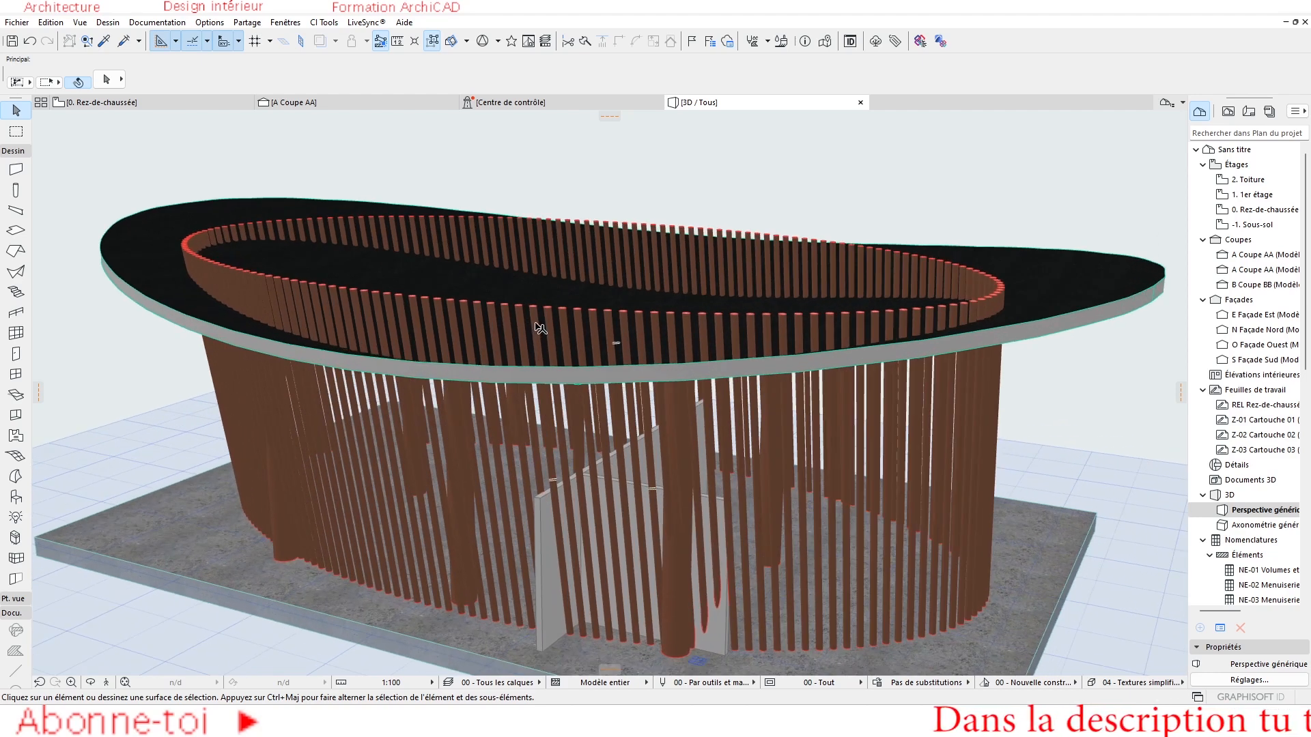
pyautogui.scroll(2, 540, 328)
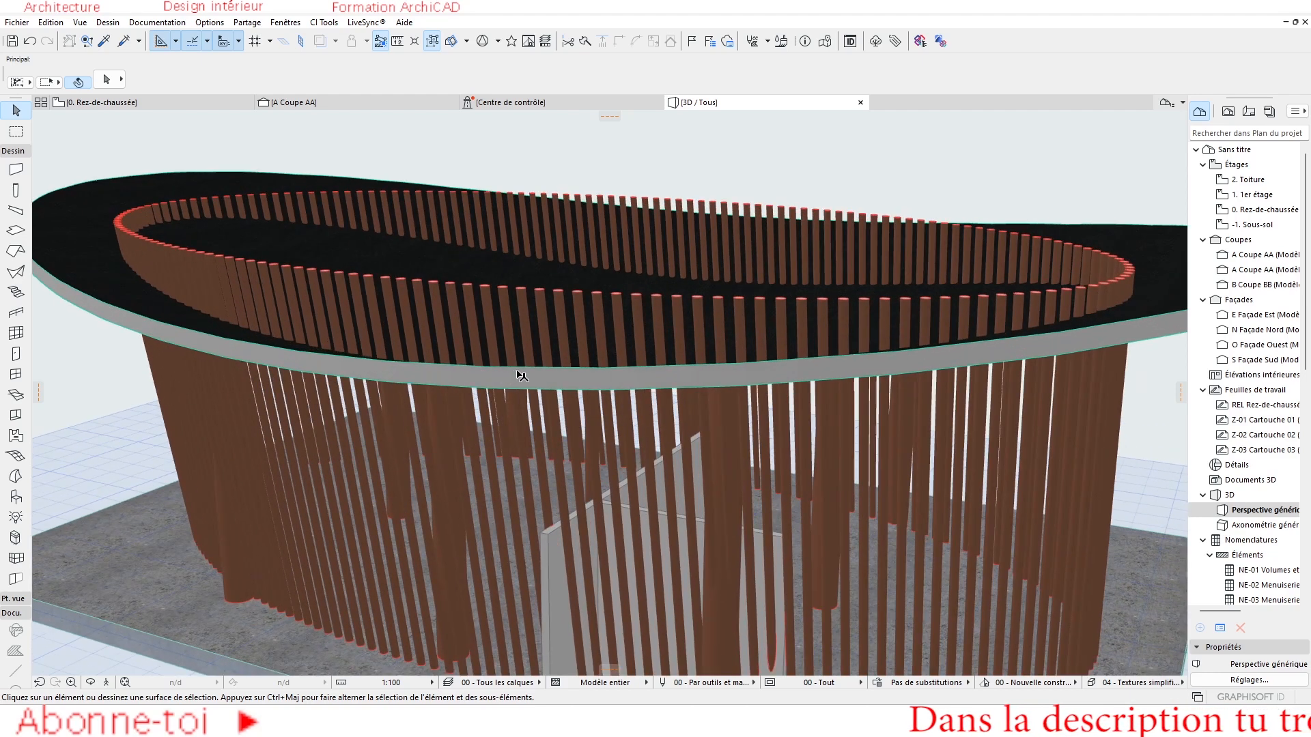
# Step: Try to select the bamboo posts by selecting every column in the 3D model, and clear the selection
pyautogui.keyDown('alt'); pyautogui.click(530, 286); pyautogui.keyUp('alt')
pyautogui.hotkey('ctrl', 'a')
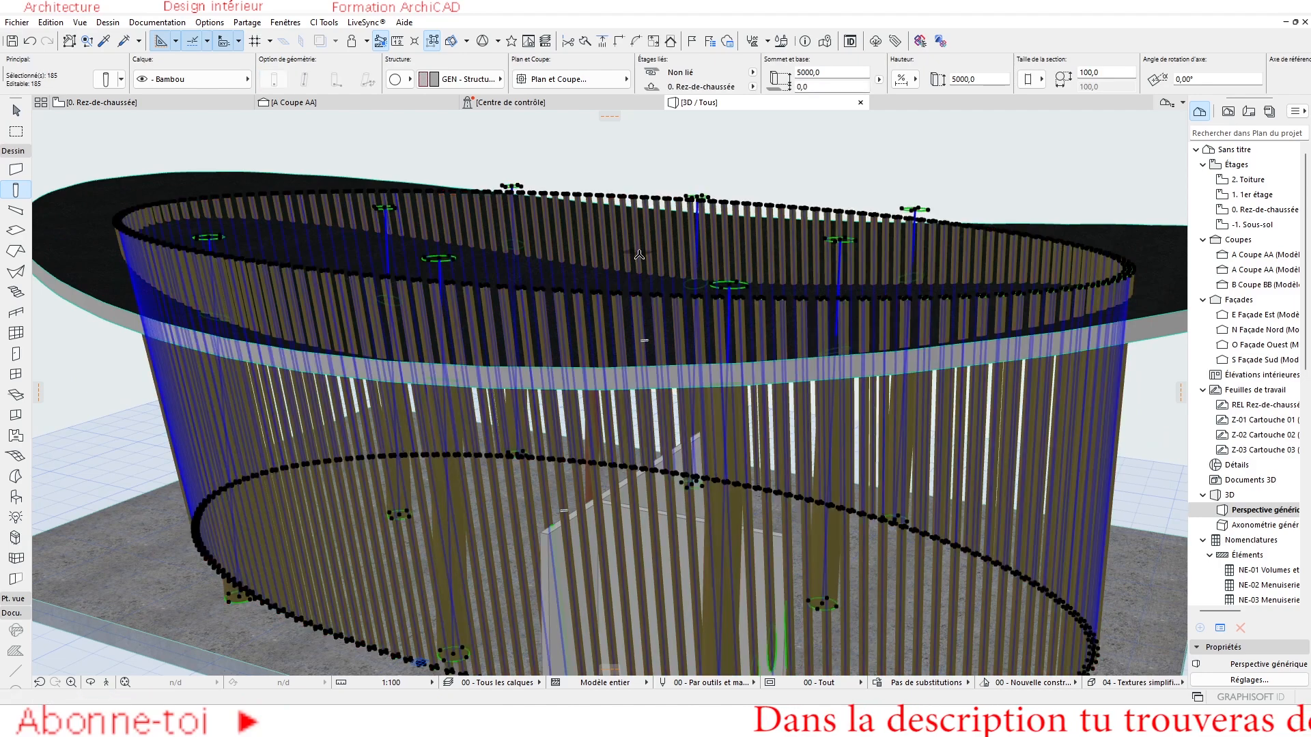
pyautogui.scroll(-3, 640, 254)
pyautogui.scroll(3, 498, 476)
pyautogui.scroll(3, 498, 476)
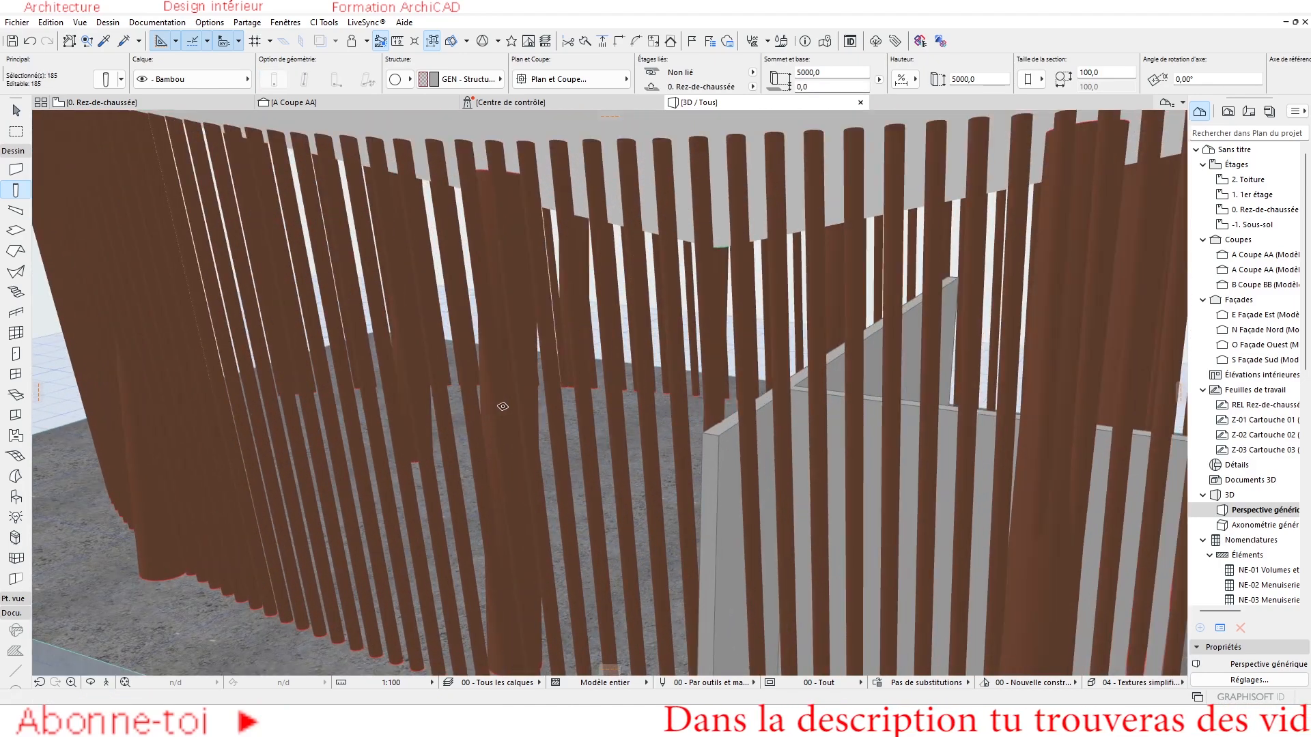
pyautogui.keyDown('shift'); pyautogui.moveTo(831, 418); pyautogui.dragTo(758, 341, button='middle'); pyautogui.keyUp('shift')
pyautogui.press('Escape')
pyautogui.scroll(-5, 758, 341)
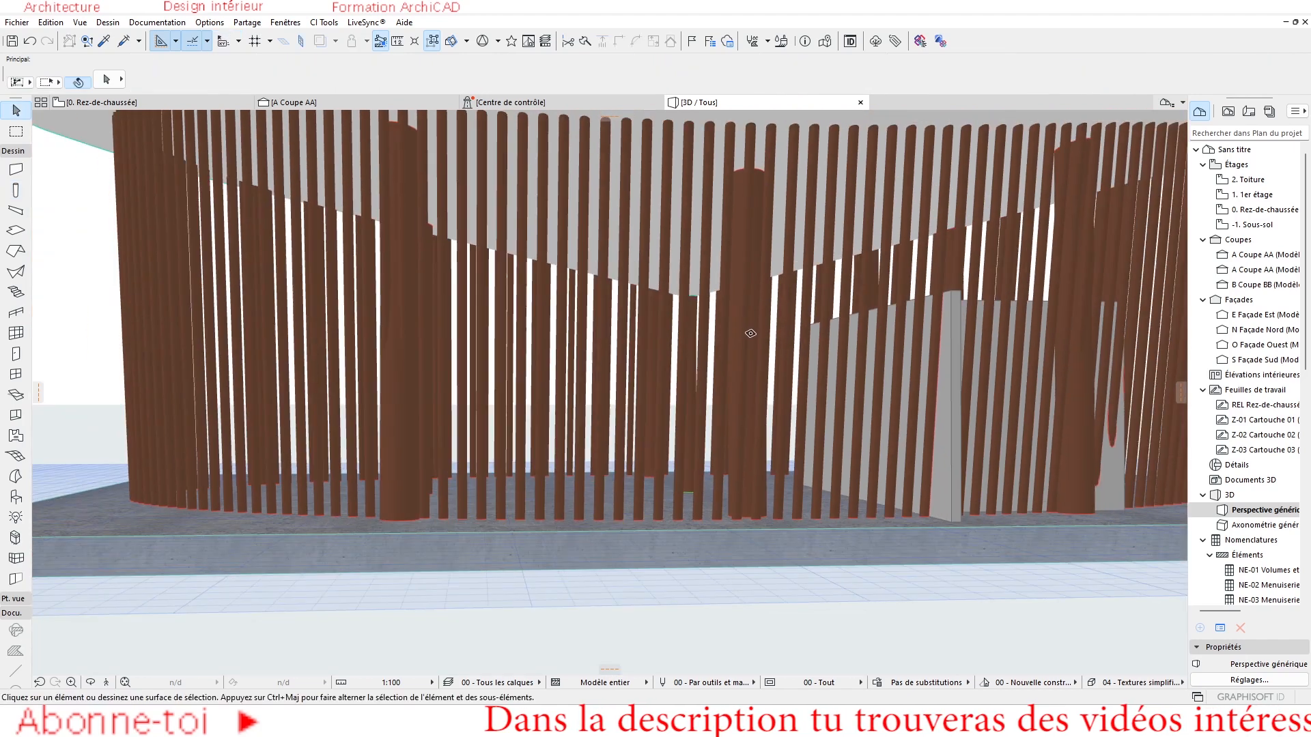
# Step: Set the Find & Select element type criterion to Poteau by sampling one of the bamboo posts
pyautogui.click(15, 110)
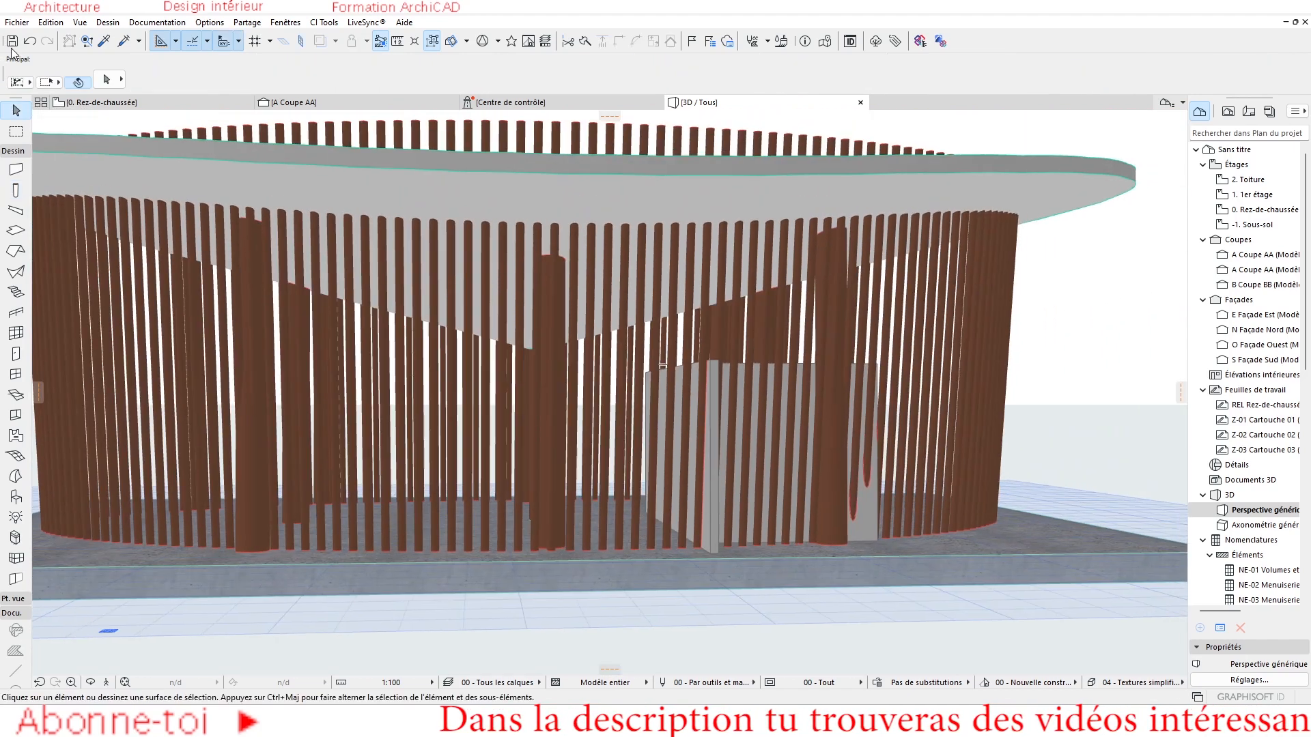
pyautogui.click(78, 81)
pyautogui.moveTo(522, 328); pyautogui.dragTo(511, 346)
pyautogui.click(88, 42)
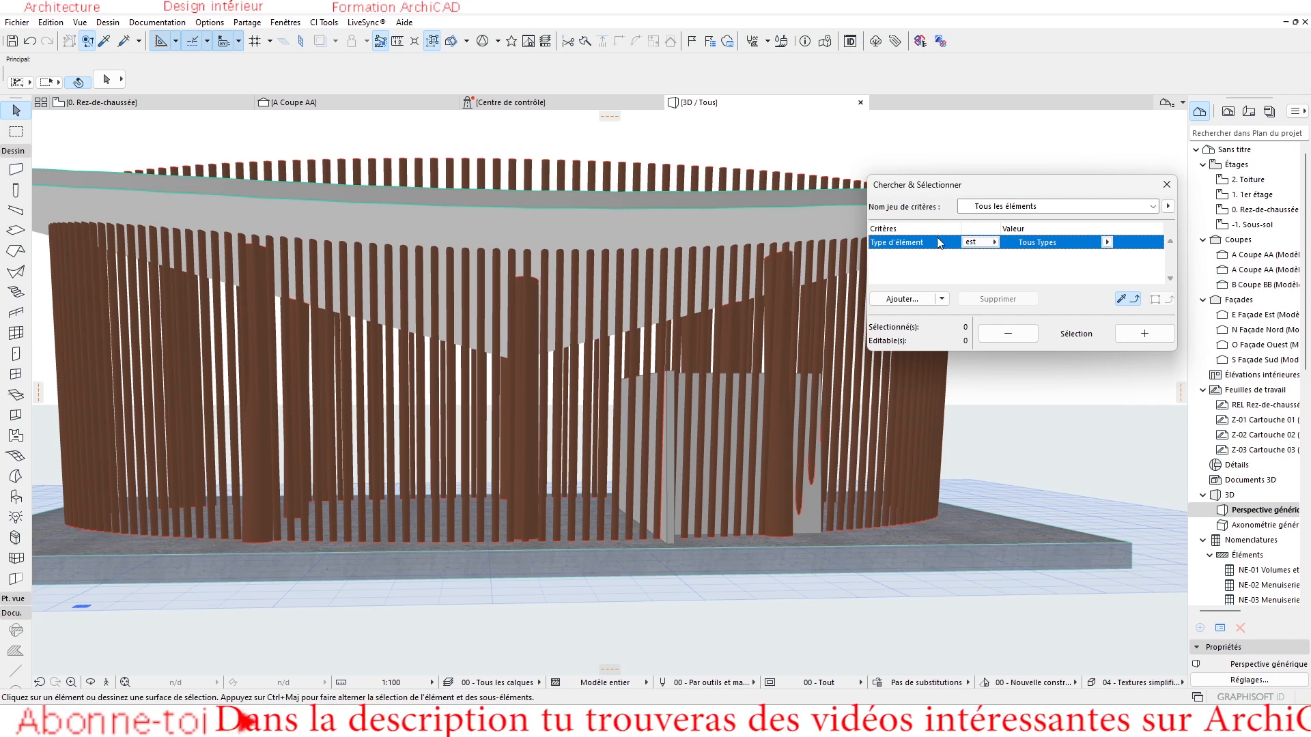
pyautogui.keyDown('alt'); pyautogui.click(455, 298); pyautogui.keyUp('alt')
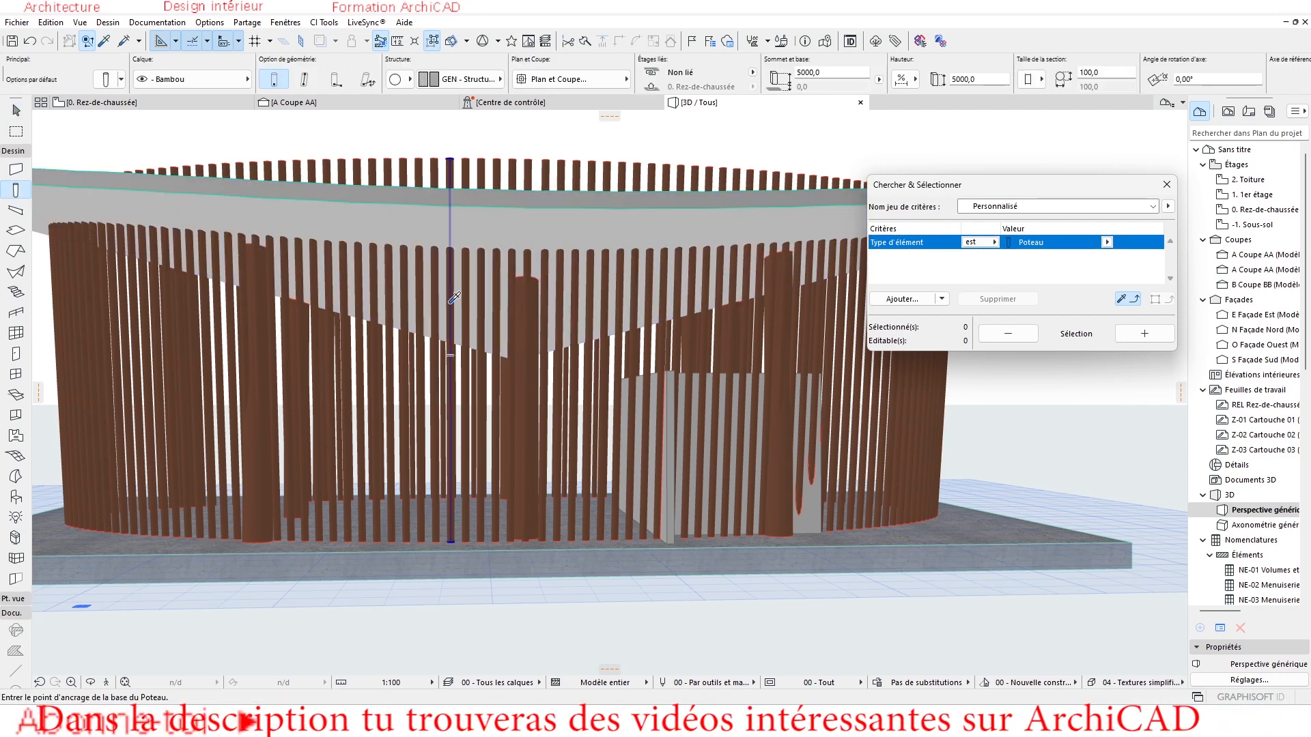
# Step: Add a Calque criterion set to Bambou and select all columns matching both criteria
pyautogui.click(902, 300)
pyautogui.click(627, 264)
pyautogui.click(681, 295)
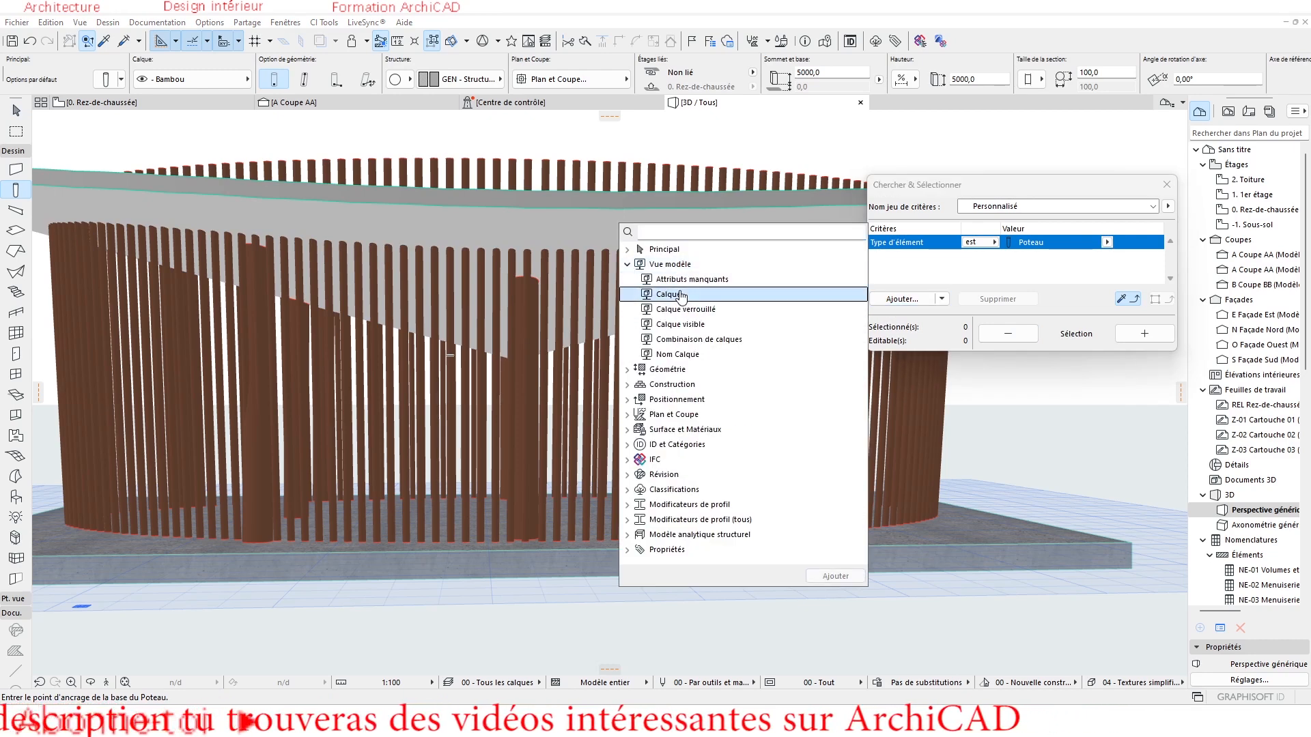
pyautogui.doubleClick(681, 295)
pyautogui.click(1023, 282)
pyautogui.click(1144, 334)
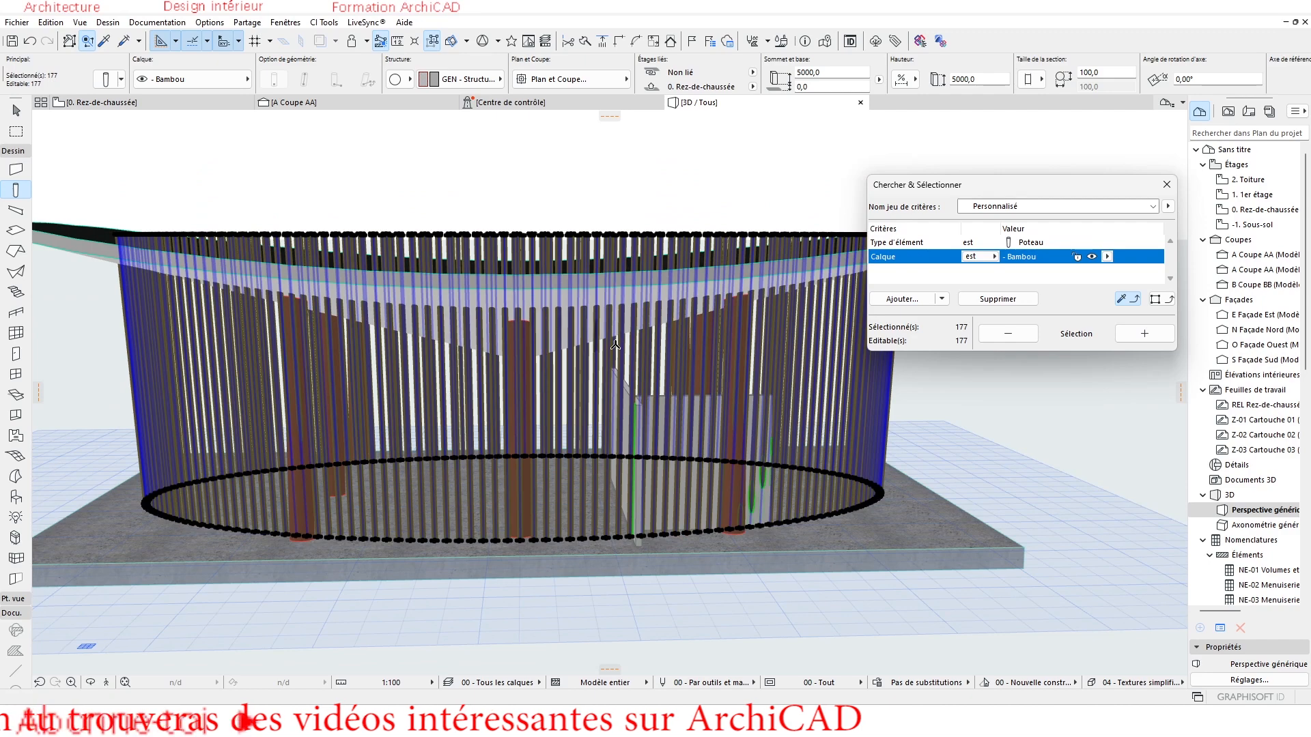
pyautogui.keyDown('shift'); pyautogui.moveTo(615, 344); pyautogui.dragTo(322, 192, button='middle'); pyautogui.keyUp('shift')
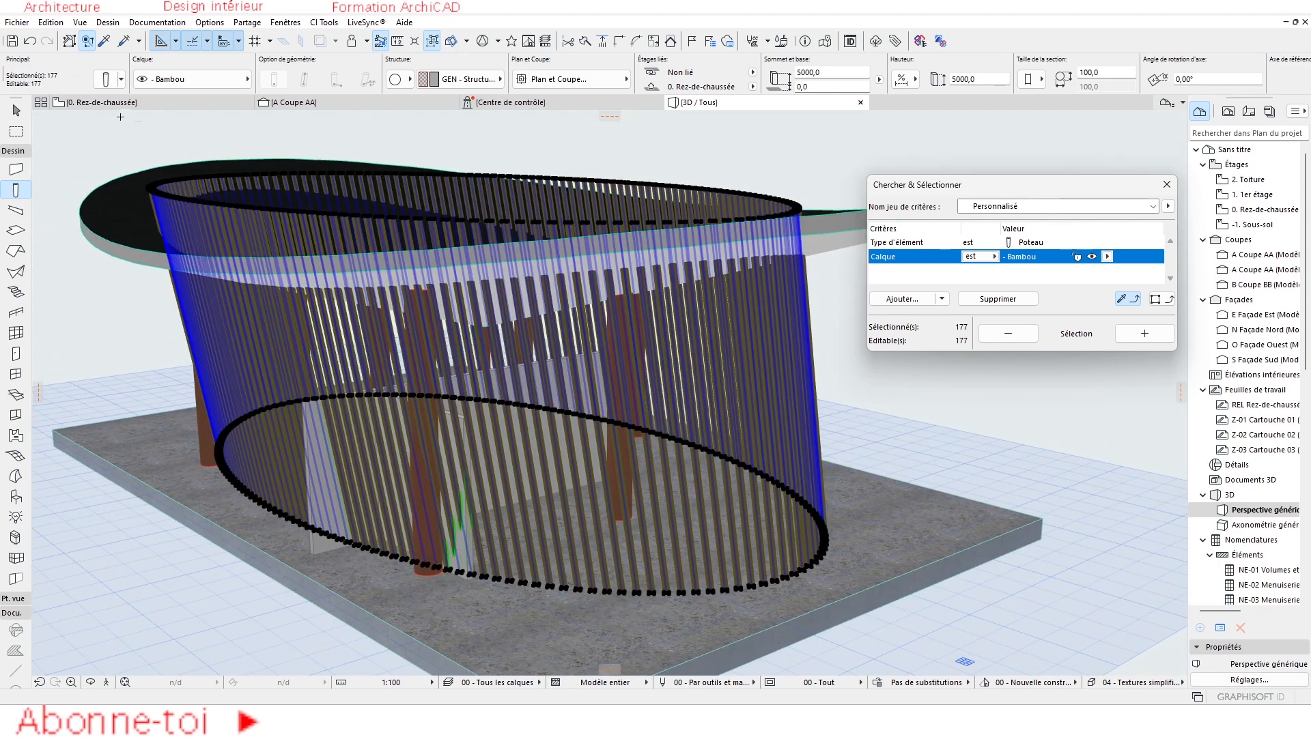
# Step: Return to the ground-floor plan and undo the distribution of post copies around the full ellipse
pyautogui.click(118, 103)
pyautogui.scroll(-6, 549, 390)
pyautogui.scroll(4, 526, 392)
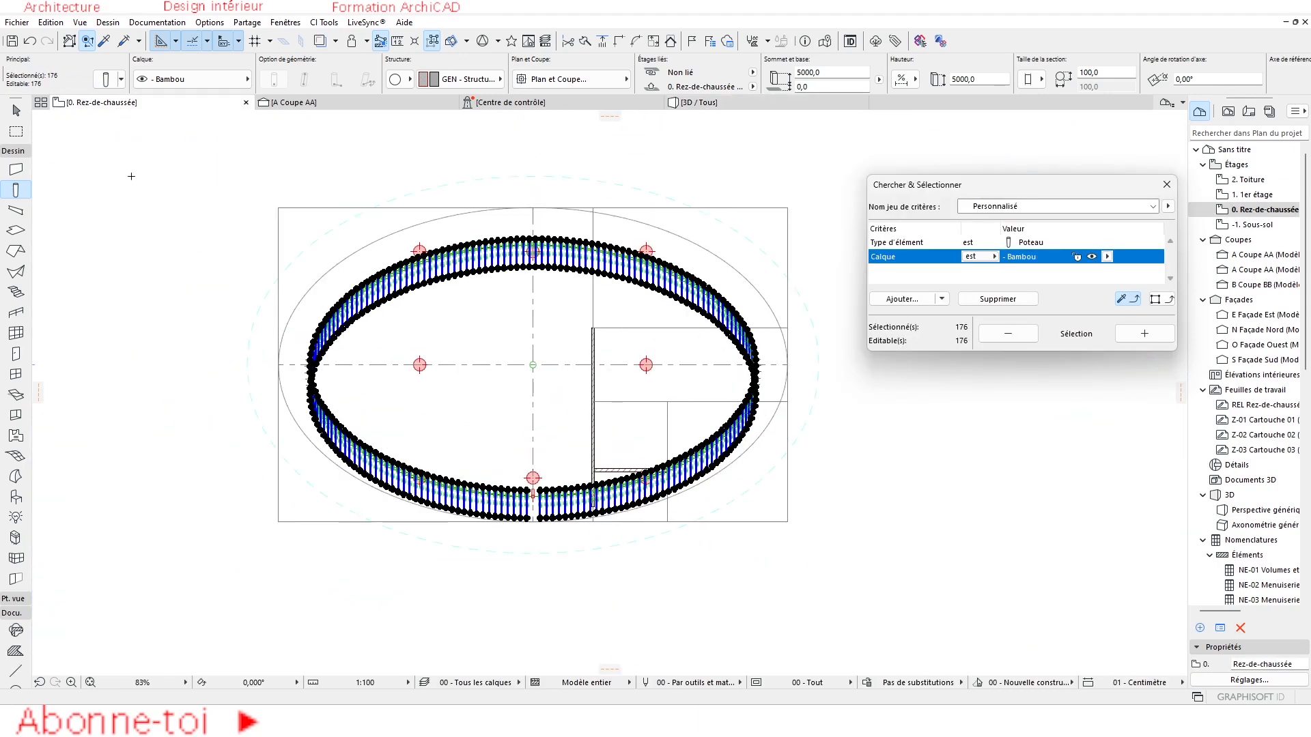
pyautogui.click(30, 42)
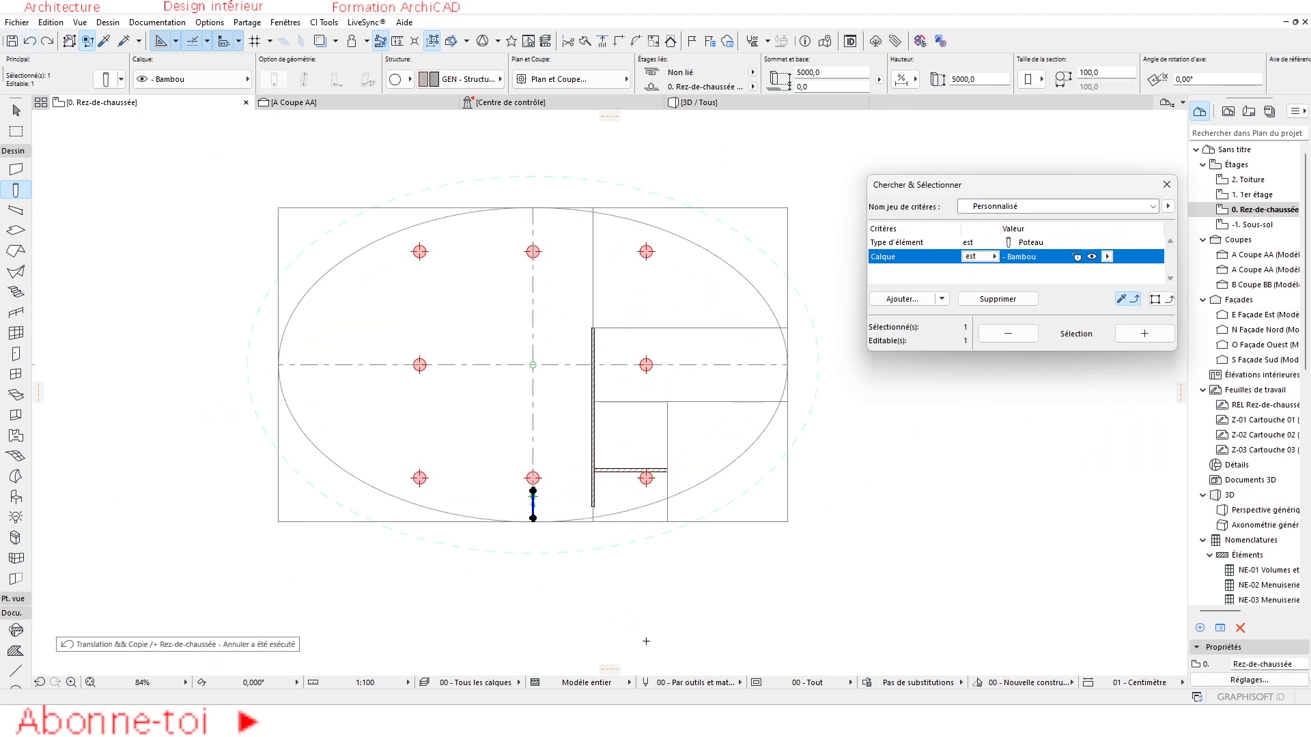
# Step: Select the original inclined bamboo post under the central column and begin duplicating it along a path with the existing duplication options
pyautogui.scroll(3, 518, 491)
pyautogui.scroll(3, 467, 598)
pyautogui.moveTo(467, 598); pyautogui.dragTo(603, 682, button='middle')
pyautogui.scroll(-3, 778, 526)
pyautogui.moveTo(778, 526); pyautogui.dragTo(795, 550, button='middle')
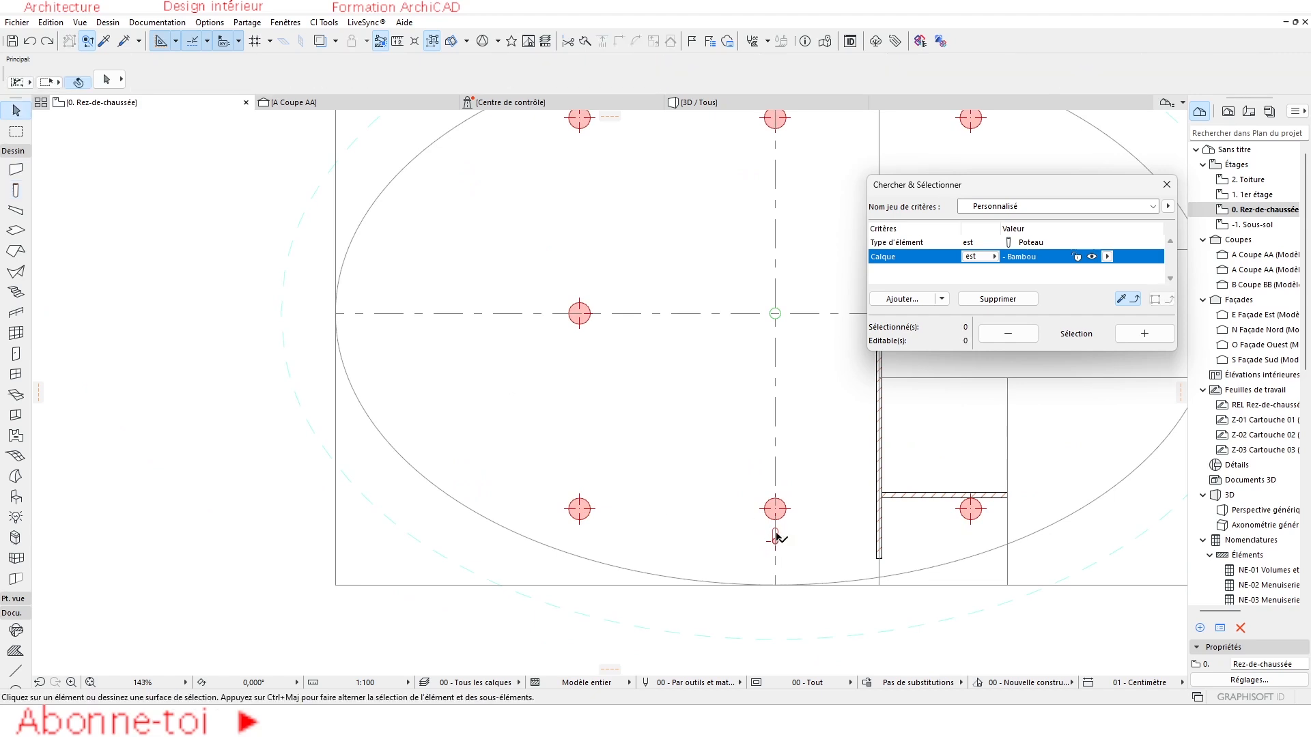
pyautogui.click(775, 532)
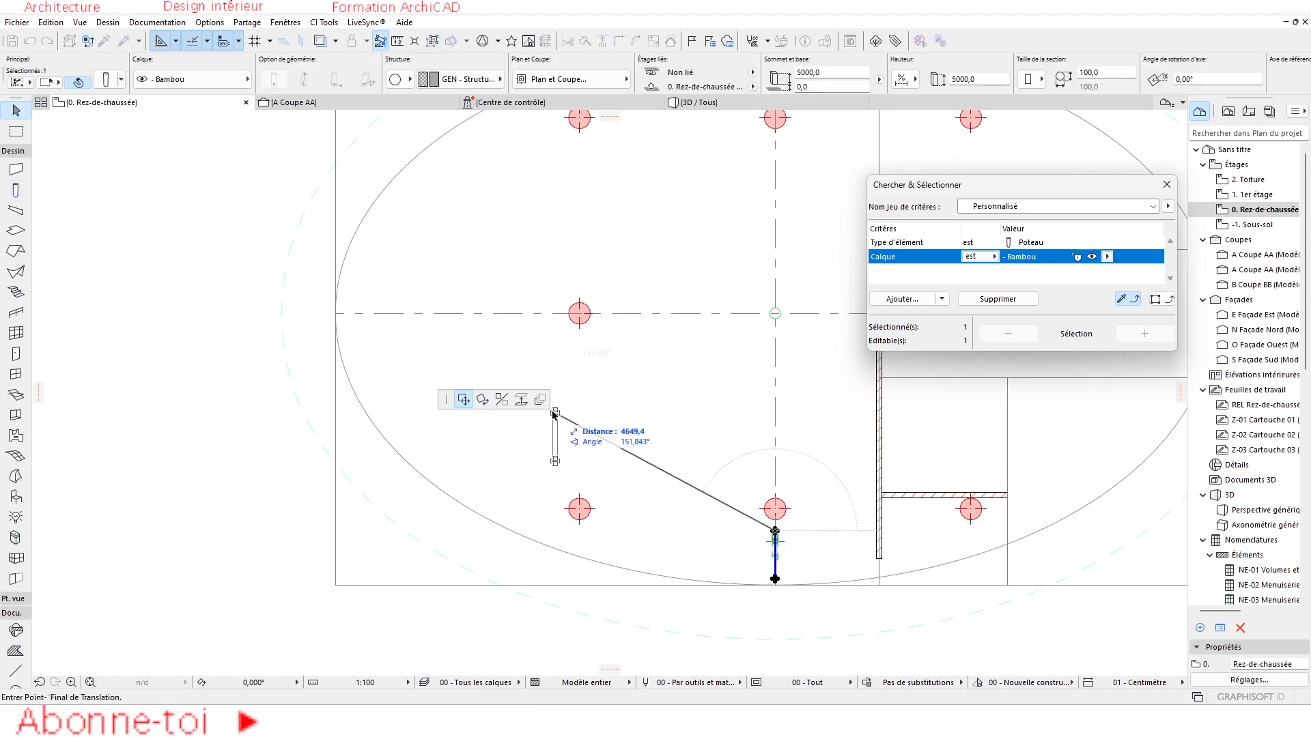
pyautogui.click(540, 399)
pyautogui.click(771, 462)
# Step: Distribute post copies at 200 spacing along the lower-left quarter of the elliptical path, from the post's upper end to the horizontal centre axis
pyautogui.scroll(4, 771, 509)
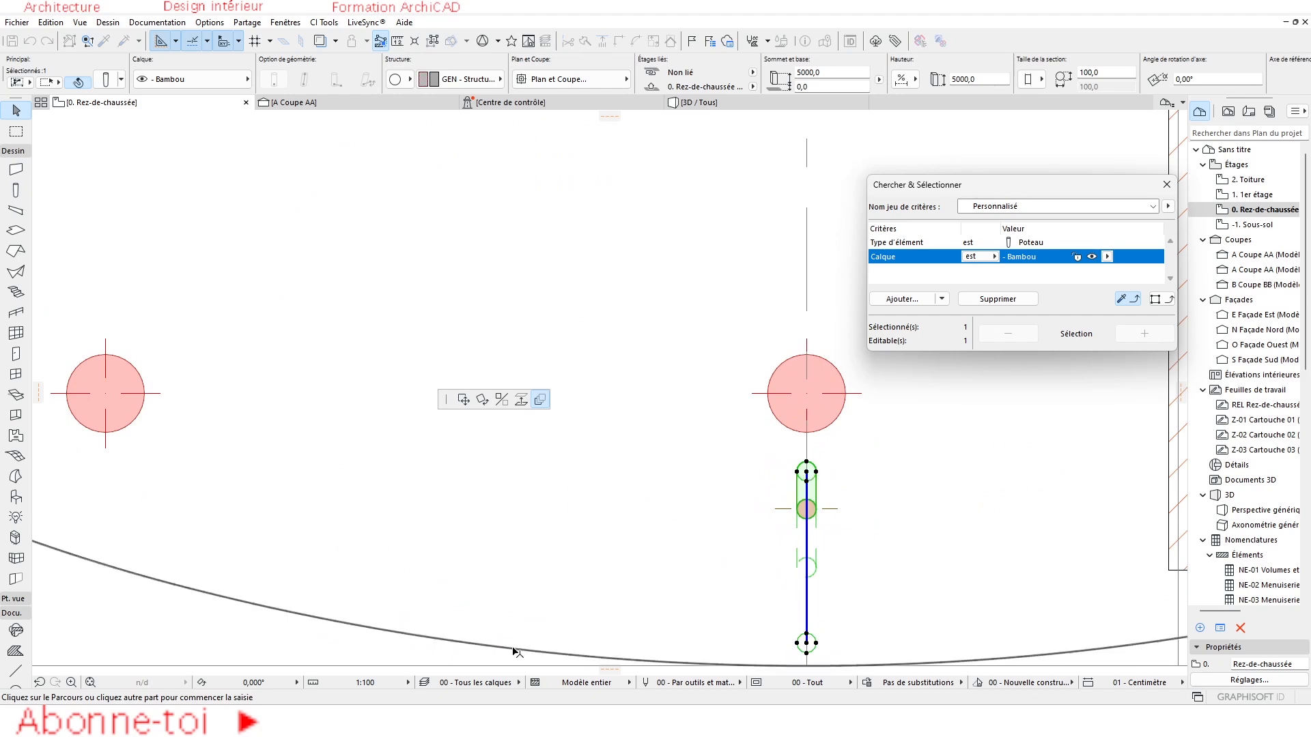
pyautogui.click(806, 472)
pyautogui.scroll(-5, 529, 430)
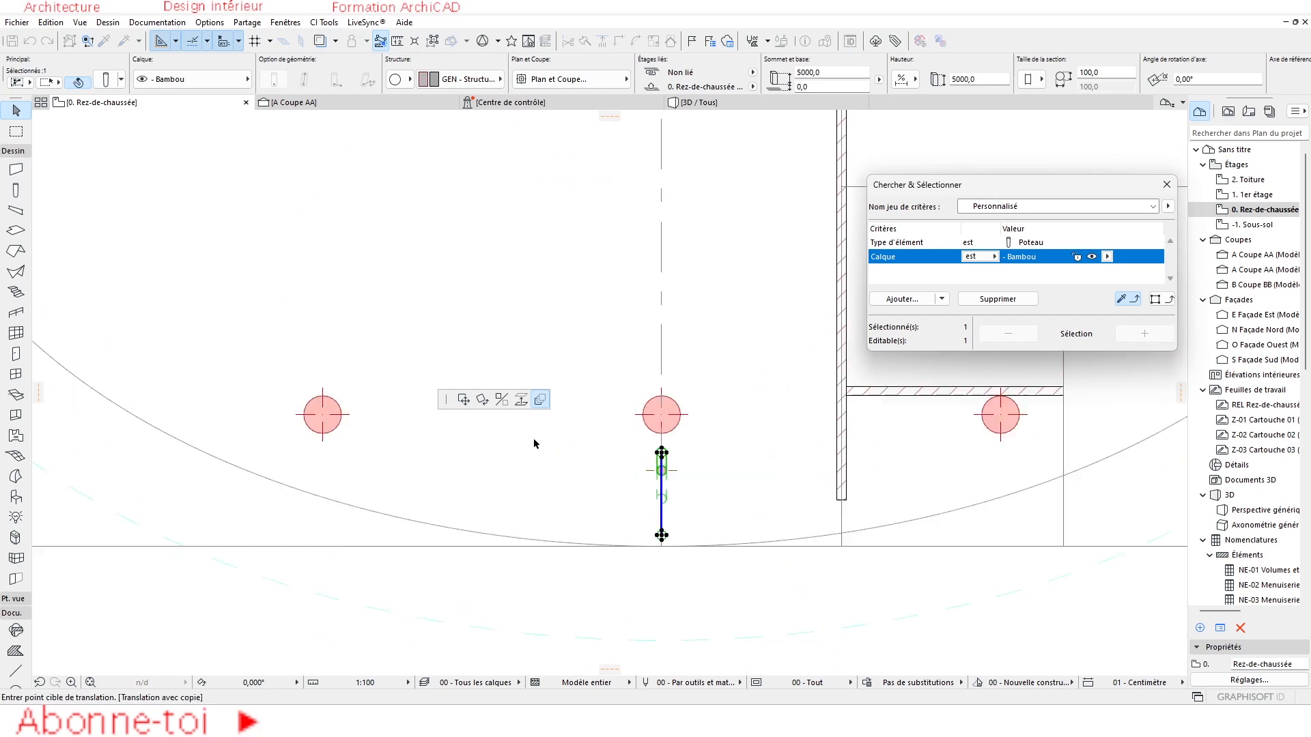
pyautogui.scroll(5, 235, 238)
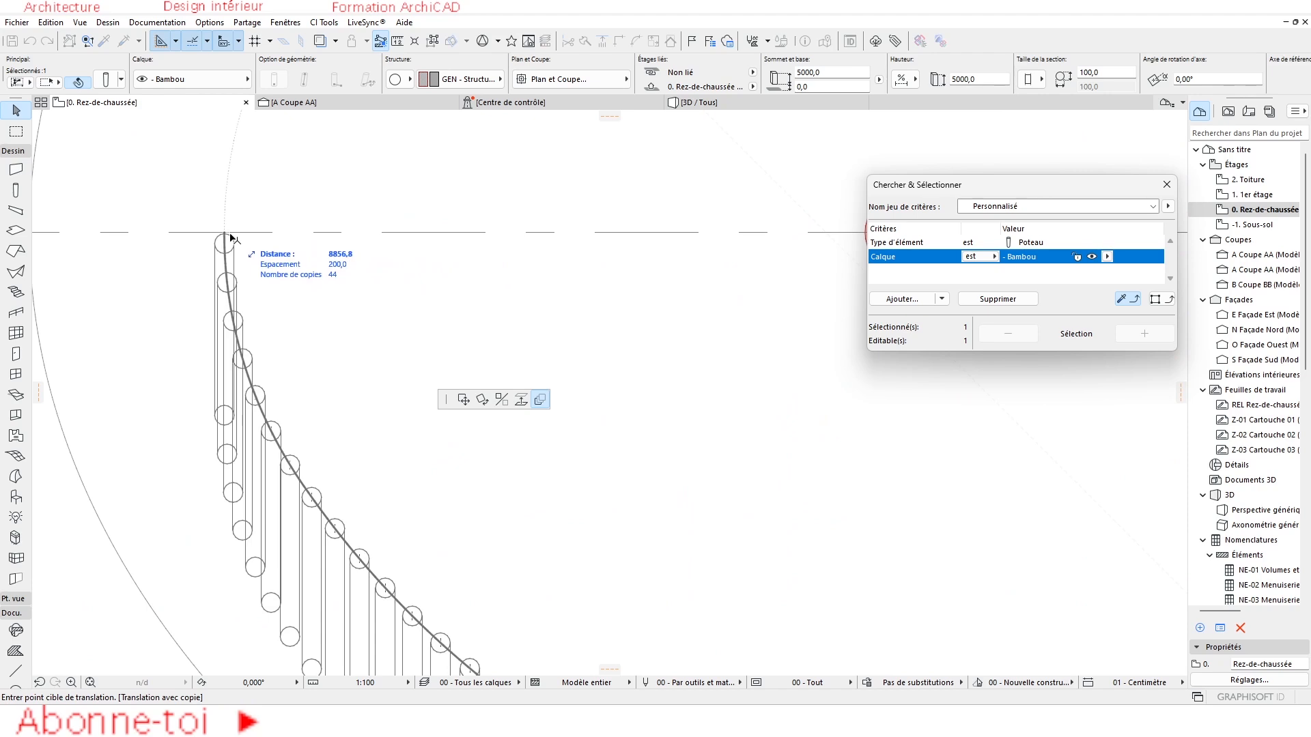
pyautogui.click(231, 237)
pyautogui.scroll(-3, 284, 287)
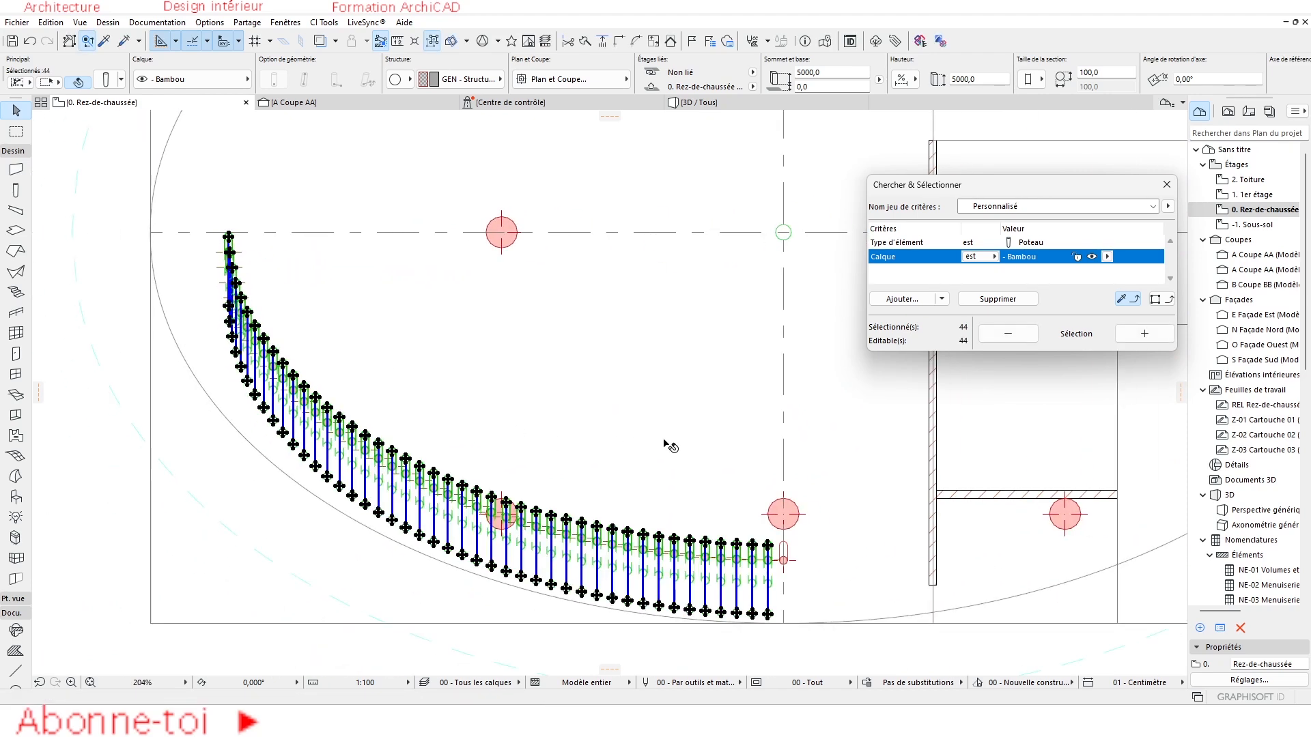
# Step: Mirror a copy of the selected quarter of bamboo posts across the ellipse's vertical centre axis
pyautogui.scroll(-5, 536, 390)
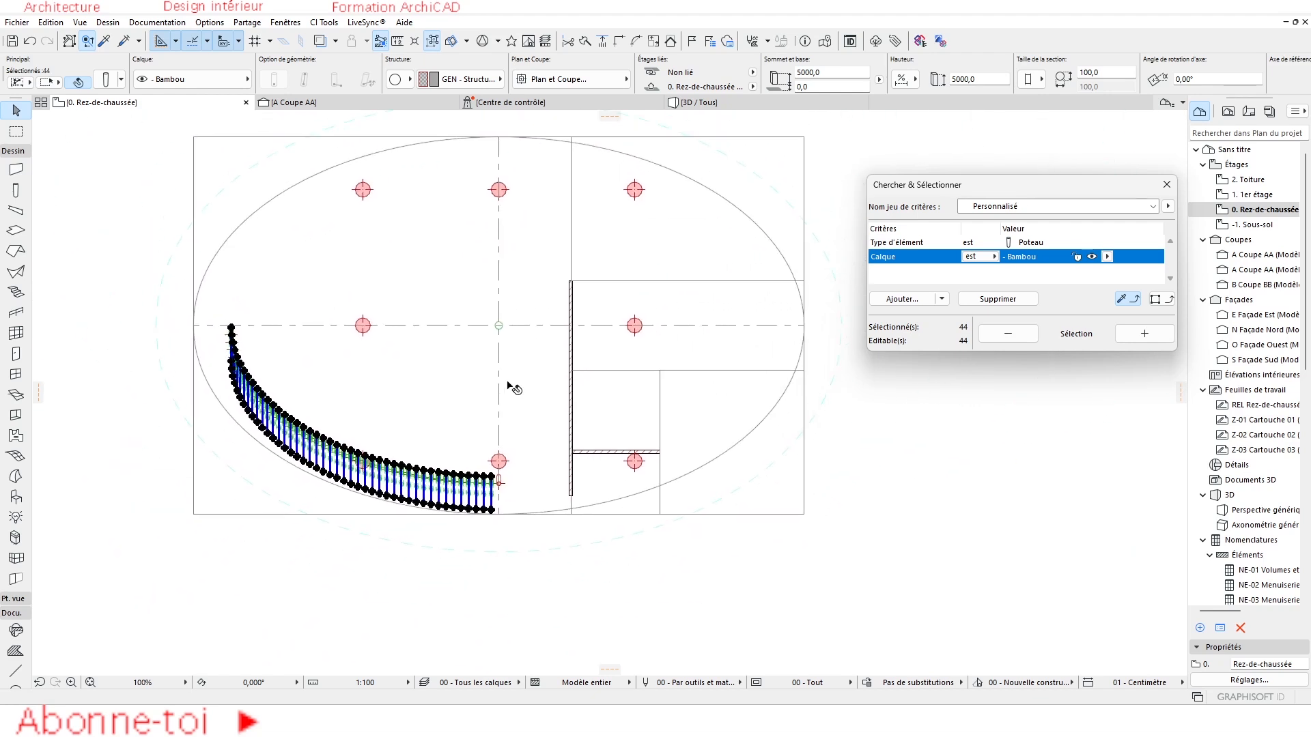
pyautogui.hotkey('ctrl', 'm')
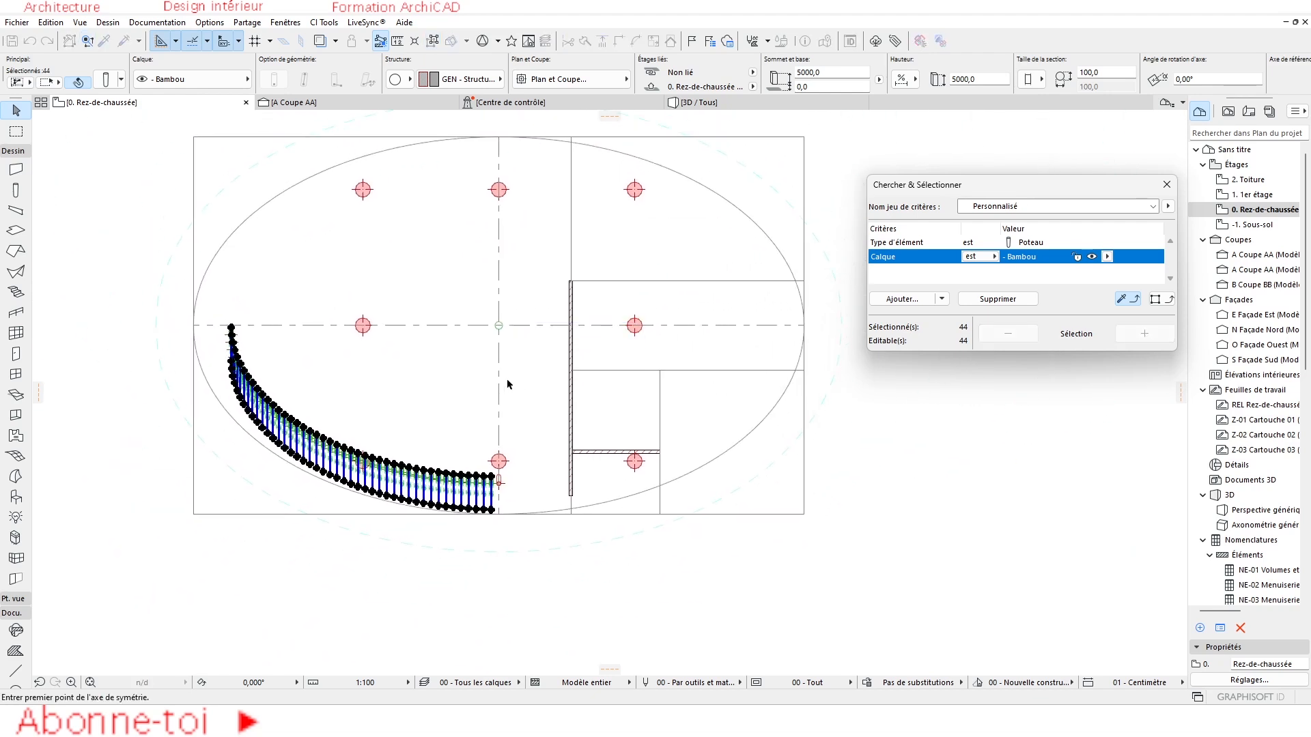
pyautogui.scroll(2, 502, 357)
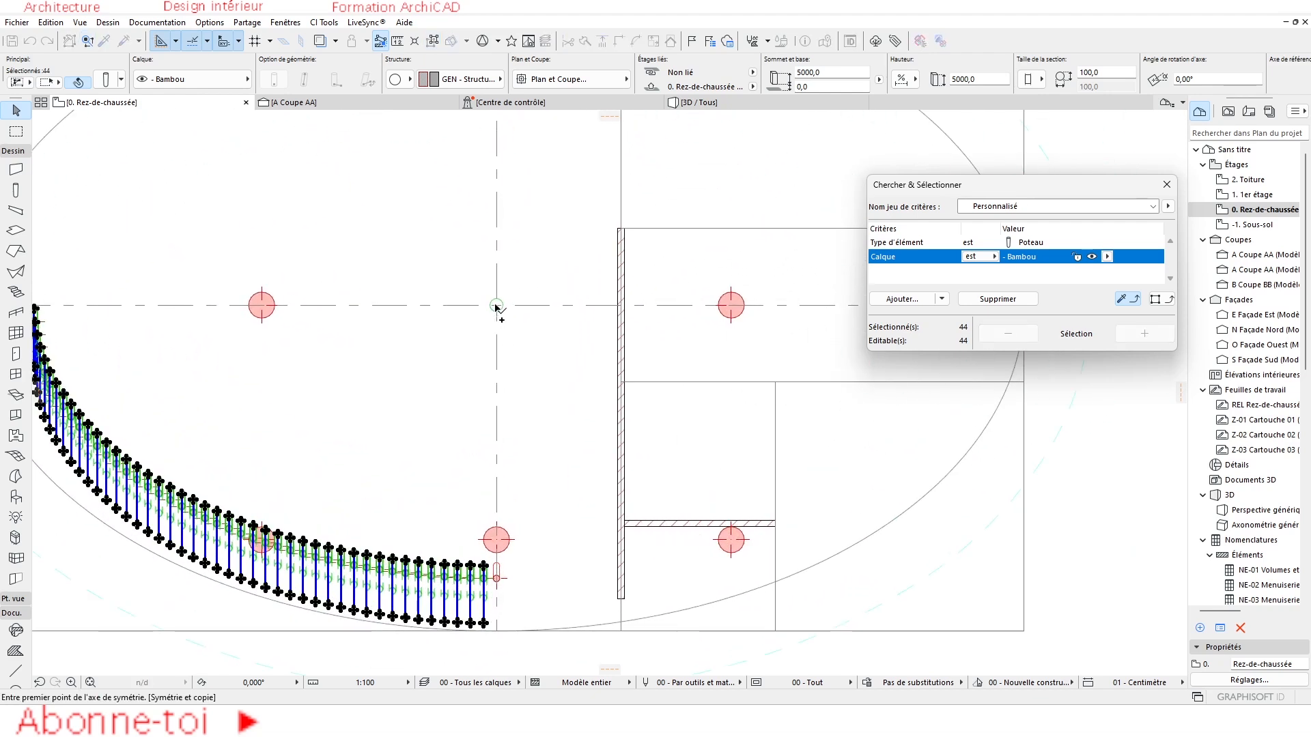
pyautogui.click(496, 305)
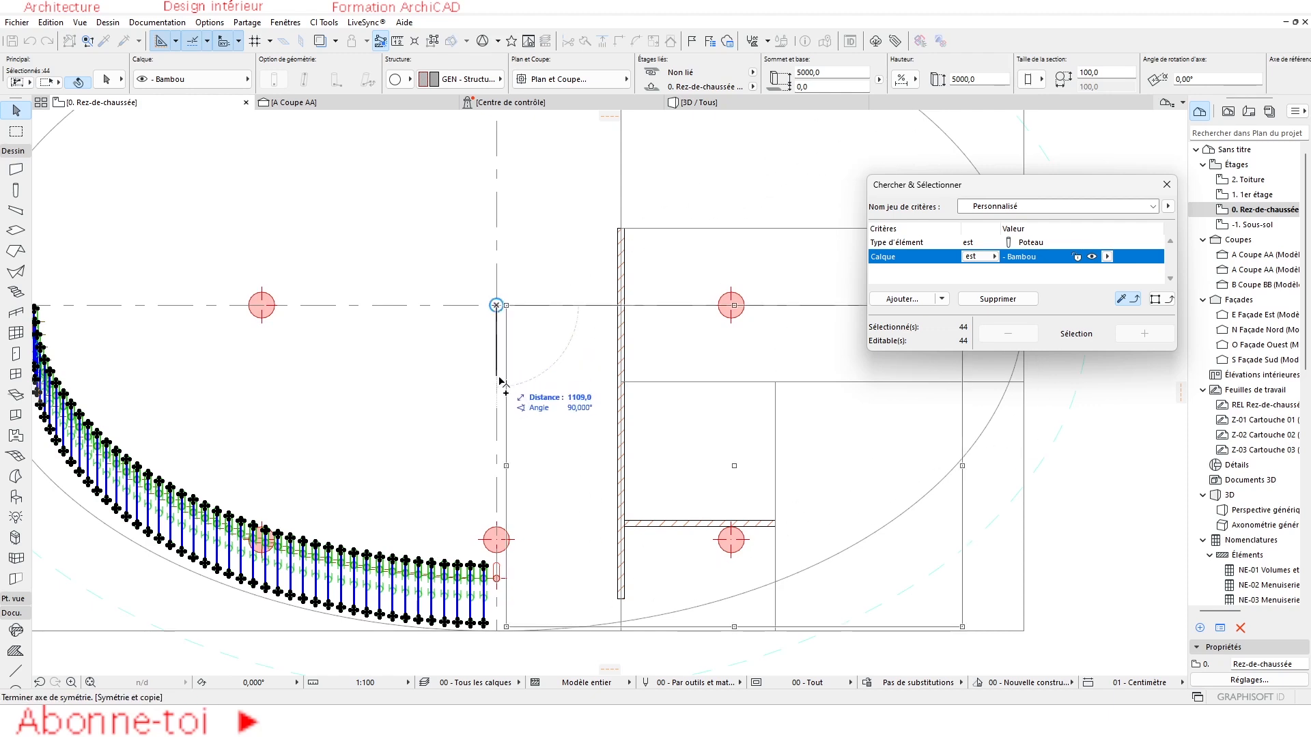
pyautogui.click(498, 425)
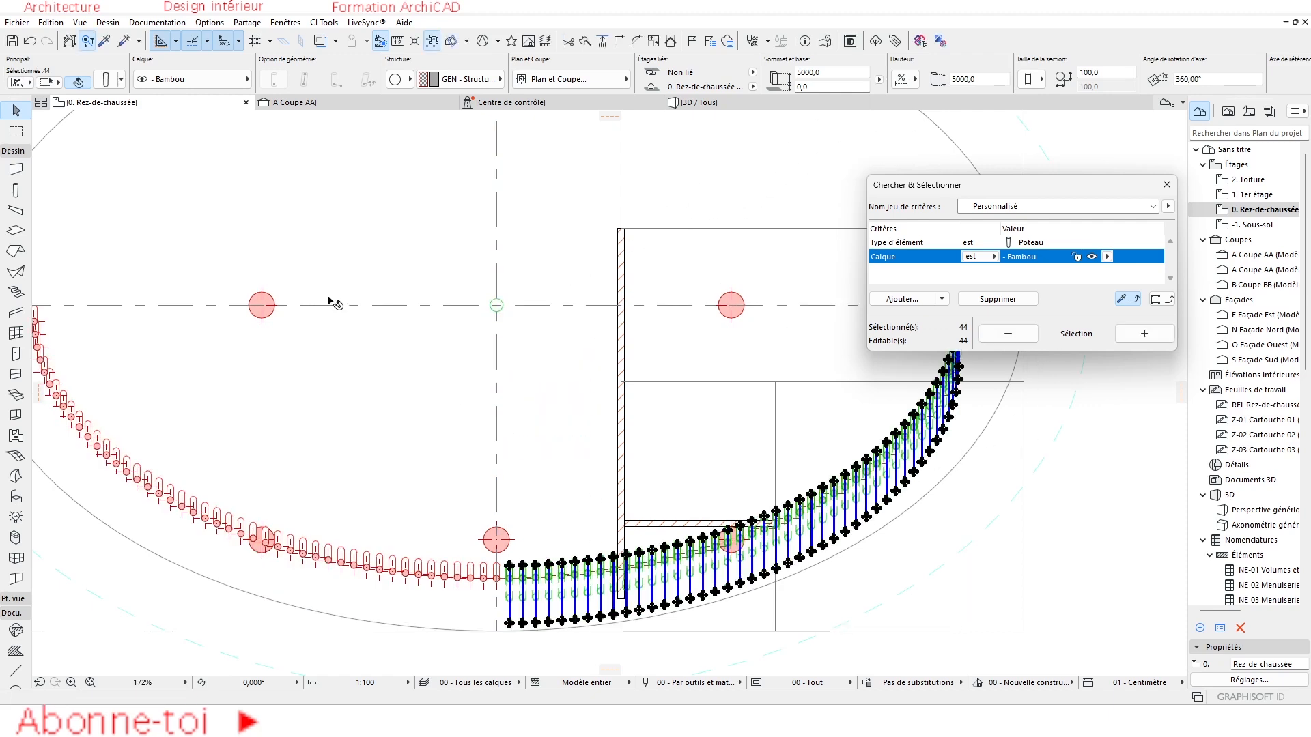
# Step: Select all columns on the Bambou layer and mirror a copy of them across the horizontal centre axis
pyautogui.scroll(-2, 386, 314)
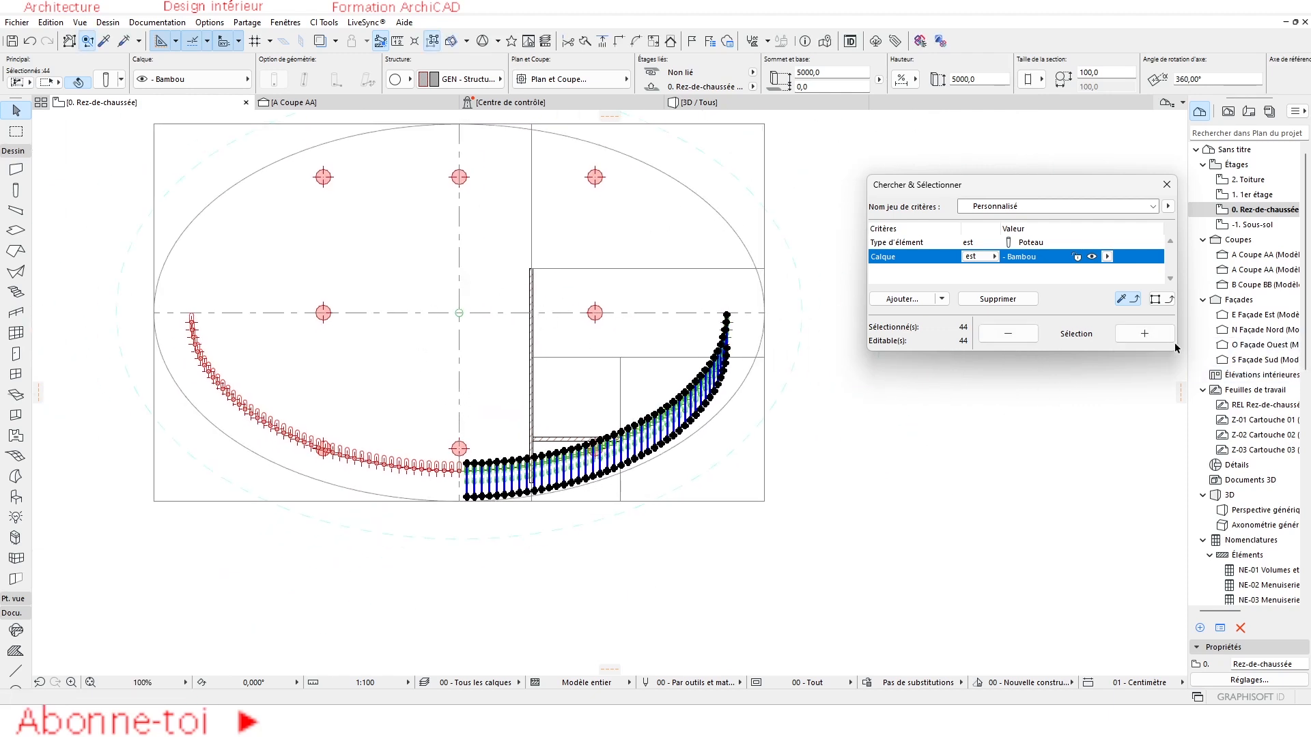
pyautogui.click(1145, 333)
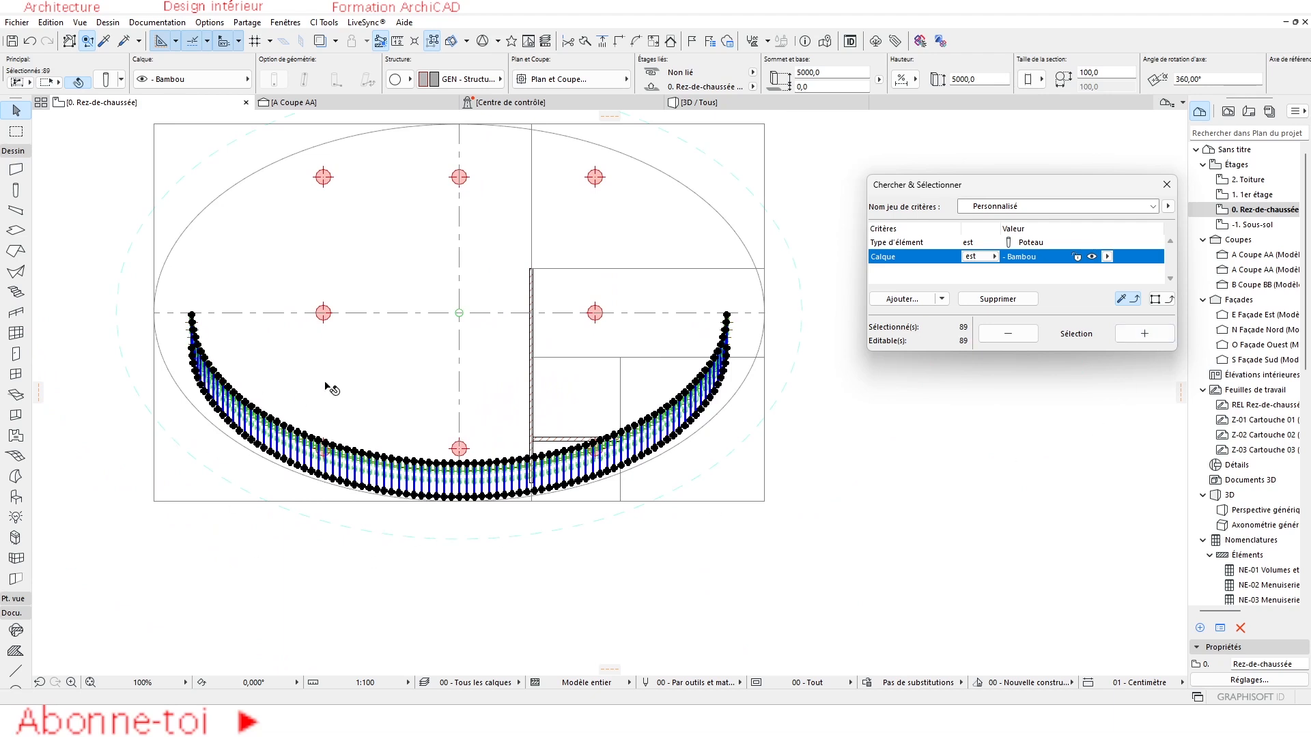
pyautogui.hotkey('ctrl', 'm')
pyautogui.press('ctrl')
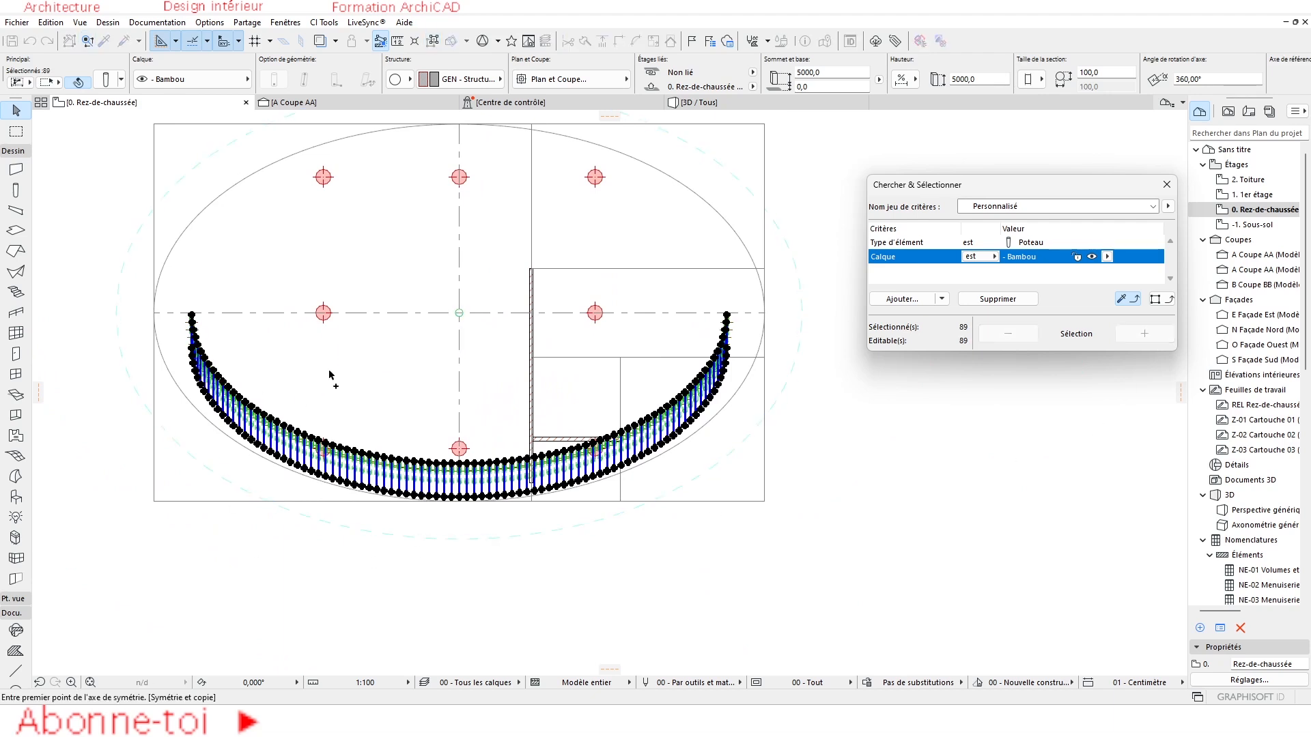
pyautogui.click(400, 312)
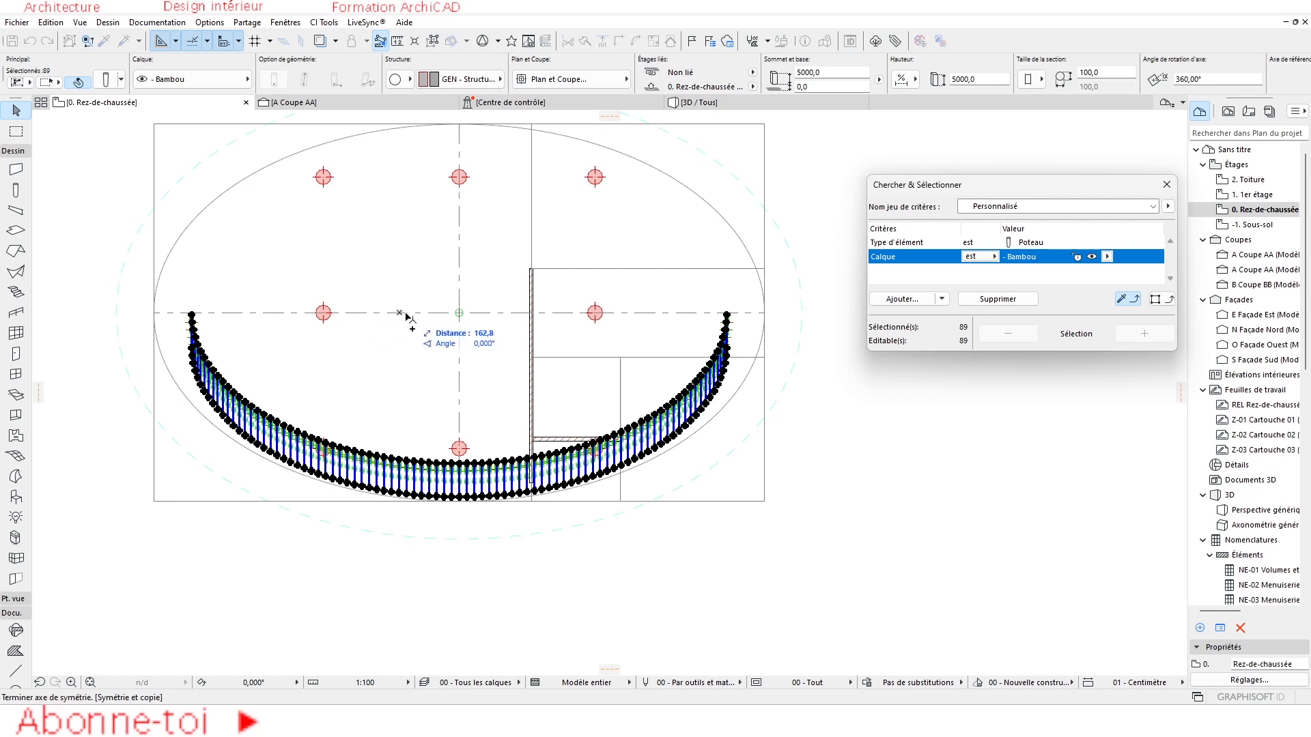
pyautogui.click(514, 320)
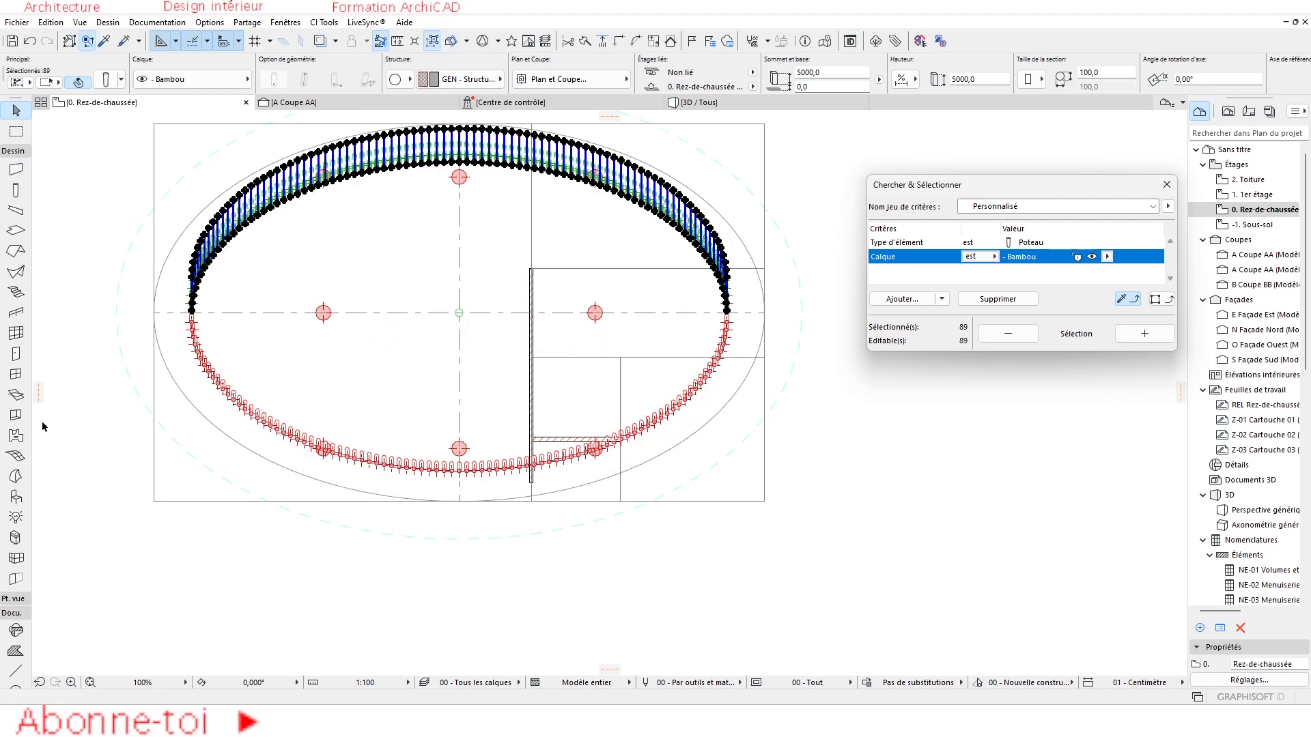
# Step: In the 3D view, select all columns on the Bambou layer and set them as targets of a solid element operation
pyautogui.click(730, 105)
pyautogui.scroll(-3, 605, 326)
pyautogui.keyDown('shift'); pyautogui.moveTo(605, 327); pyautogui.dragTo(528, 347, button='middle'); pyautogui.keyUp('shift')
pyautogui.scroll(-4, 528, 348)
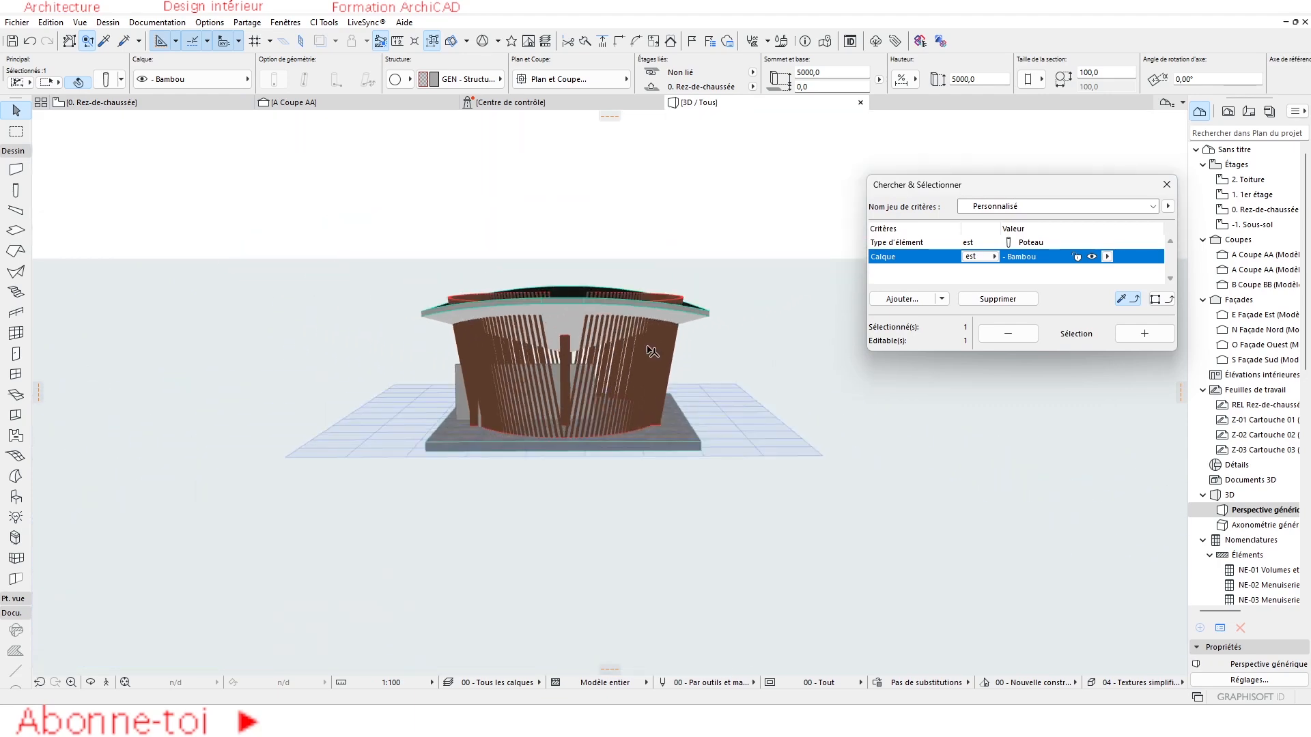
pyautogui.scroll(5, 459, 430)
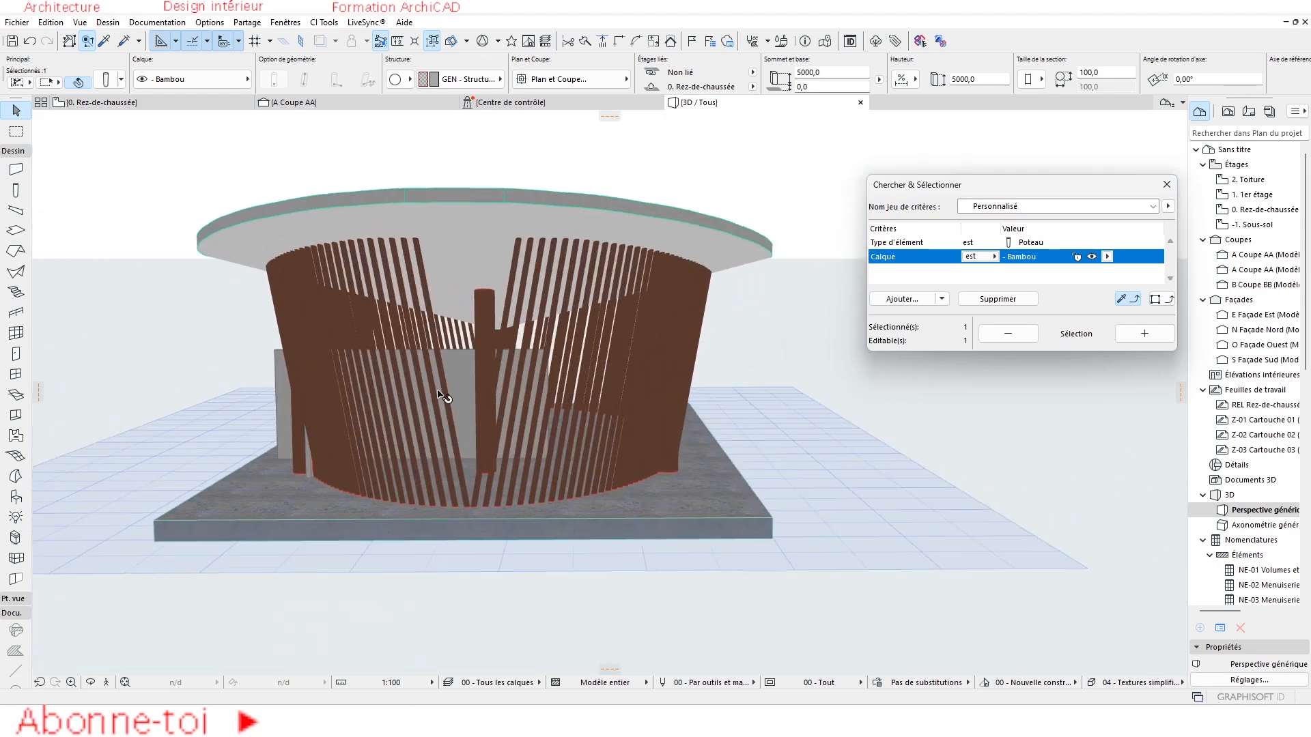
pyautogui.keyDown('shift'); pyautogui.moveTo(478, 501); pyautogui.dragTo(423, 488, button='middle'); pyautogui.keyUp('shift')
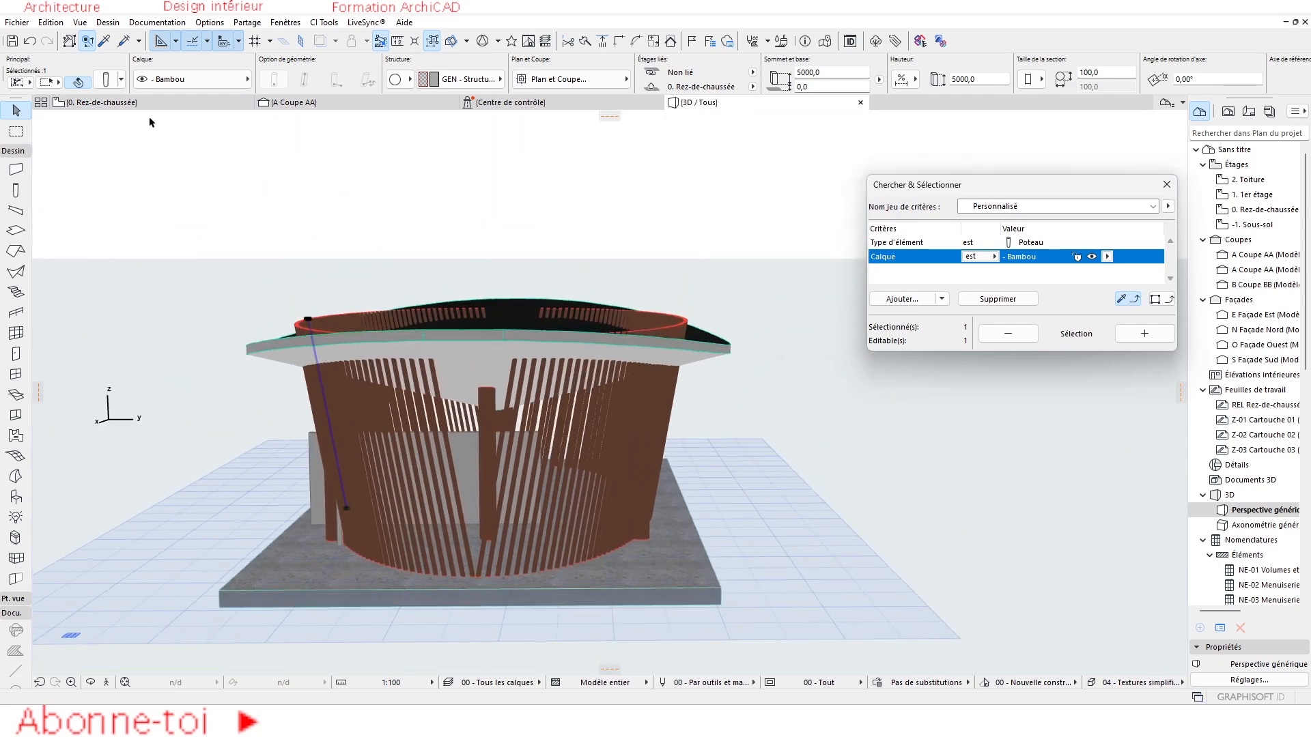
pyautogui.keyDown('shift'); pyautogui.moveTo(153, 130); pyautogui.dragTo(796, 551, button='middle'); pyautogui.keyUp('shift')
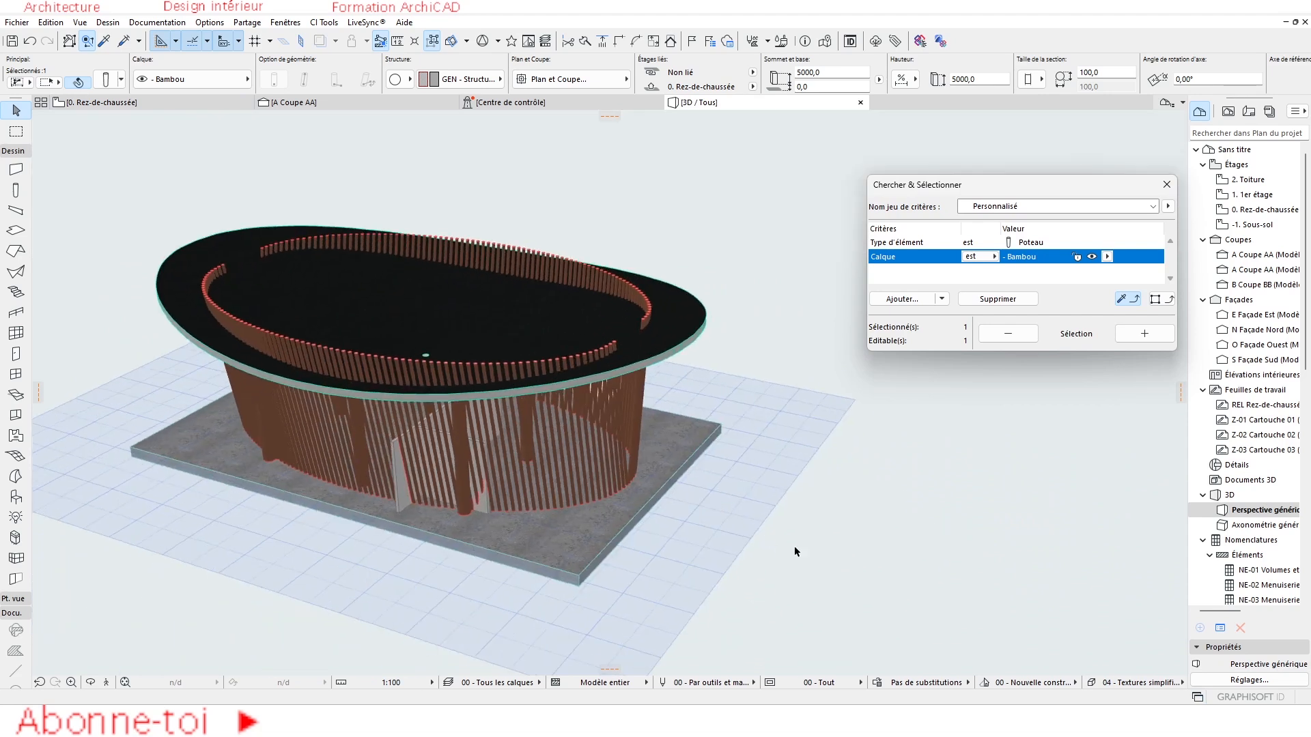
pyautogui.click(1143, 333)
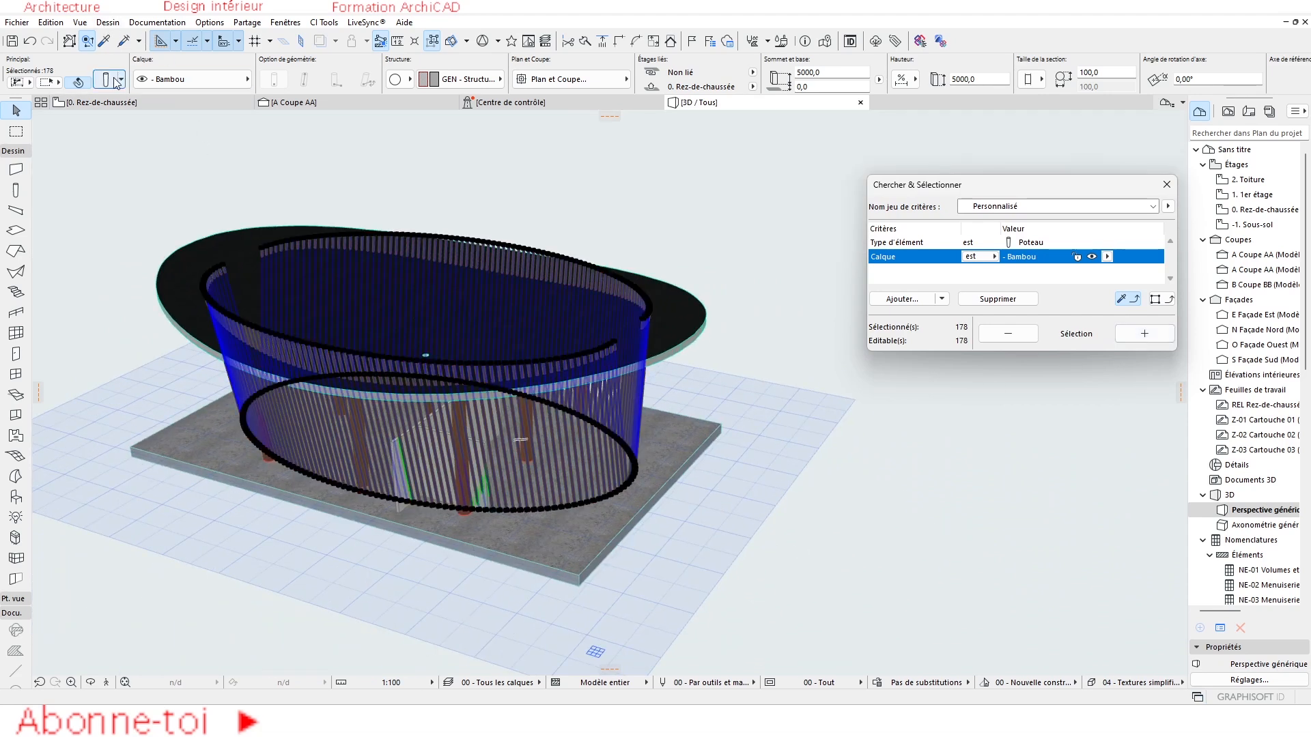
pyautogui.click(108, 22)
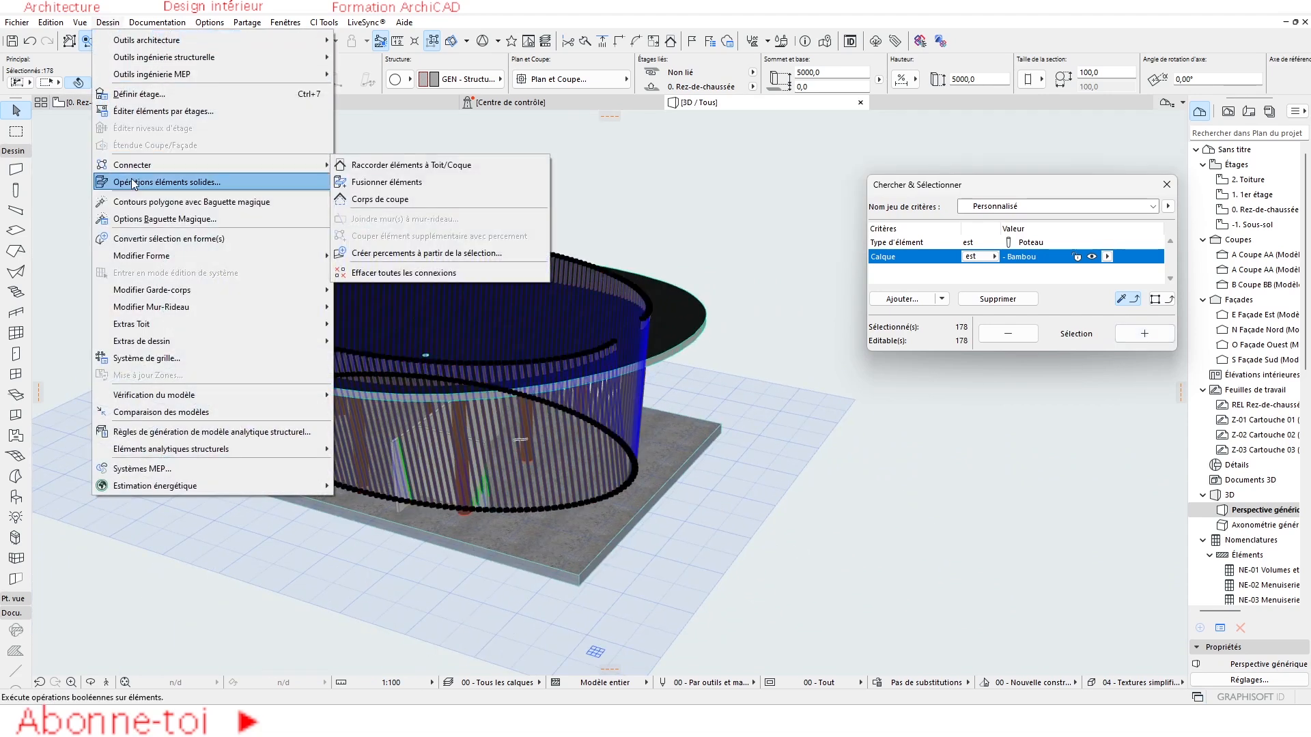
pyautogui.click(139, 196)
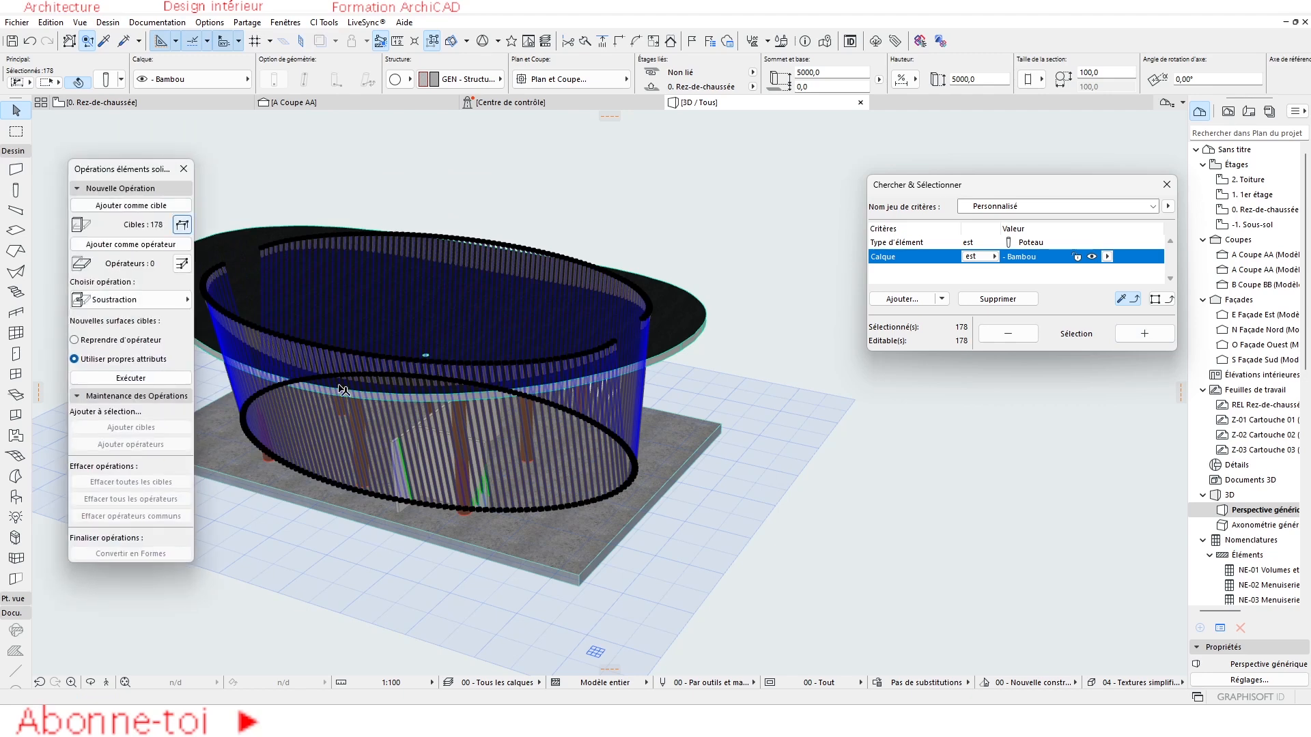
pyautogui.click(138, 211)
# Step: Set the roof as operator, execute "Soustraction avec extrusion vers le haut" on the posts, and close the solid operations
pyautogui.click(574, 363)
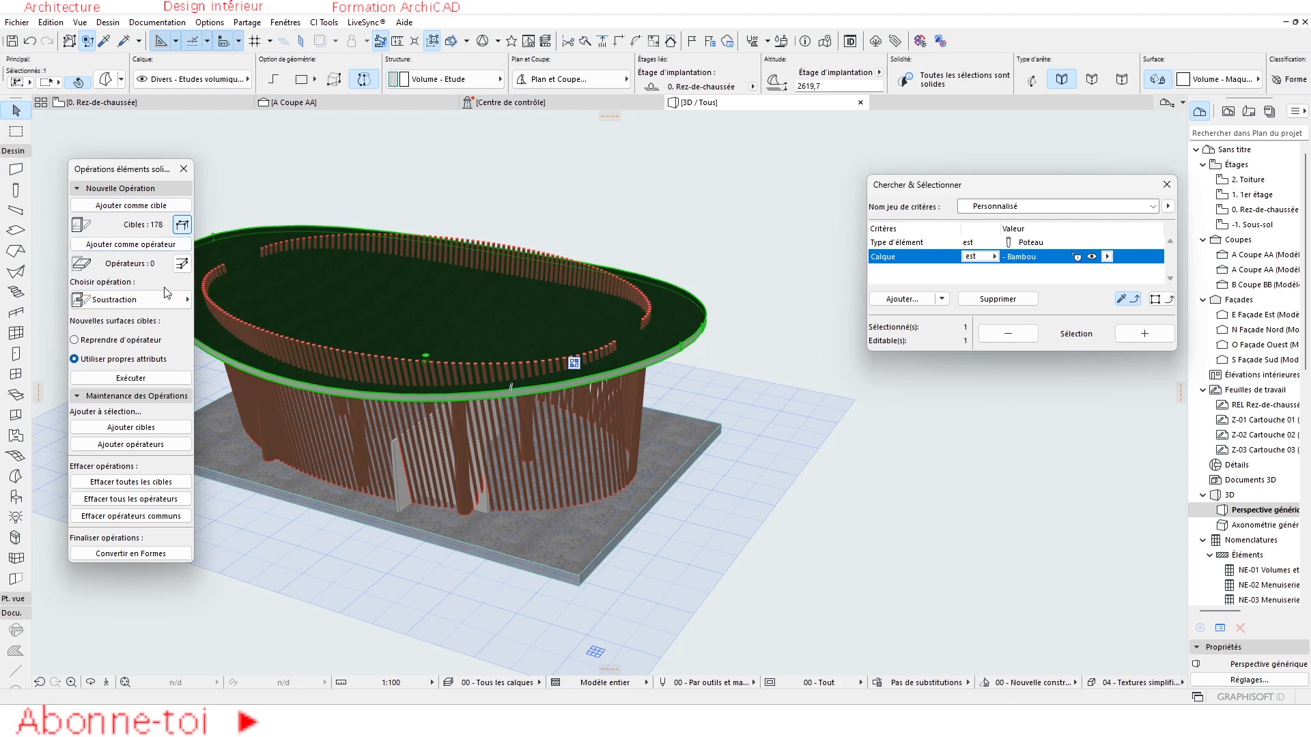
pyautogui.click(131, 243)
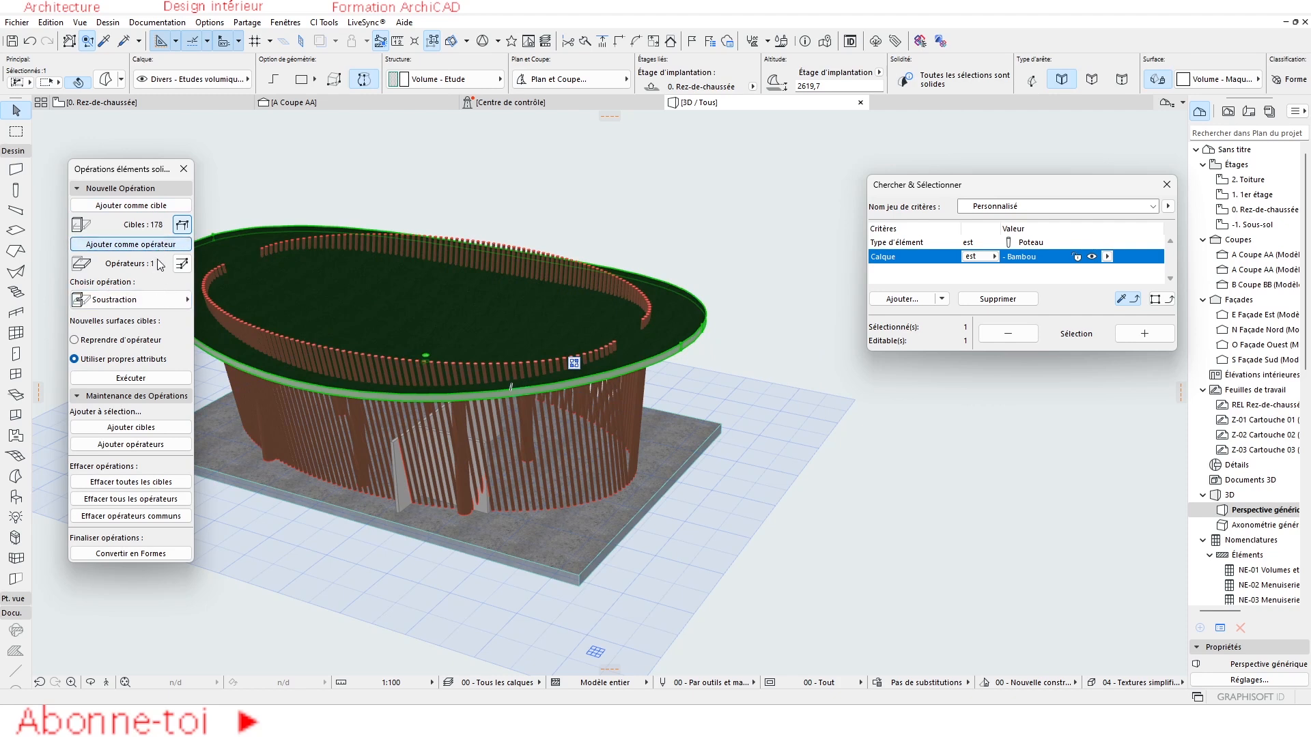
pyautogui.click(137, 299)
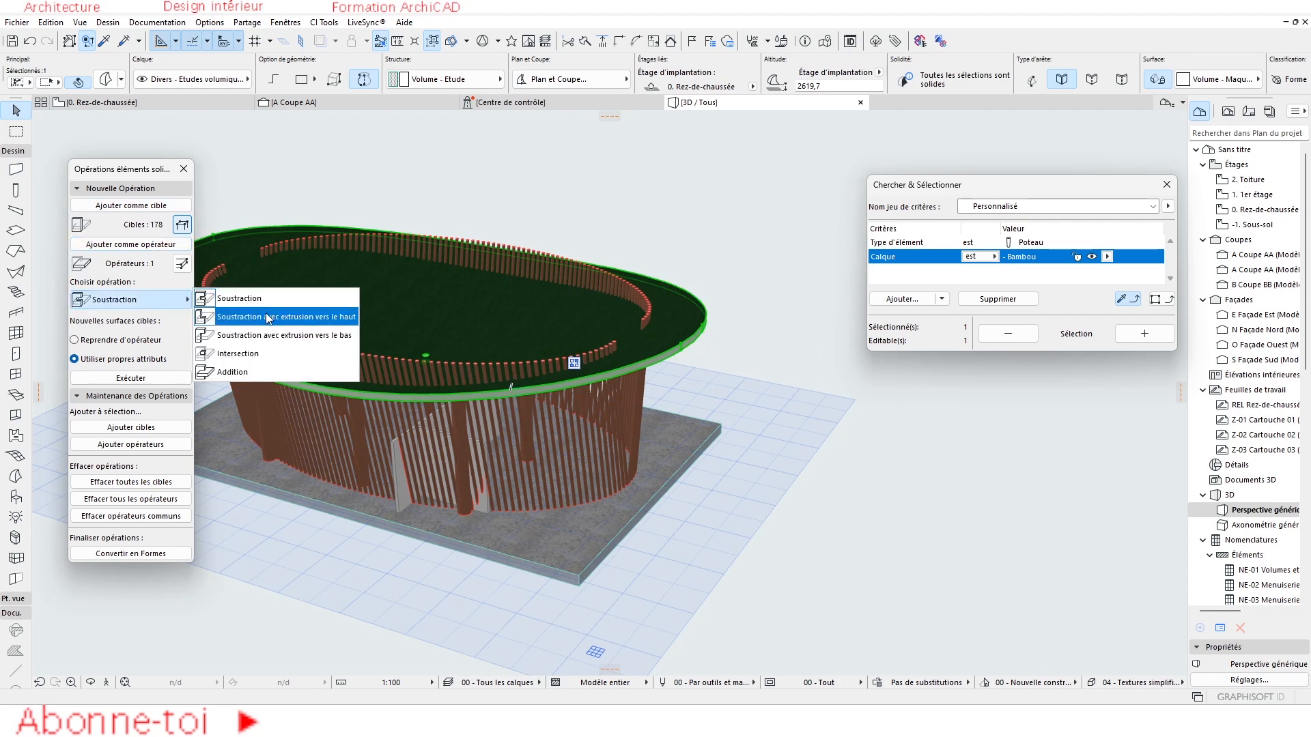
pyautogui.click(312, 316)
pyautogui.click(130, 378)
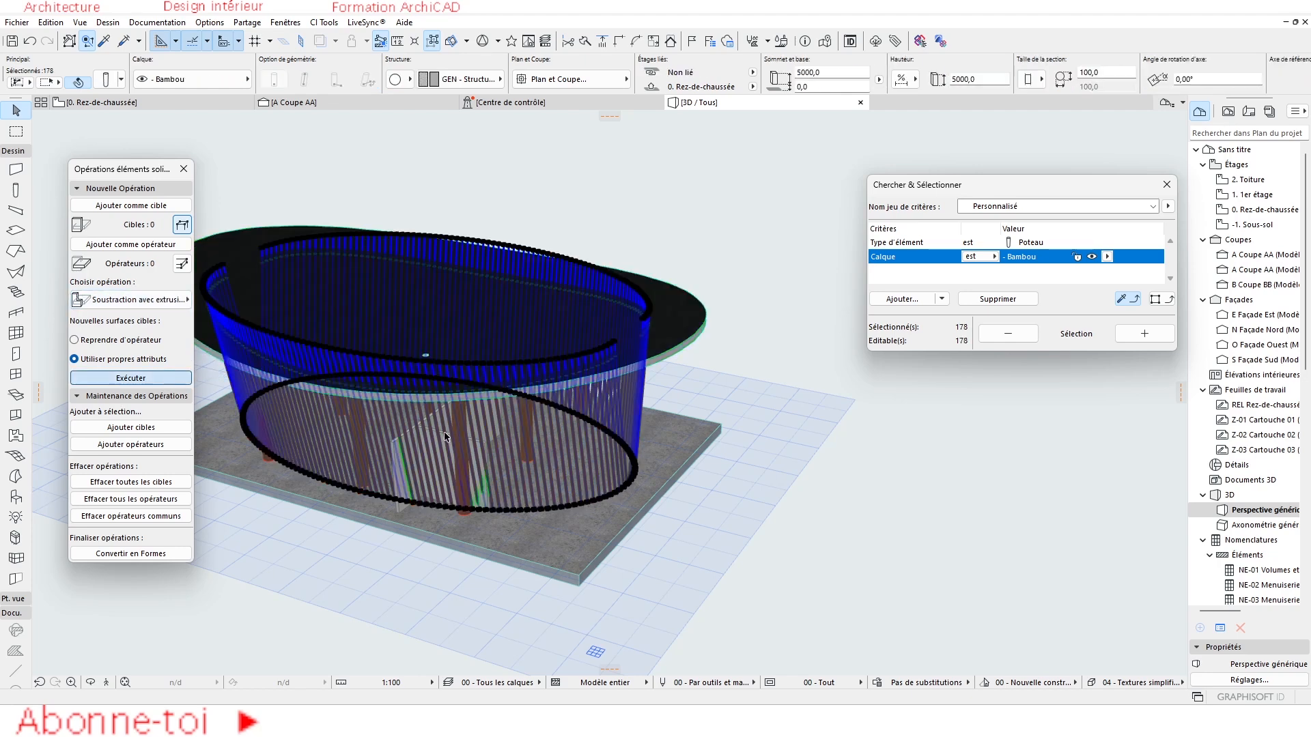
pyautogui.press('Escape')
pyautogui.keyDown('shift'); pyautogui.moveTo(415, 424); pyautogui.dragTo(260, 273, button='middle'); pyautogui.keyUp('shift')
pyautogui.click(183, 168)
# Step: On the ground-floor plan, draw a horizontal line along the centre axis, from inside the post screen's left end outward past the ellipse
pyautogui.click(136, 104)
pyautogui.scroll(4, 200, 320)
pyautogui.moveTo(133, 347); pyautogui.dragTo(304, 395, button='middle')
pyautogui.press('Escape')
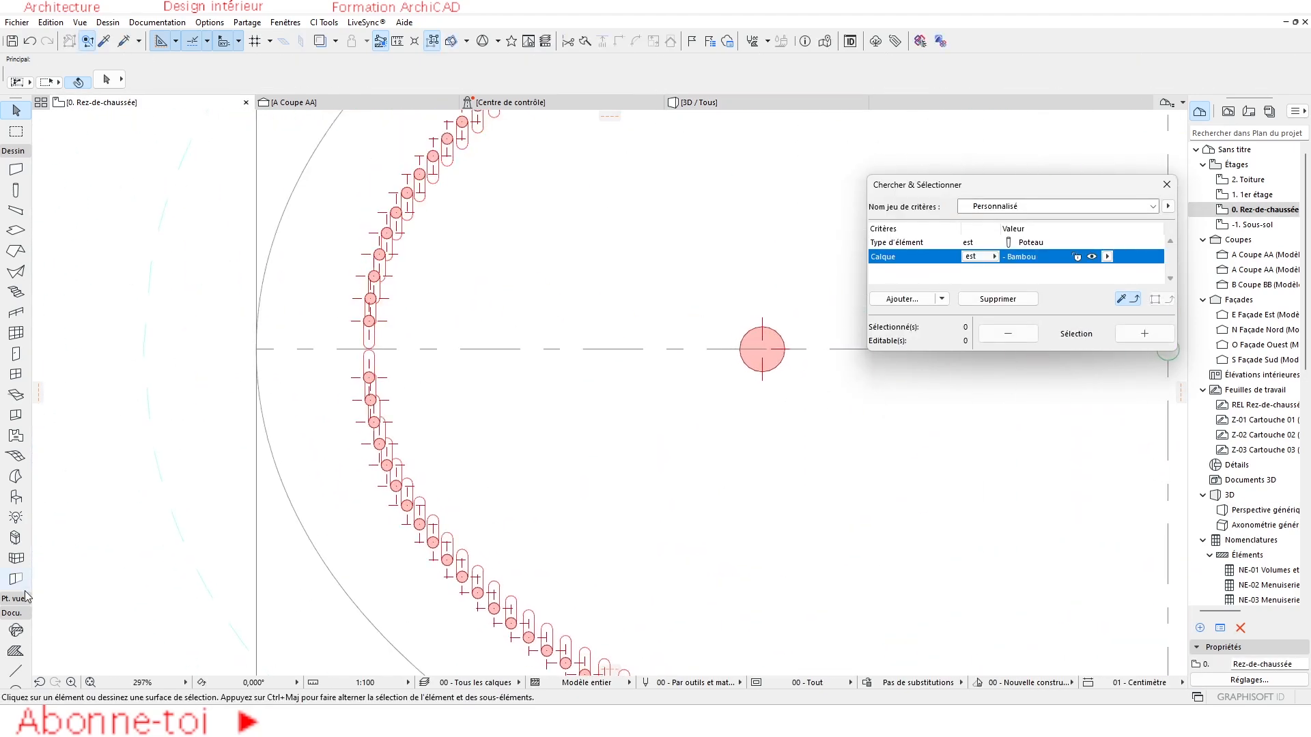
pyautogui.click(21, 672)
pyautogui.click(389, 350)
pyautogui.click(127, 349)
# Step: Select the newly drawn horizontal line and set its line type to Continu
pyautogui.press('Escape')
pyautogui.click(153, 348)
pyautogui.press('Escape')
pyautogui.click(155, 348)
pyautogui.press('Escape')
pyautogui.click(137, 349)
pyautogui.press('Escape')
pyautogui.click(133, 351)
pyautogui.click(478, 77)
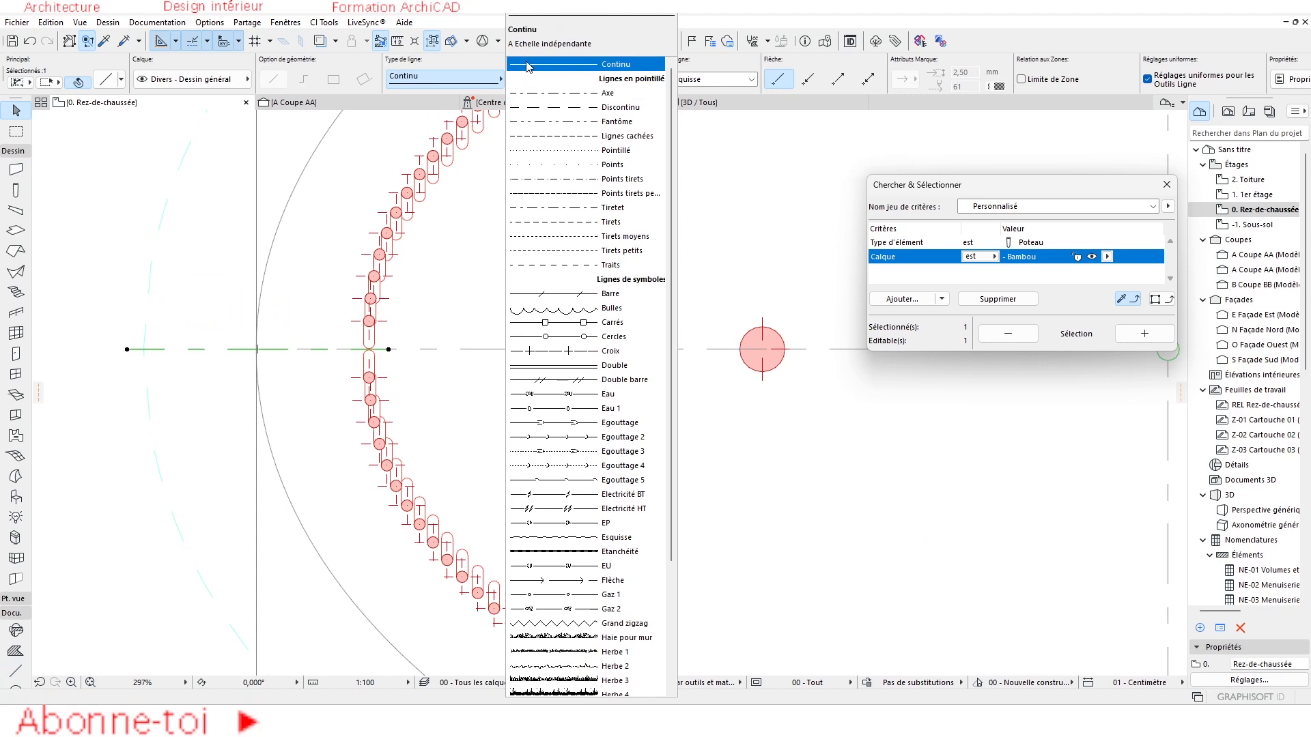
pyautogui.click(527, 66)
# Step: Move the line straight up above the centre axis and place a copy 2000 below it
pyautogui.hotkey('ctrl', 'd')
pyautogui.click(190, 326)
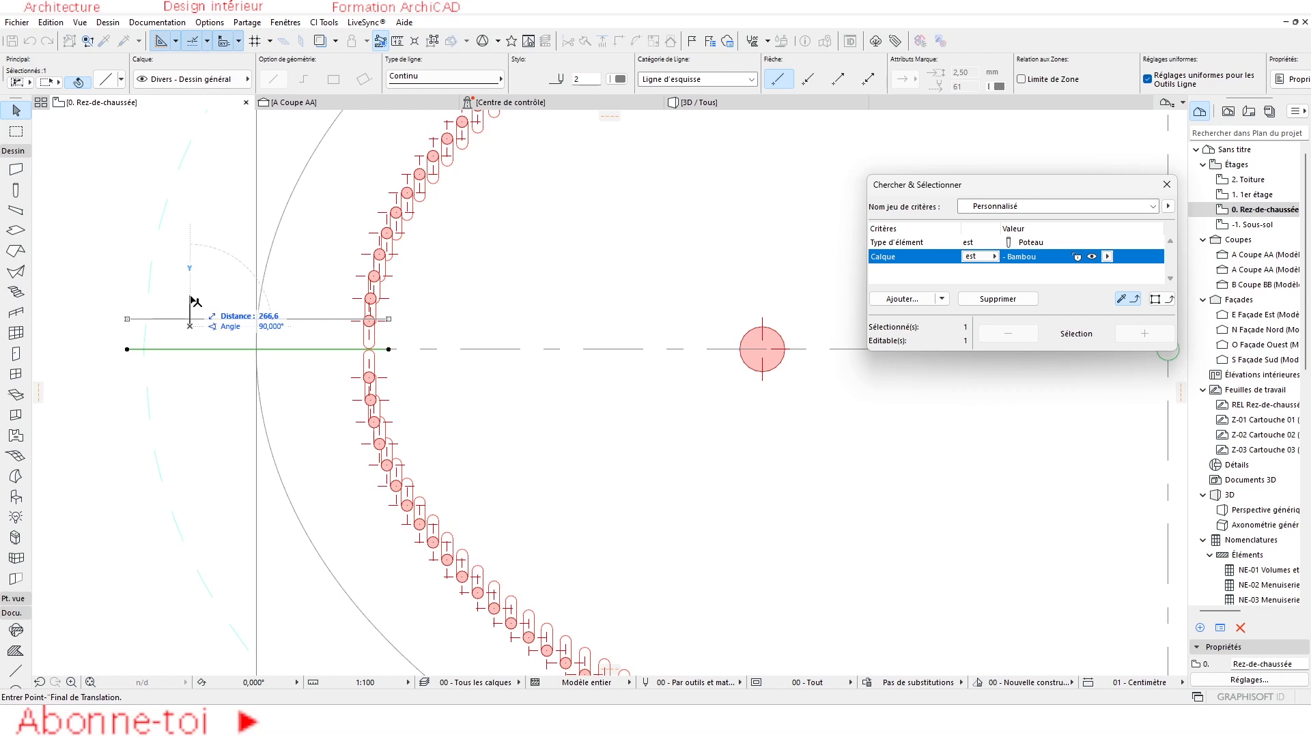
pyautogui.click(190, 217)
pyautogui.click(197, 237)
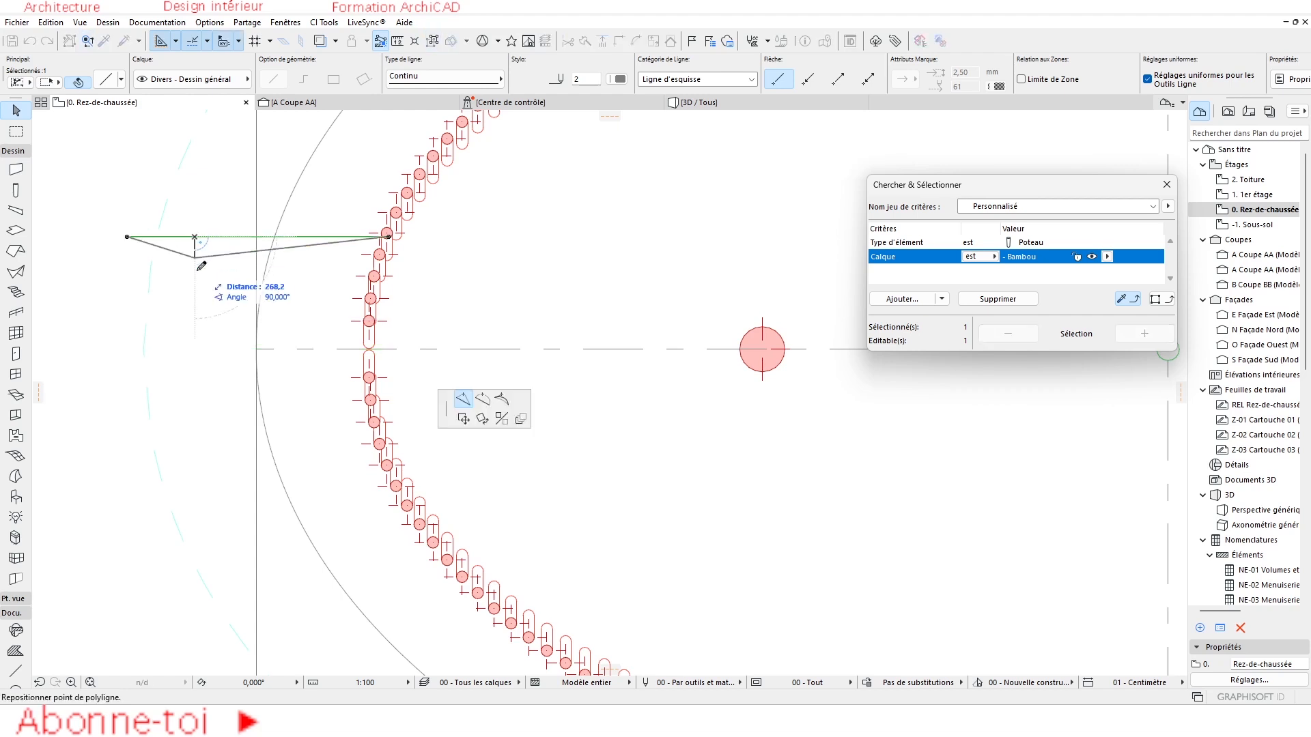
pyautogui.press('ctrl')
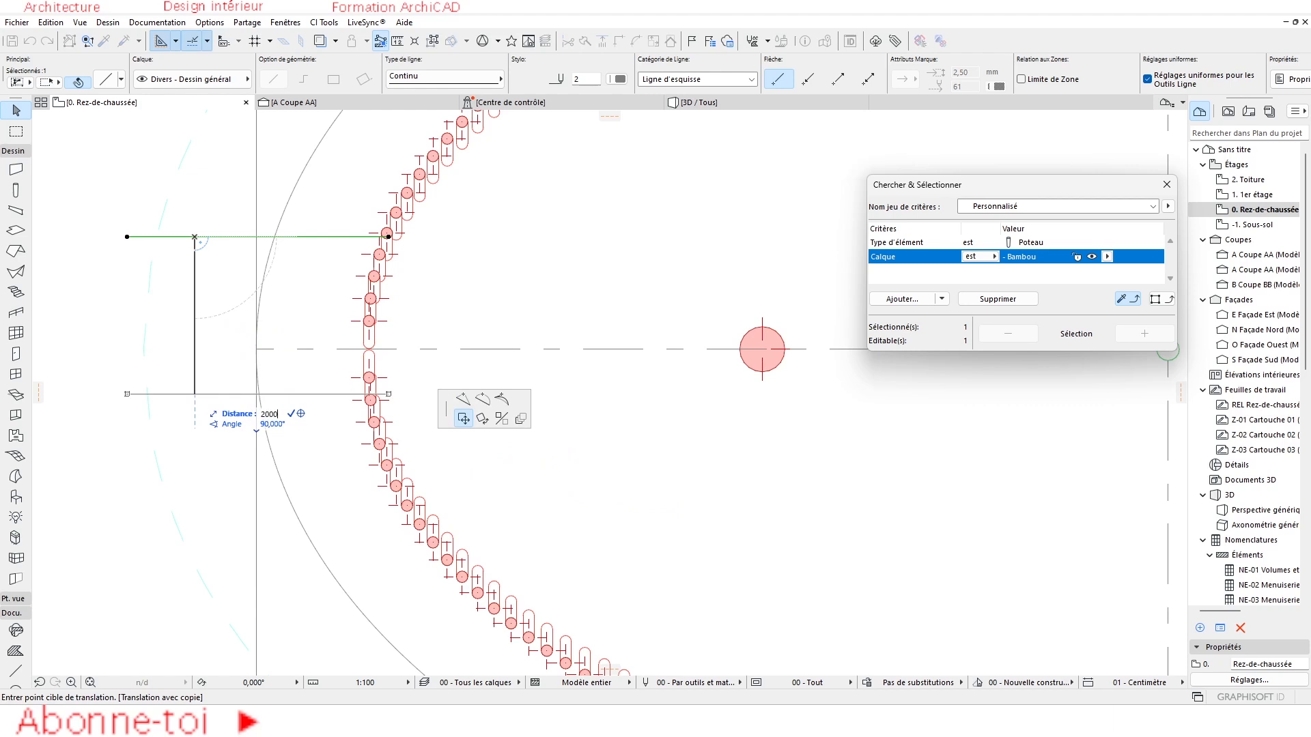
pyautogui.write('2000')
pyautogui.press('Return')
pyautogui.scroll(1, 430, 432)
pyautogui.press('Escape')
# Step: Delete the posts and axis line caught by a selection zone between the two lines, excluding the upper line, and clear the zone
pyautogui.click(16, 132)
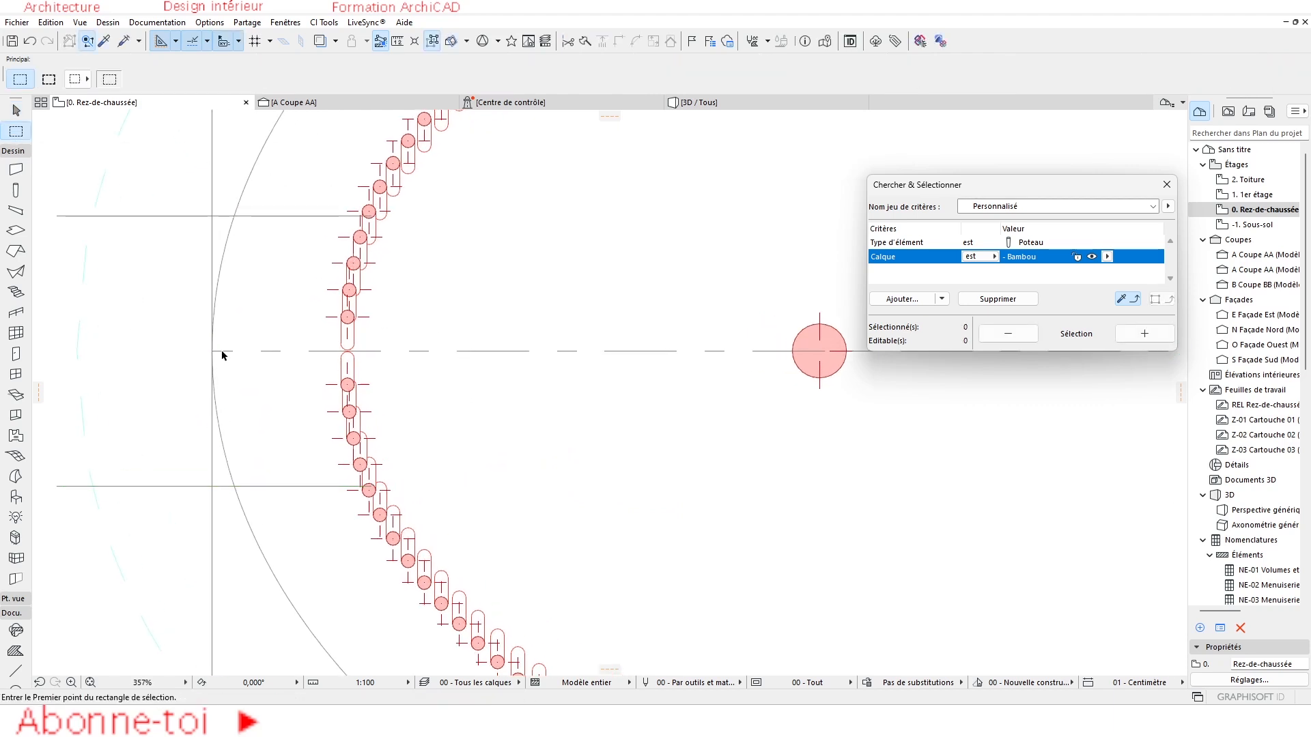
pyautogui.click(308, 215)
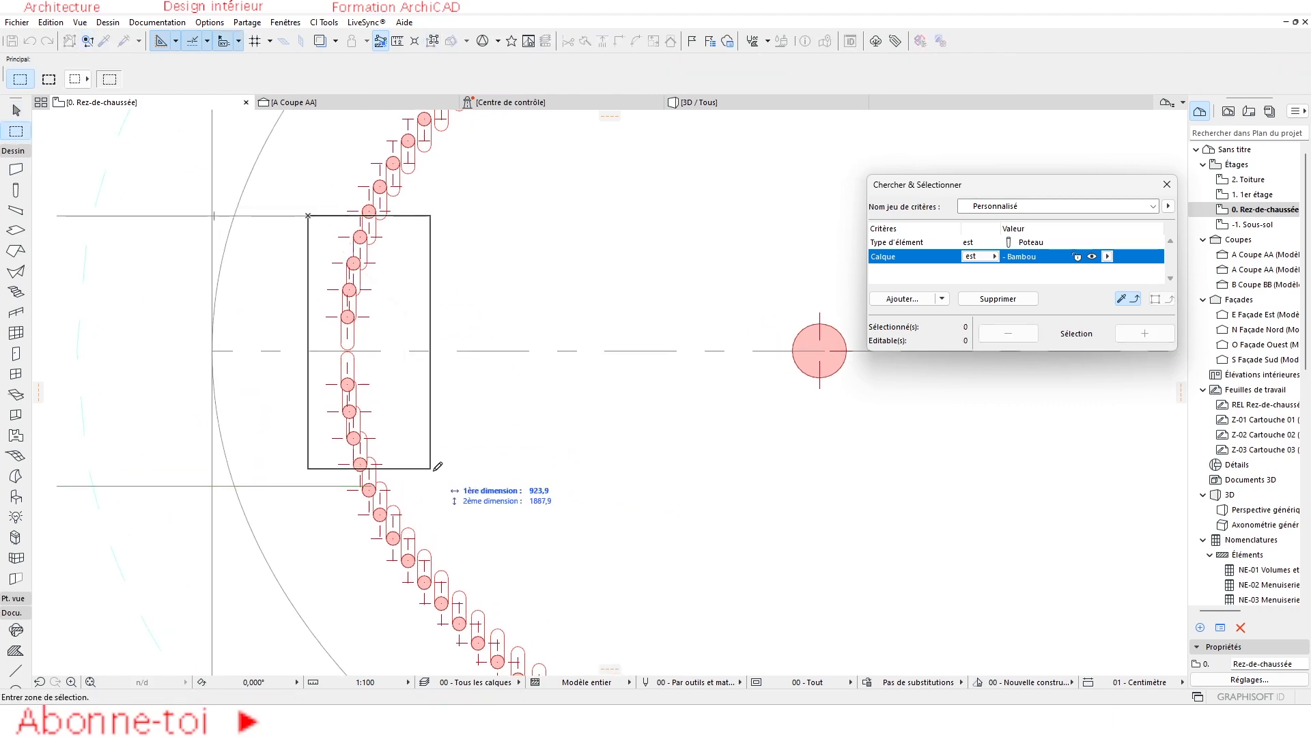
pyautogui.click(475, 484)
pyautogui.hotkey('ctrl', 'a')
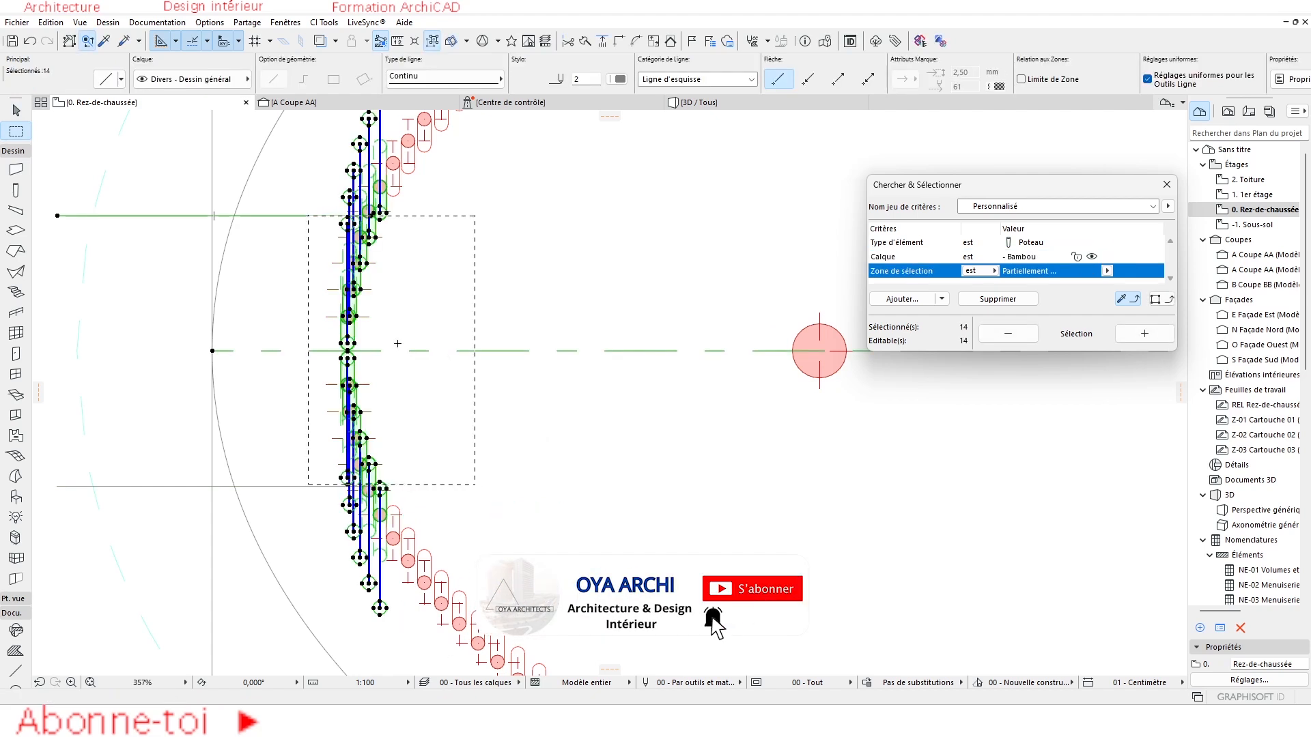
pyautogui.keyDown('shift'); pyautogui.click(132, 216); pyautogui.keyUp('shift')
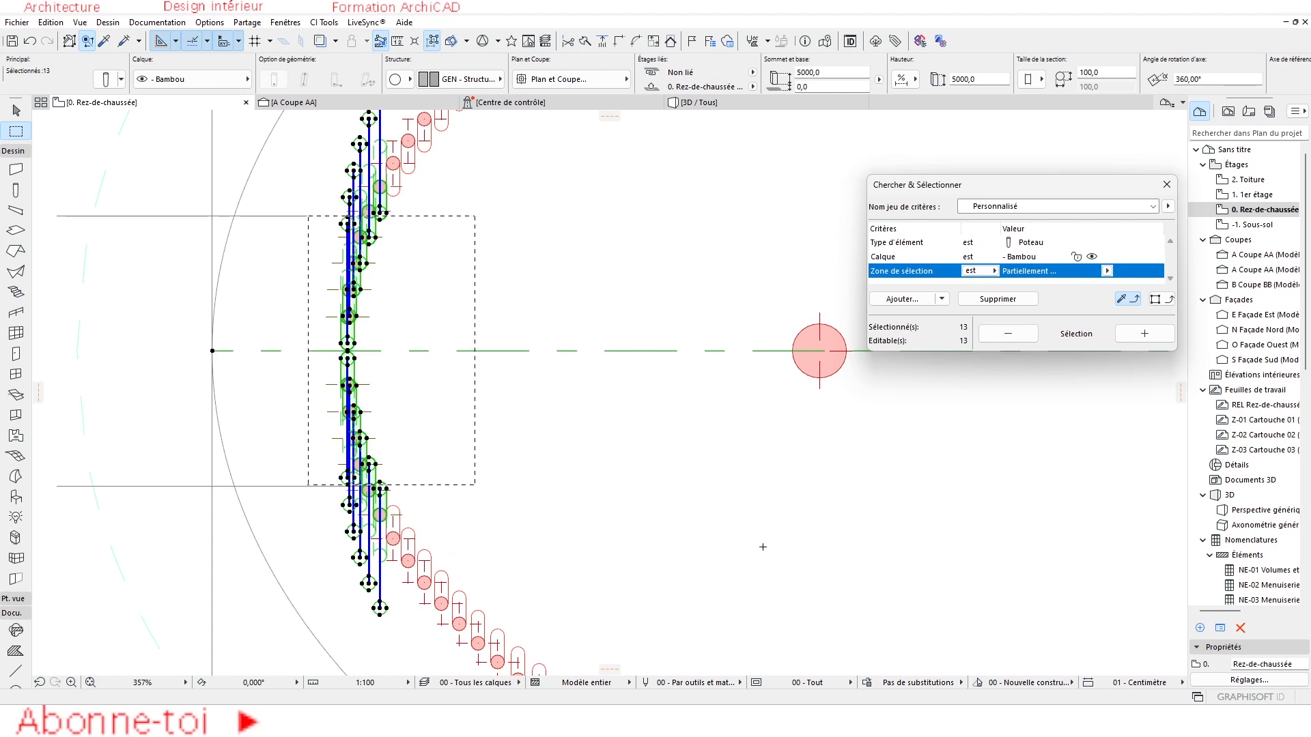
pyautogui.press('Delete')
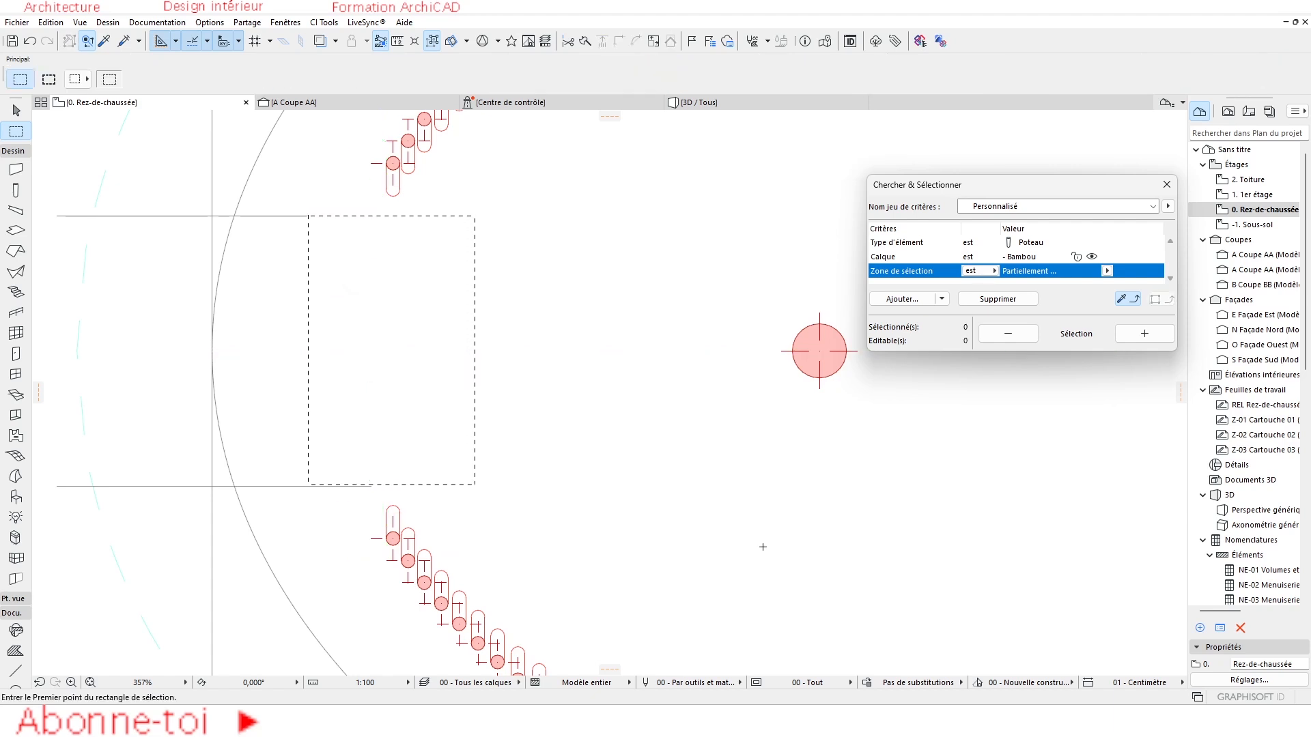
pyautogui.scroll(-5, 387, 403)
pyautogui.moveTo(383, 398); pyautogui.dragTo(217, 376, button='middle')
pyautogui.press('Escape')
pyautogui.press('Escape')
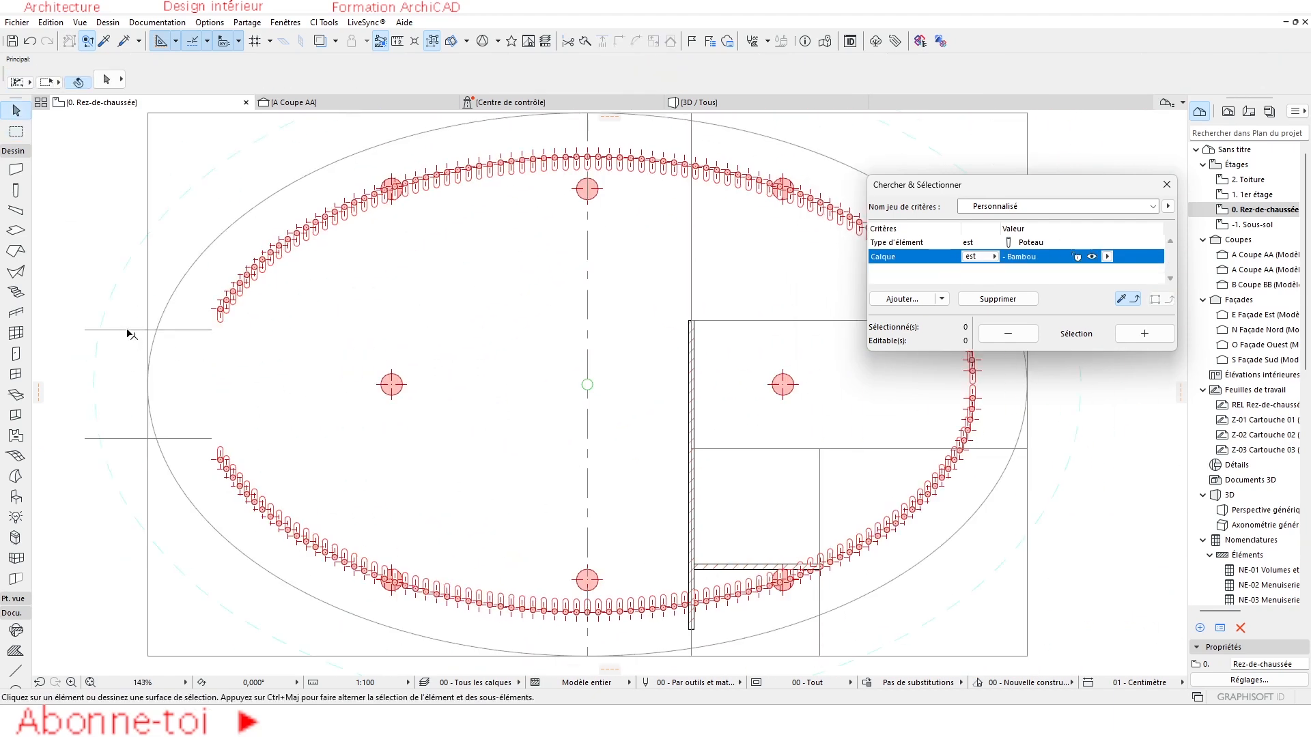
# Step: Select both horizontal lines and extend them across the plan to beyond the ellipse's right end
pyautogui.click(127, 331)
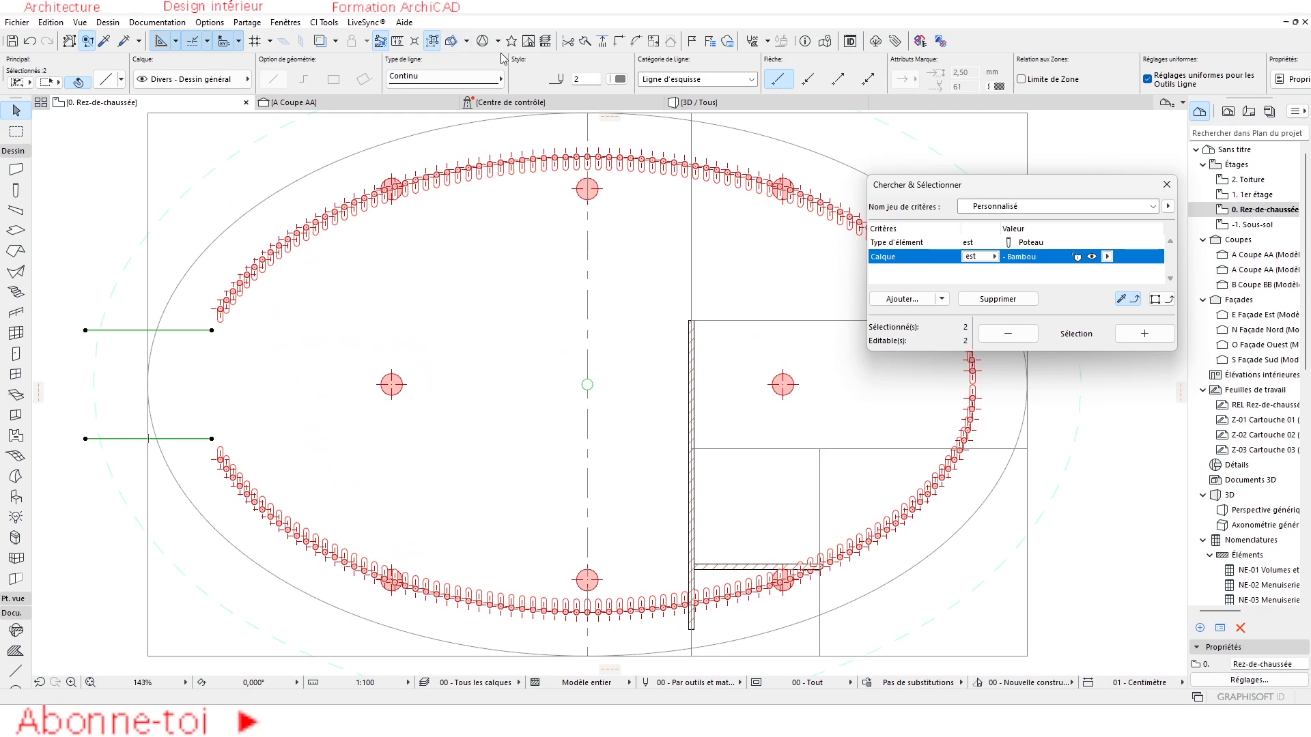
pyautogui.click(604, 43)
pyautogui.scroll(-4, 652, 235)
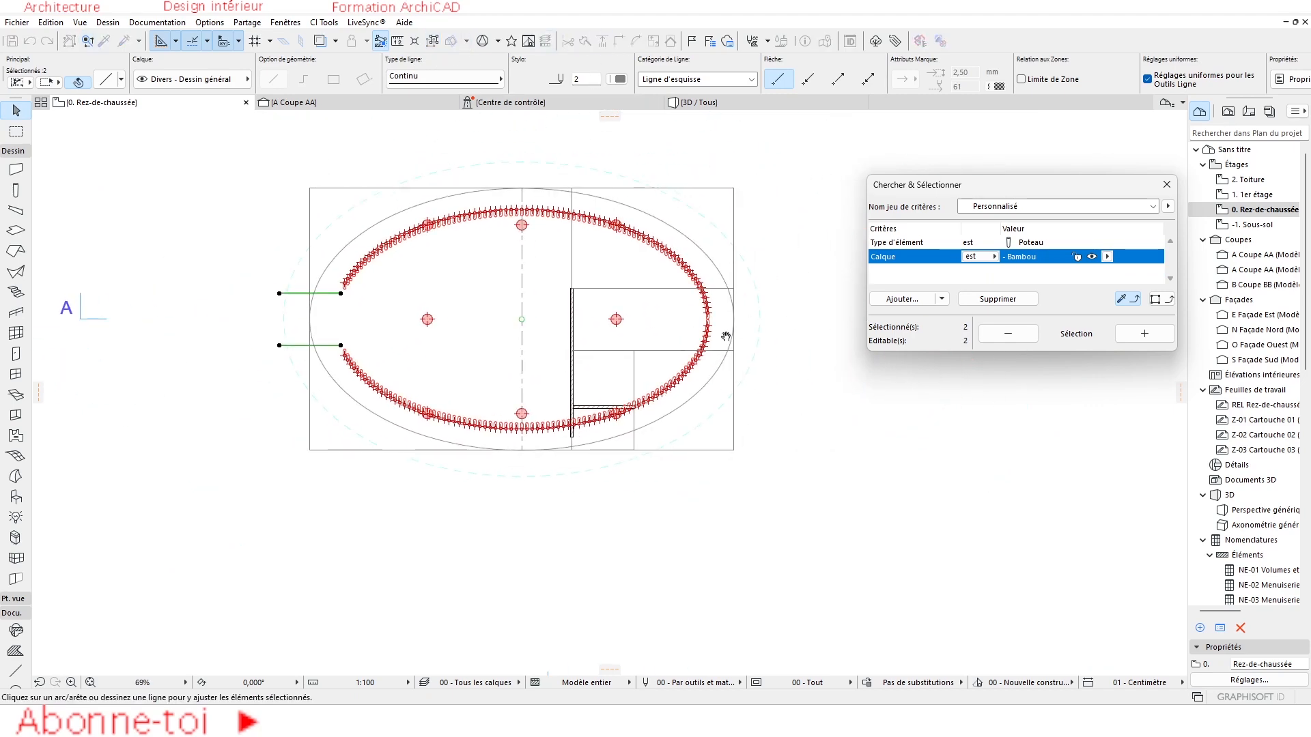
pyautogui.click(758, 282)
pyautogui.scroll(8, 777, 470)
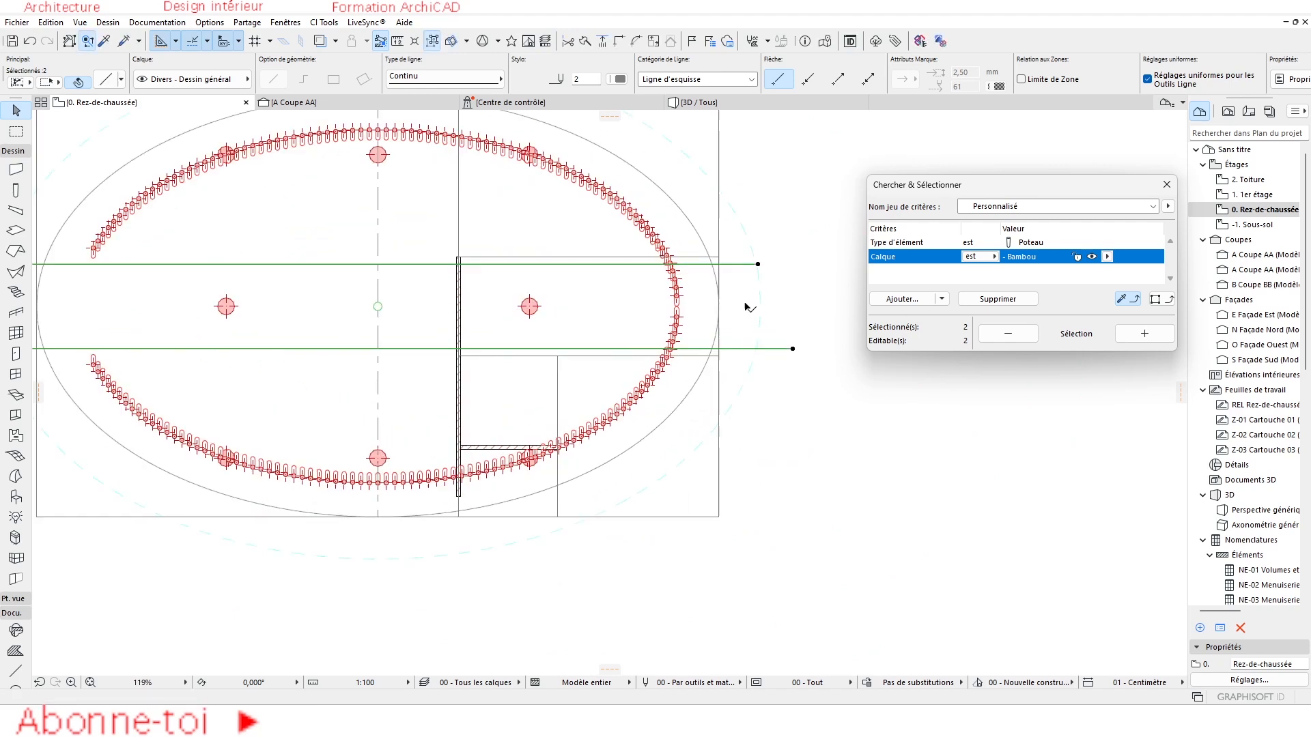
# Step: Delete the posts at the ellipse's right end caught by a selection zone between the two horizontal lines
pyautogui.press('Escape')
pyautogui.click(16, 131)
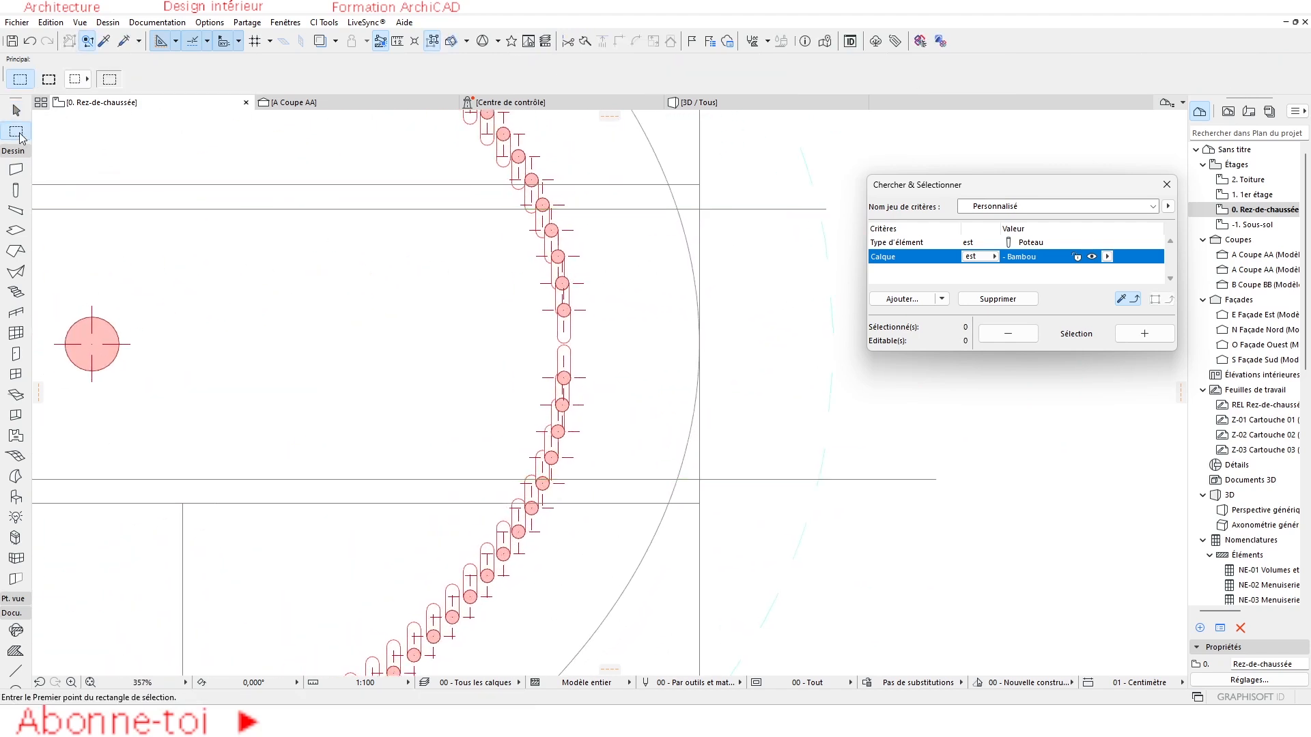
pyautogui.click(630, 213)
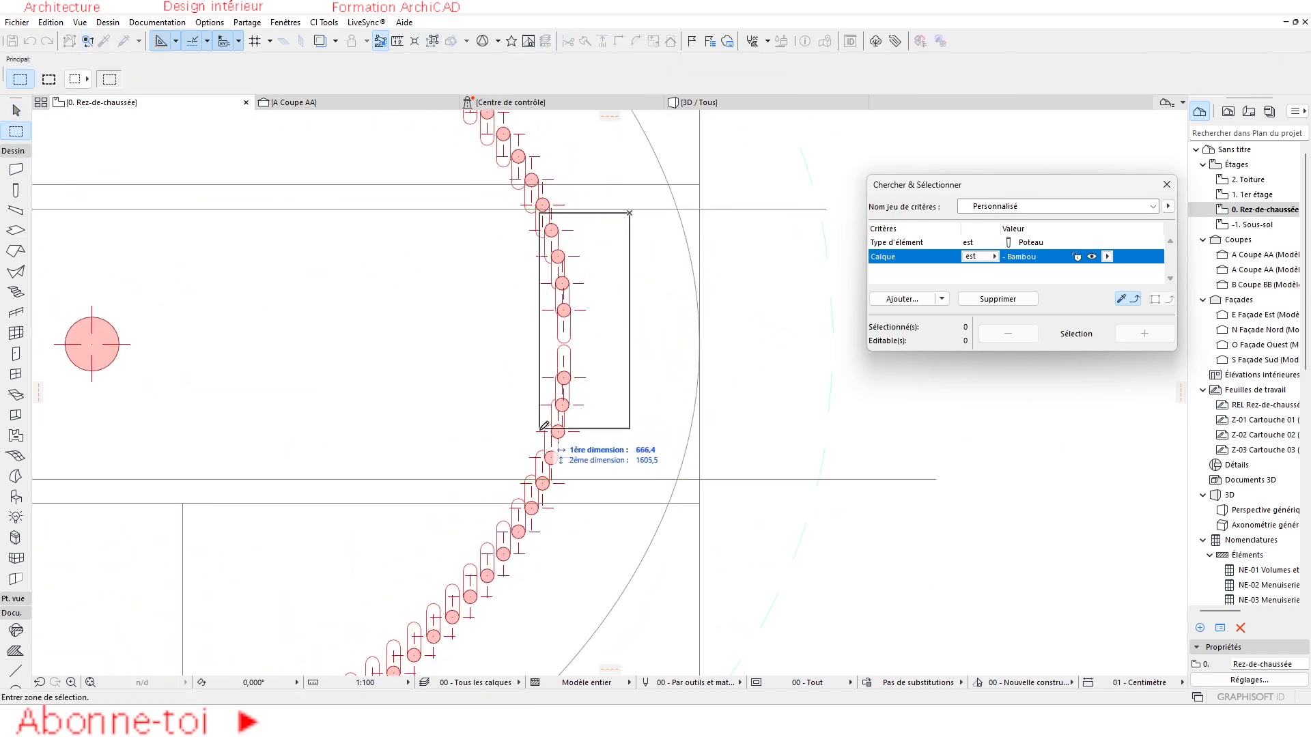
pyautogui.click(481, 472)
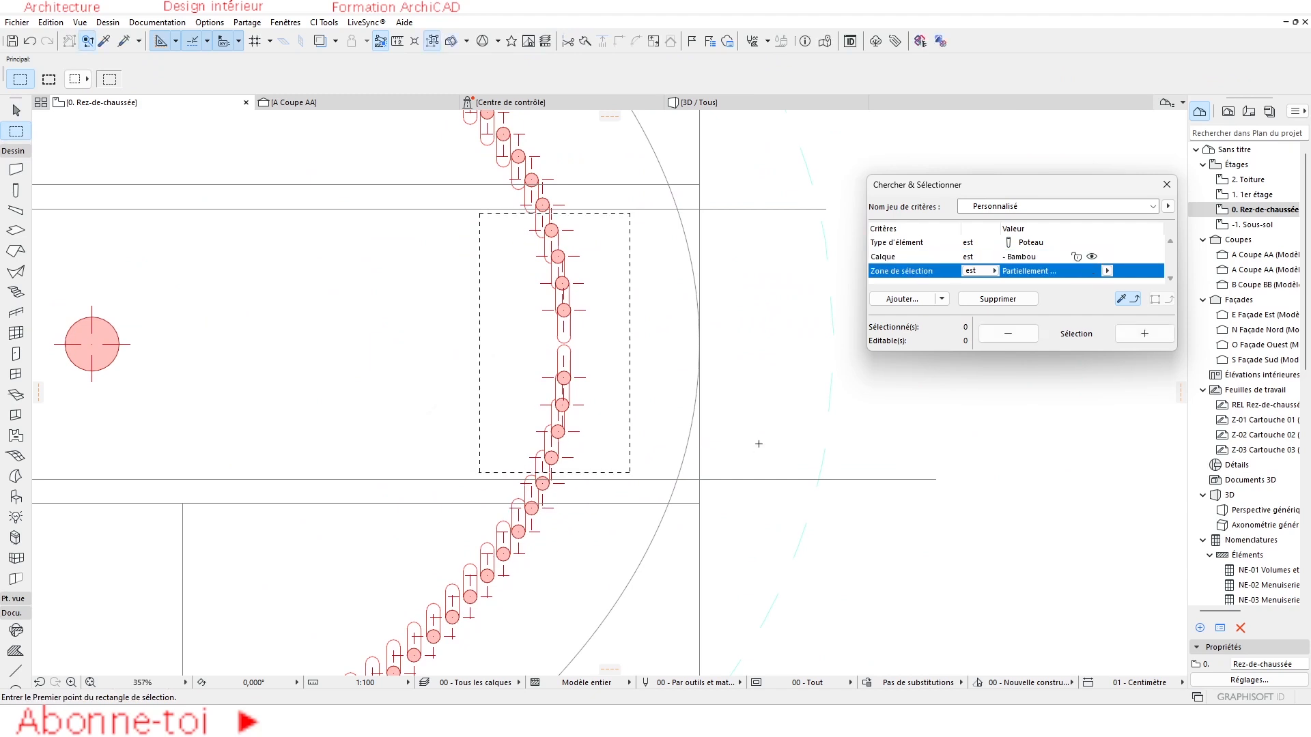
pyautogui.hotkey('ctrl', 'a')
pyautogui.press('Delete')
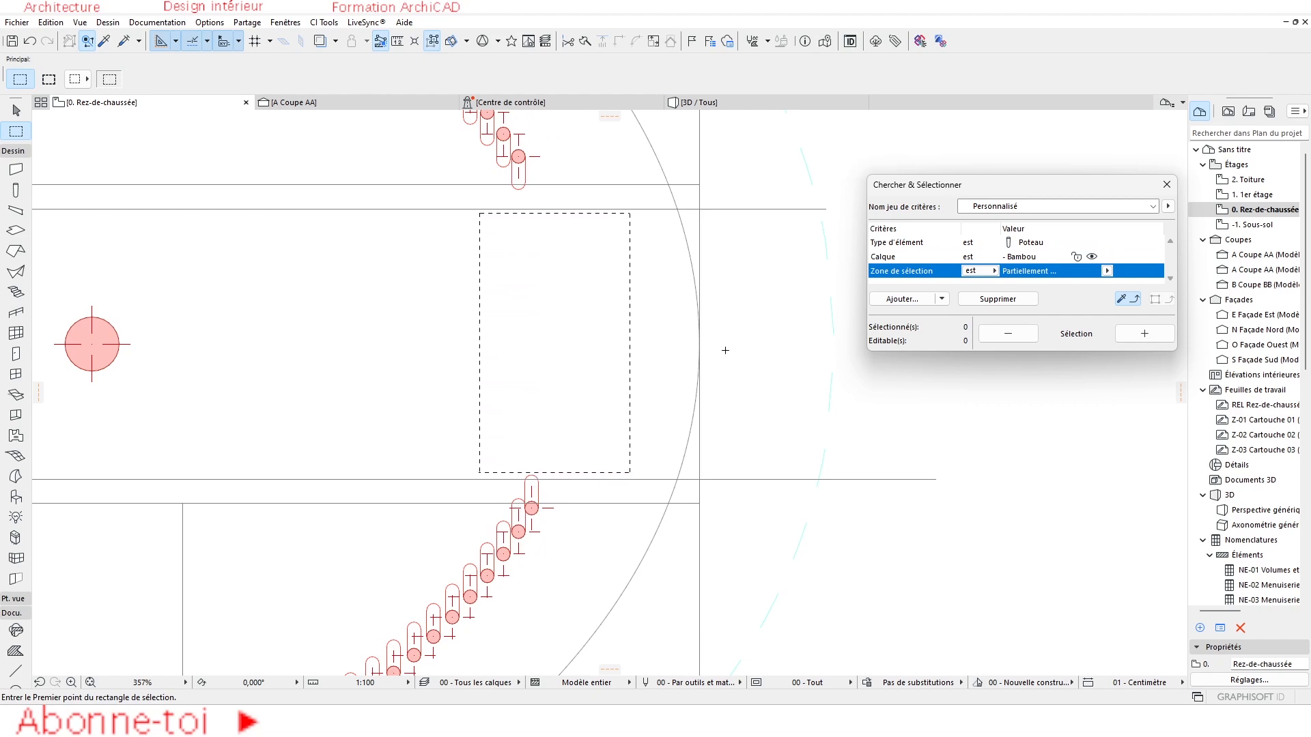
# Step: Clear the selection zone and delete both horizontal construction lines
pyautogui.scroll(-5, 610, 384)
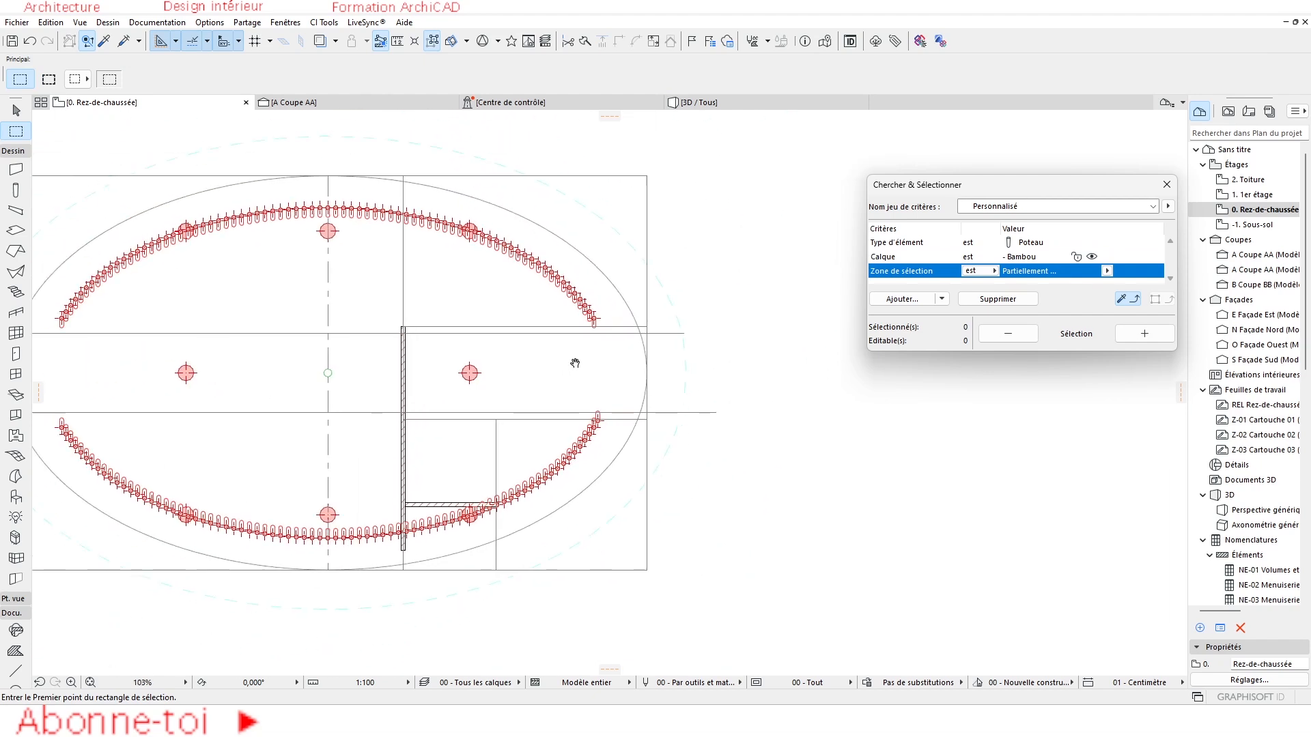
pyautogui.moveTo(574, 363); pyautogui.dragTo(653, 346, button='middle')
pyautogui.scroll(2, 422, 545)
pyautogui.moveTo(420, 426); pyautogui.dragTo(639, 349, button='middle')
pyautogui.press('Escape')
pyautogui.press('Escape')
pyautogui.click(176, 147)
pyautogui.keyDown('shift'); pyautogui.click(147, 256); pyautogui.keyUp('shift')
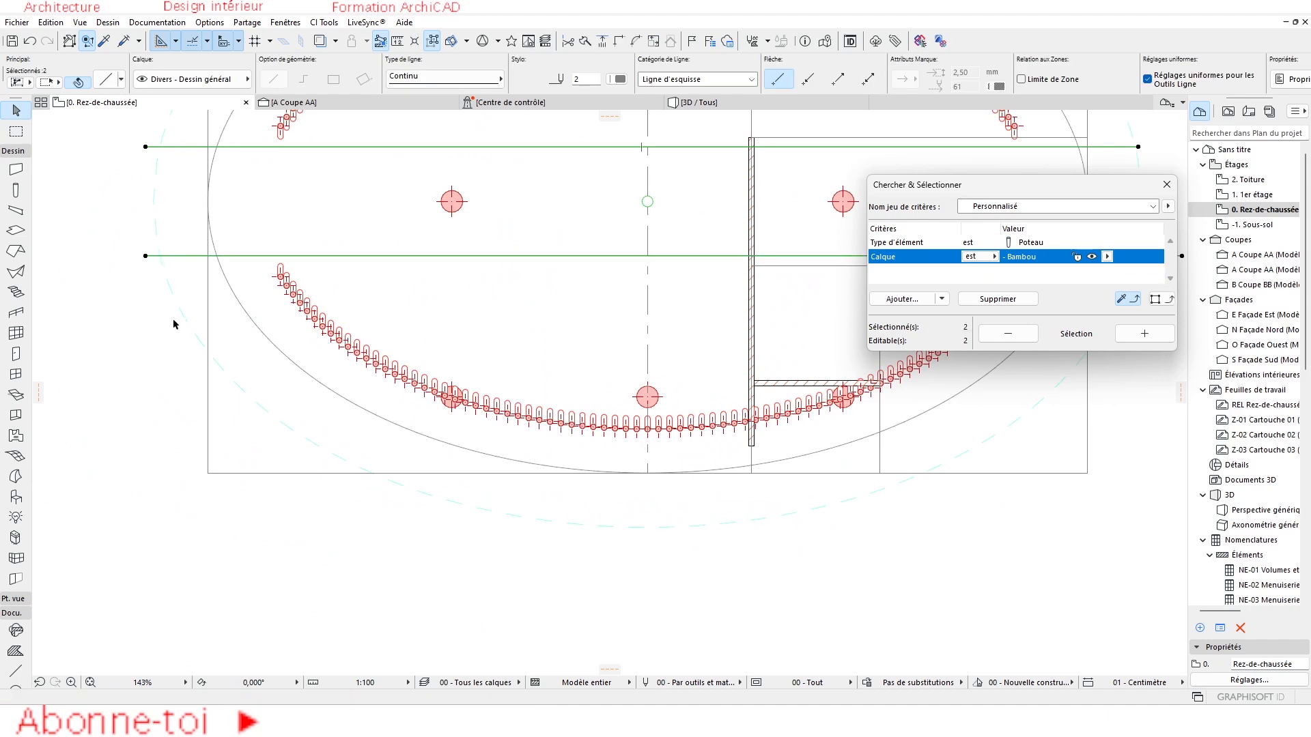
pyautogui.press('Delete')
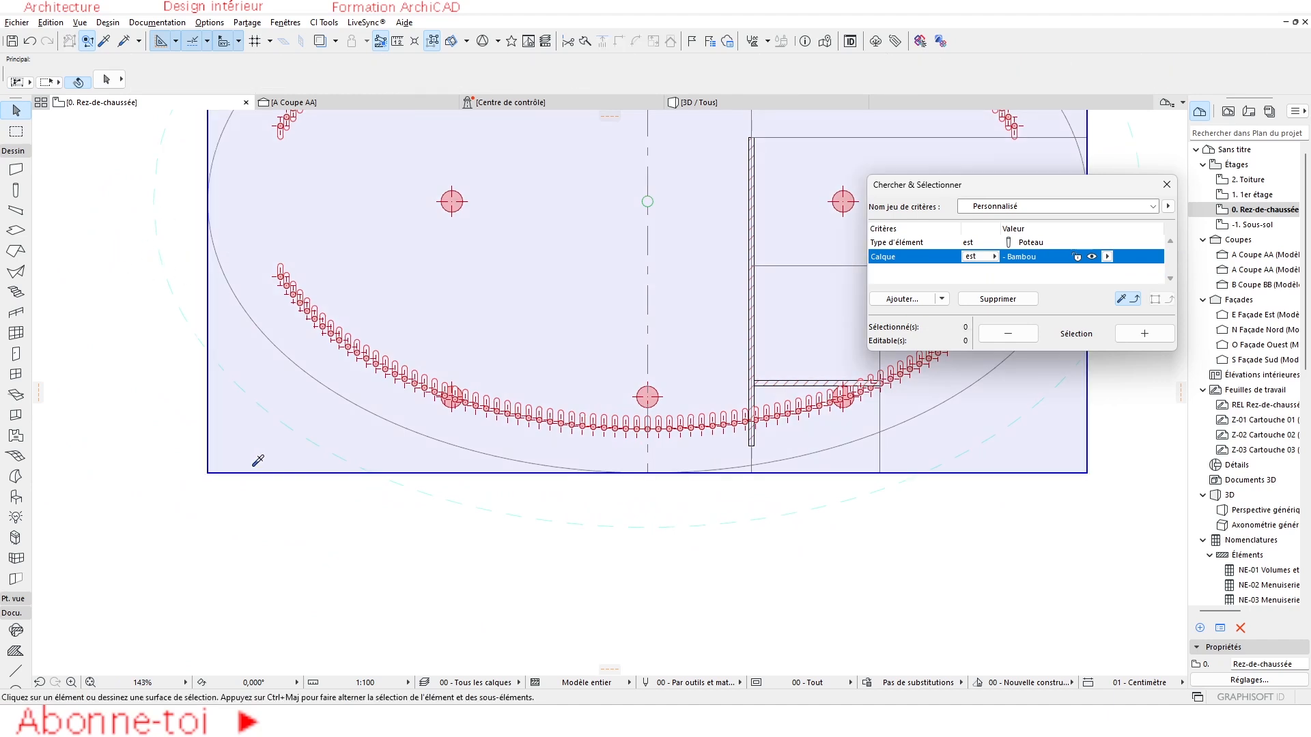
# Step: Draw a vertical line with the existing outline's line settings, from the bottom-centre column's left edge down past the ellipse
pyautogui.keyDown('alt'); pyautogui.click(246, 473); pyautogui.keyUp('alt')
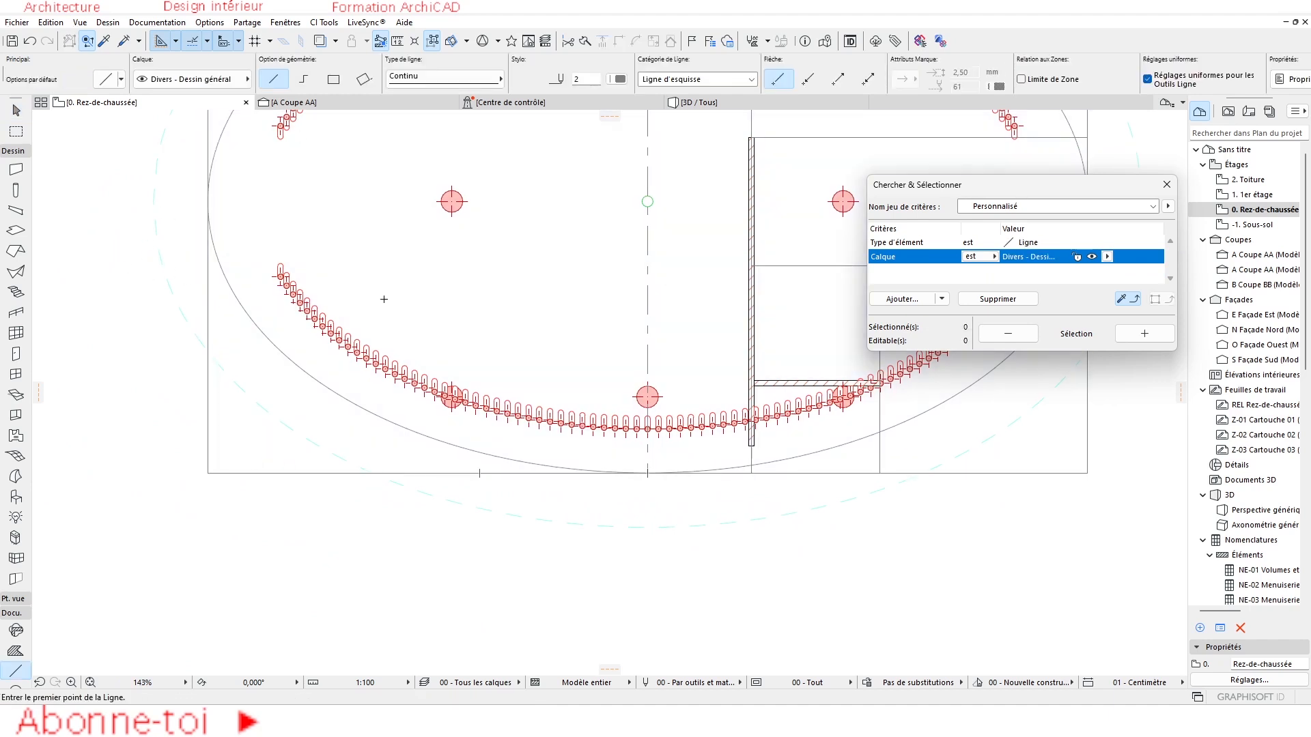
pyautogui.scroll(1, 628, 483)
pyautogui.moveTo(627, 482); pyautogui.dragTo(494, 491, button='middle')
pyautogui.scroll(4, 521, 390)
pyautogui.moveTo(521, 391); pyautogui.dragTo(558, 344, button='middle')
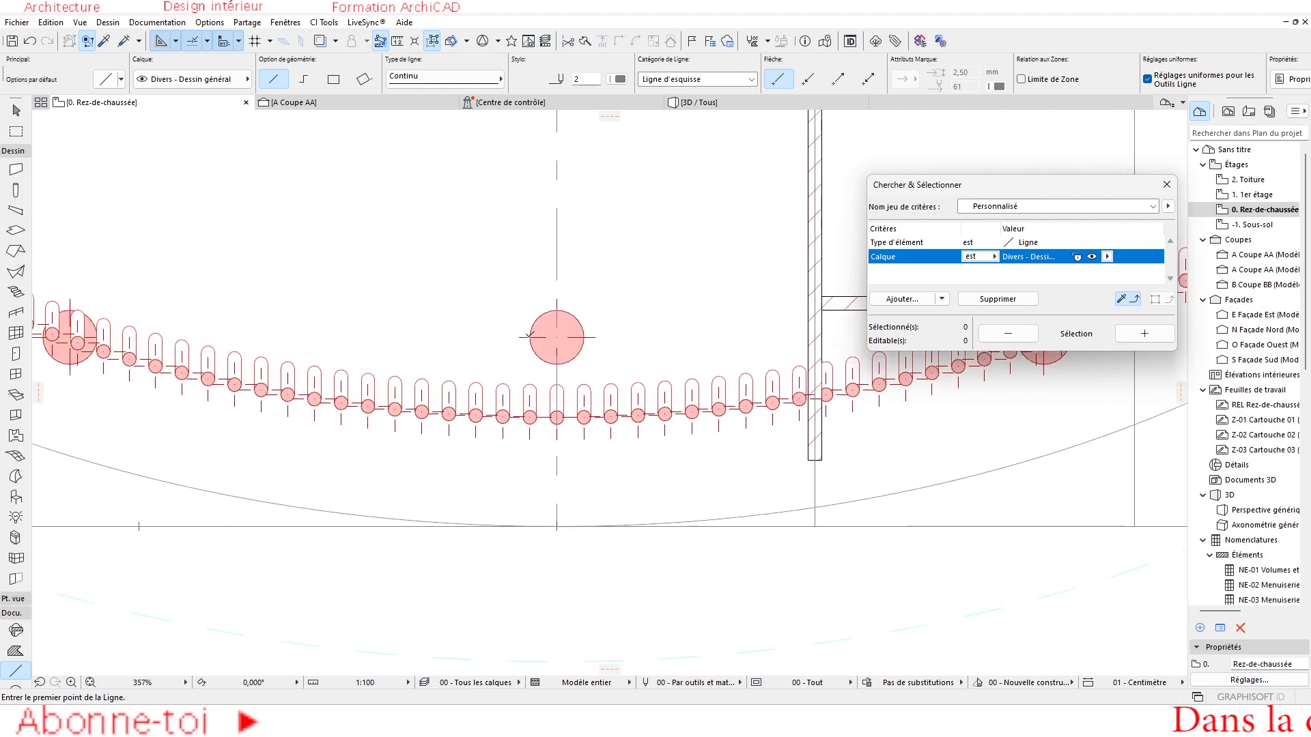
pyautogui.click(530, 337)
pyautogui.moveTo(505, 525); pyautogui.dragTo(607, 301, button='middle')
pyautogui.scroll(-3, 607, 301)
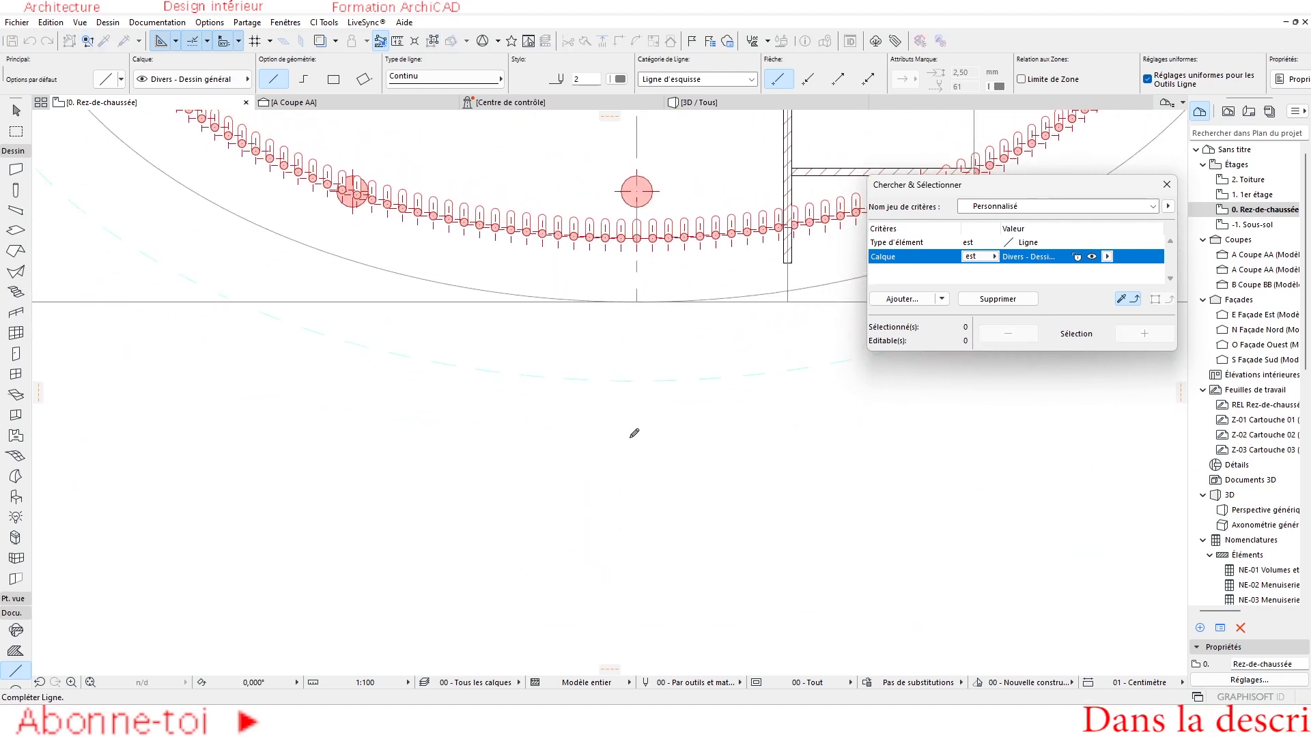
pyautogui.click(629, 487)
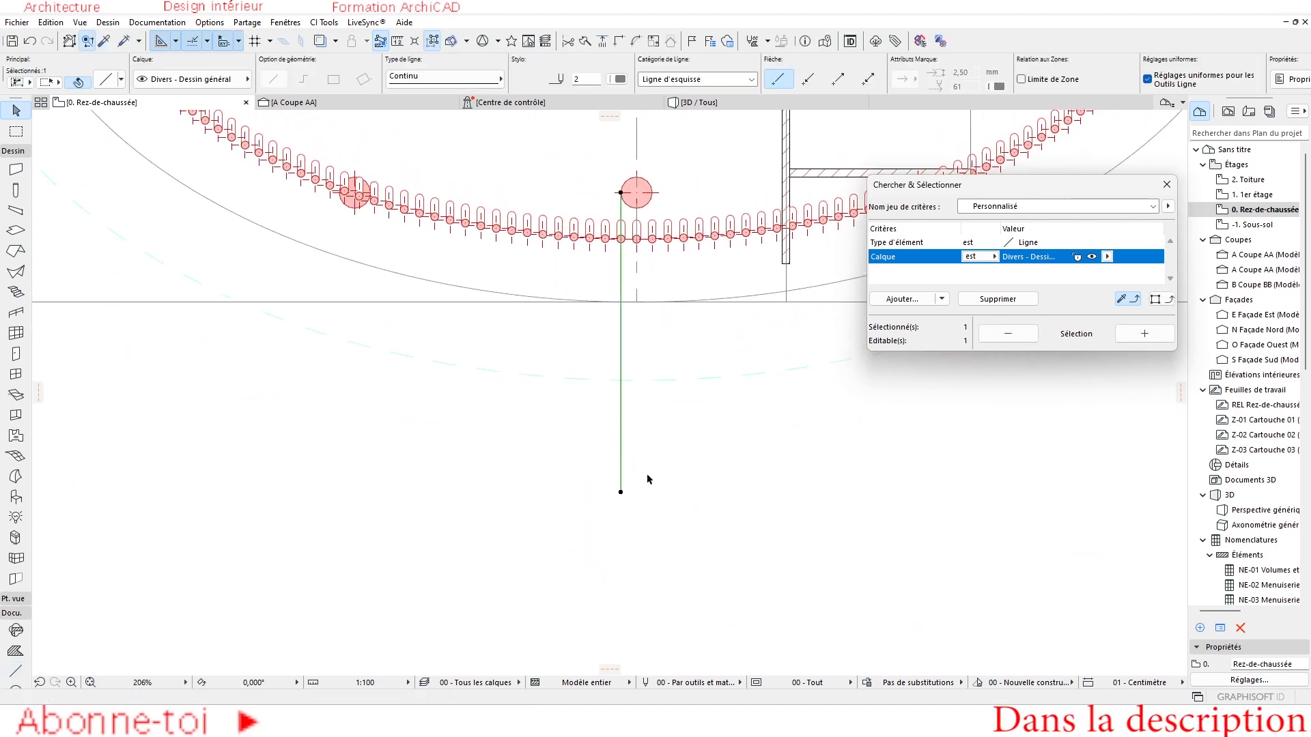
# Step: Move the vertical line horizontally left and place a copy back at its original position beside the centre column
pyautogui.hotkey('ctrl', 'd')
pyautogui.click(593, 432)
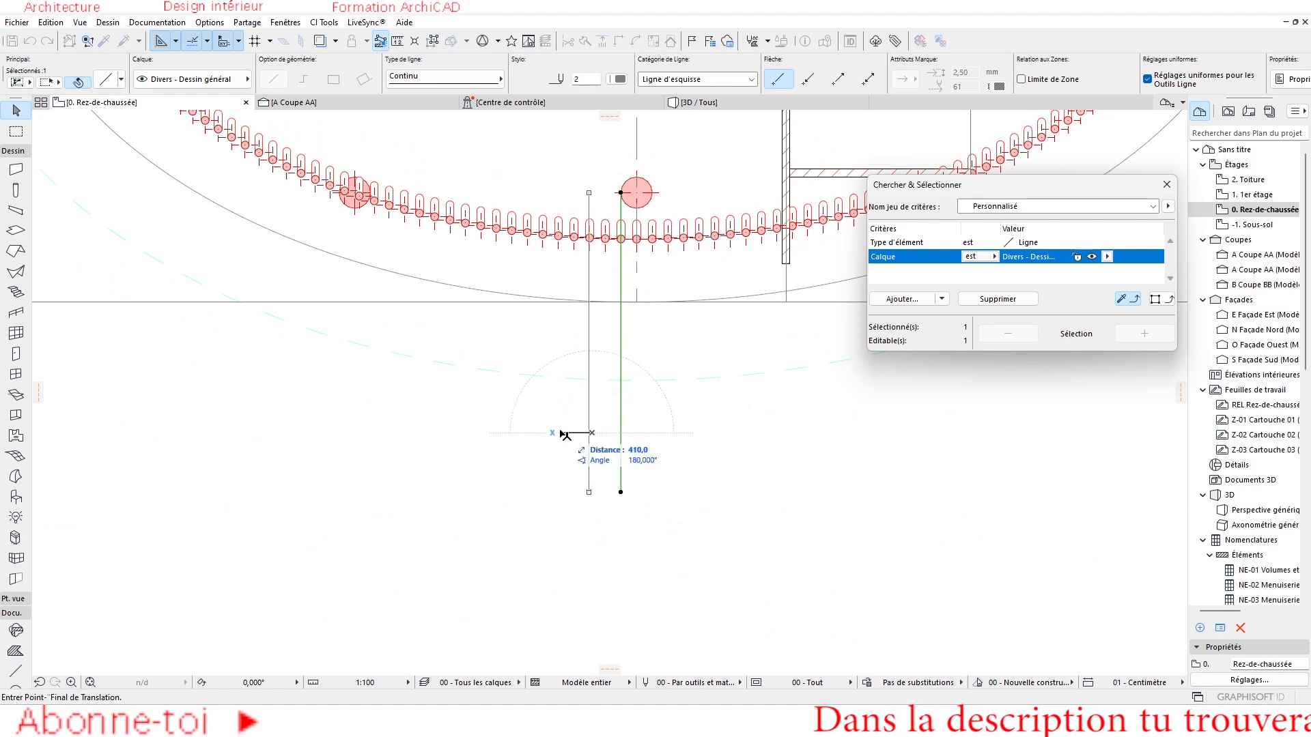
pyautogui.click(435, 432)
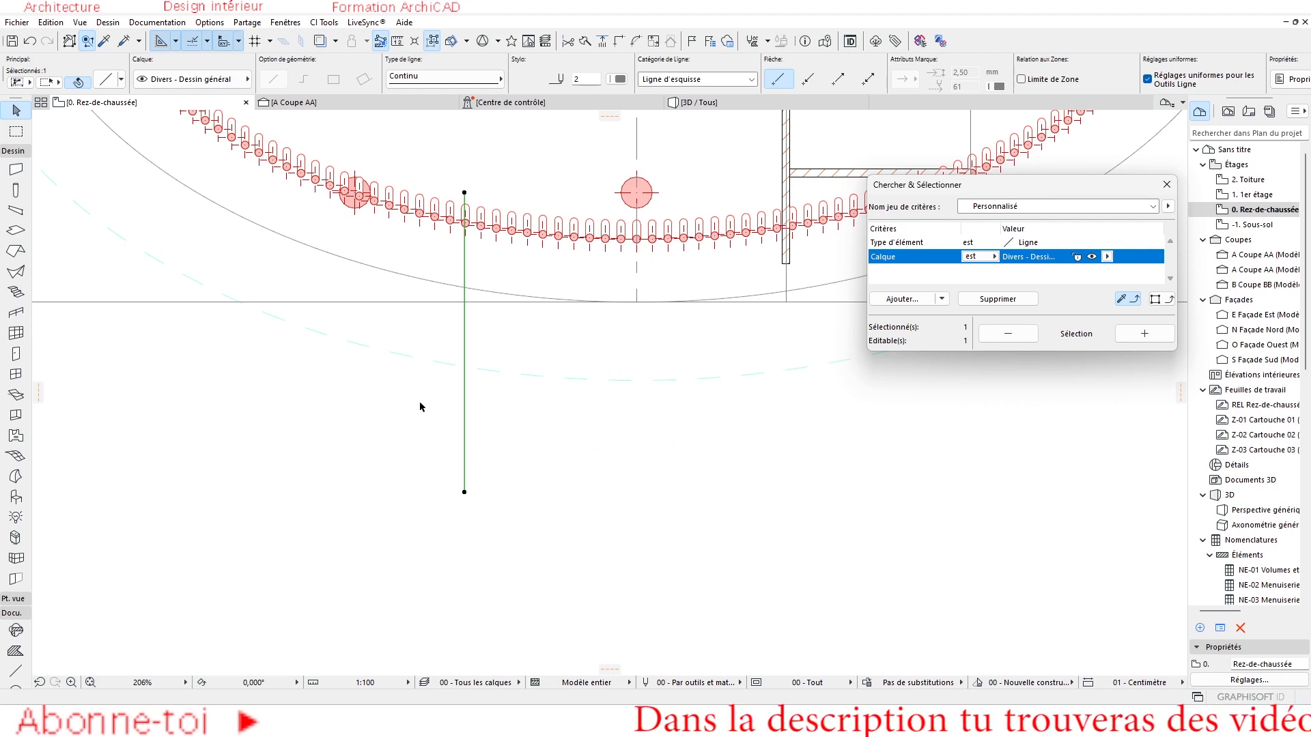
pyautogui.click(512, 421)
pyautogui.click(468, 423)
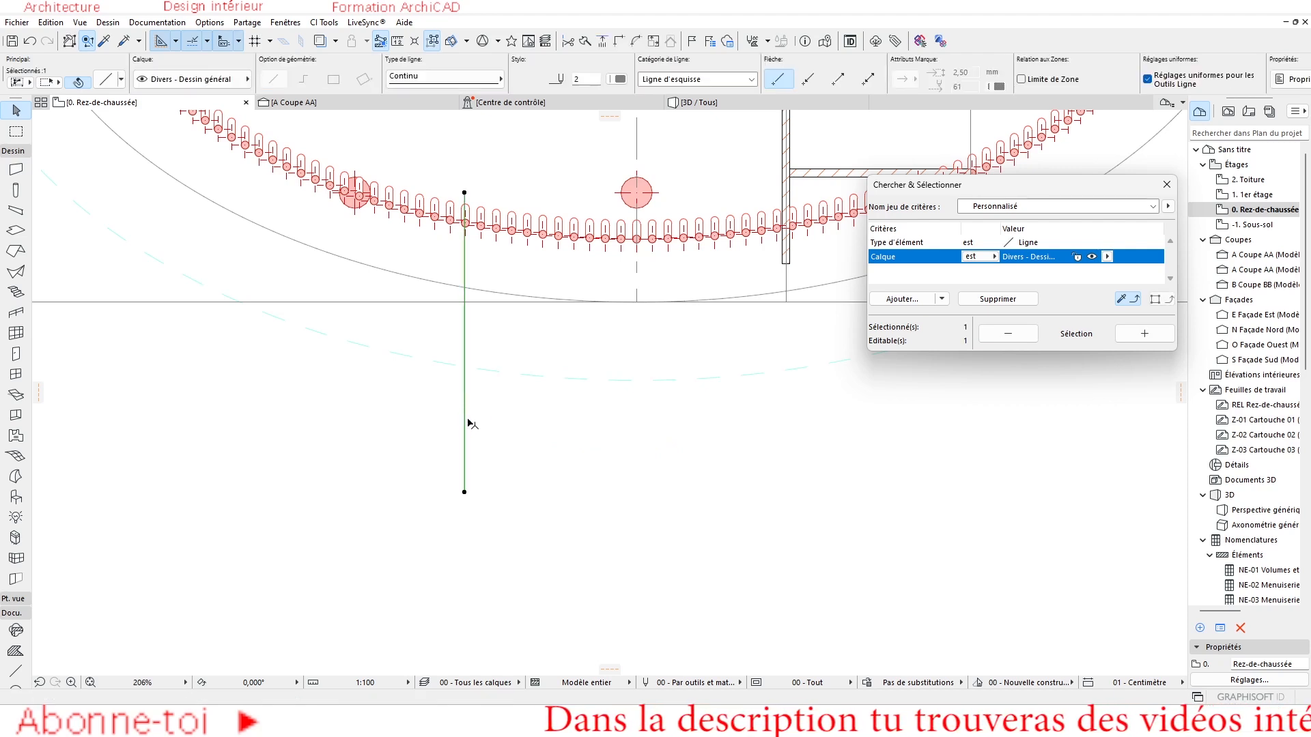
pyautogui.hotkey('ctrl', 'shift', 'd')
pyautogui.click(481, 409)
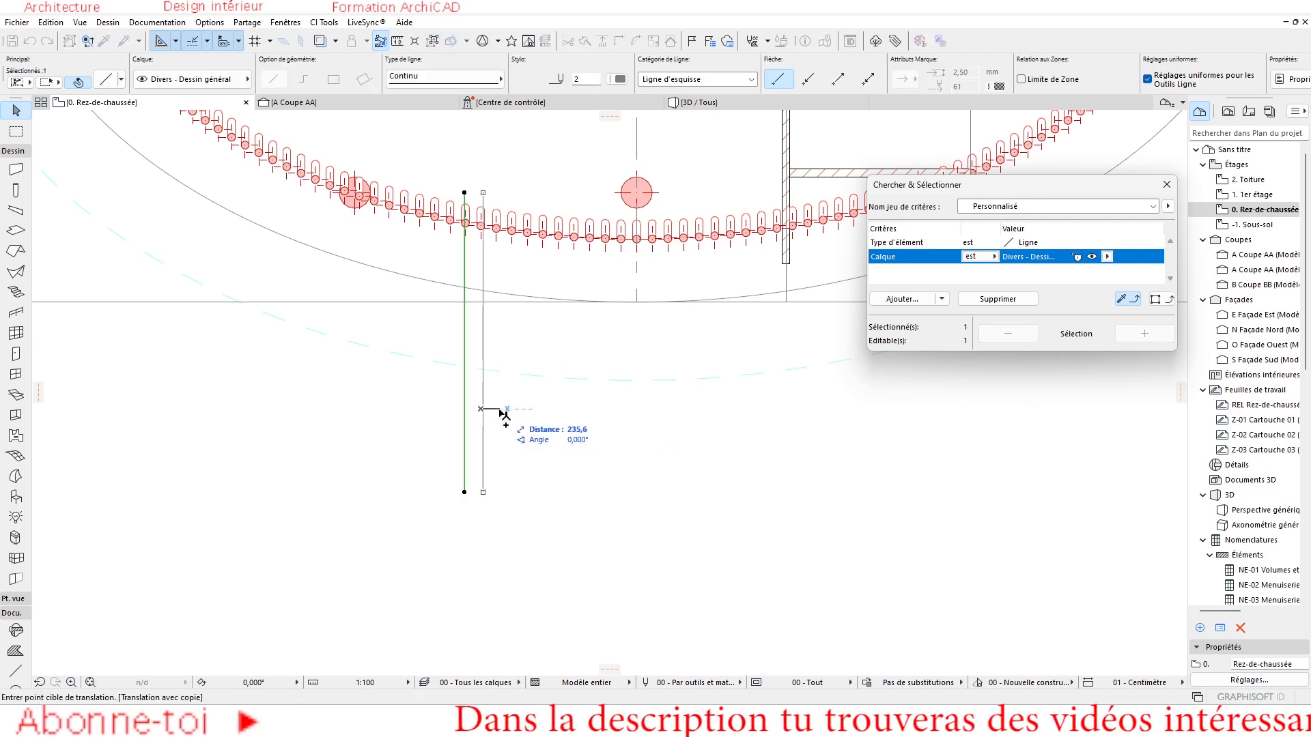
pyautogui.press('Return')
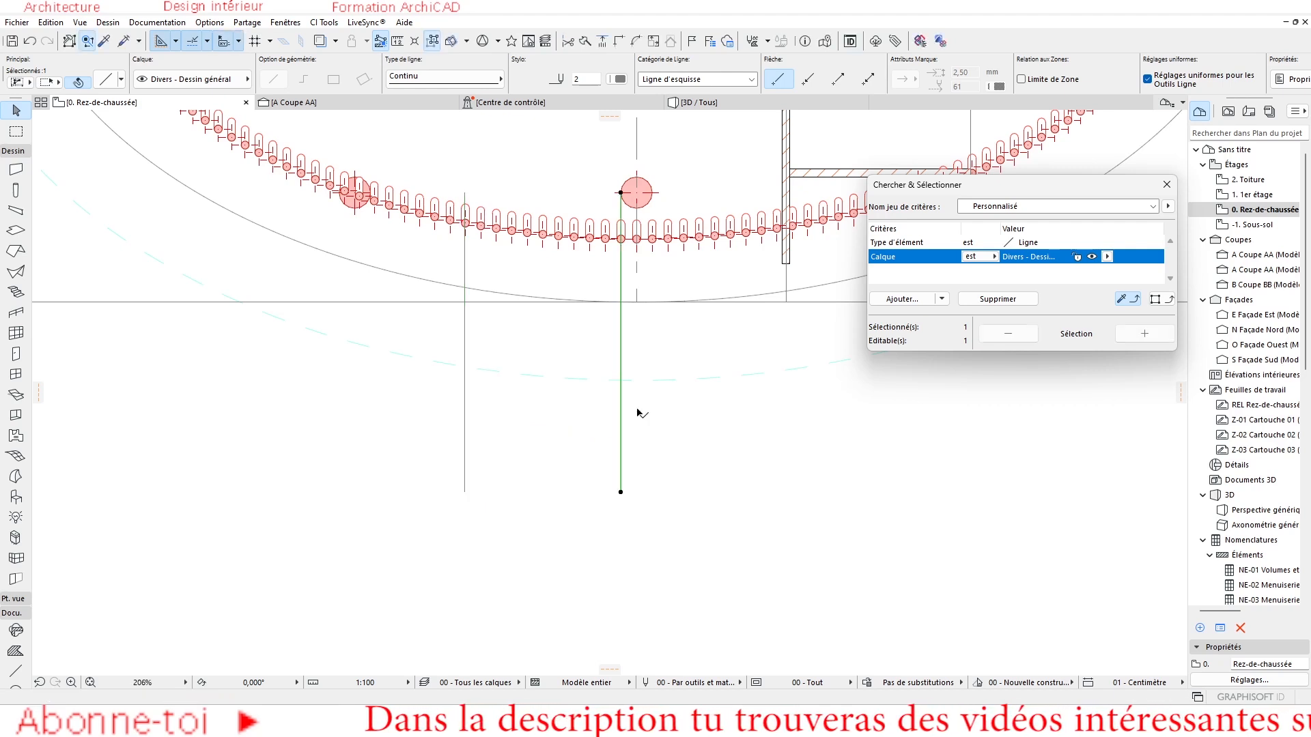
# Step: Delete the bamboo posts caught by a selection zone between the two vertical lines, and clear the zone
pyautogui.scroll(3, 580, 304)
pyautogui.press('Escape')
pyautogui.click(17, 132)
pyautogui.click(642, 373)
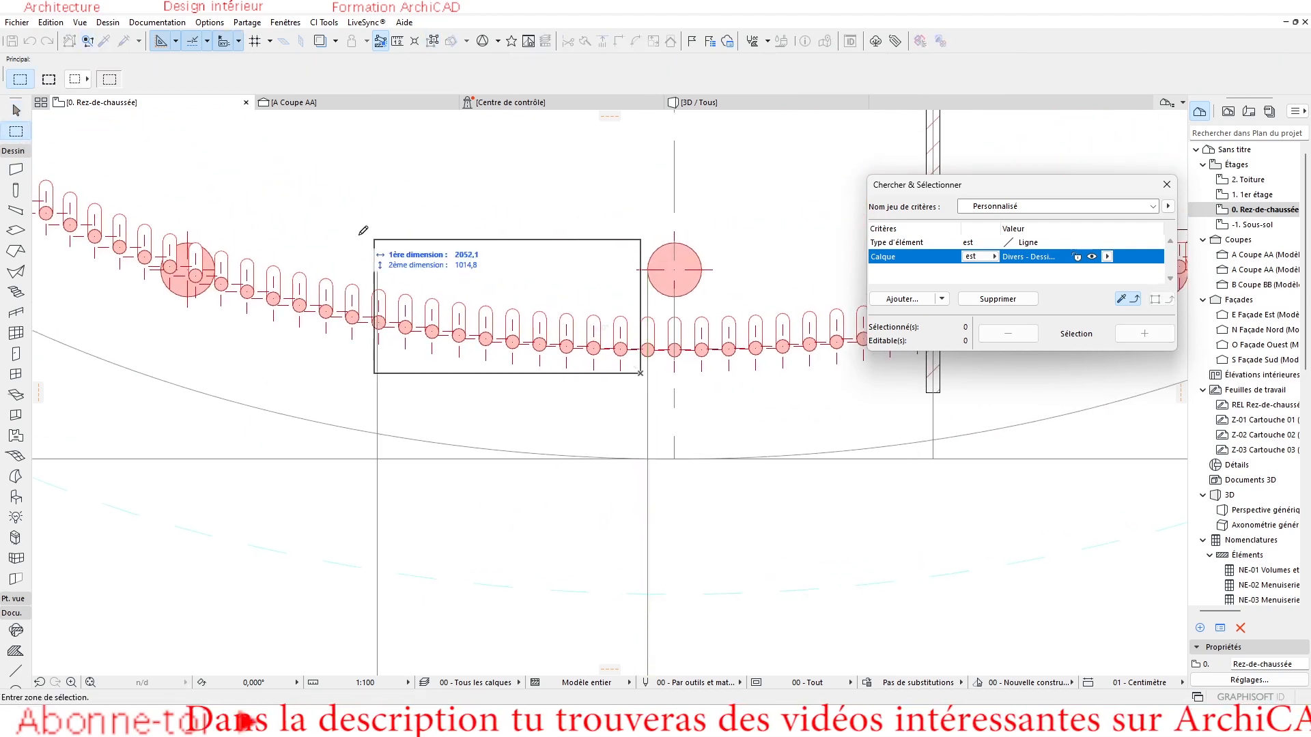
pyautogui.click(380, 174)
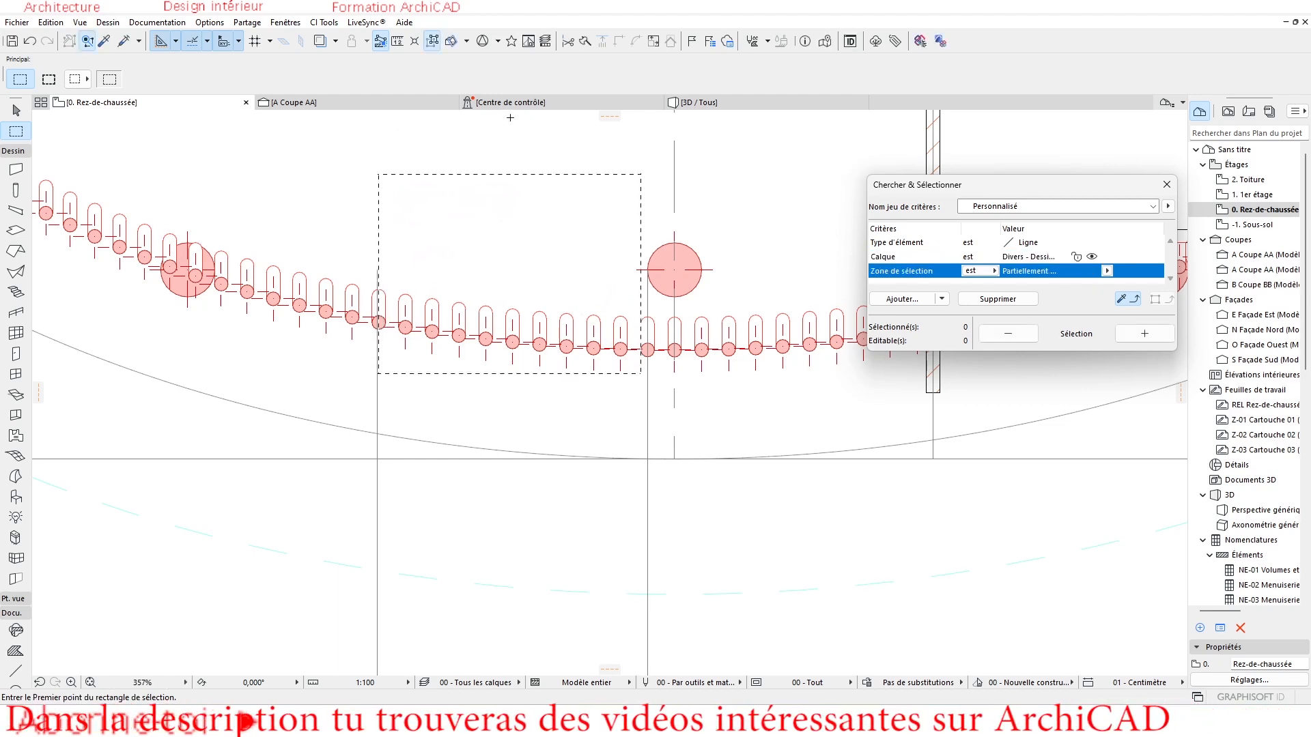
pyautogui.hotkey('ctrl', 'a')
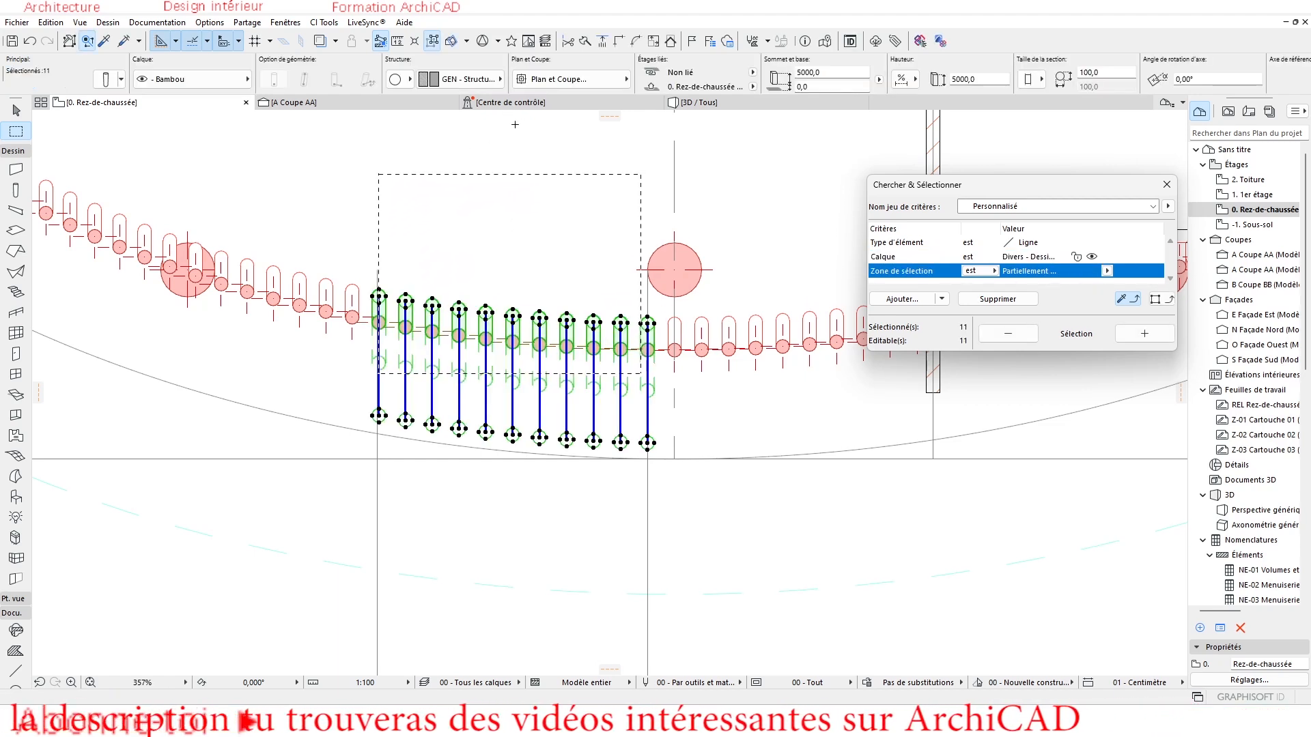
pyautogui.press('Delete')
pyautogui.press('Escape')
# Step: Select and delete both vertical construction lines below the front post row
pyautogui.scroll(-4, 637, 411)
pyautogui.moveTo(638, 411); pyautogui.dragTo(739, 246, button='middle')
pyautogui.press('Escape')
pyautogui.moveTo(777, 377); pyautogui.dragTo(444, 461)
pyautogui.press('Delete')
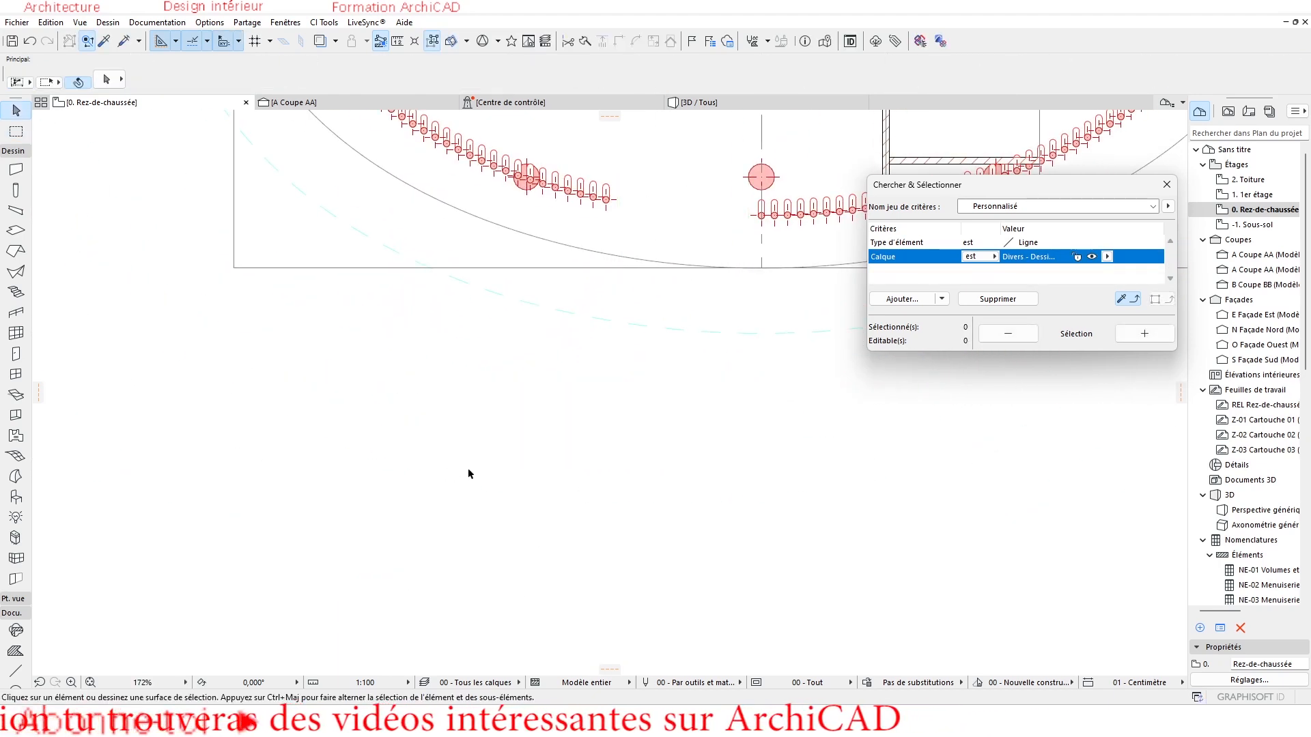
# Step: Close the Find & Select dialog and orbit the 3D model to examine the openings cut in the post screen
pyautogui.scroll(-5, 469, 468)
pyautogui.moveTo(720, 454); pyautogui.dragTo(634, 457, button='middle')
pyautogui.moveTo(635, 457); pyautogui.dragTo(607, 457)
pyautogui.scroll(1, 606, 457)
pyautogui.moveTo(595, 225); pyautogui.dragTo(610, 262, button='middle')
pyautogui.click(1166, 185)
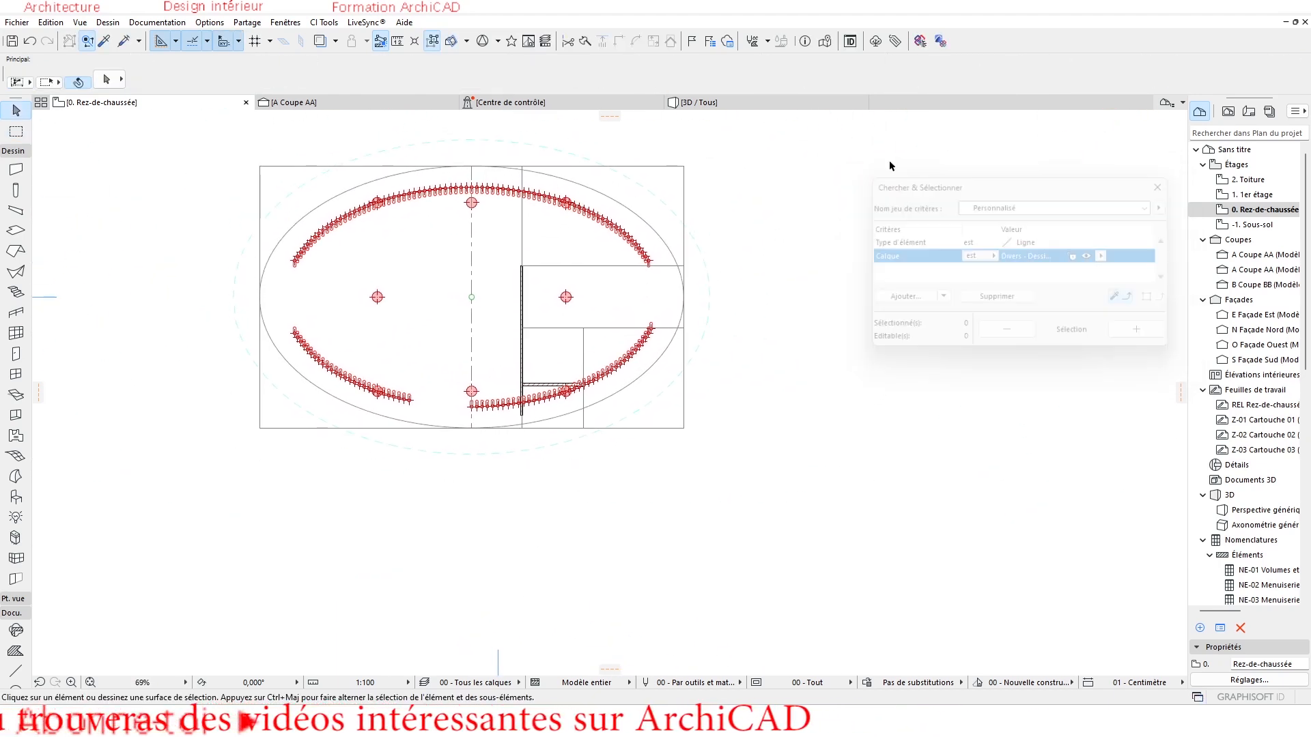
pyautogui.click(675, 103)
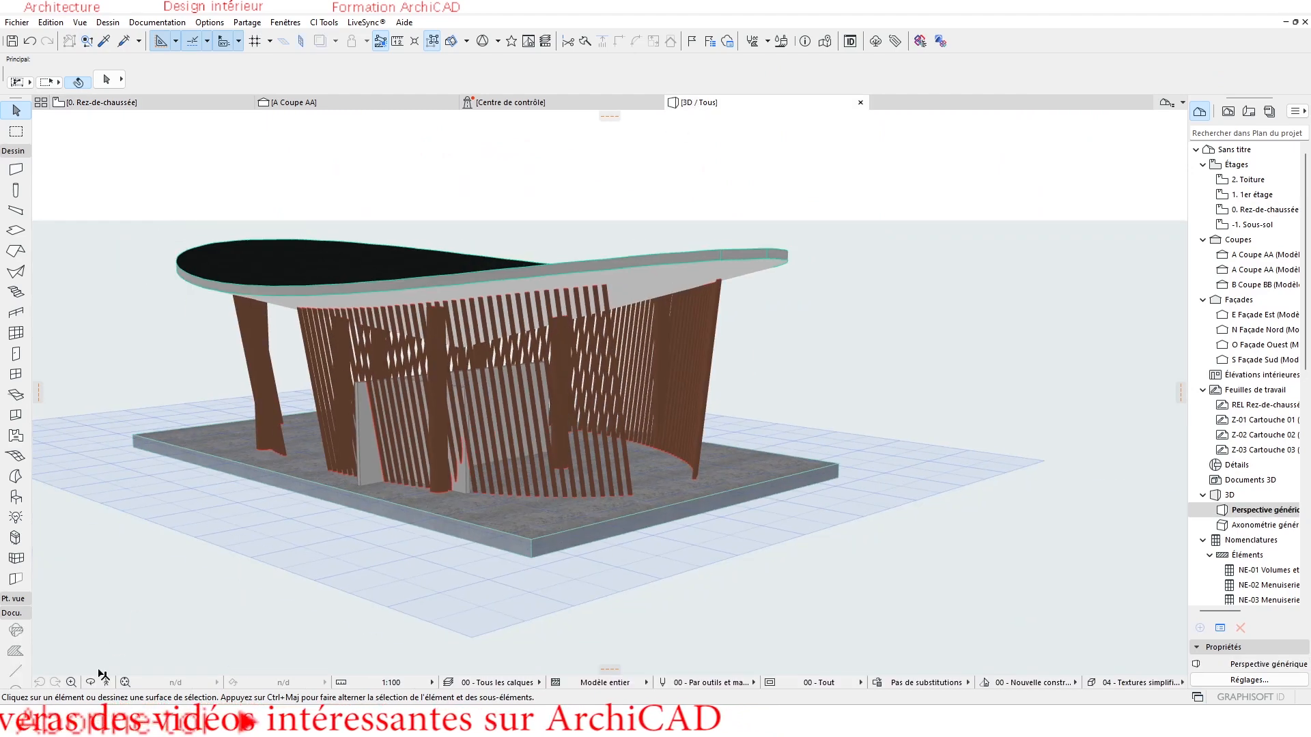
pyautogui.click(90, 682)
pyautogui.moveTo(682, 423); pyautogui.dragTo(816, 432)
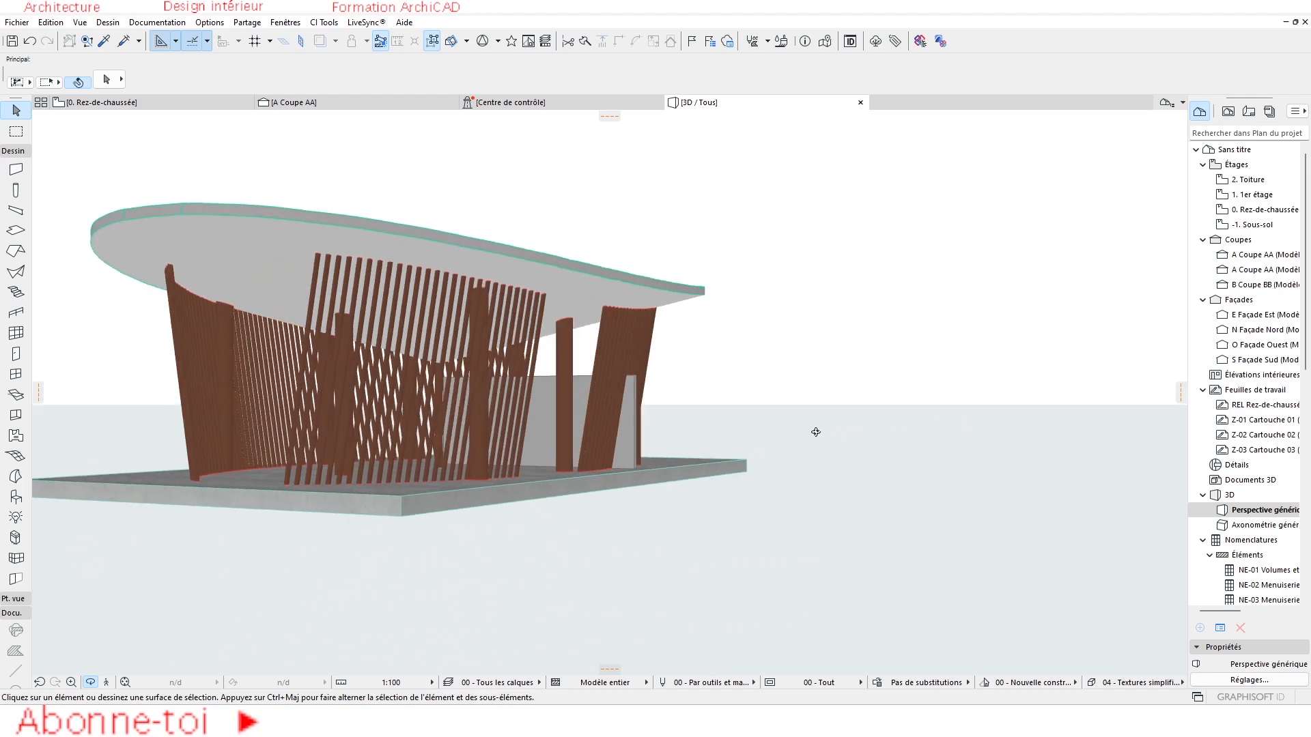
# Step: Shorten the long vertical partition wall in the floor plan by pulling its lower end up about 730
pyautogui.click(103, 102)
pyautogui.scroll(5, 559, 383)
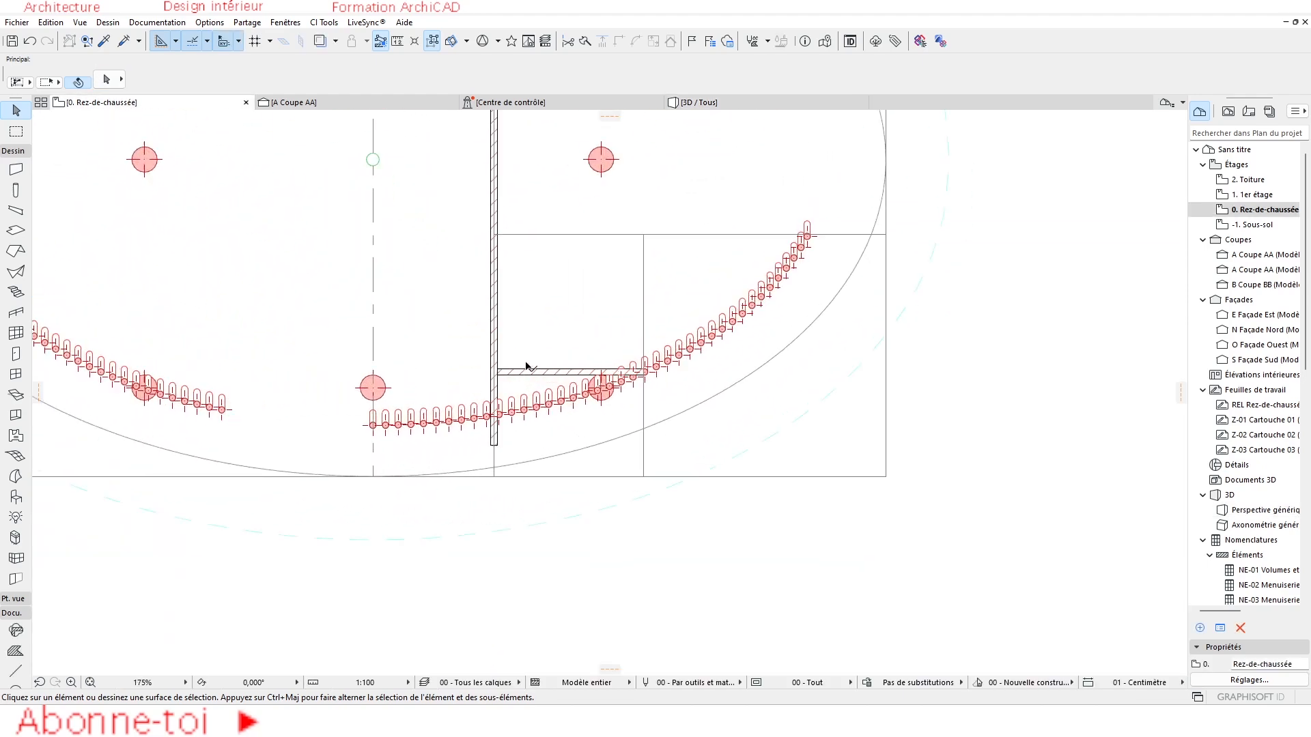
pyautogui.click(494, 282)
pyautogui.scroll(5, 492, 460)
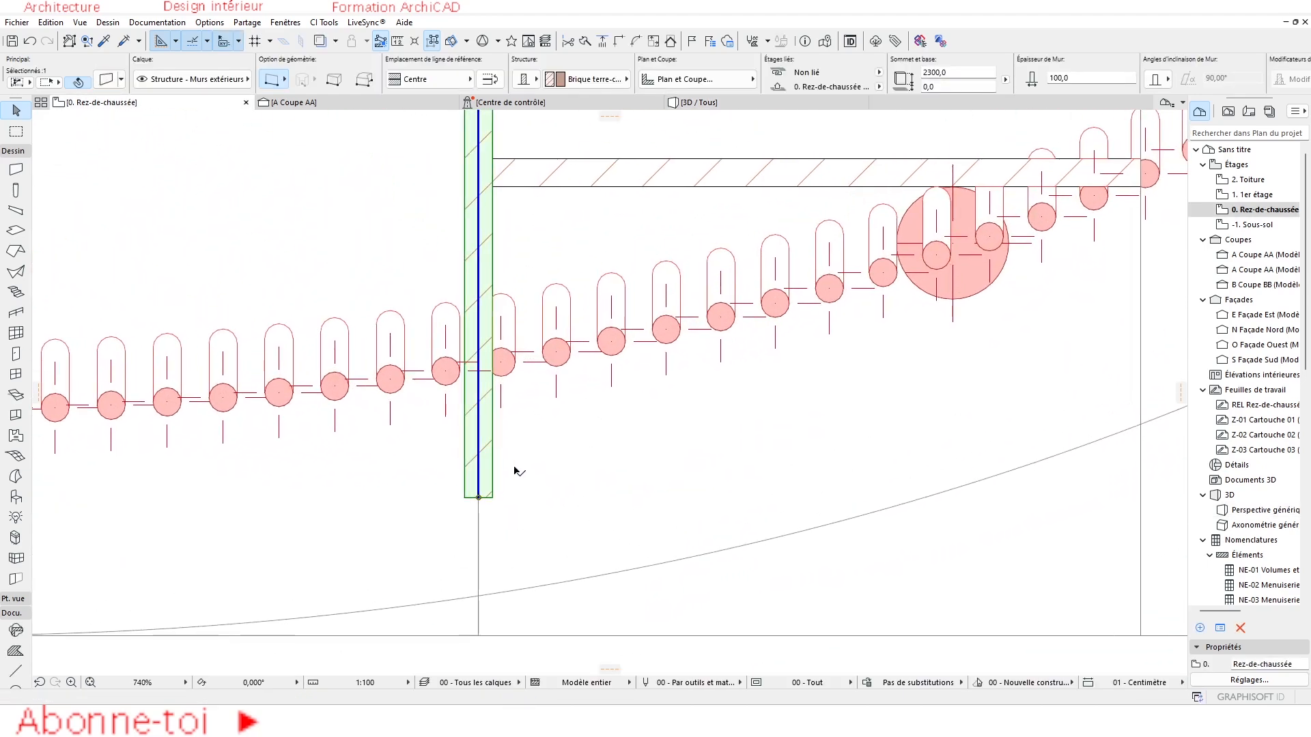
pyautogui.click(479, 497)
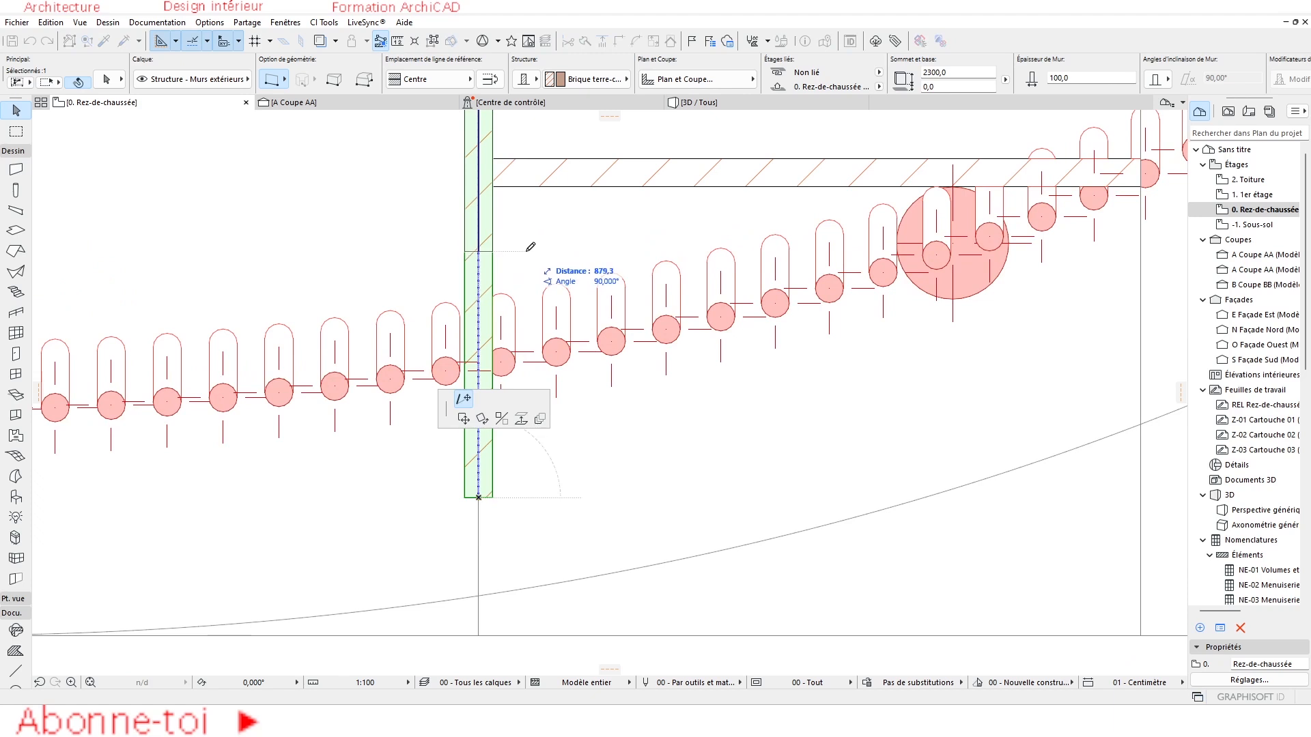
pyautogui.scroll(-3, 530, 247)
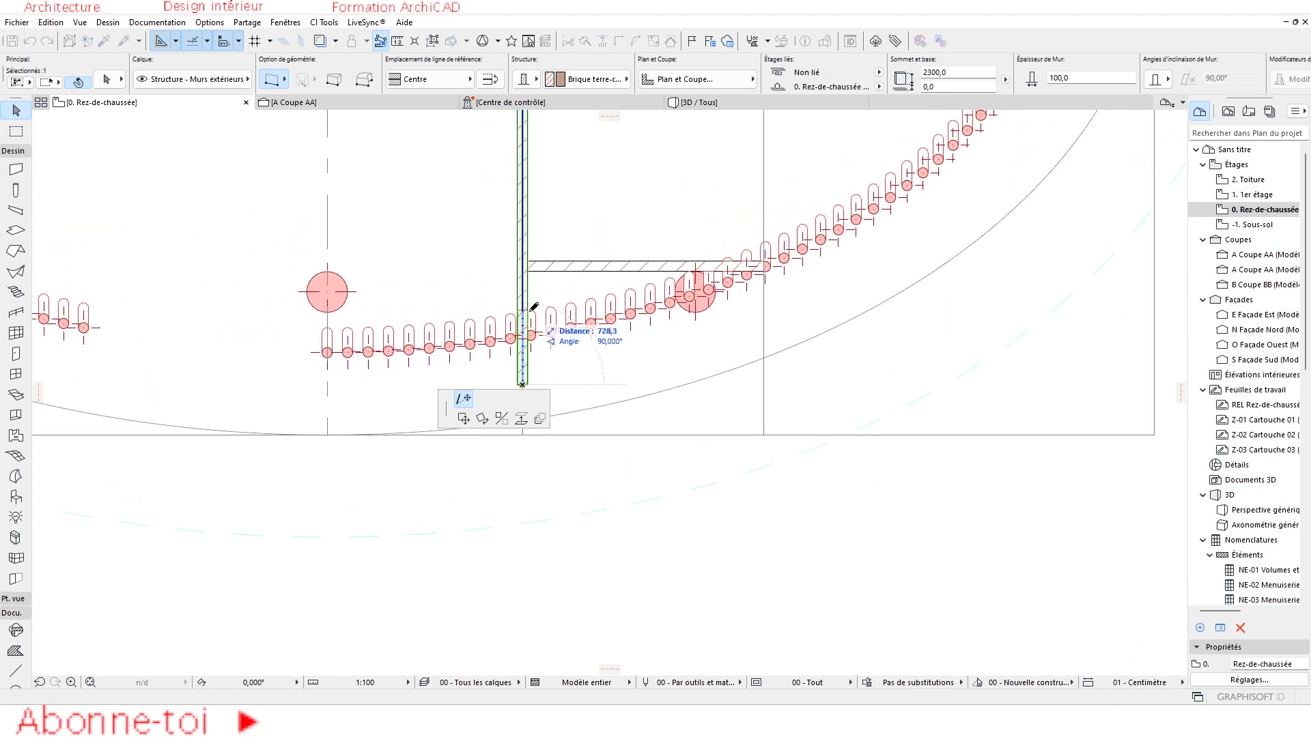
pyautogui.click(531, 310)
pyautogui.scroll(-2, 536, 363)
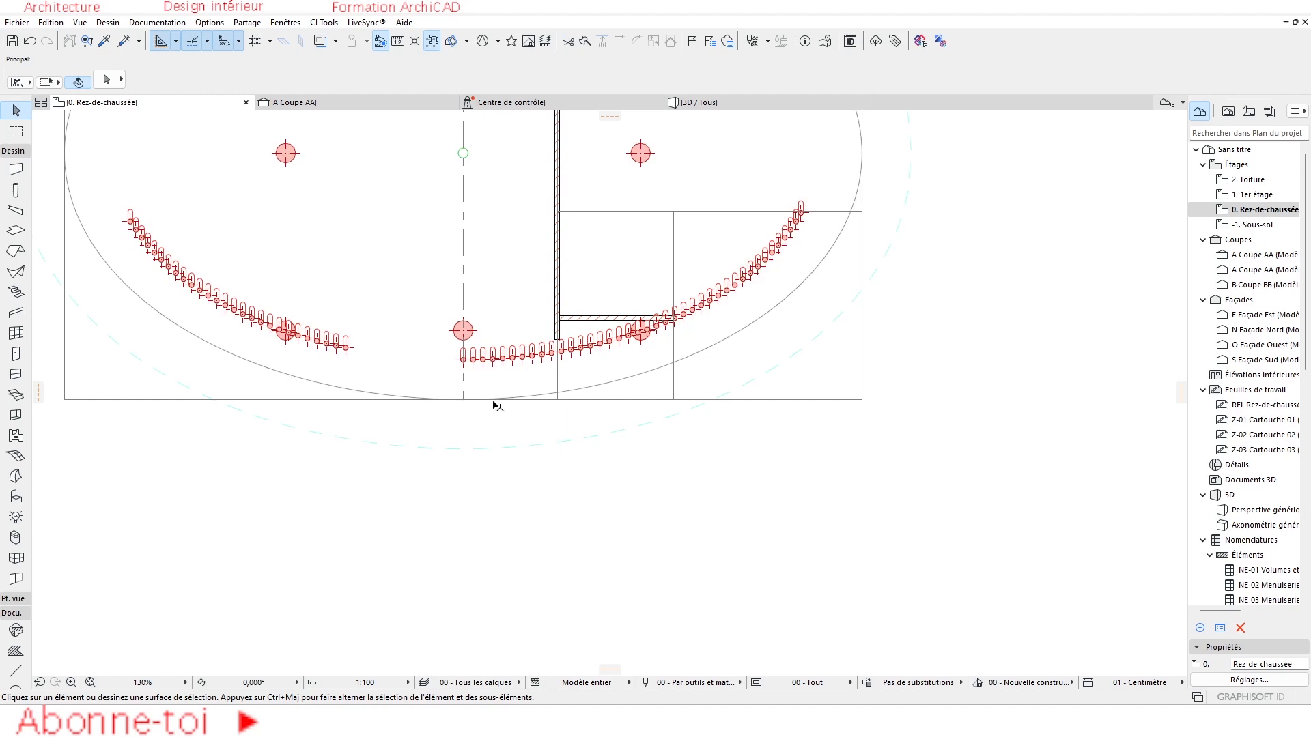
# Step: Examine the shortened wall and the entrance between the front posts in the 3D view, from inside and outside
pyautogui.scroll(-3, 474, 277)
pyautogui.moveTo(475, 277); pyautogui.dragTo(605, 381, button='middle')
pyautogui.scroll(2, 601, 352)
pyautogui.moveTo(612, 332); pyautogui.dragTo(511, 320, button='middle')
pyautogui.click(696, 103)
pyautogui.scroll(3, 477, 376)
pyautogui.scroll(2, 423, 341)
pyautogui.scroll(-5, 424, 341)
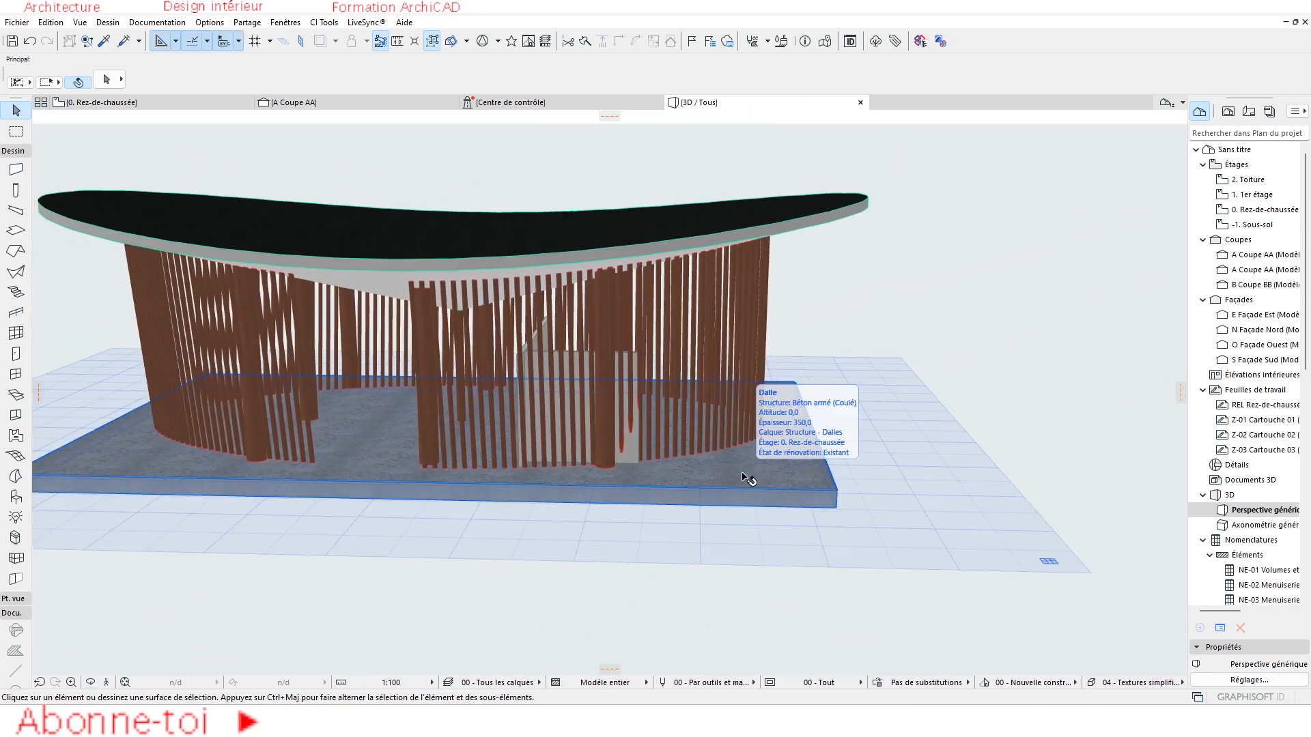
pyautogui.scroll(10, 442, 421)
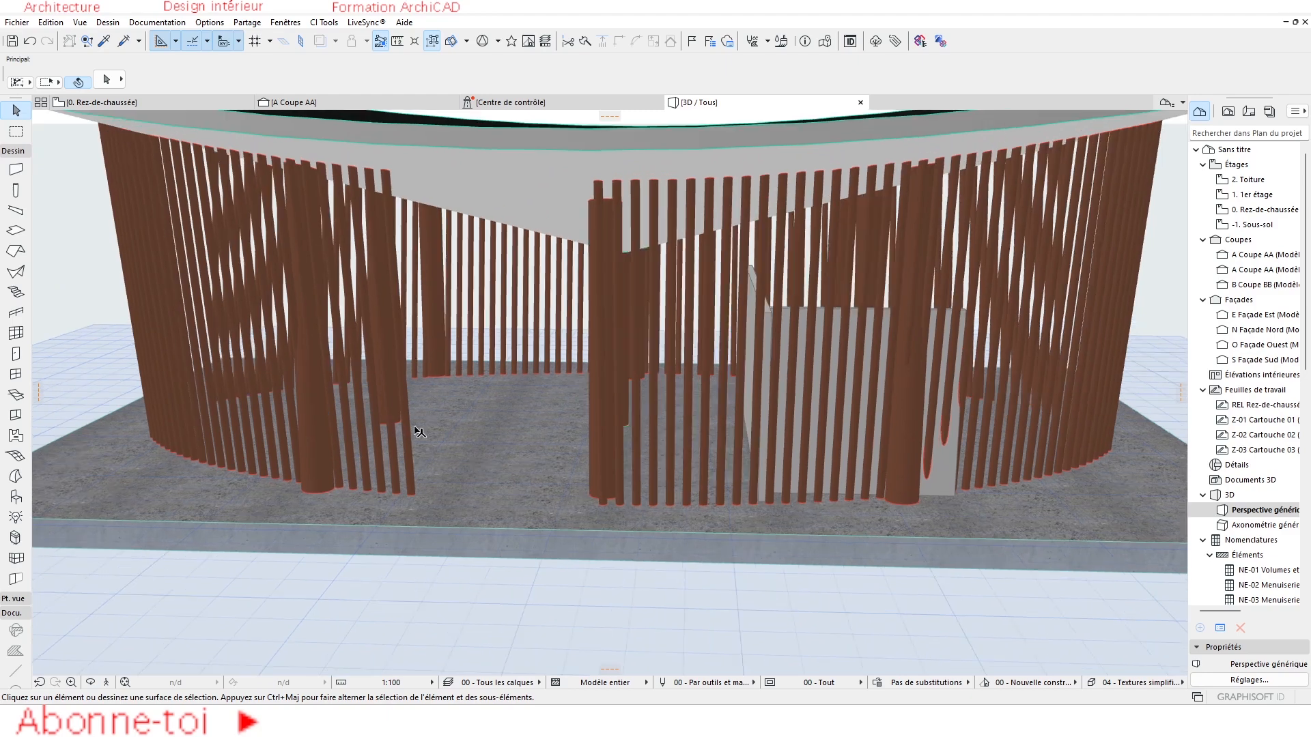
pyautogui.scroll(-4, 442, 421)
pyautogui.scroll(8, 439, 424)
pyautogui.moveTo(439, 456); pyautogui.dragTo(264, 442)
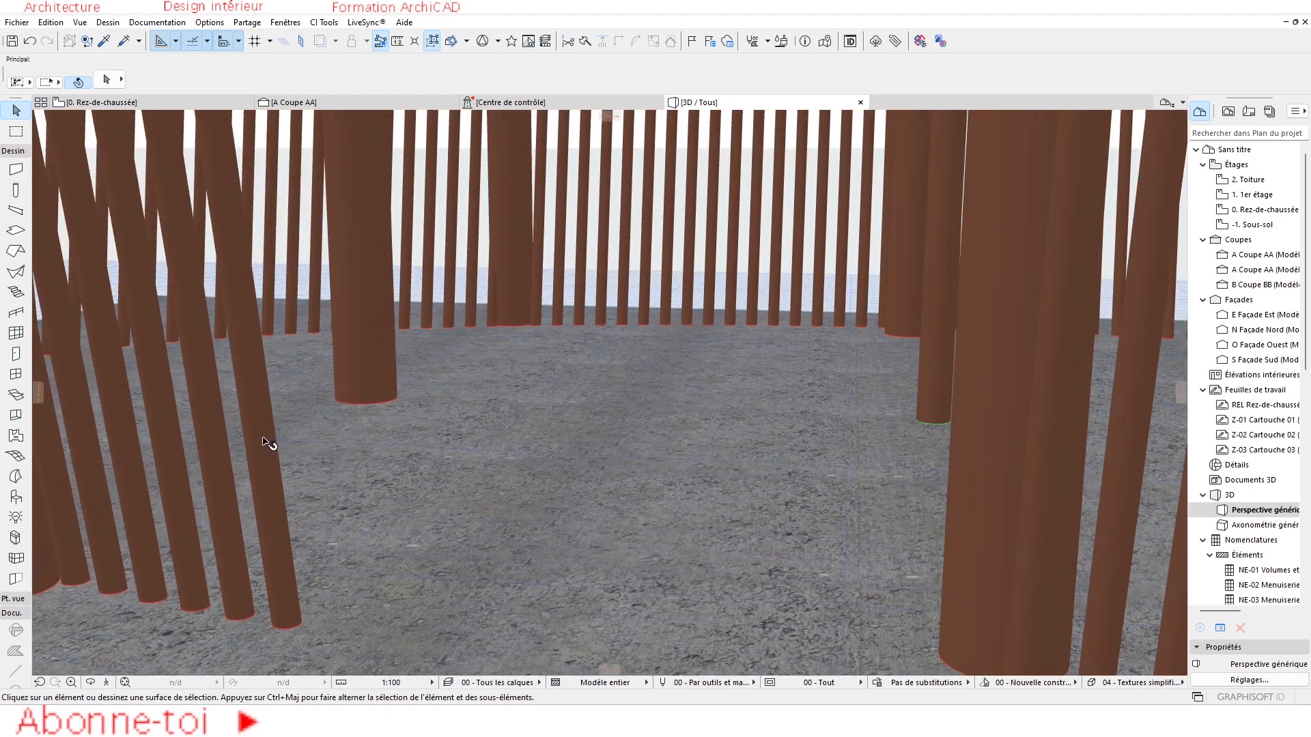
pyautogui.scroll(-10, 268, 443)
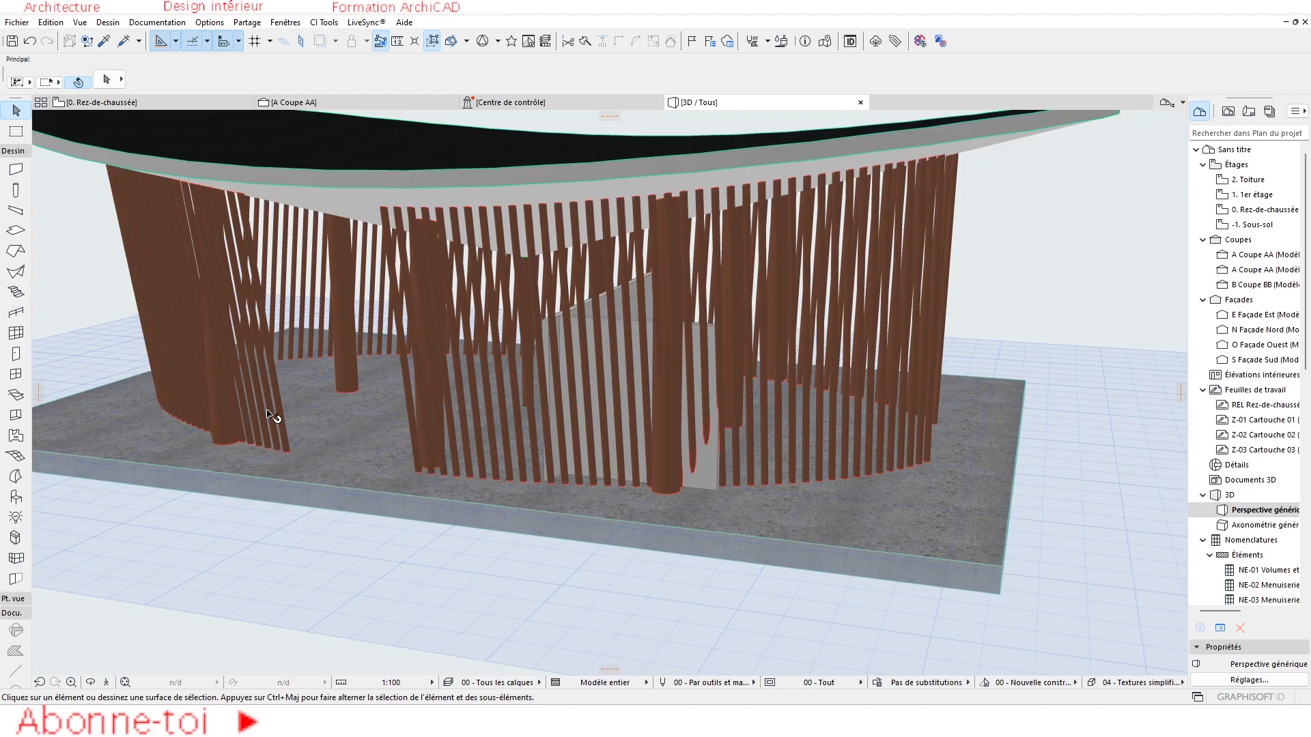
pyautogui.scroll(-3, 273, 417)
# Step: Select all posts on the - Bambou layer with Find & Select, taking the criteria from one bamboo post
pyautogui.click(82, 41)
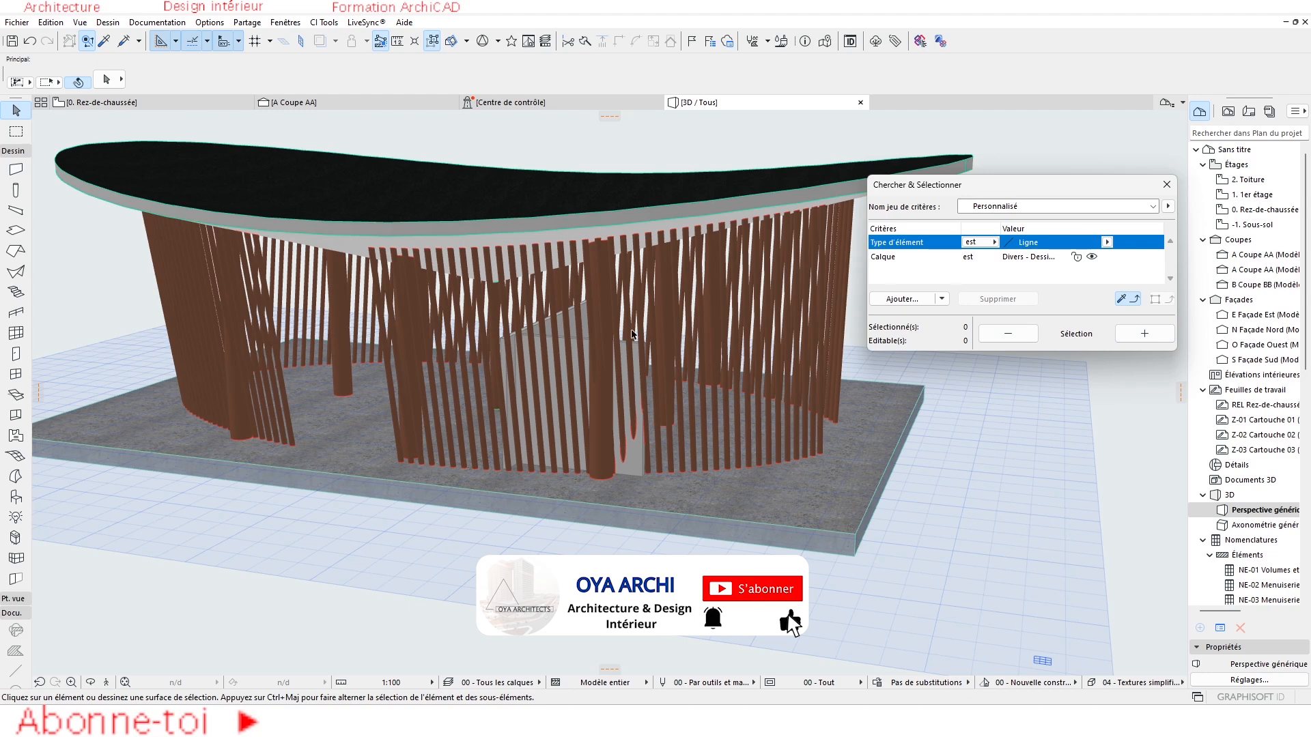
pyautogui.keyDown('alt'); pyautogui.click(467, 333); pyautogui.keyUp('alt')
pyautogui.click(1168, 334)
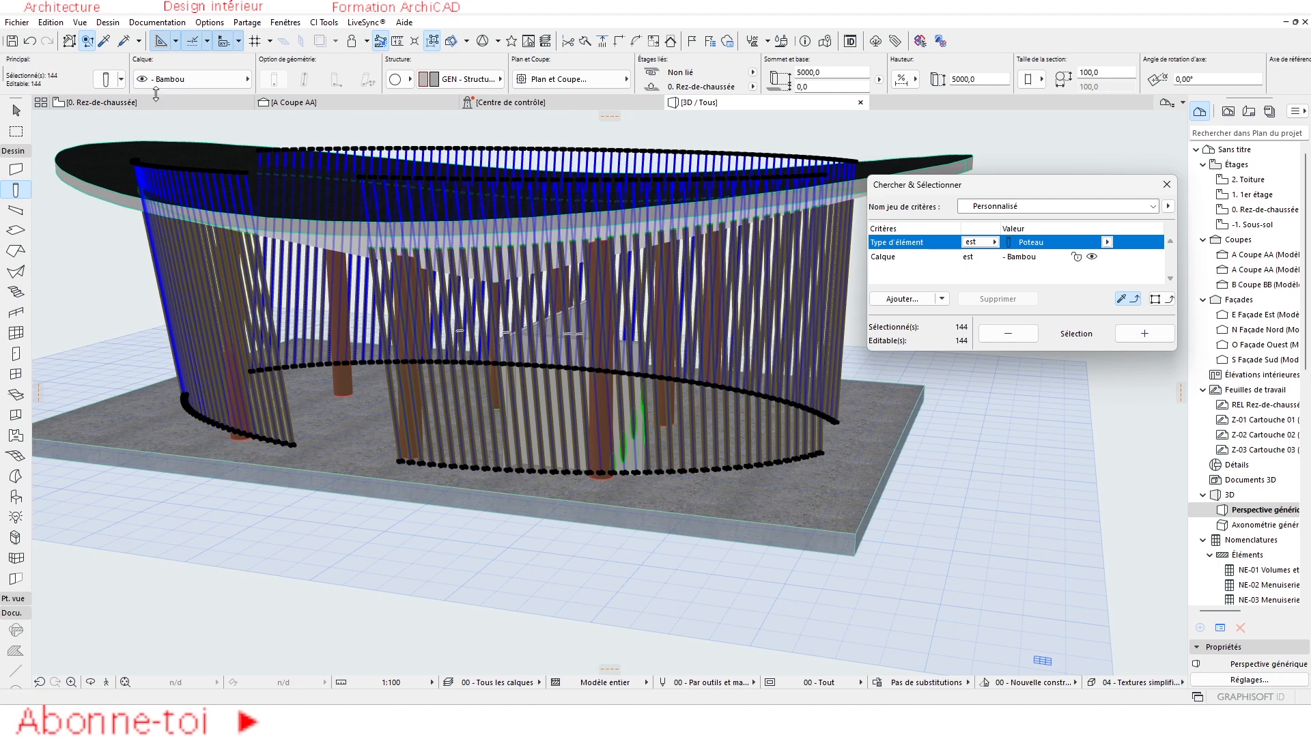
# Step: Override the surface of the selected posts' segment with the - Bambou material and deselect them
pyautogui.click(105, 85)
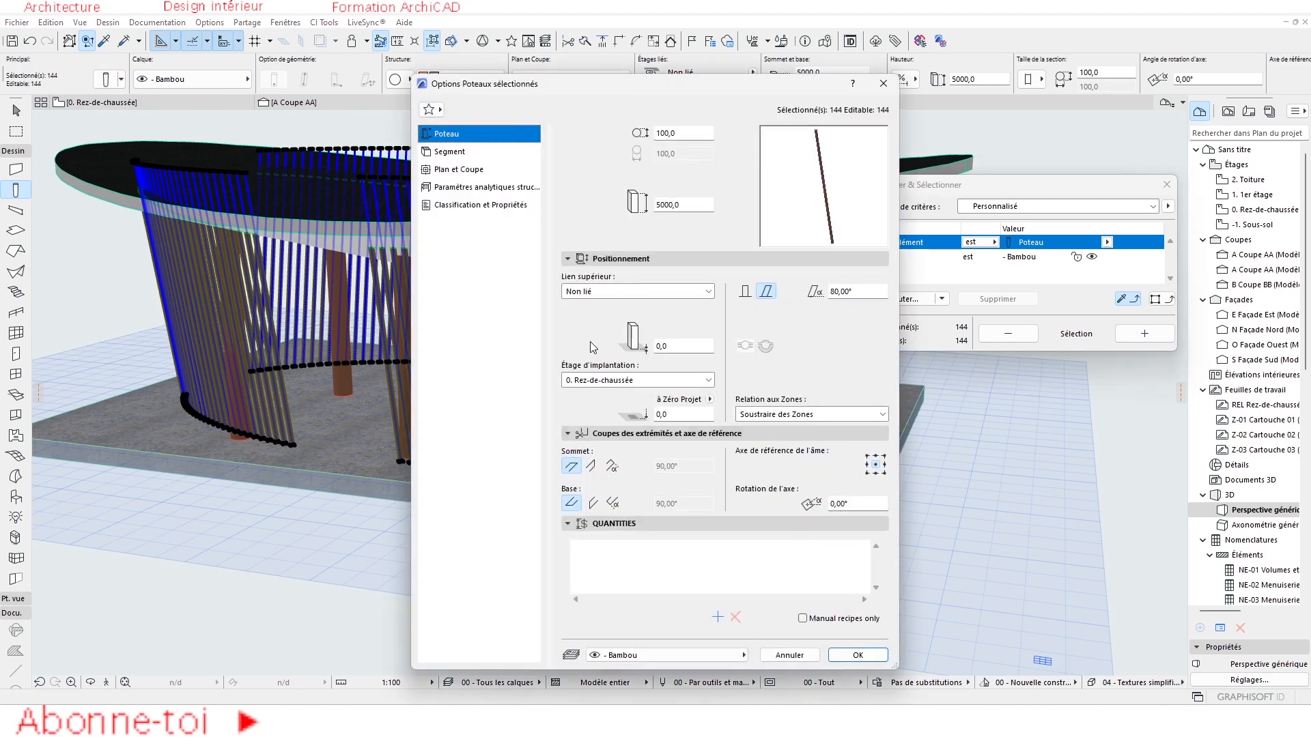
pyautogui.click(451, 151)
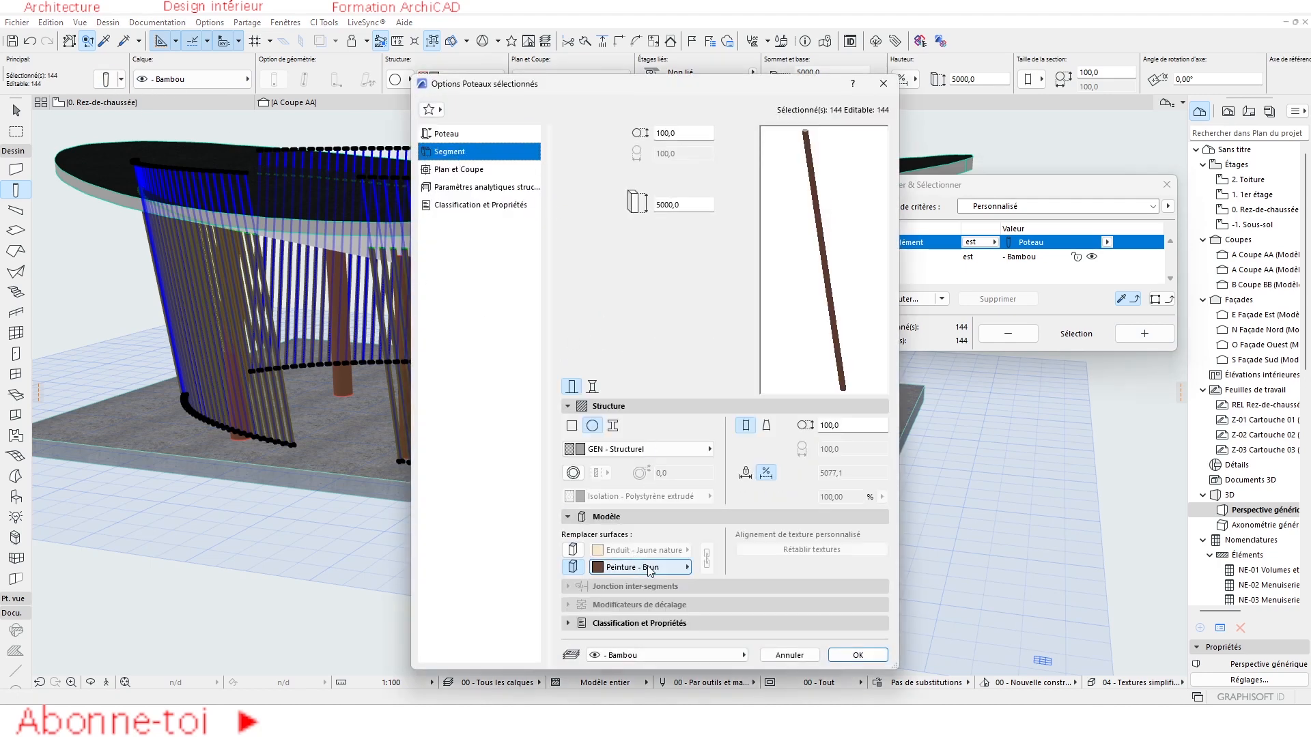
pyautogui.click(649, 569)
pyautogui.scroll(-1, 715, 394)
pyautogui.write('- nb')
pyautogui.press('BackSpace')
pyautogui.press('BackSpace')
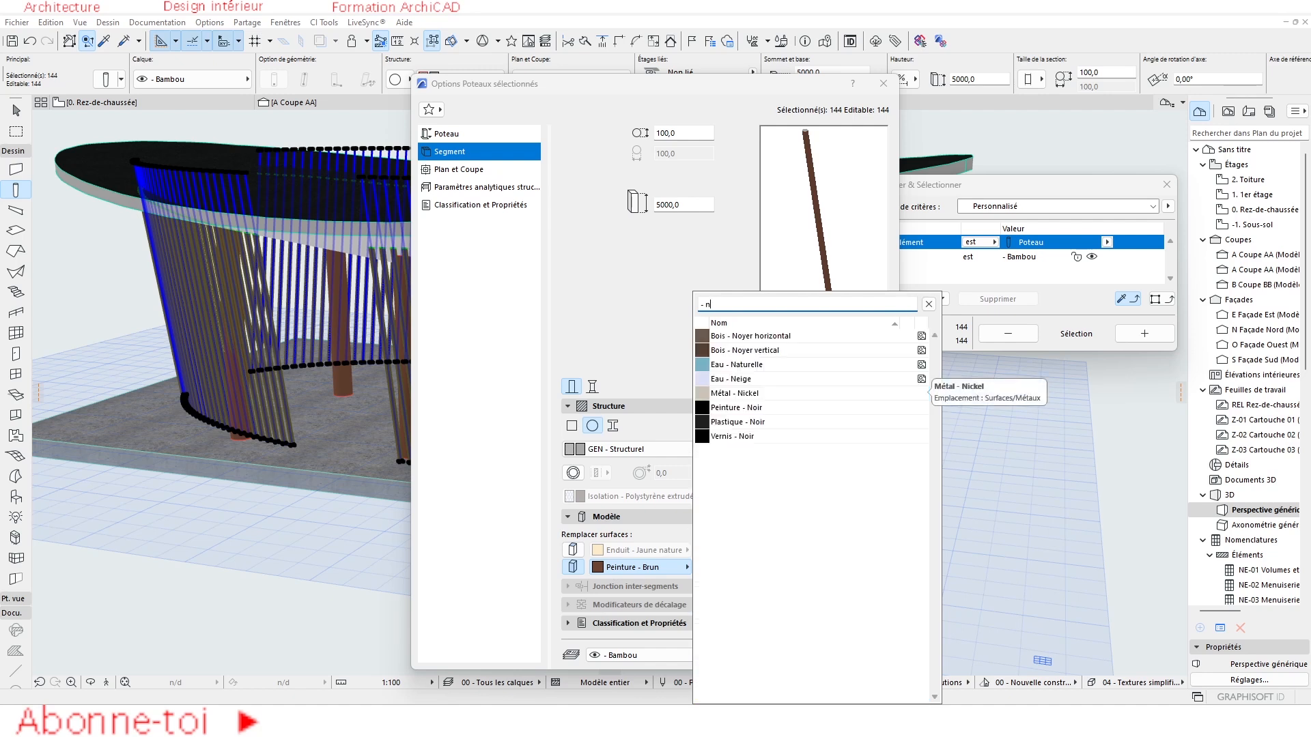
pyautogui.write('bam')
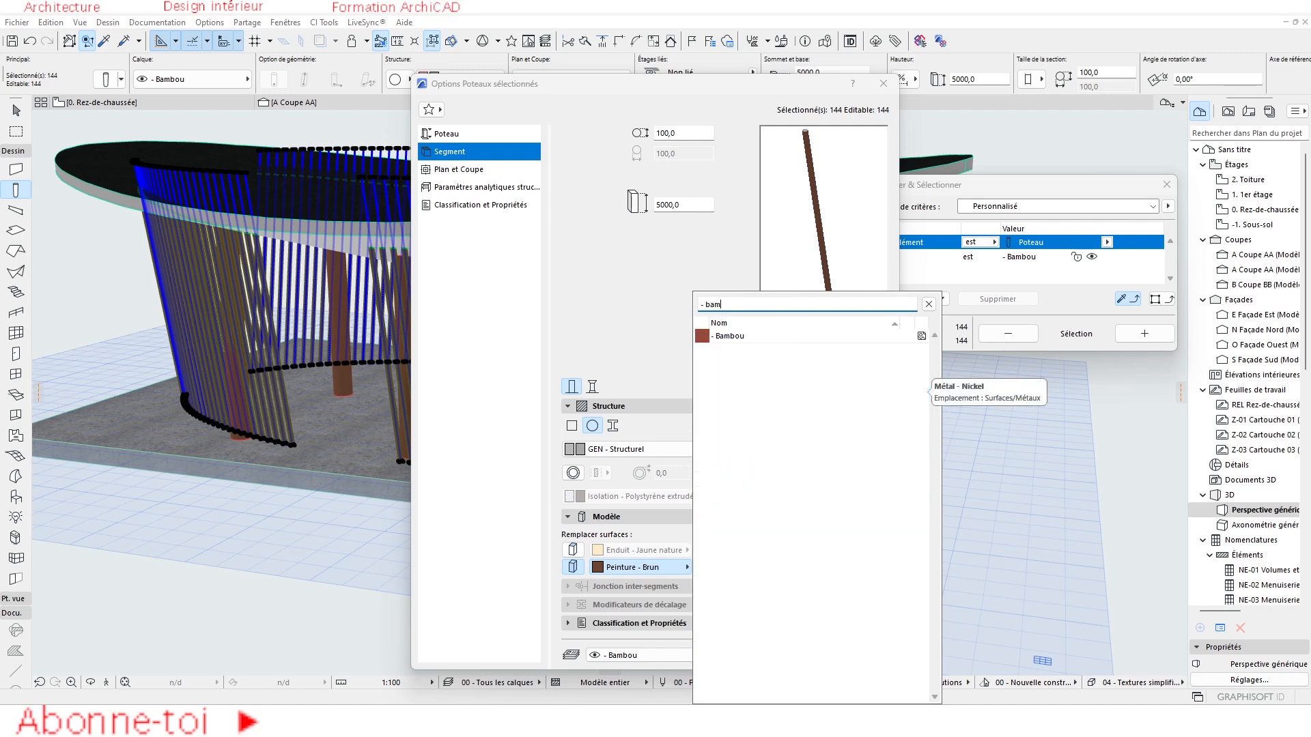
pyautogui.click(741, 335)
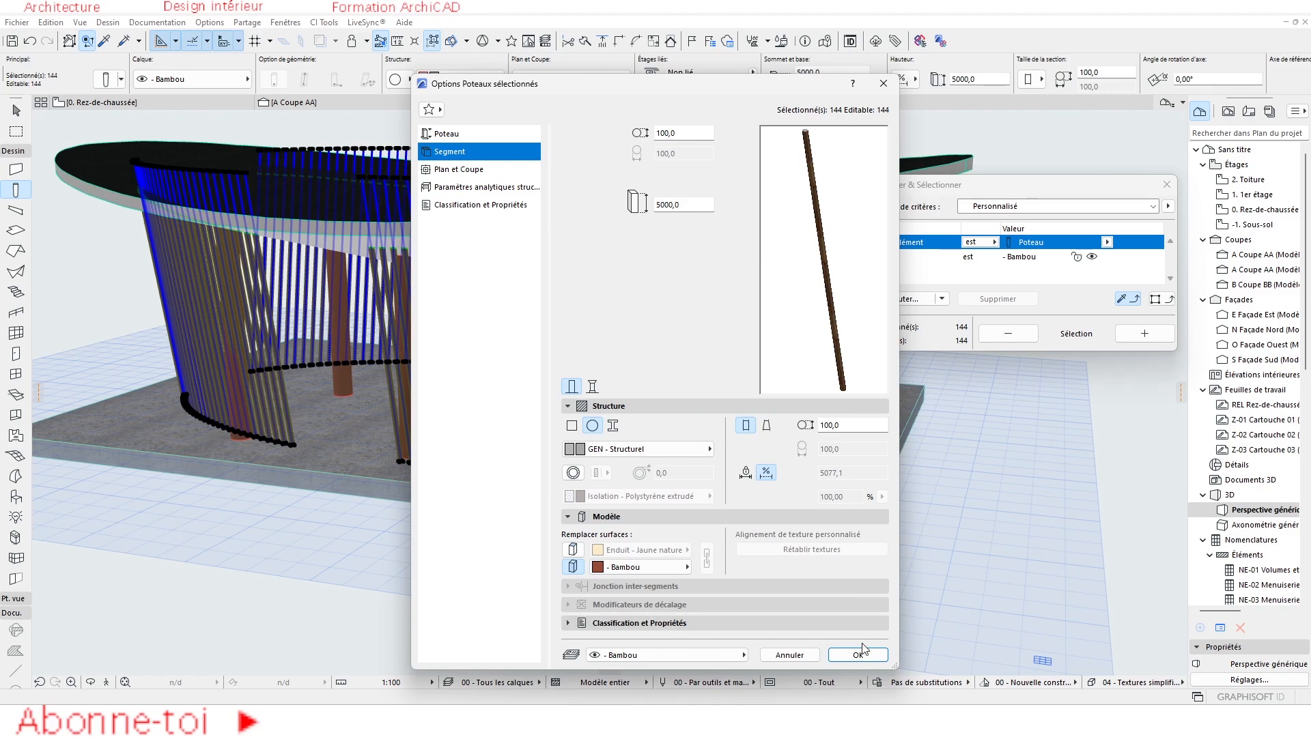
pyautogui.click(858, 655)
pyautogui.press('Escape')
pyautogui.scroll(4, 437, 392)
pyautogui.moveTo(437, 392)
pyautogui.keyDown('shift'); pyautogui.mouseDown(button='middle')
pyautogui.moveTo(539, 409)
pyautogui.moveTo(444, 403)
pyautogui.mouseUp(button='middle'); pyautogui.keyUp('shift')
pyautogui.press('Escape')
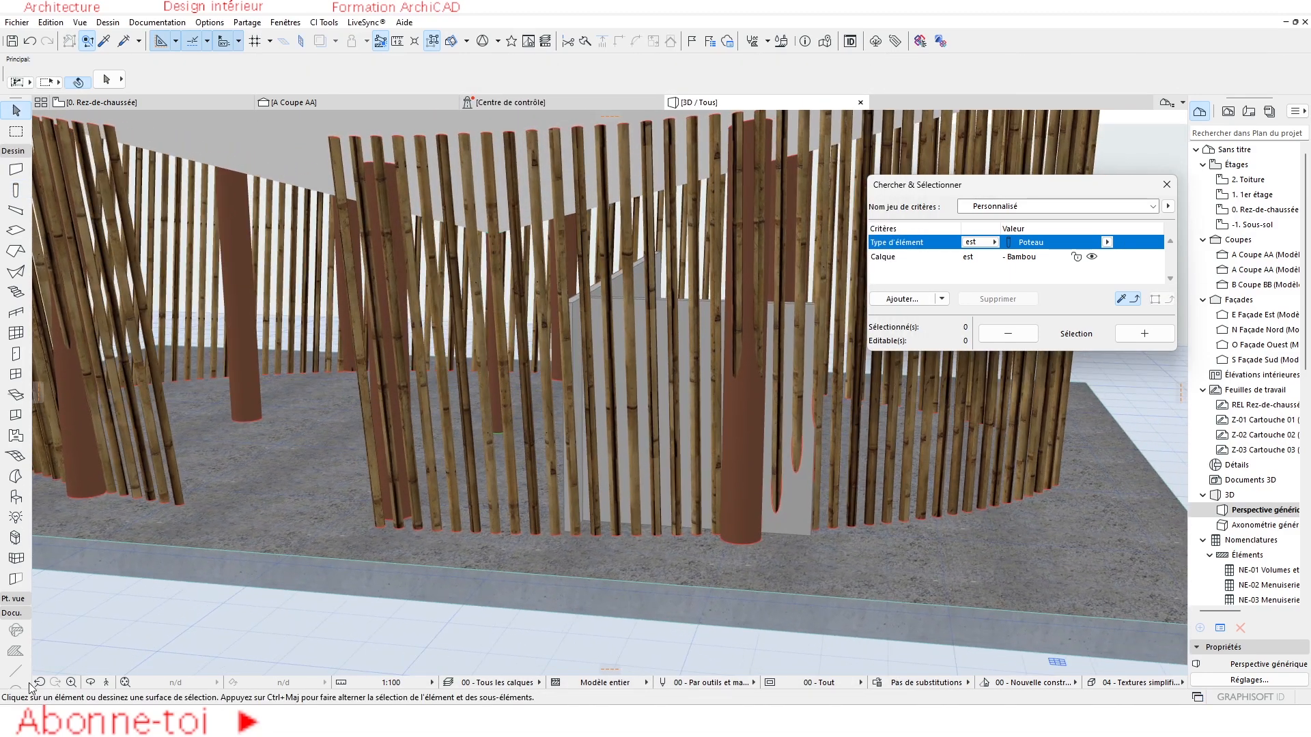
# Step: Delete the two bamboo posts that overlap the round front column beside the short partition wall
pyautogui.click(93, 683)
pyautogui.scroll(-4, 587, 409)
pyautogui.moveTo(601, 417); pyautogui.dragTo(561, 482)
pyautogui.scroll(3, 491, 486)
pyautogui.moveTo(704, 479); pyautogui.dragTo(550, 487)
pyautogui.scroll(2, 534, 434)
pyautogui.click(598, 262)
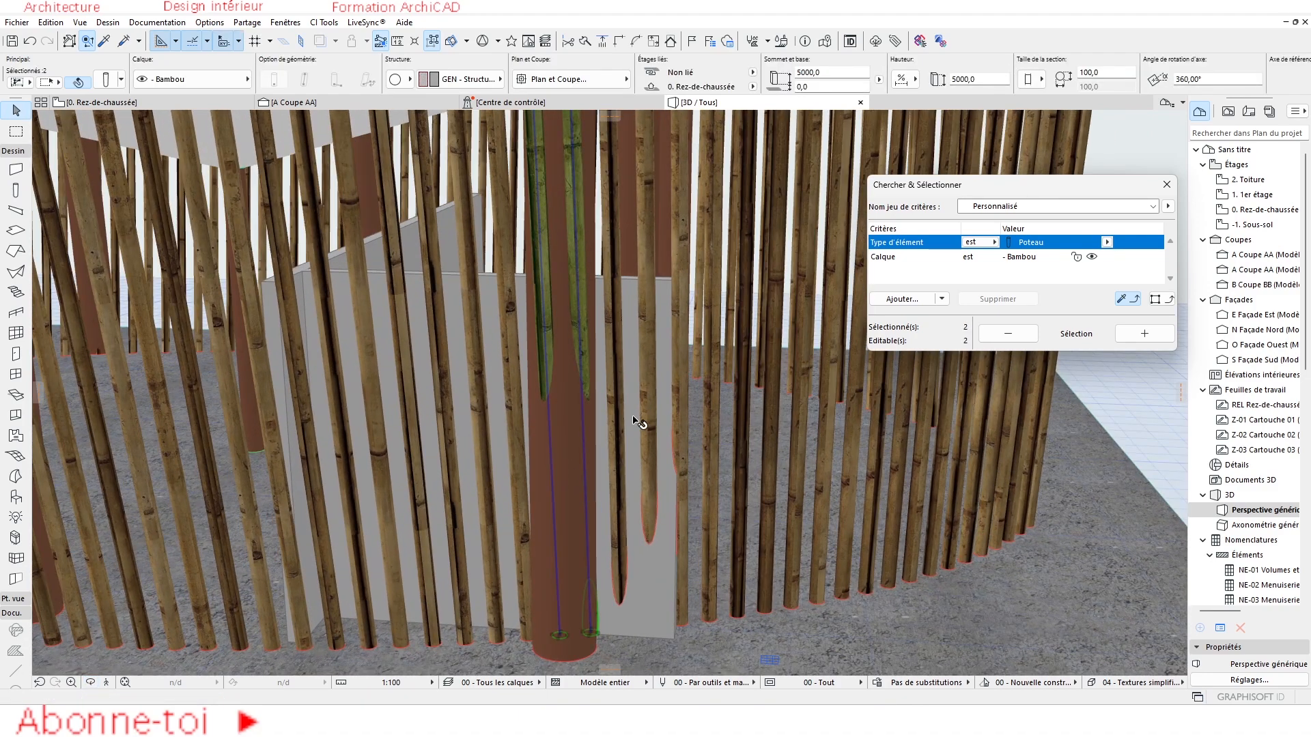
pyautogui.press('Escape')
# Step: Shorten the short horizontal partition wall in the floor plan by pulling its right end back about 670 to the column
pyautogui.scroll(-1, 640, 449)
pyautogui.keyDown('shift'); pyautogui.moveTo(640, 448); pyautogui.dragTo(594, 462, button='middle'); pyautogui.keyUp('shift')
pyautogui.scroll(-2, 615, 460)
pyautogui.scroll(1, 647, 369)
pyautogui.keyDown('shift'); pyautogui.moveTo(646, 369); pyautogui.dragTo(502, 410, button='middle'); pyautogui.keyUp('shift')
pyautogui.click(163, 103)
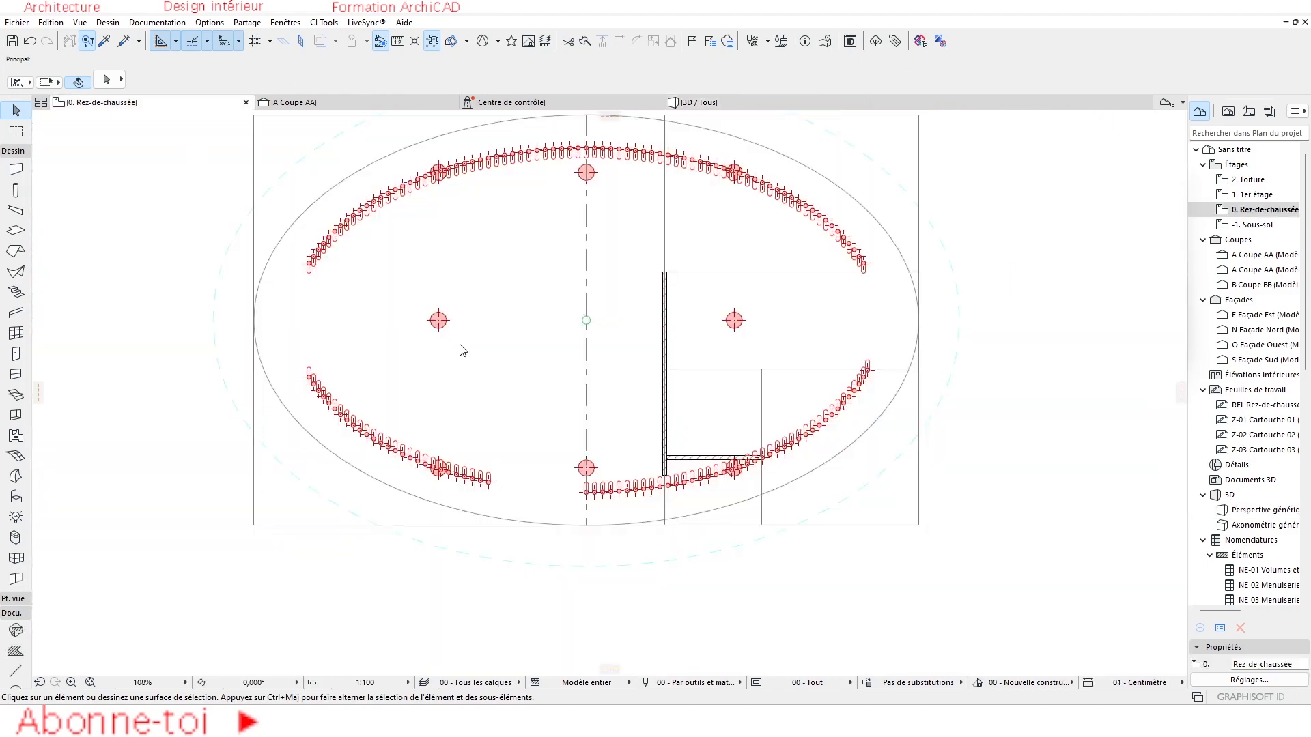
pyautogui.scroll(5, 712, 465)
pyautogui.click(746, 448)
pyautogui.scroll(4, 827, 469)
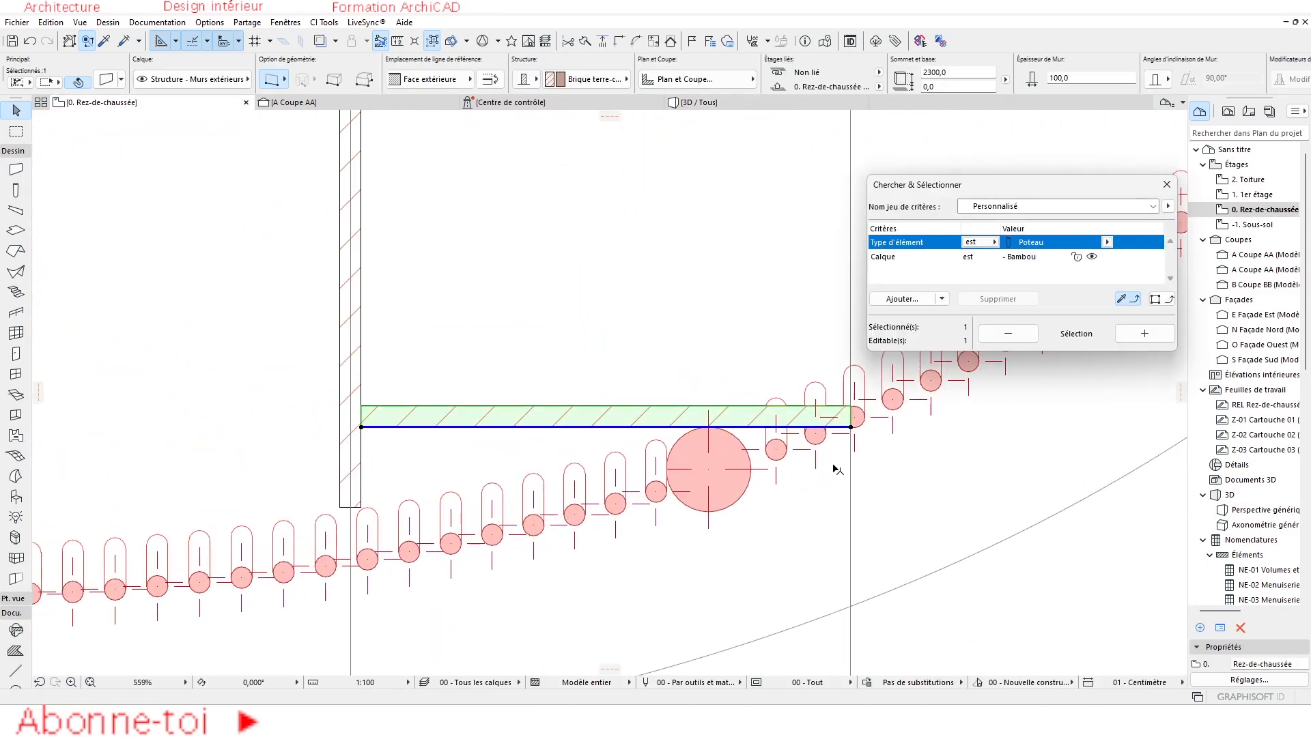
pyautogui.click(850, 428)
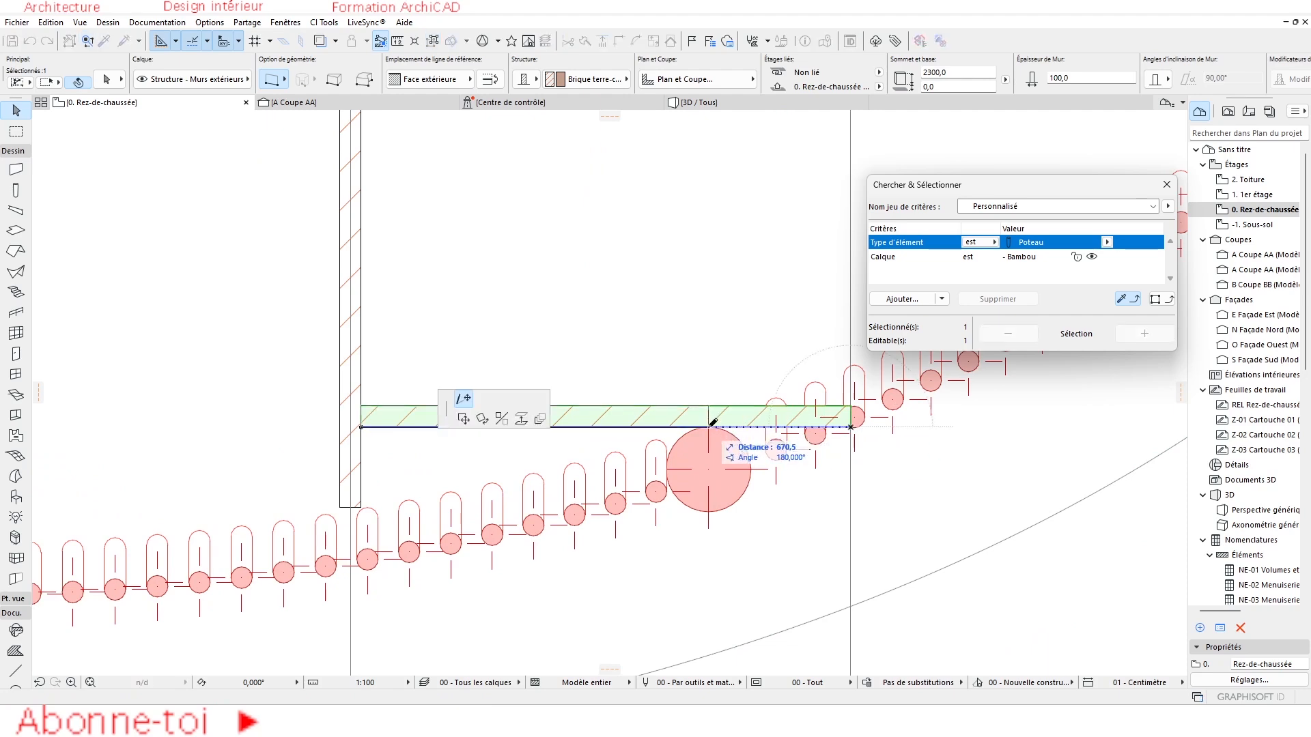
pyautogui.click(710, 427)
pyautogui.scroll(-5, 751, 471)
pyautogui.scroll(-4, 666, 508)
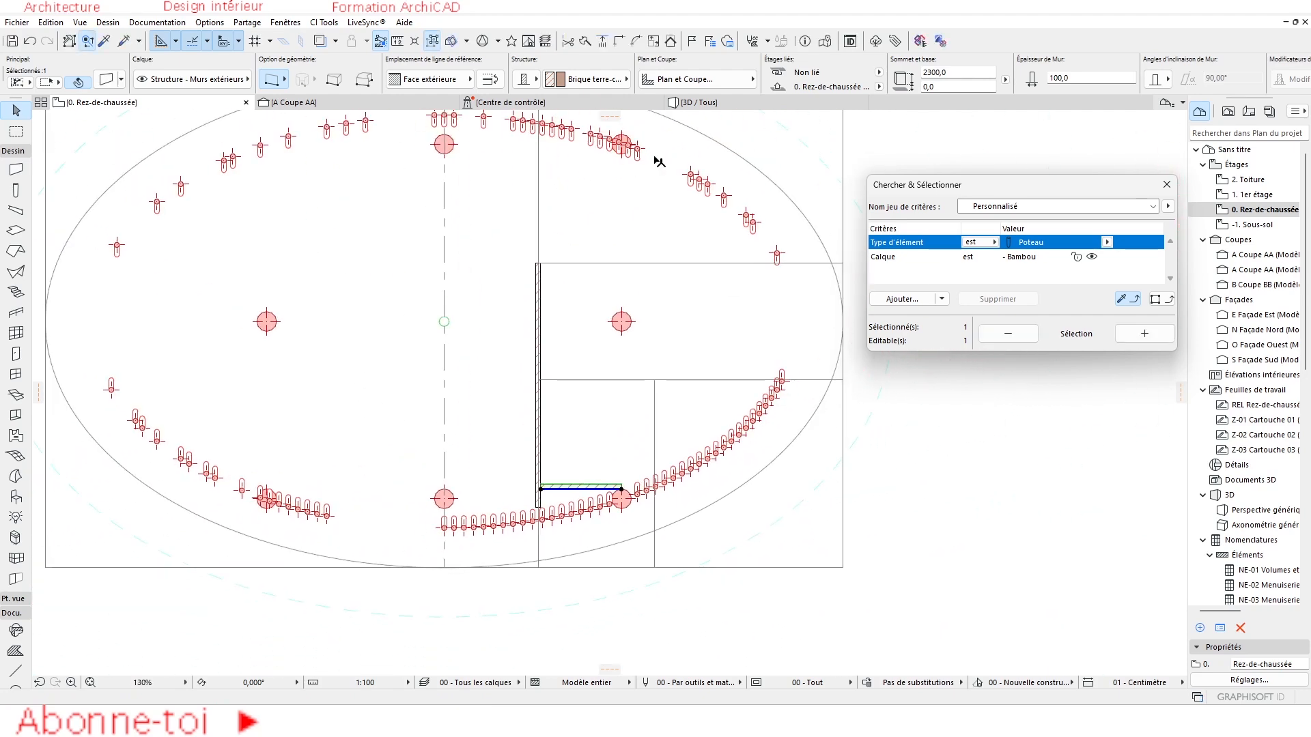
# Step: Delete the two bamboo posts overlapping the other round front column, across the entrance, in the 3D view
pyautogui.click(714, 103)
pyautogui.scroll(-3, 703, 401)
pyautogui.keyDown('shift'); pyautogui.moveTo(660, 408); pyautogui.dragTo(401, 338, button='middle'); pyautogui.keyUp('shift')
pyautogui.scroll(-3, 497, 378)
pyautogui.scroll(4, 437, 365)
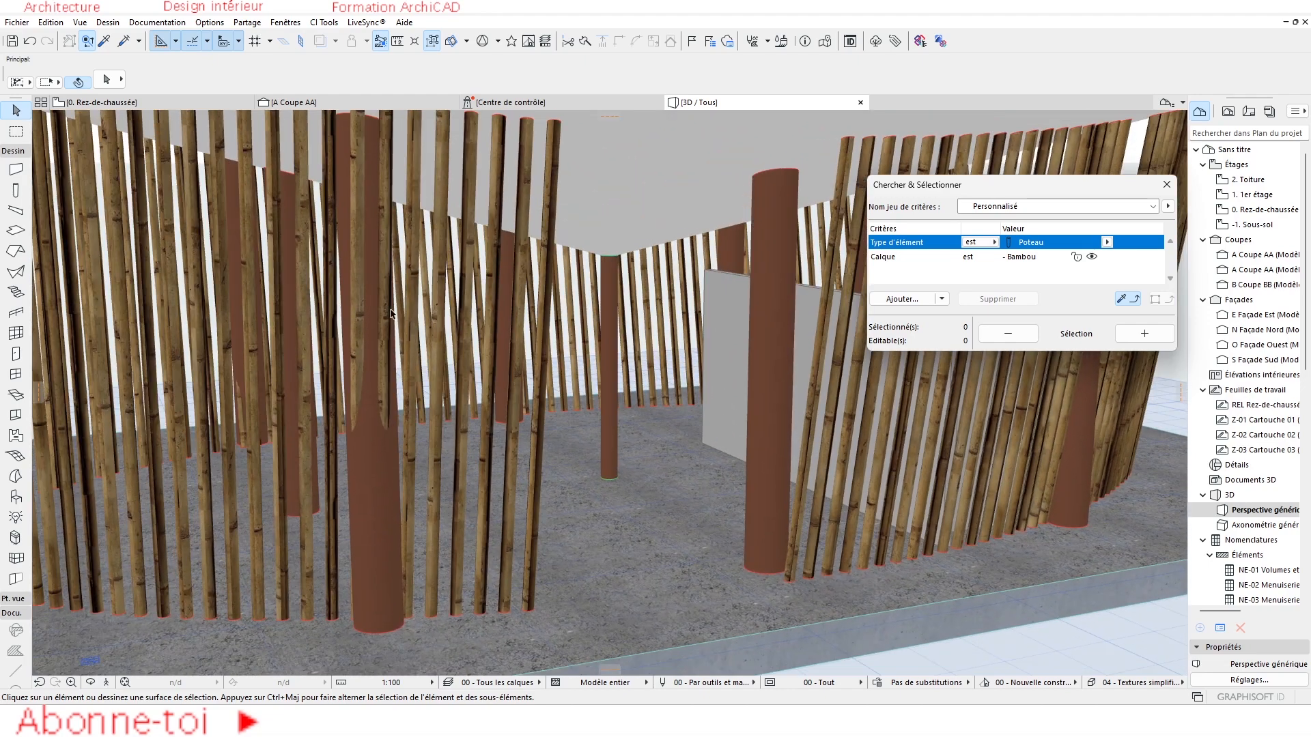
pyautogui.click(388, 312)
pyautogui.keyDown('shift'); pyautogui.click(362, 298); pyautogui.keyUp('shift')
pyautogui.press('Delete')
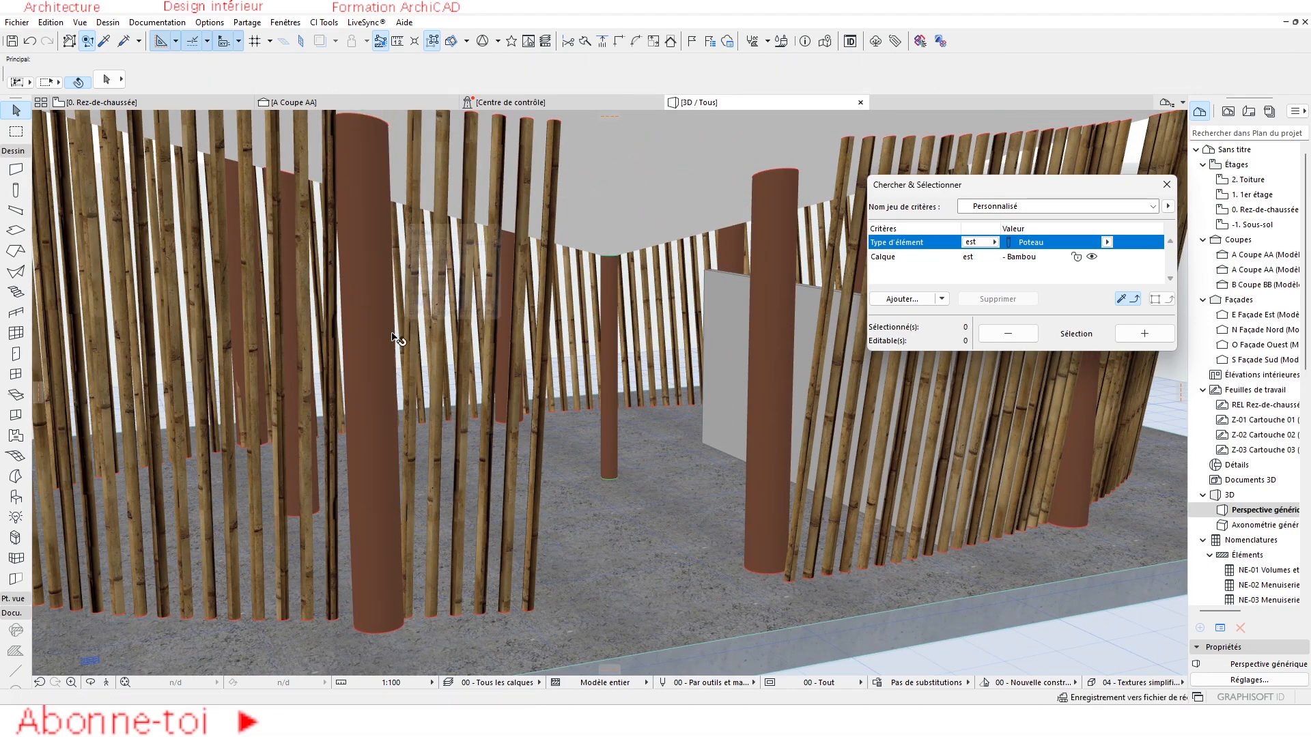
# Step: Delete the two bamboo posts overlapping the rear round column farthest from the partition walls
pyautogui.scroll(-3, 476, 384)
pyautogui.keyDown('shift'); pyautogui.moveTo(475, 384); pyautogui.dragTo(425, 375, button='middle'); pyautogui.keyUp('shift')
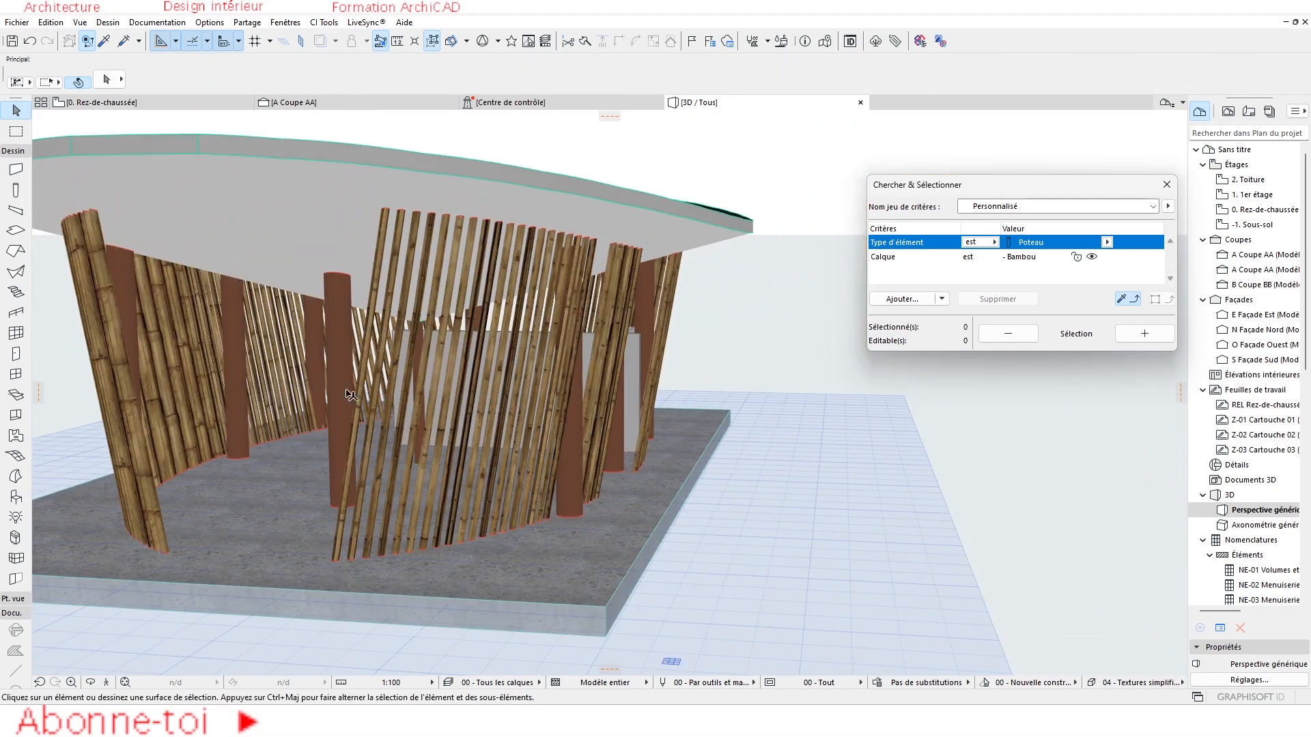
pyautogui.scroll(8, 351, 395)
pyautogui.click(447, 330)
pyautogui.keyDown('shift'); pyautogui.click(404, 323); pyautogui.keyUp('shift')
pyautogui.scroll(-5, 462, 441)
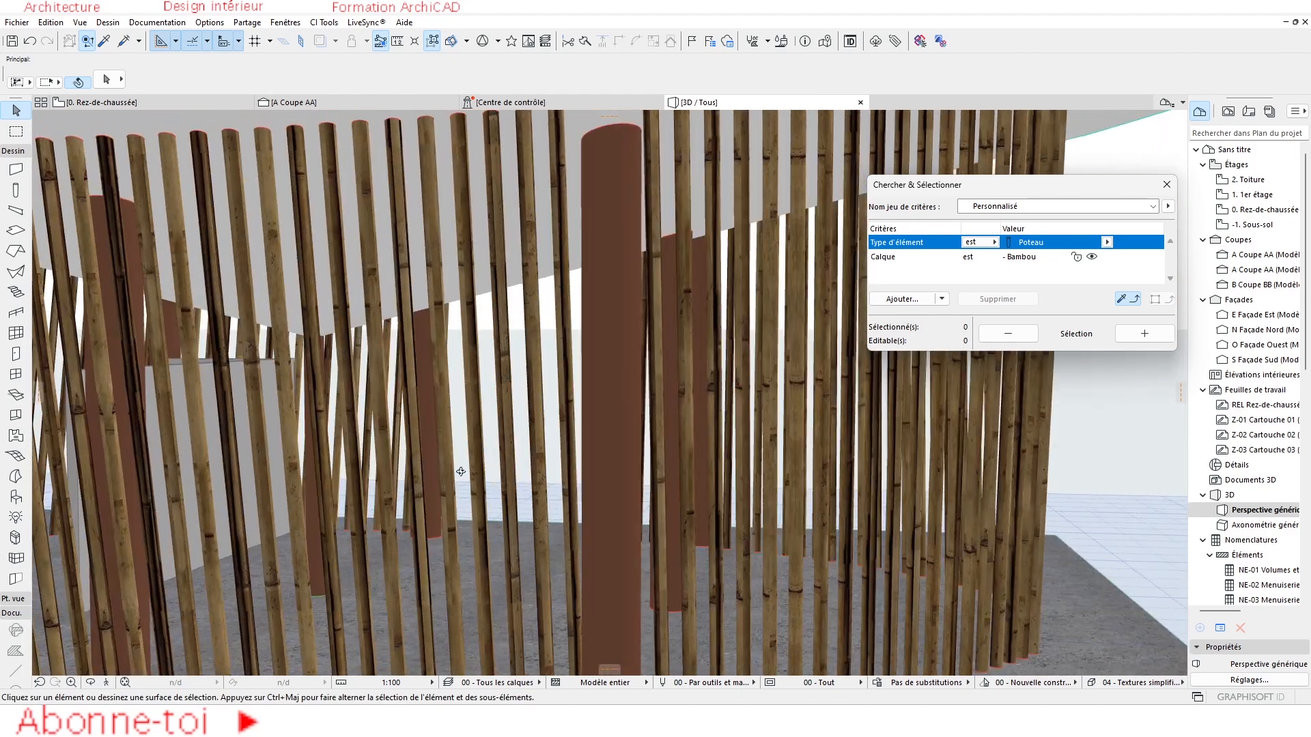
# Step: Delete the two bamboo posts overlapping the rear round column on the partition walls' side
pyautogui.scroll(5, 610, 478)
pyautogui.scroll(-5, 614, 480)
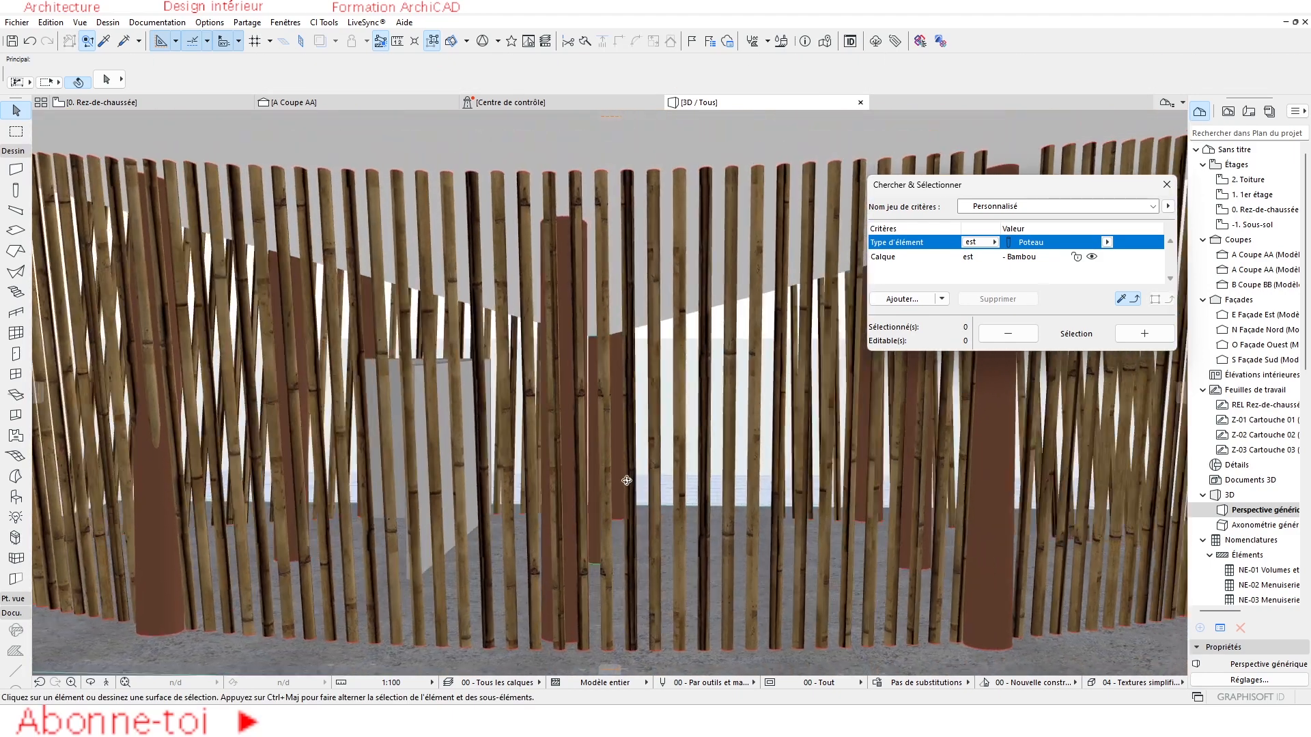
pyautogui.scroll(5, 386, 343)
pyautogui.click(382, 341)
pyautogui.keyDown('shift'); pyautogui.moveTo(395, 539); pyautogui.dragTo(591, 547, button='middle'); pyautogui.keyUp('shift')
pyautogui.keyDown('shift'); pyautogui.click(553, 372); pyautogui.keyUp('shift')
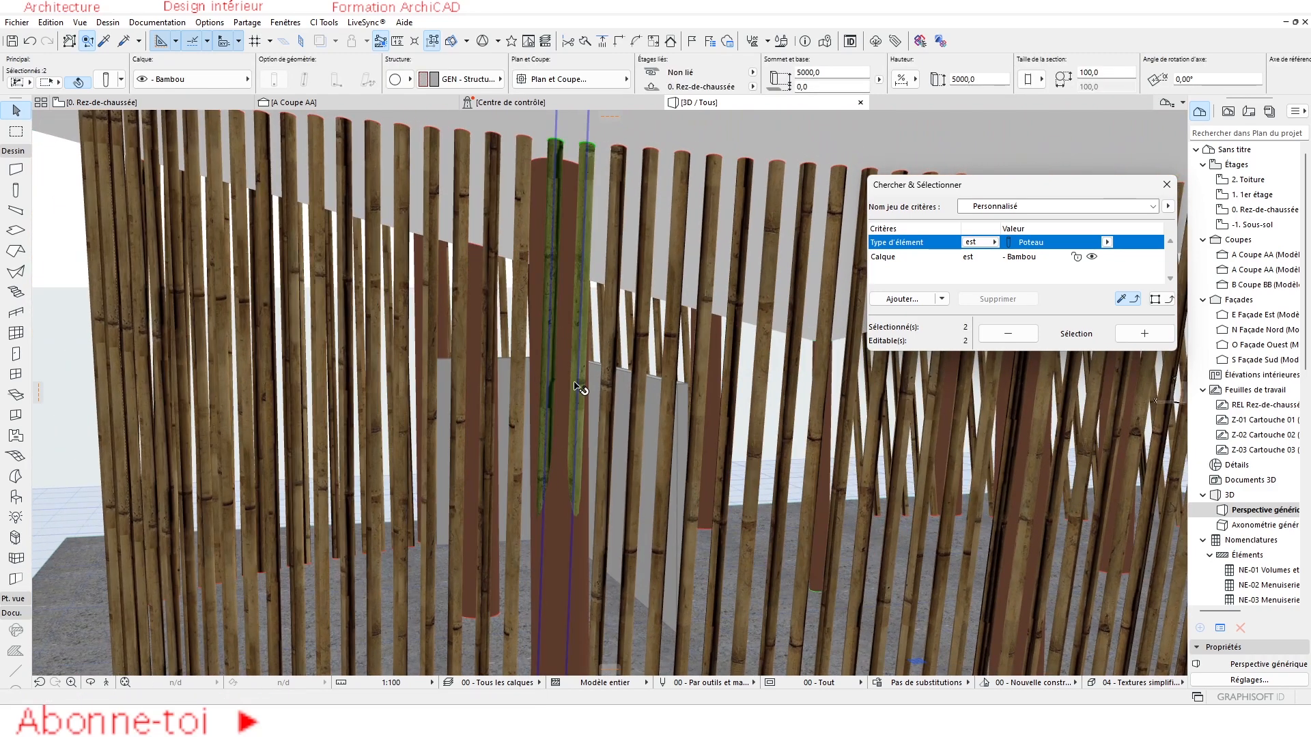
pyautogui.press('Escape')
pyautogui.scroll(-5, 586, 380)
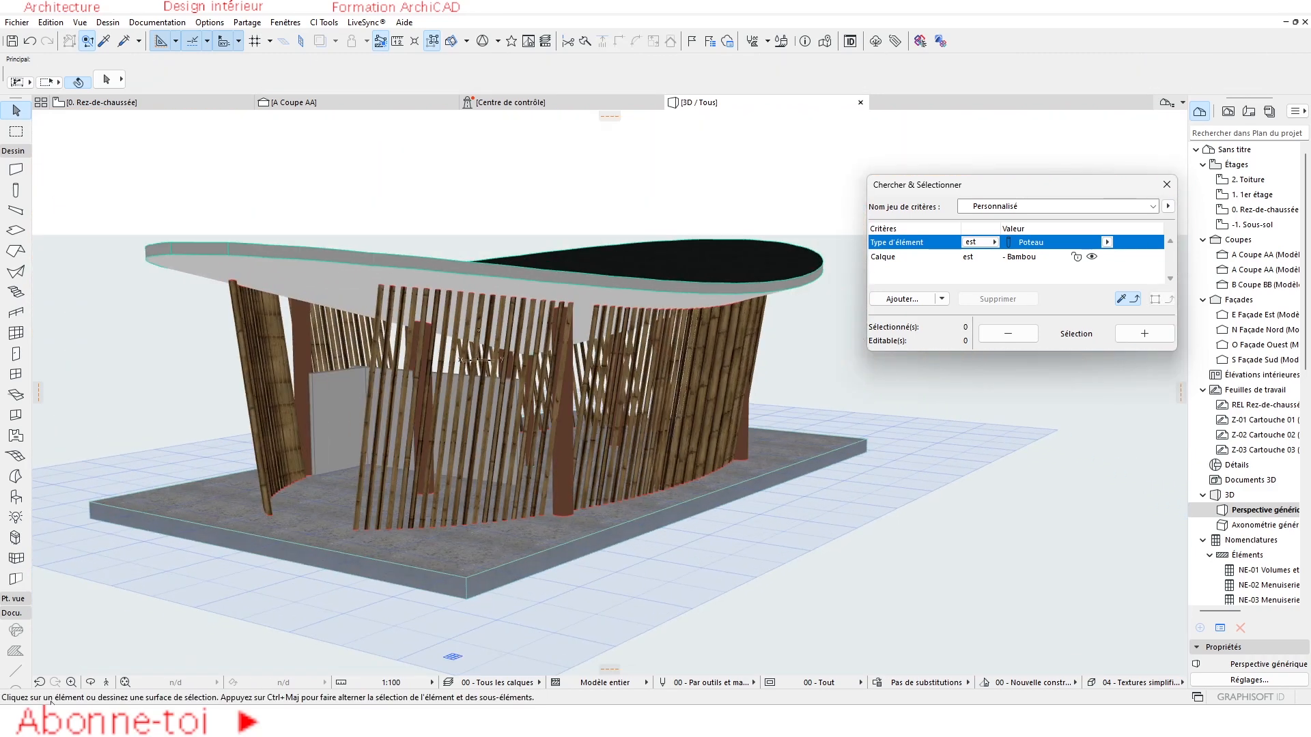
# Step: Set the Mesh tool's default height to 500 and enable its cover fill, working from the ground floor plan
pyautogui.click(93, 684)
pyautogui.moveTo(450, 437); pyautogui.dragTo(565, 441)
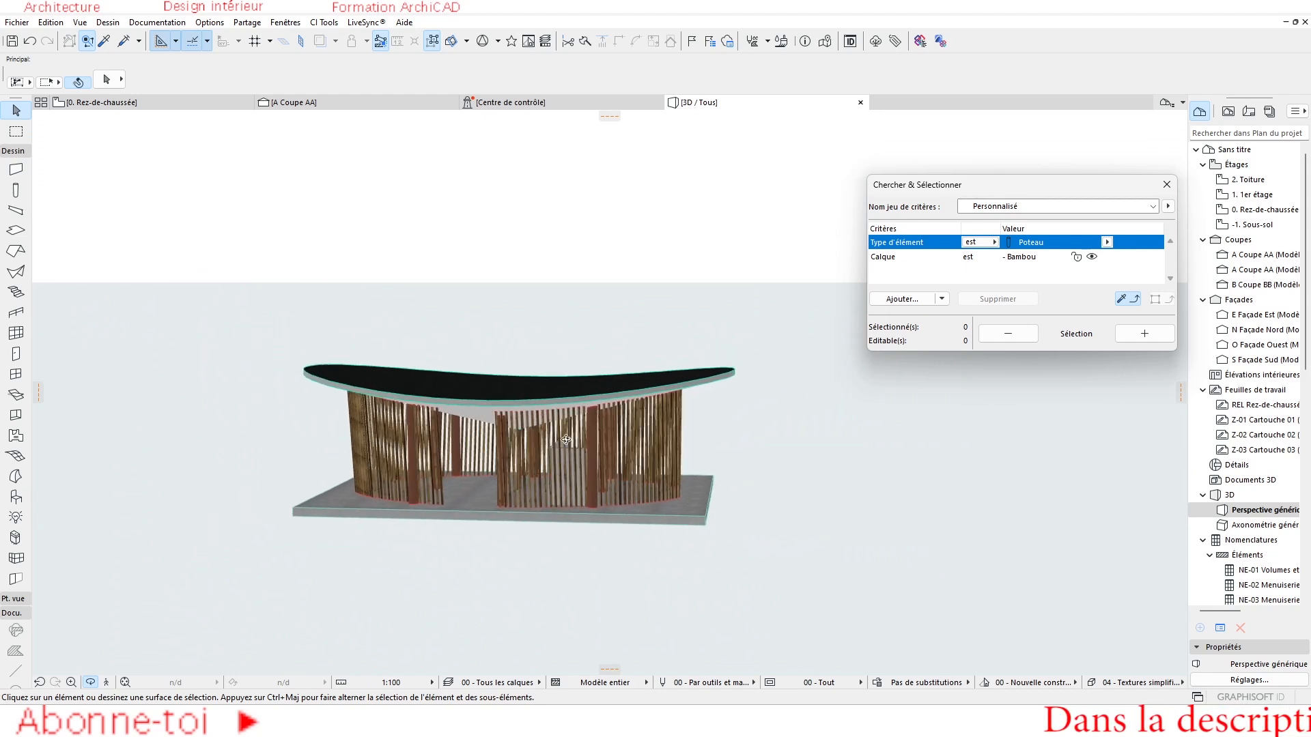
pyautogui.click(164, 103)
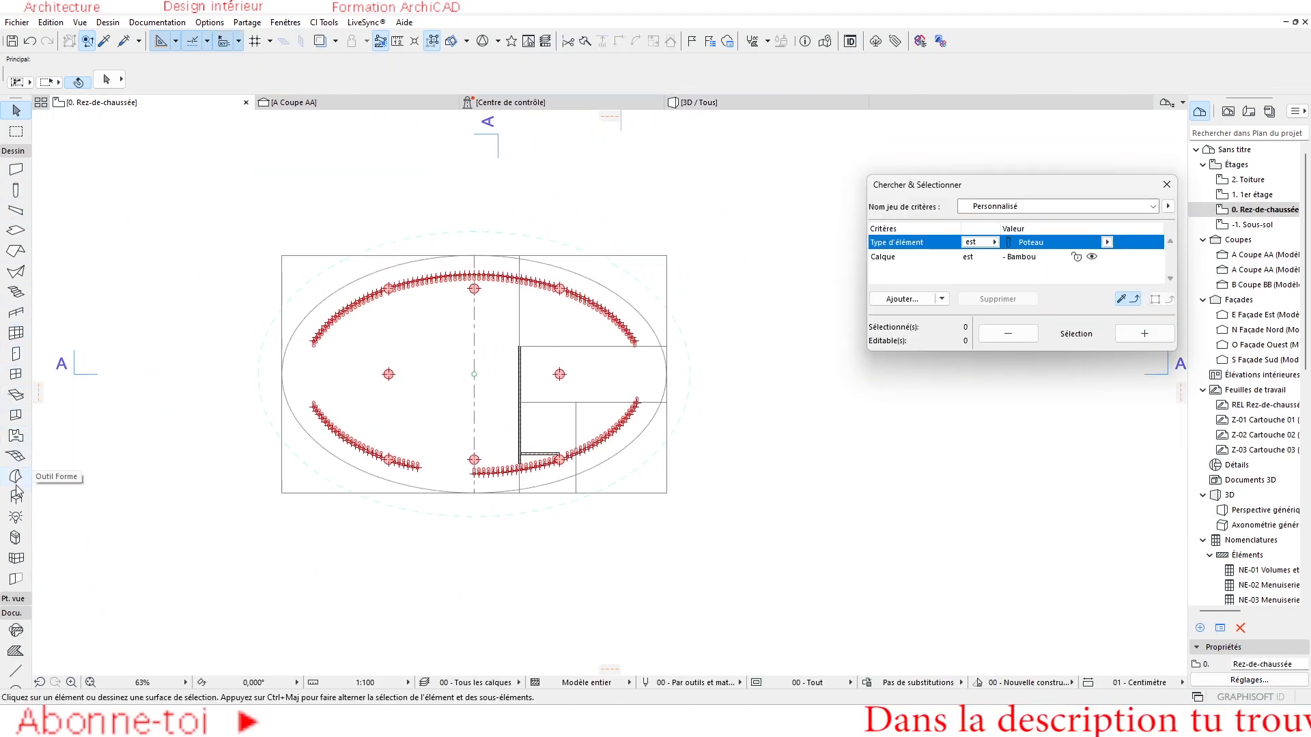
pyautogui.doubleClick(16, 457)
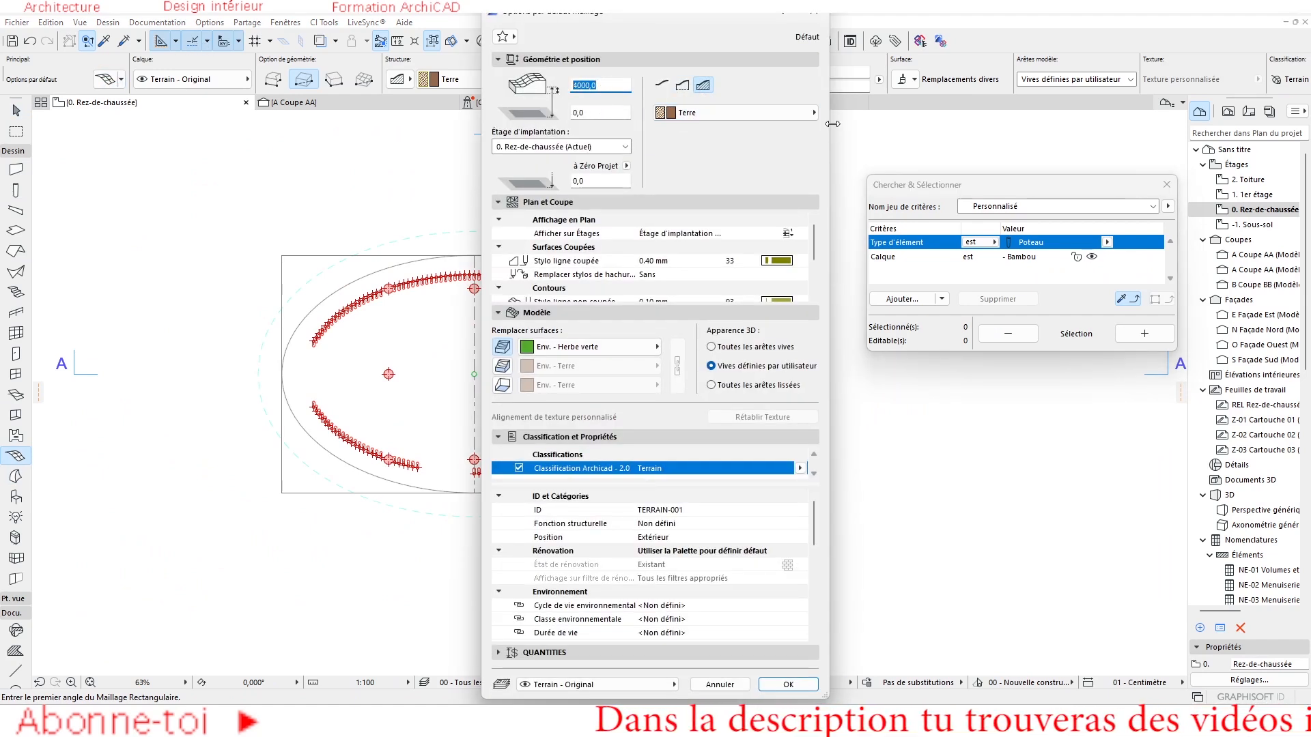
pyautogui.scroll(-3, 777, 257)
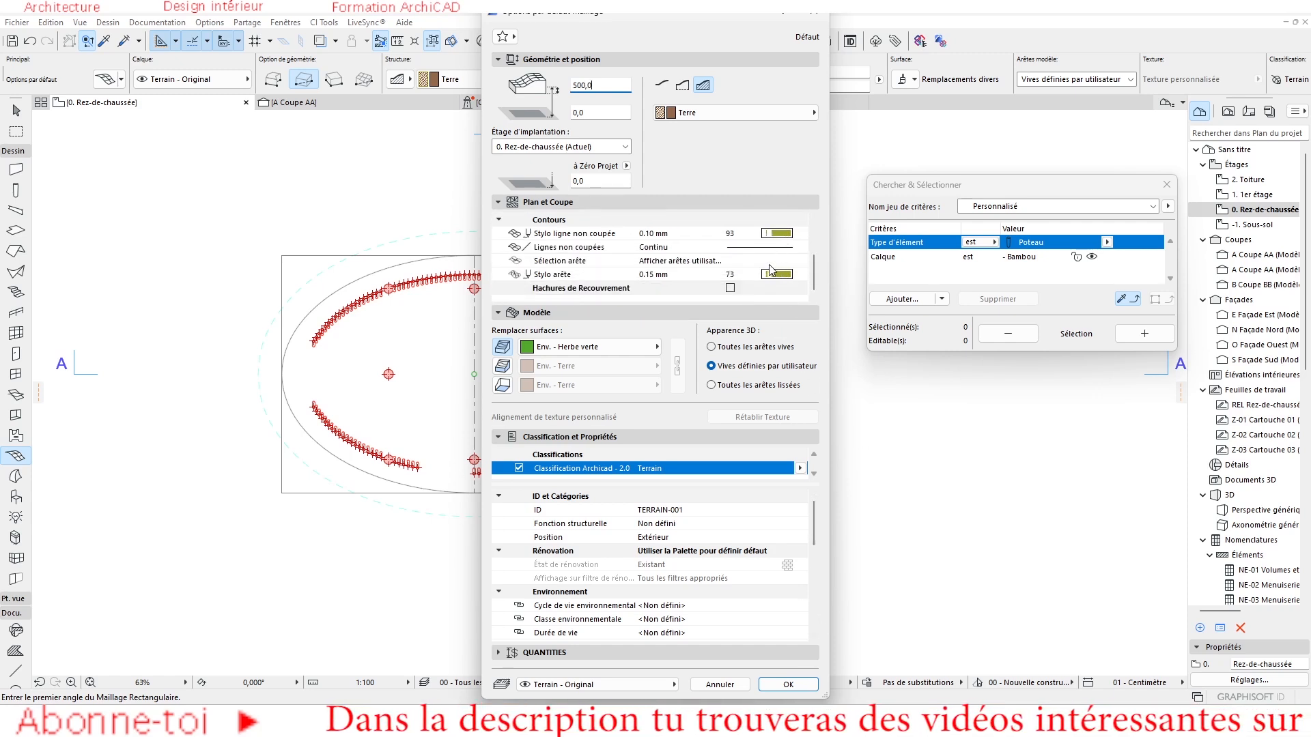
pyautogui.click(731, 288)
pyautogui.scroll(-2, 751, 285)
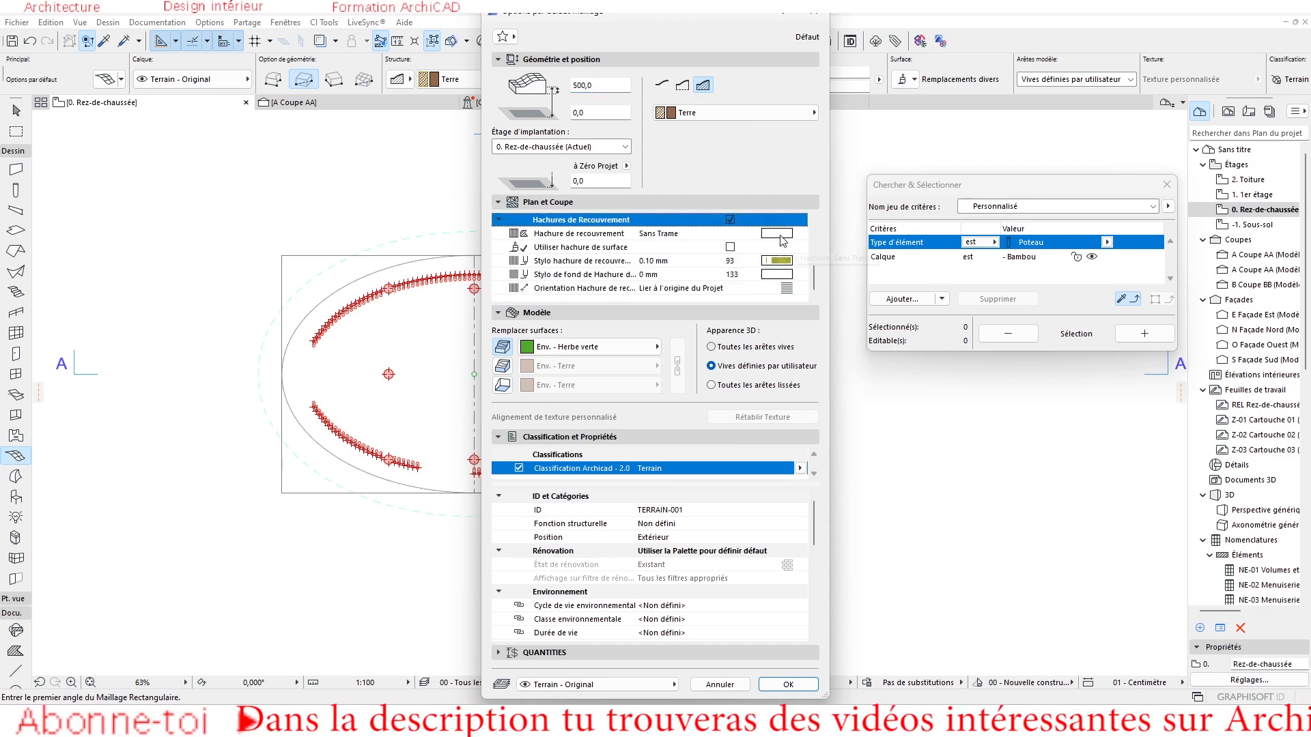
# Step: Use the Herbe cover fill with a transparent background pen for the mesh and confirm the settings
pyautogui.click(778, 234)
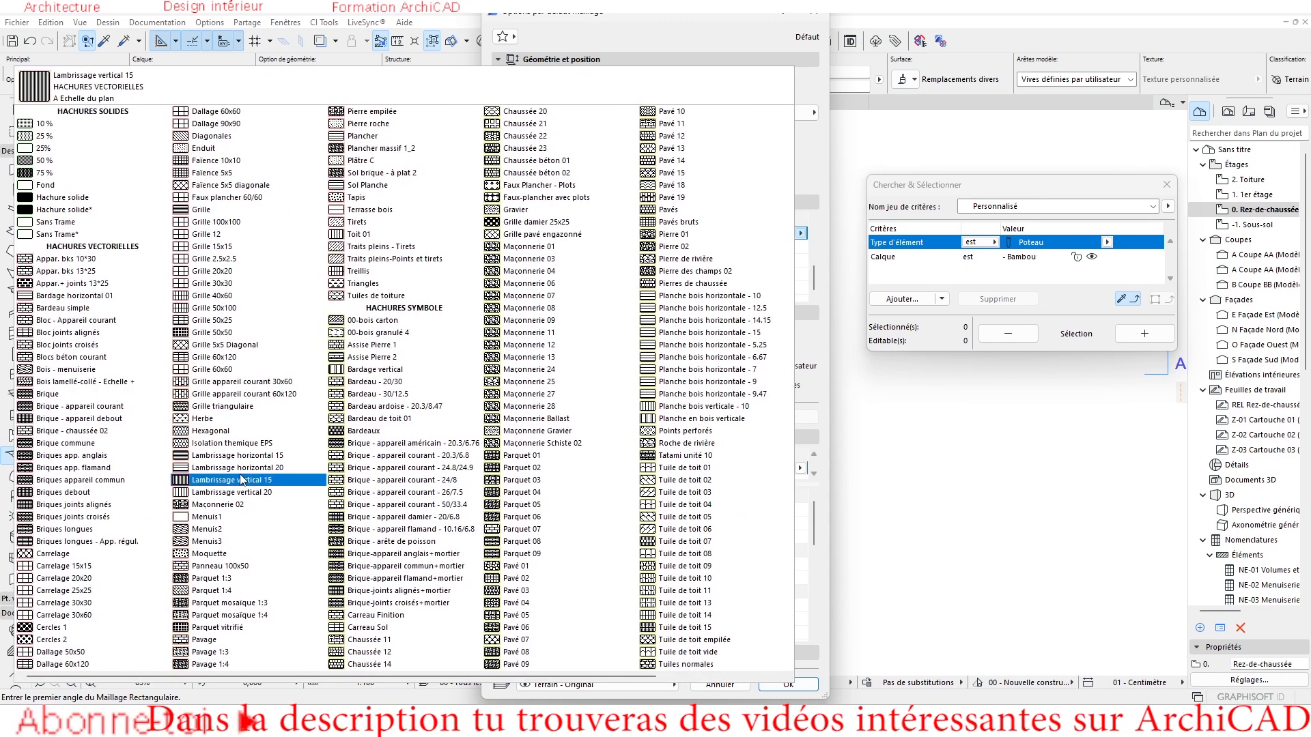
pyautogui.click(202, 418)
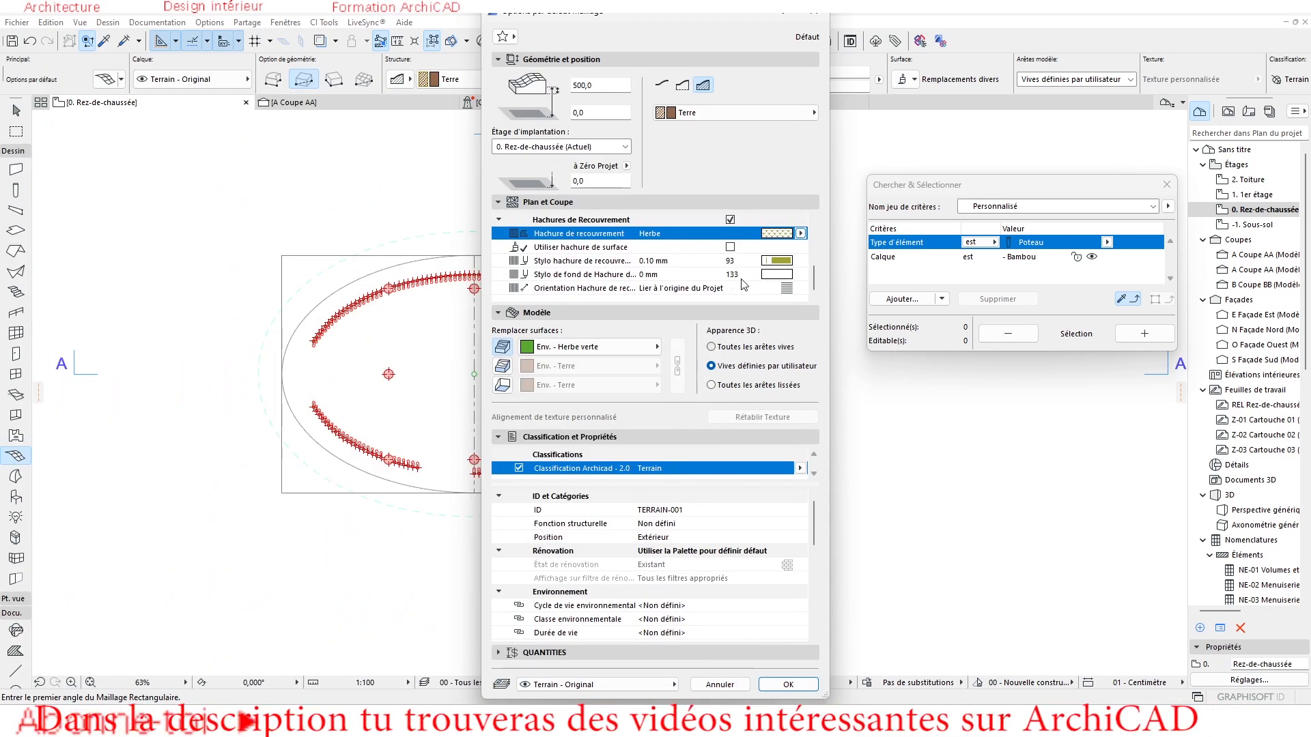
pyautogui.click(778, 275)
pyautogui.click(998, 420)
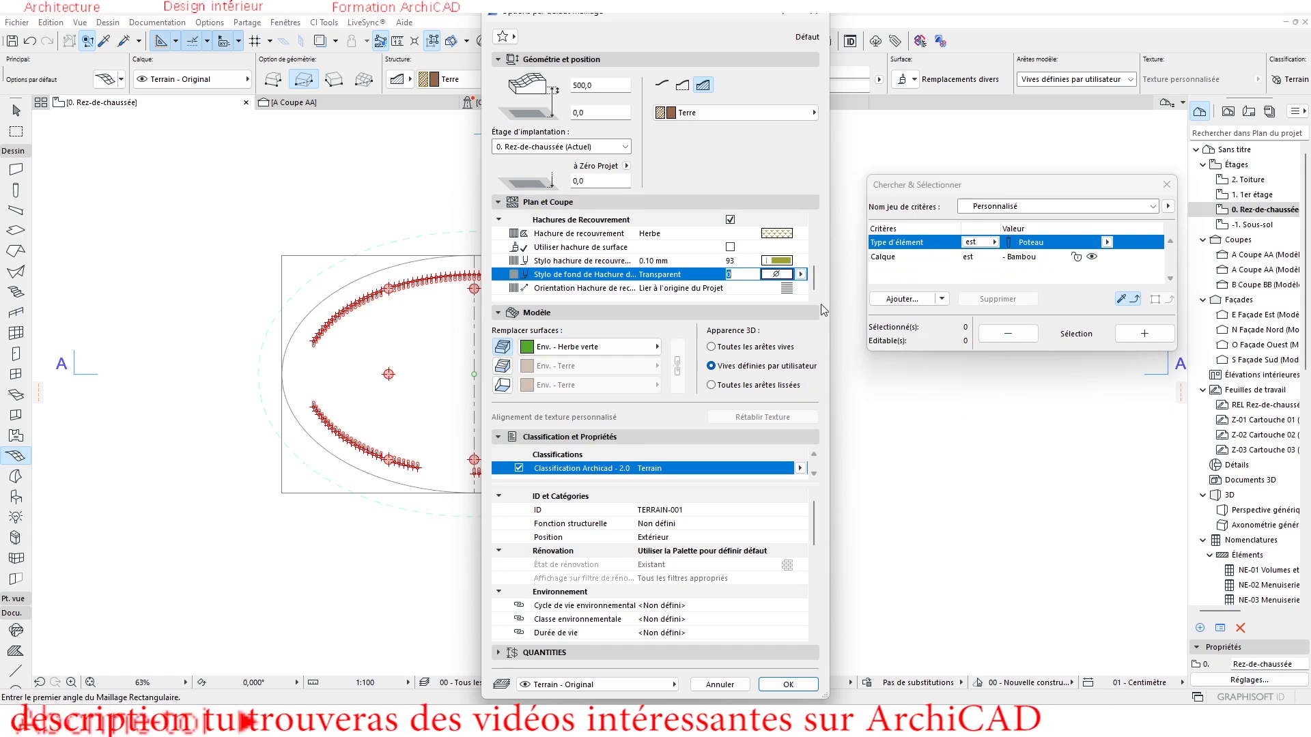
pyautogui.click(788, 684)
# Step: Draw a rectangular terrain mesh of about 47100 by 39960 around the whole pavilion in the floor plan
pyautogui.scroll(-5, 500, 334)
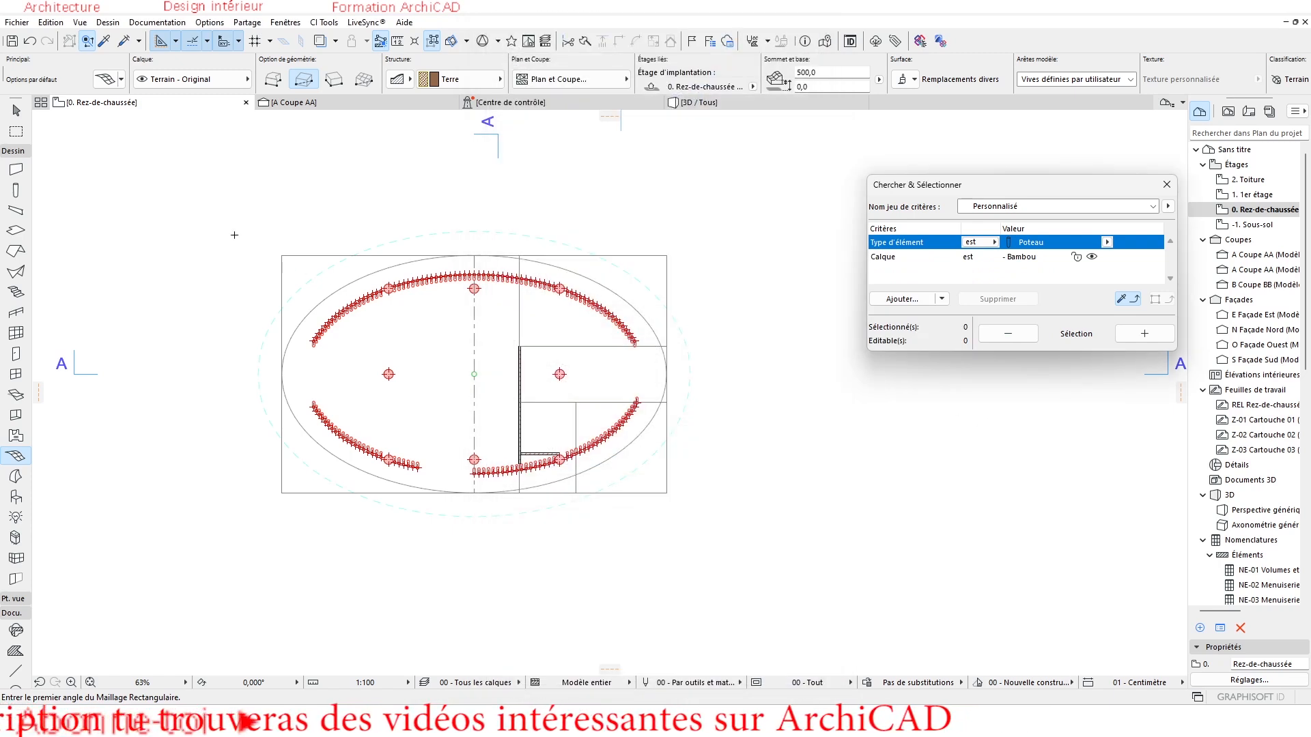
pyautogui.moveTo(500, 335); pyautogui.dragTo(518, 366, button='middle')
pyautogui.click(295, 207)
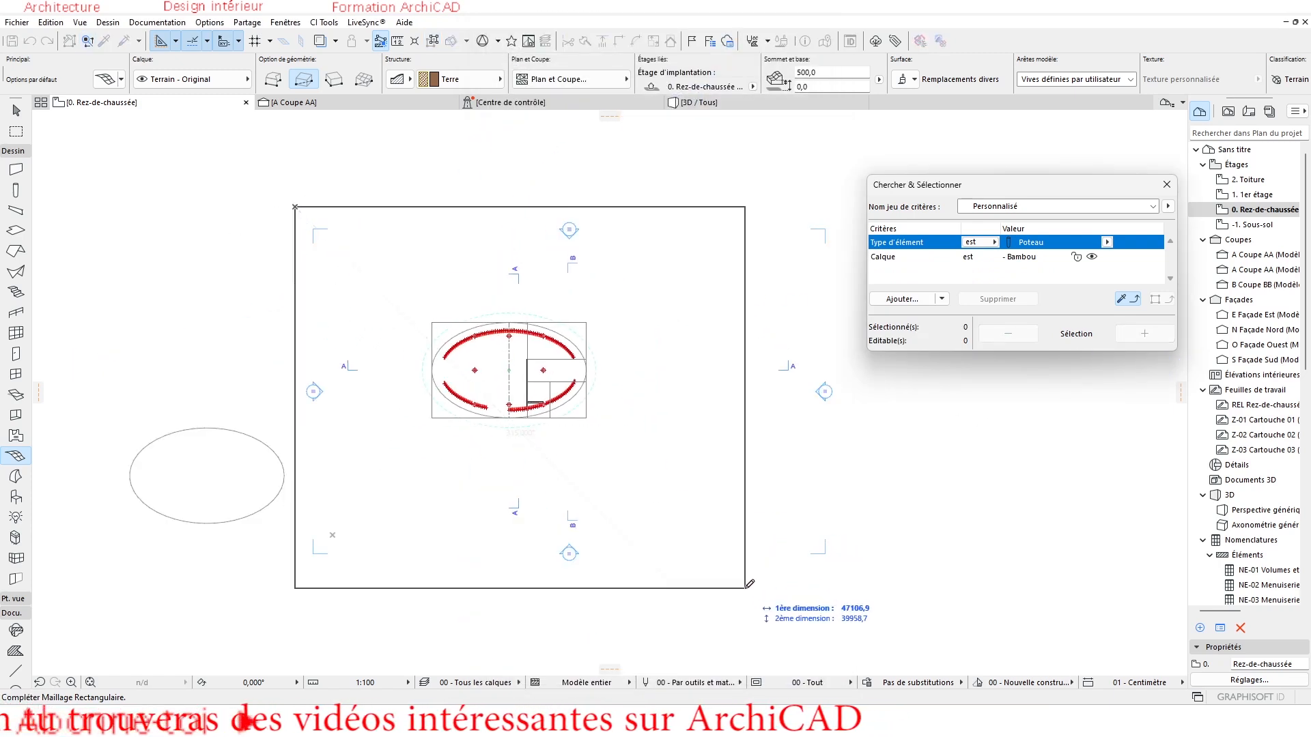
pyautogui.click(745, 588)
pyautogui.press('Escape')
pyautogui.moveTo(220, 473); pyautogui.dragTo(239, 485)
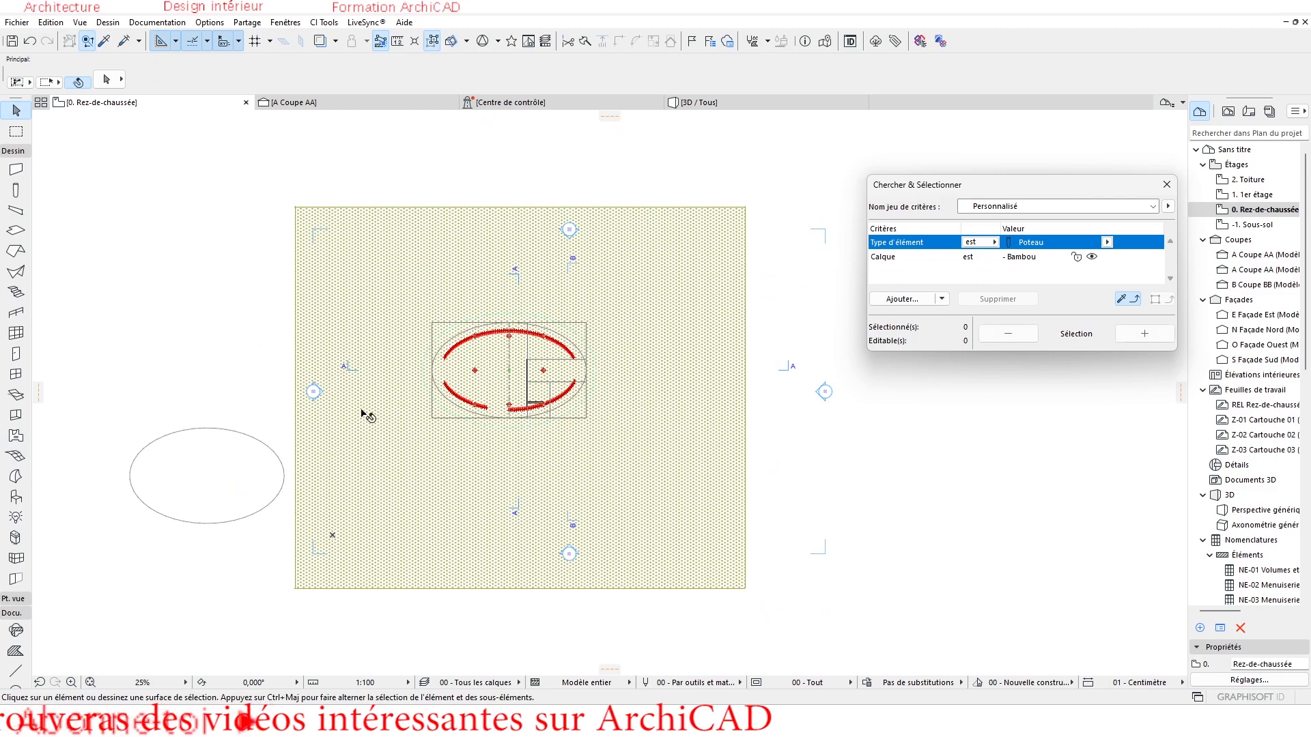
pyautogui.scroll(5, 523, 416)
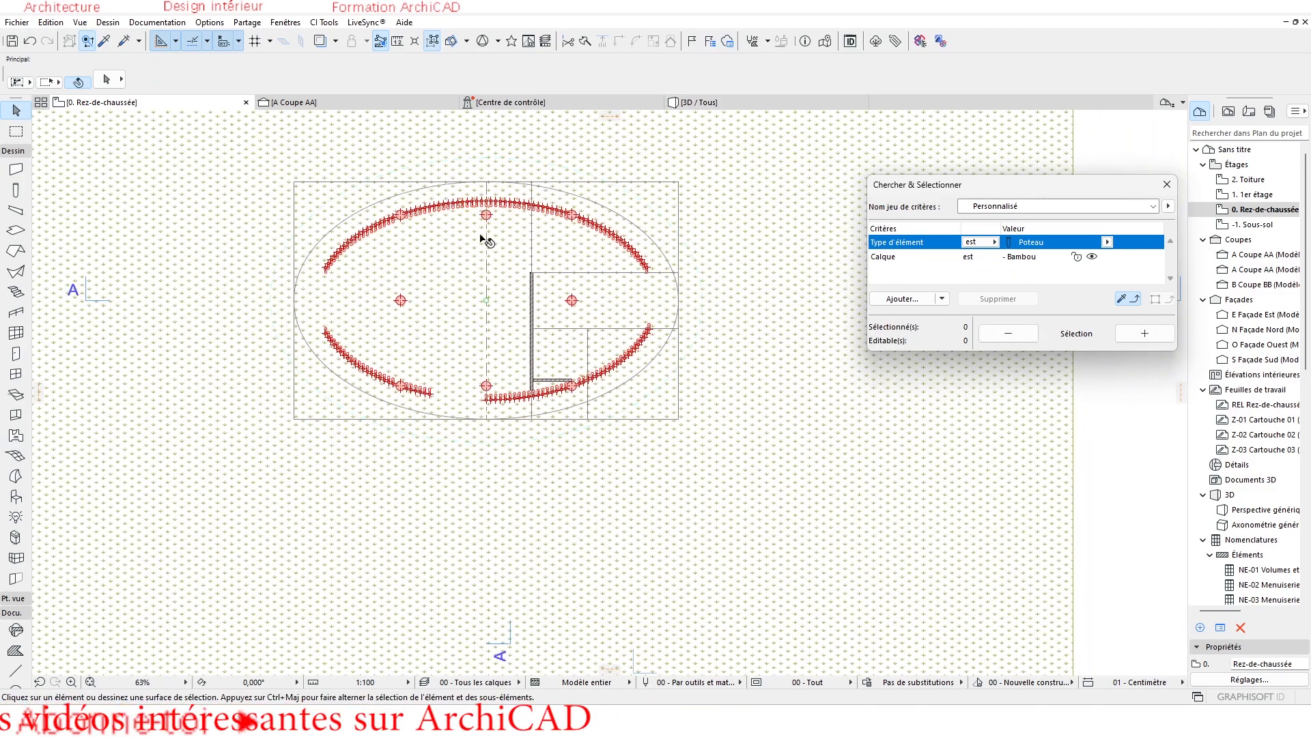
# Step: Subtract the floor slab from the terrain mesh in 3D using solid element operations, with the slab as operator and the mesh as target
pyautogui.click(700, 102)
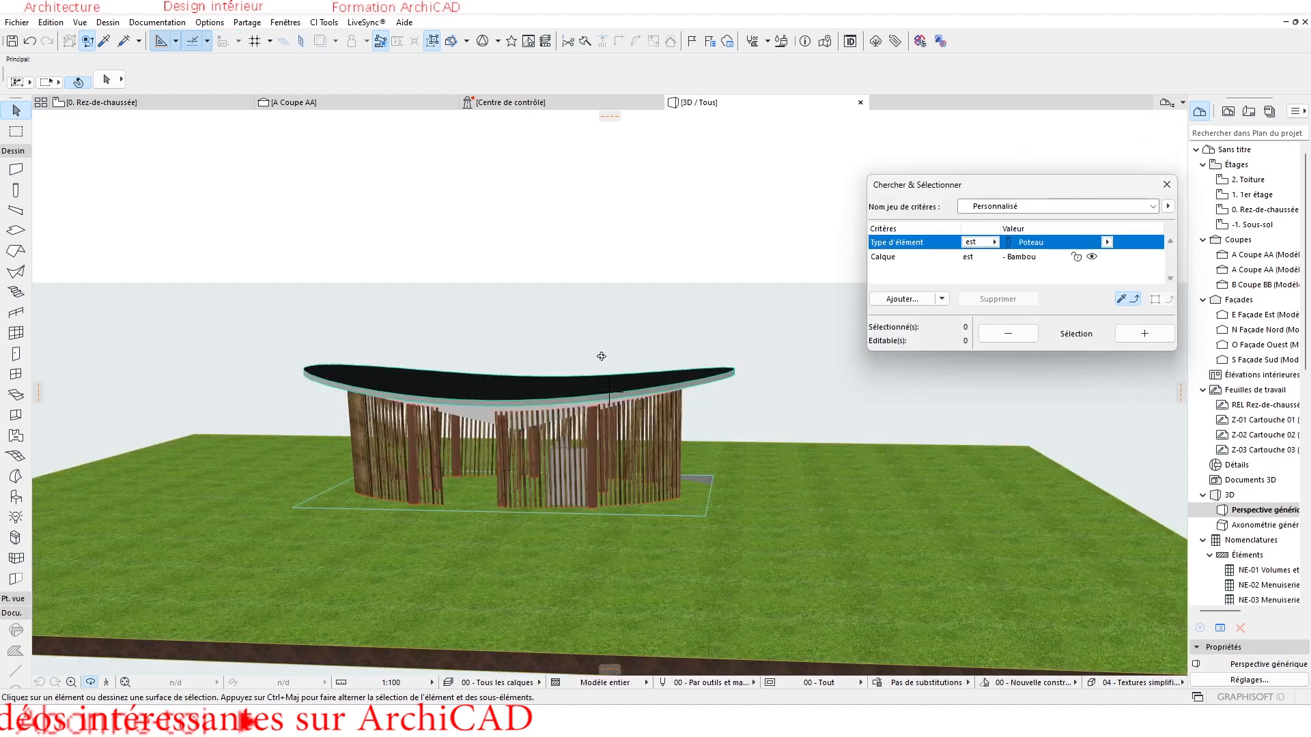
pyautogui.moveTo(602, 356)
pyautogui.keyDown('shift'); pyautogui.mouseDown(button='middle')
pyautogui.moveTo(573, 431)
pyautogui.moveTo(658, 466)
pyautogui.moveTo(610, 376)
pyautogui.mouseUp(button='middle'); pyautogui.keyUp('shift')
pyautogui.click(107, 22)
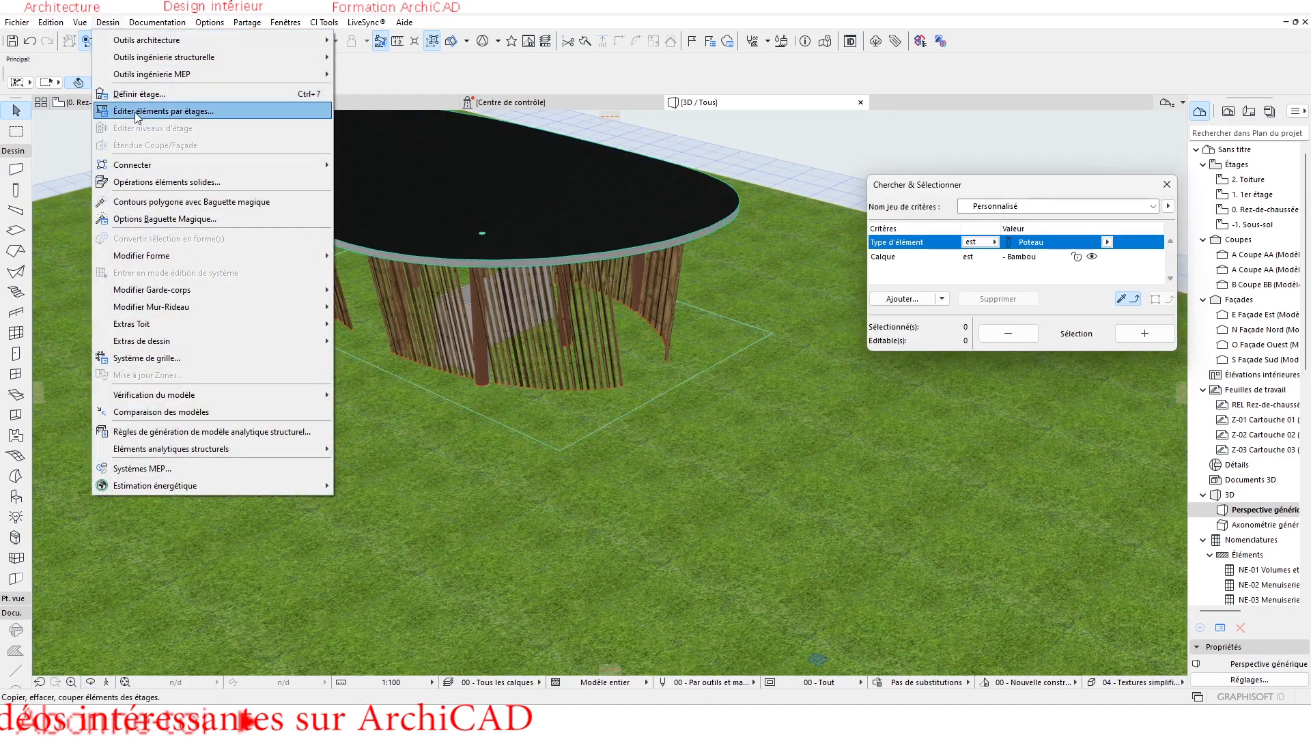
pyautogui.click(138, 180)
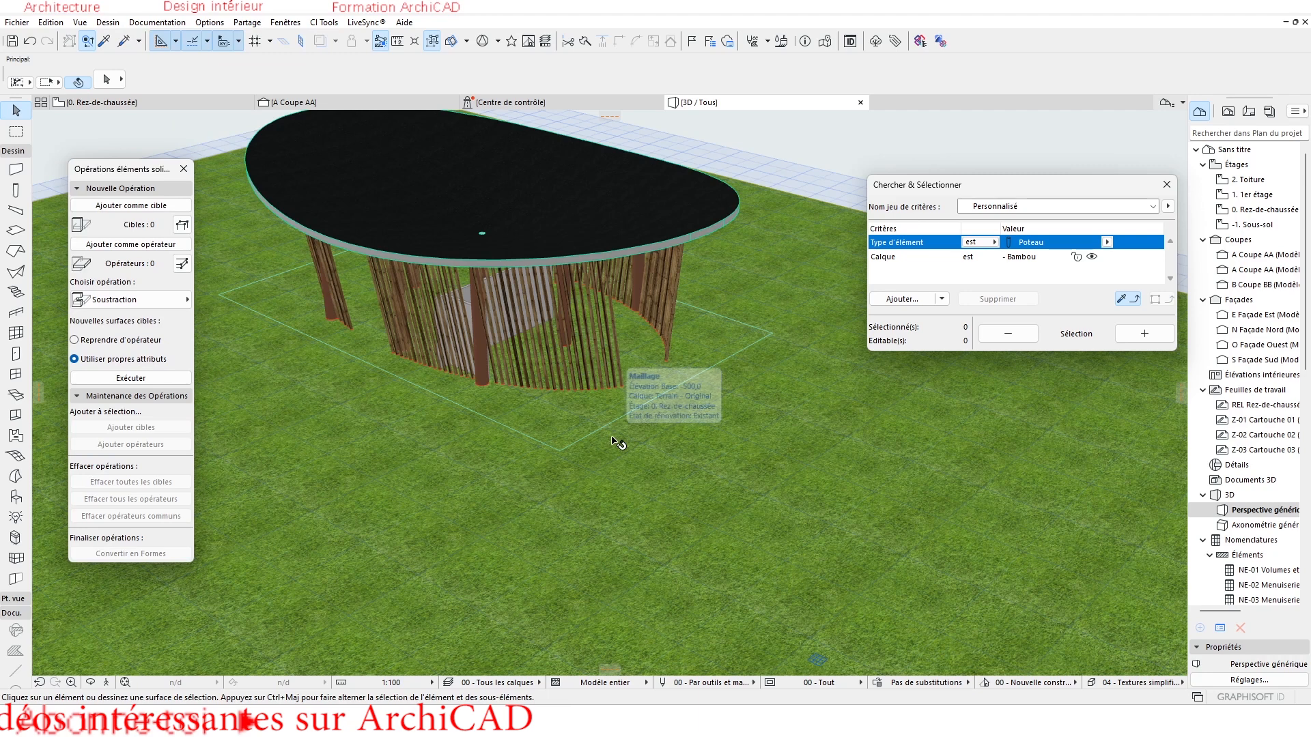
pyautogui.keyDown('shift'); pyautogui.moveTo(615, 440); pyautogui.dragTo(565, 356, button='middle'); pyautogui.keyUp('shift')
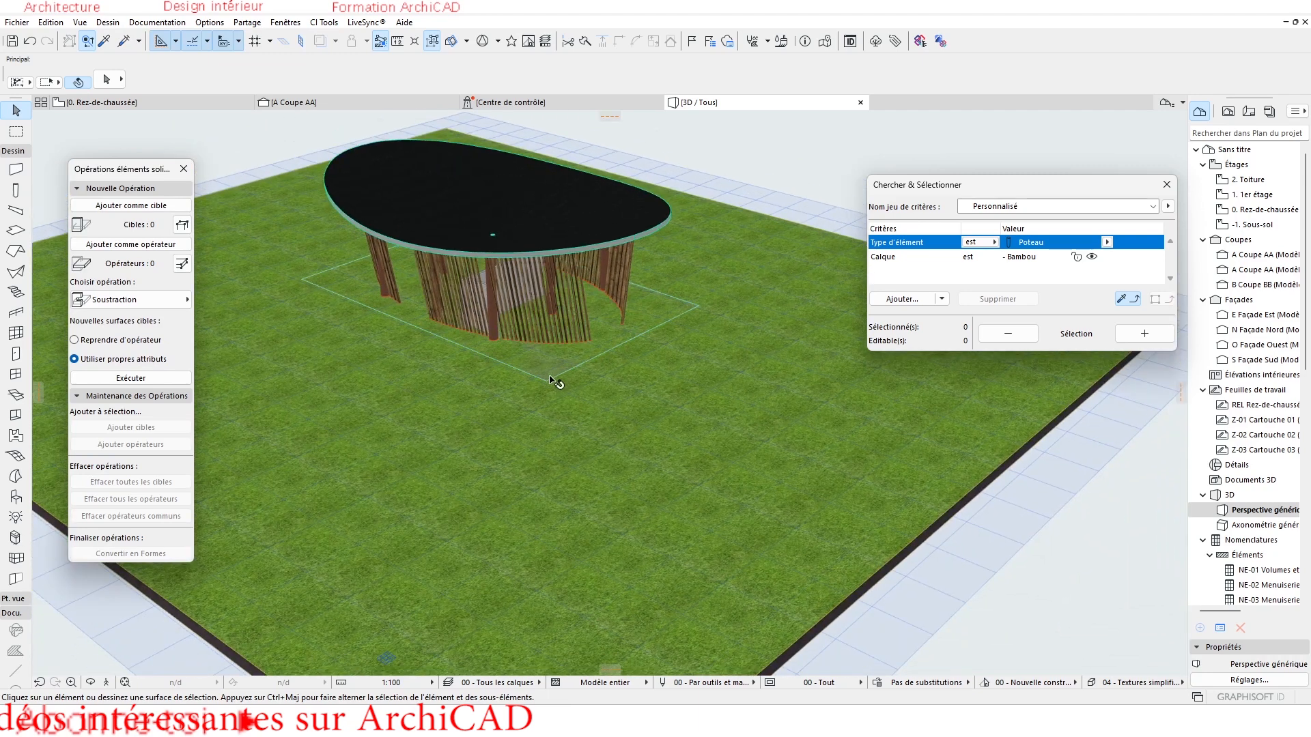
pyautogui.click(550, 380)
pyautogui.click(781, 433)
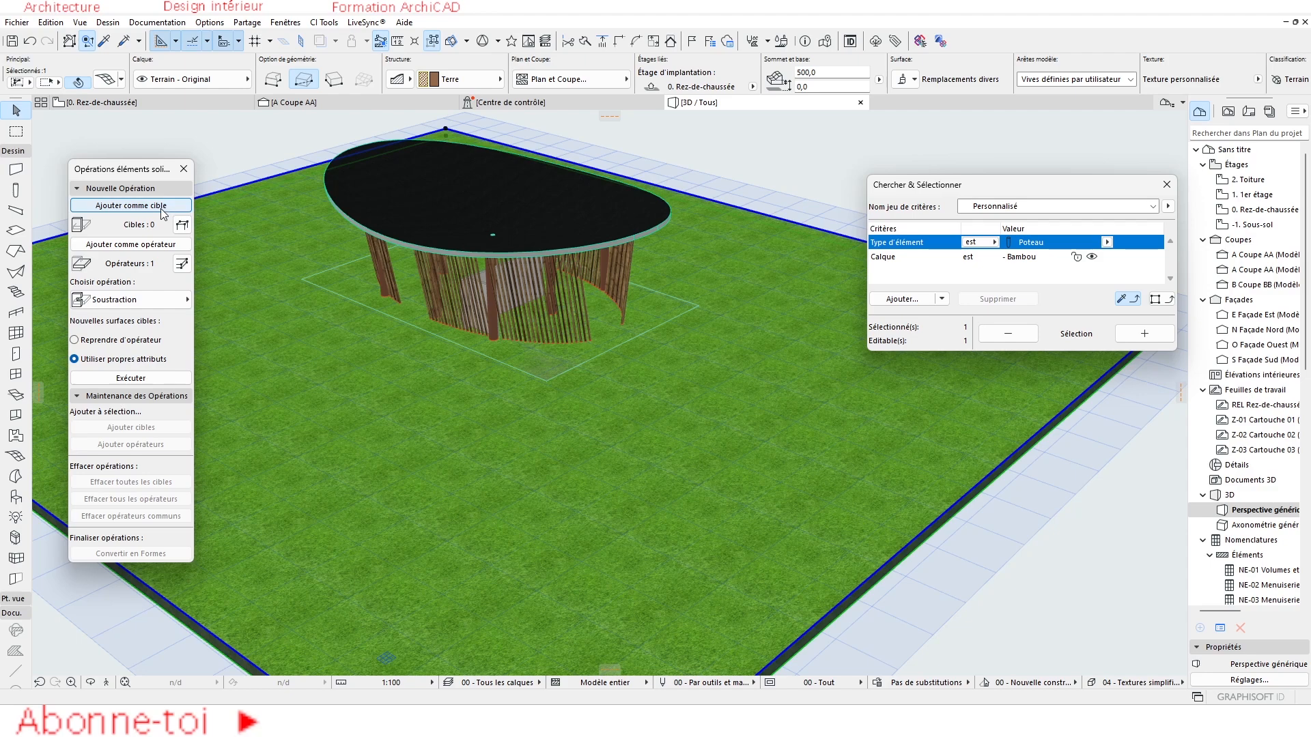
pyautogui.click(142, 379)
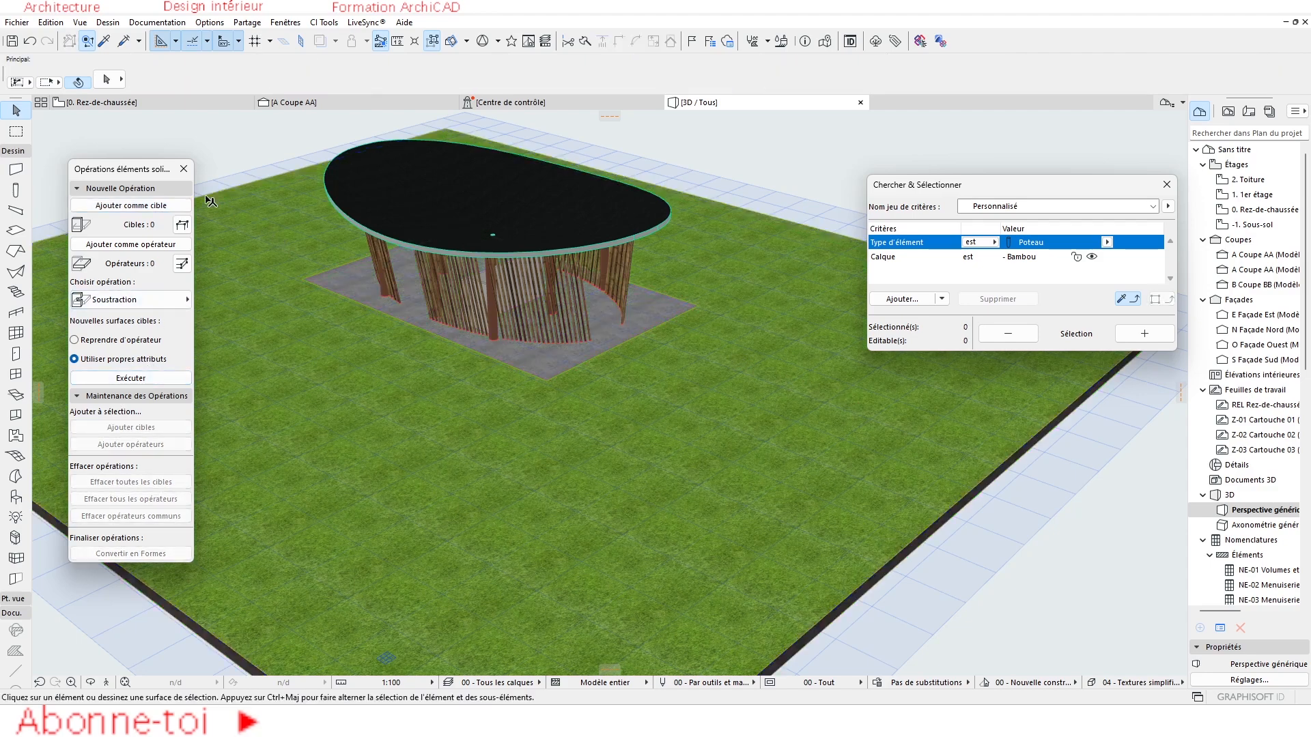
pyautogui.click(183, 169)
pyautogui.scroll(10, 660, 386)
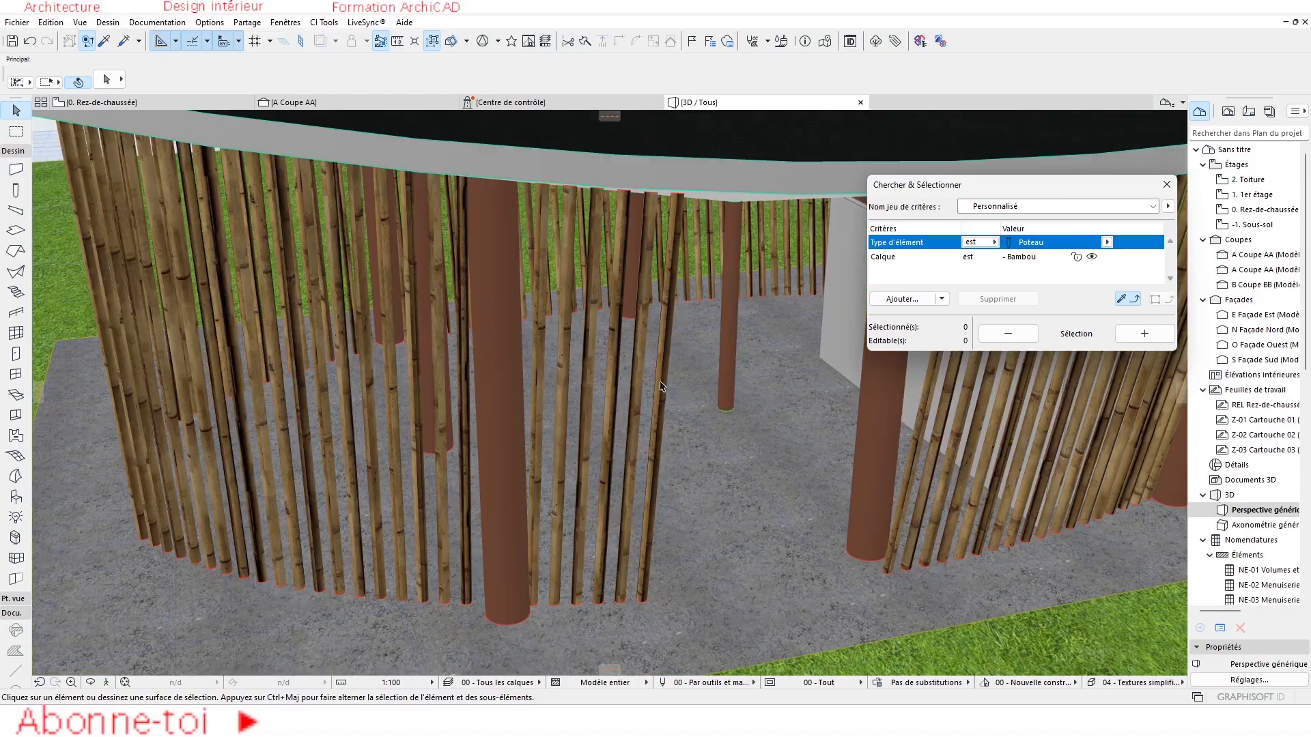
pyautogui.scroll(-10, 660, 387)
pyautogui.keyDown('shift'); pyautogui.moveTo(710, 420); pyautogui.dragTo(410, 440, button='middle'); pyautogui.keyUp('shift')
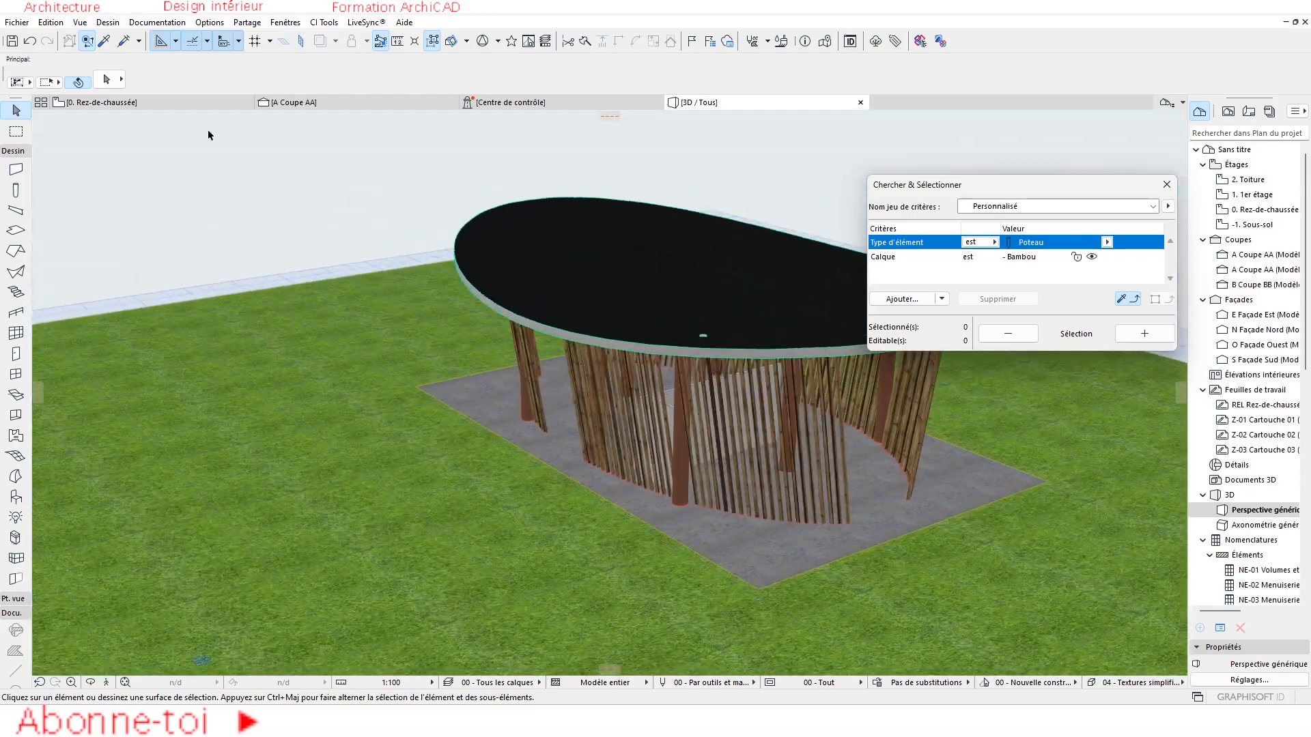
pyautogui.scroll(-6, 374, 267)
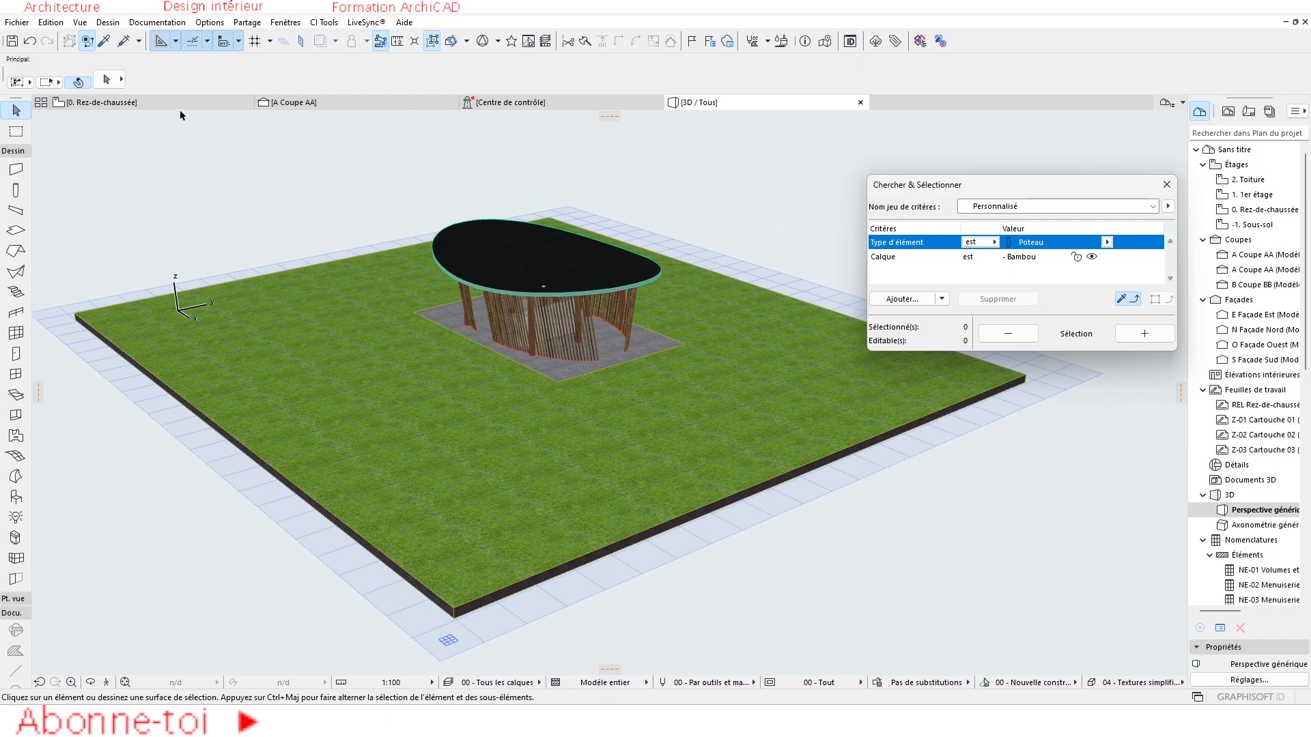
# Step: Enlarge the terrain mesh in the ground floor plan by offsetting its lower, right and left edges outward
pyautogui.click(137, 102)
pyautogui.moveTo(419, 535); pyautogui.dragTo(418, 454, button='middle')
pyautogui.click(447, 418)
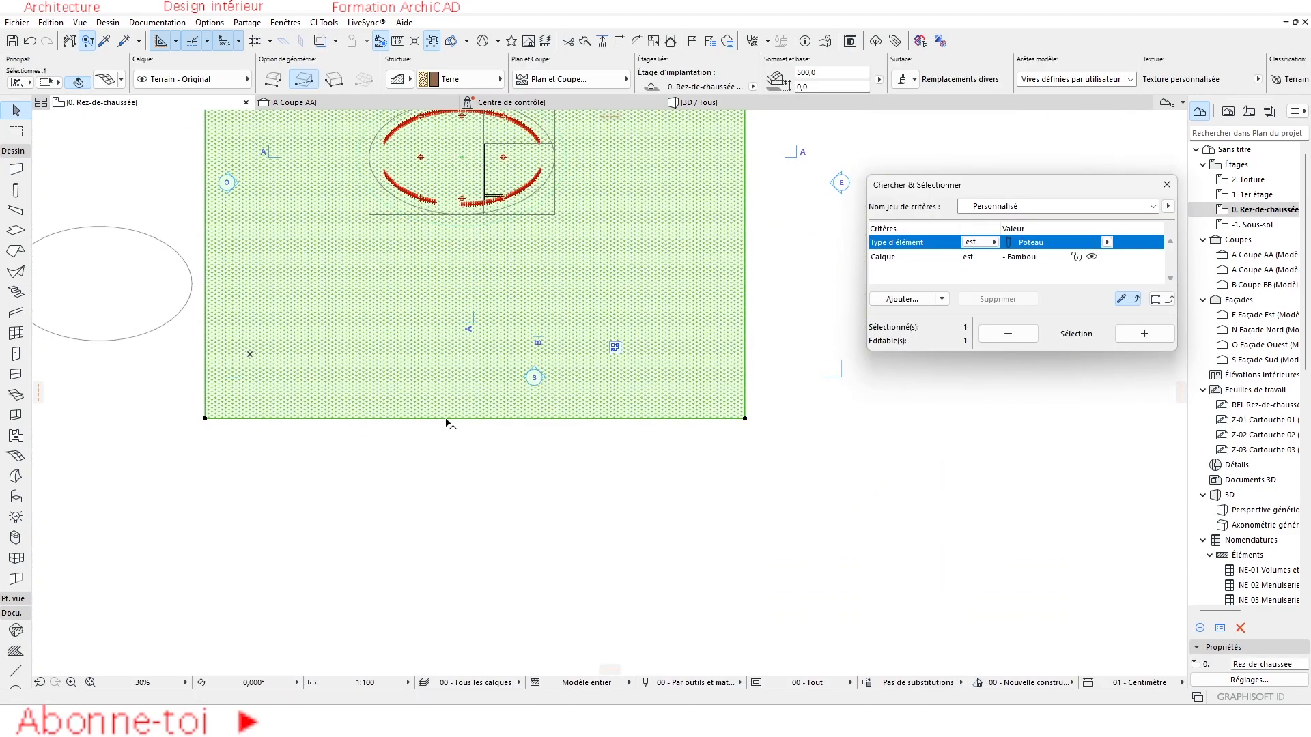
pyautogui.click(447, 418)
pyautogui.scroll(-3, 460, 503)
pyautogui.click(521, 401)
pyautogui.click(607, 554)
pyautogui.click(577, 345)
pyautogui.click(707, 339)
pyautogui.click(315, 292)
pyautogui.click(229, 289)
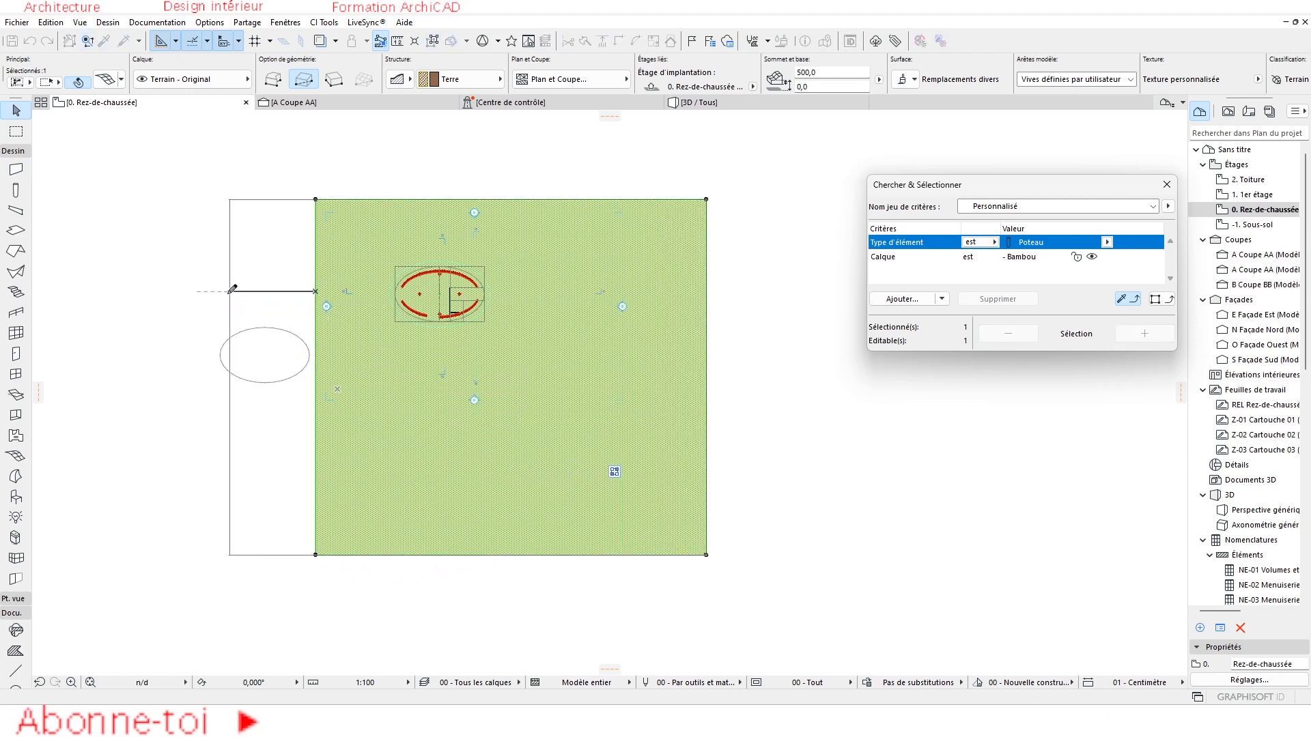
pyautogui.click(51, 369)
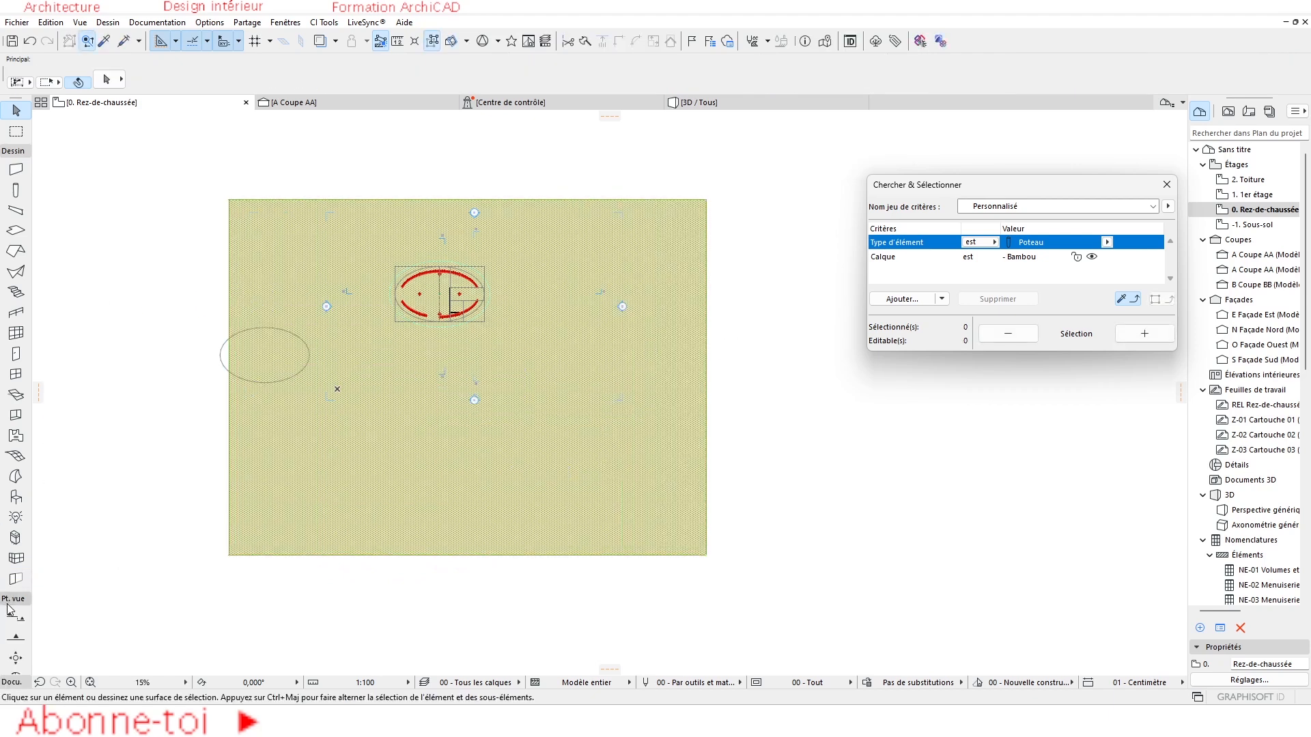
# Step: Draw a winding spline for the path from the slab's lower edge at the central column axis to the mesh's lower edge
pyautogui.click(16, 151)
pyautogui.click(15, 305)
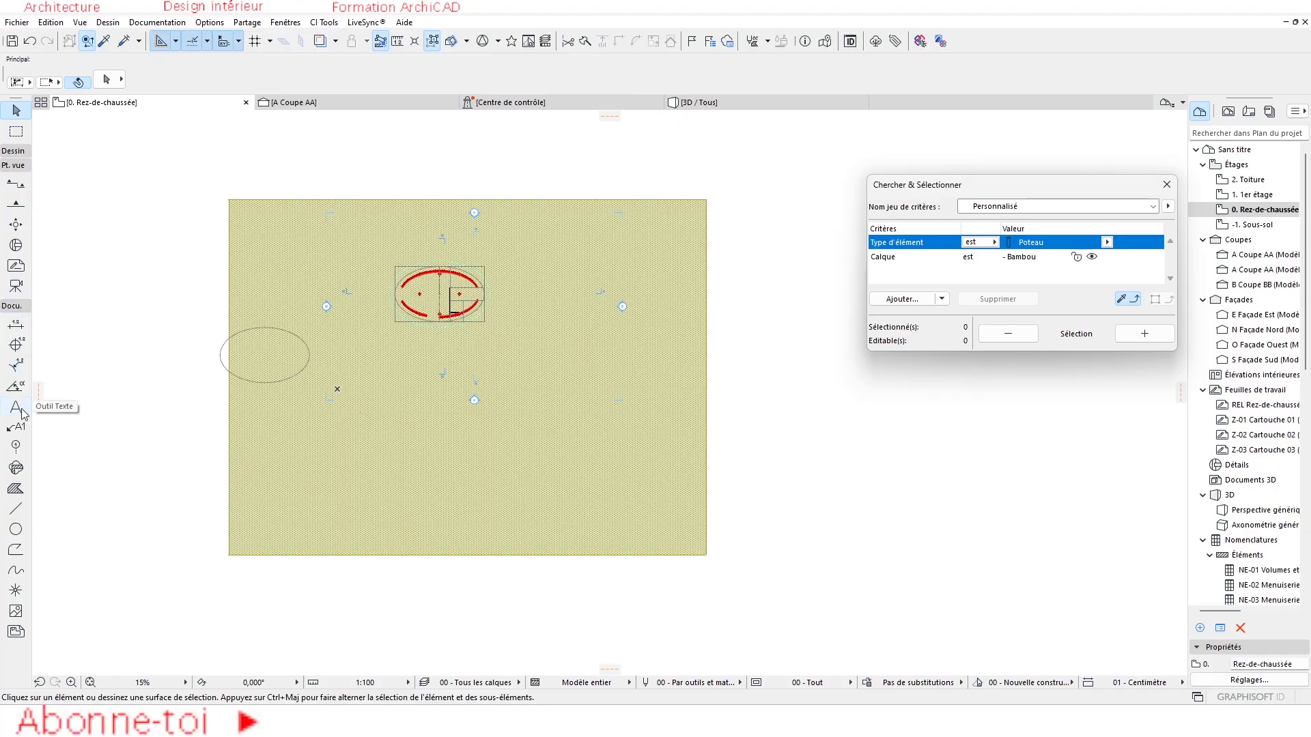
pyautogui.click(16, 571)
pyautogui.scroll(10, 377, 321)
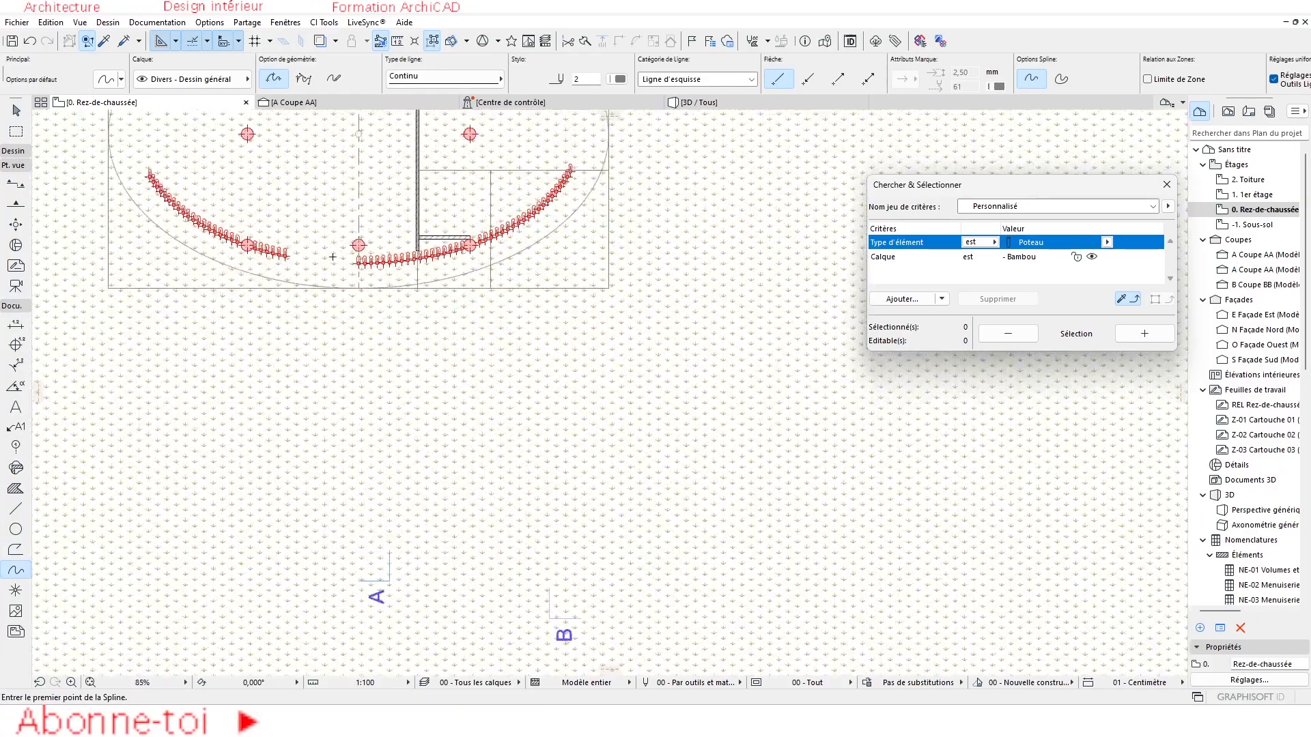
pyautogui.click(377, 316)
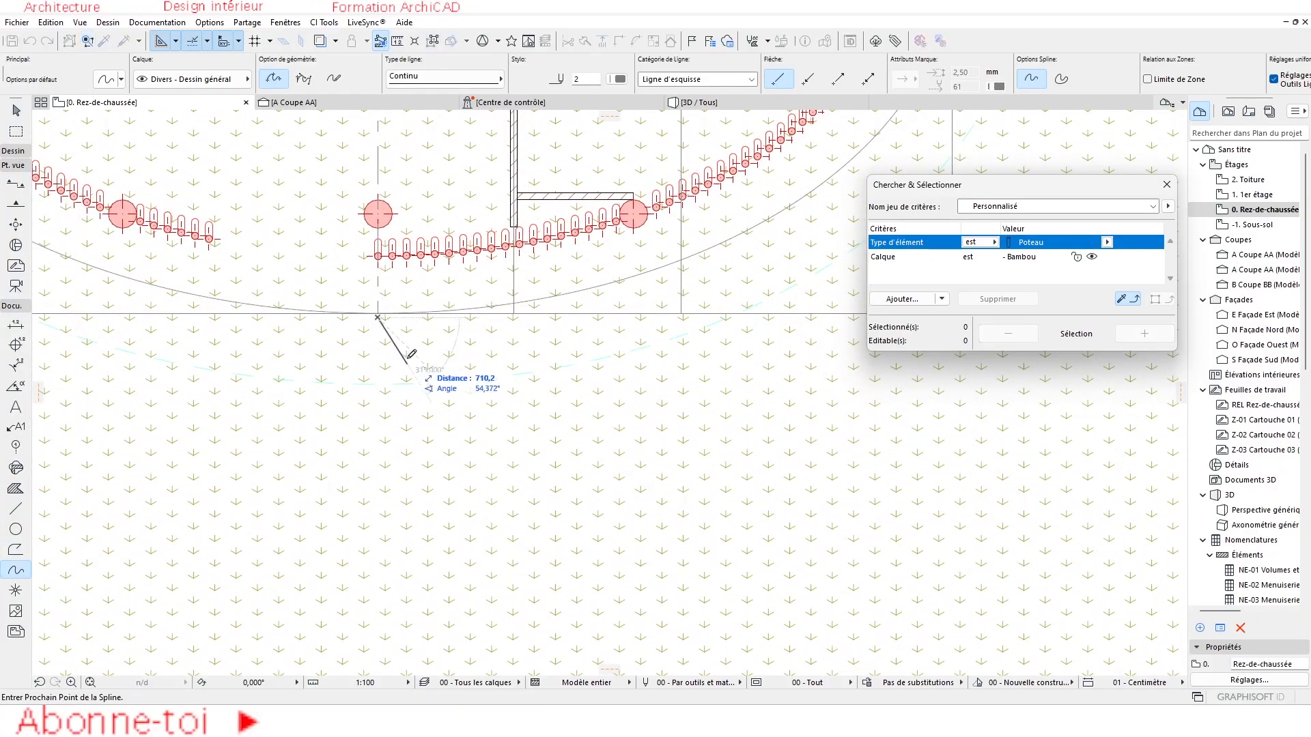
pyautogui.scroll(-6, 382, 341)
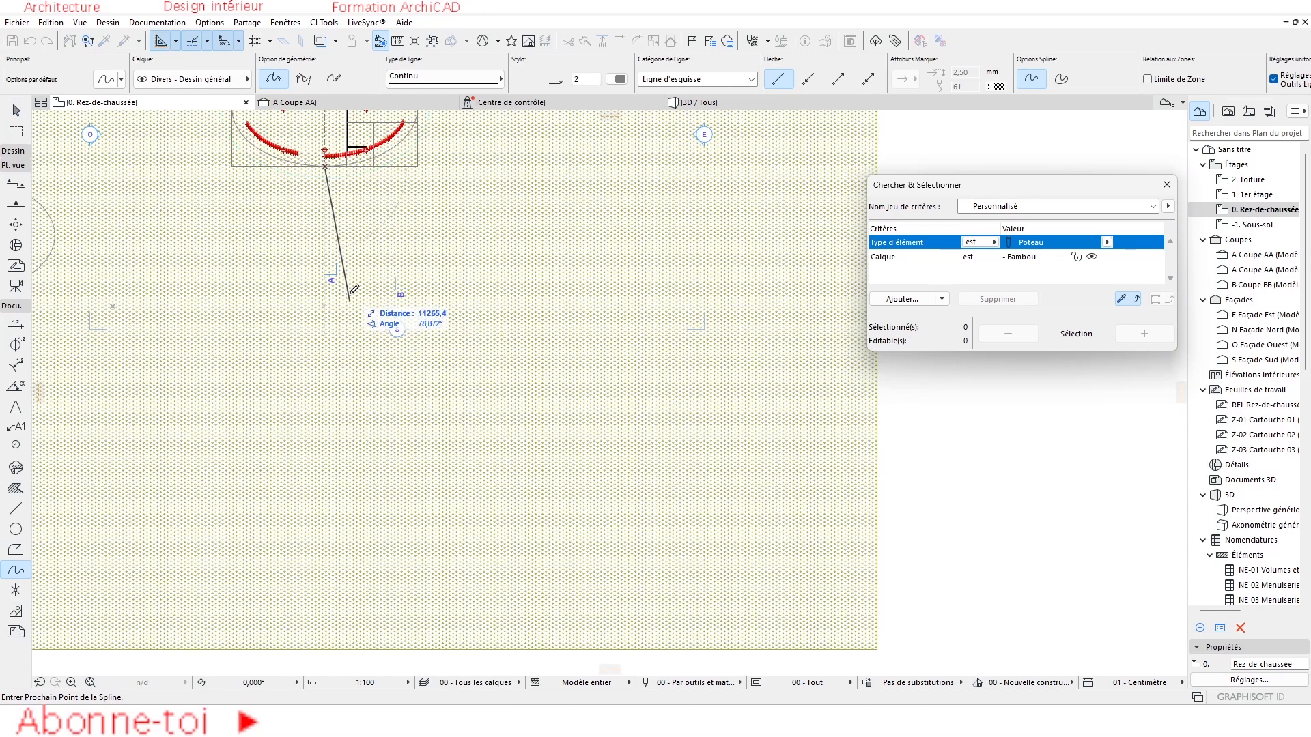
pyautogui.click(345, 301)
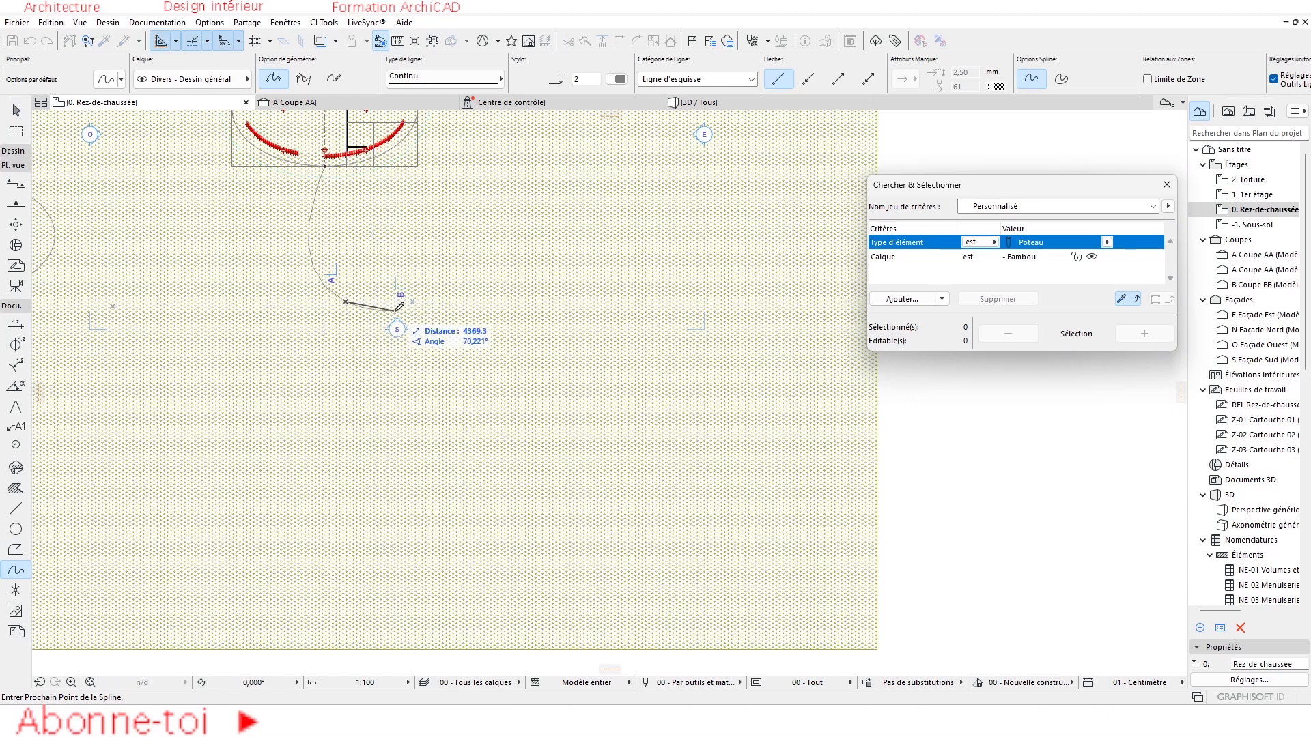
pyautogui.click(413, 383)
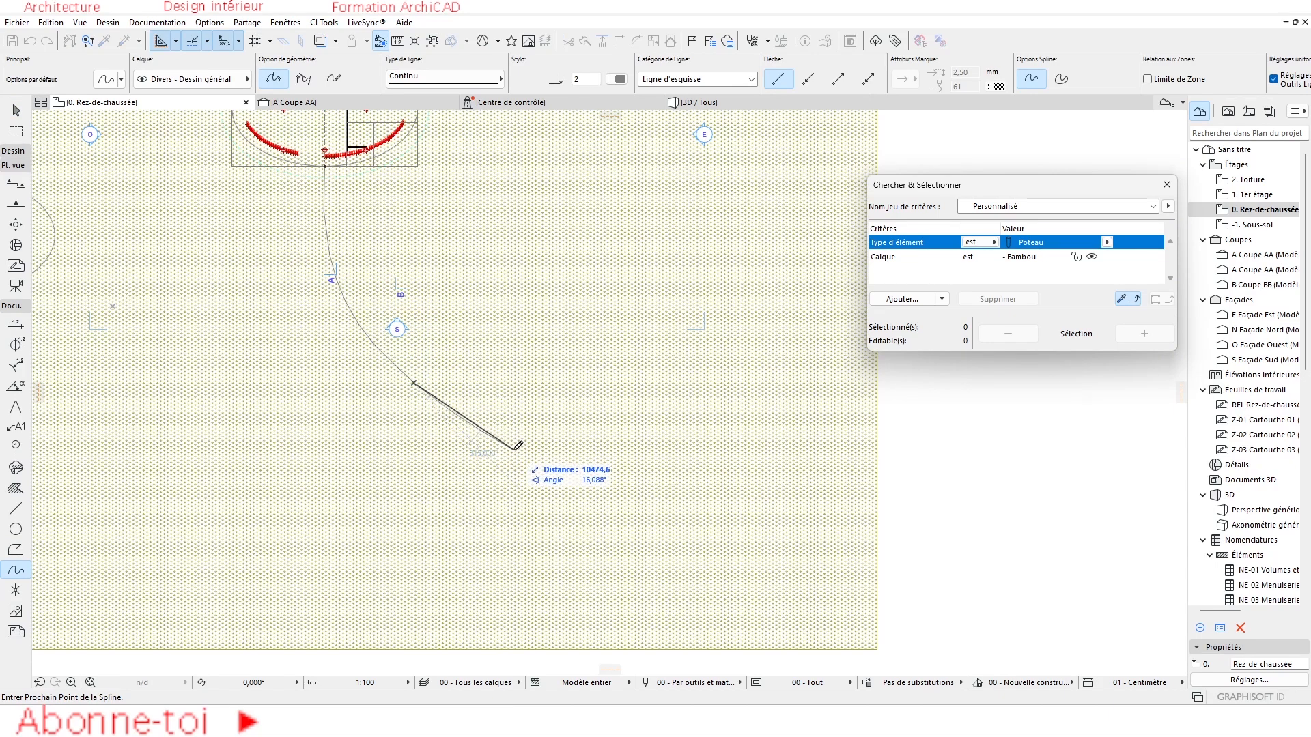
pyautogui.click(549, 522)
pyautogui.click(636, 620)
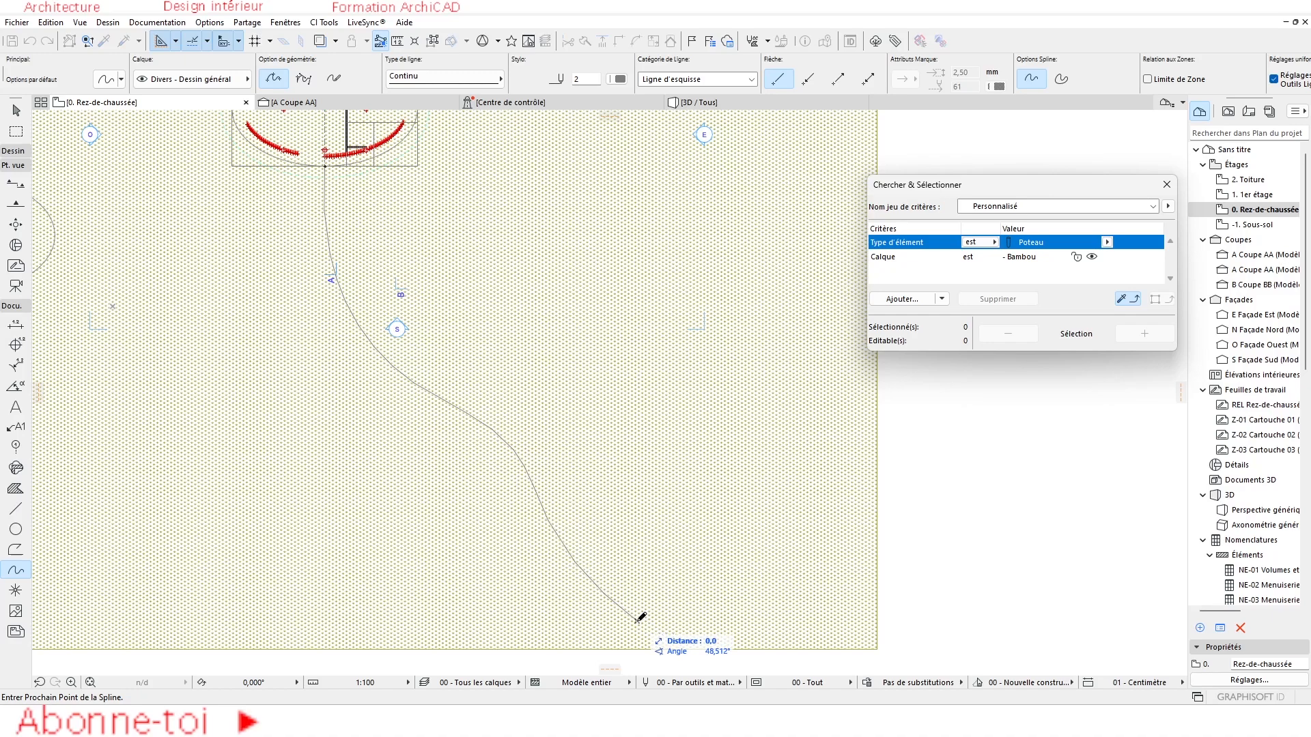
pyautogui.rightClick(651, 631)
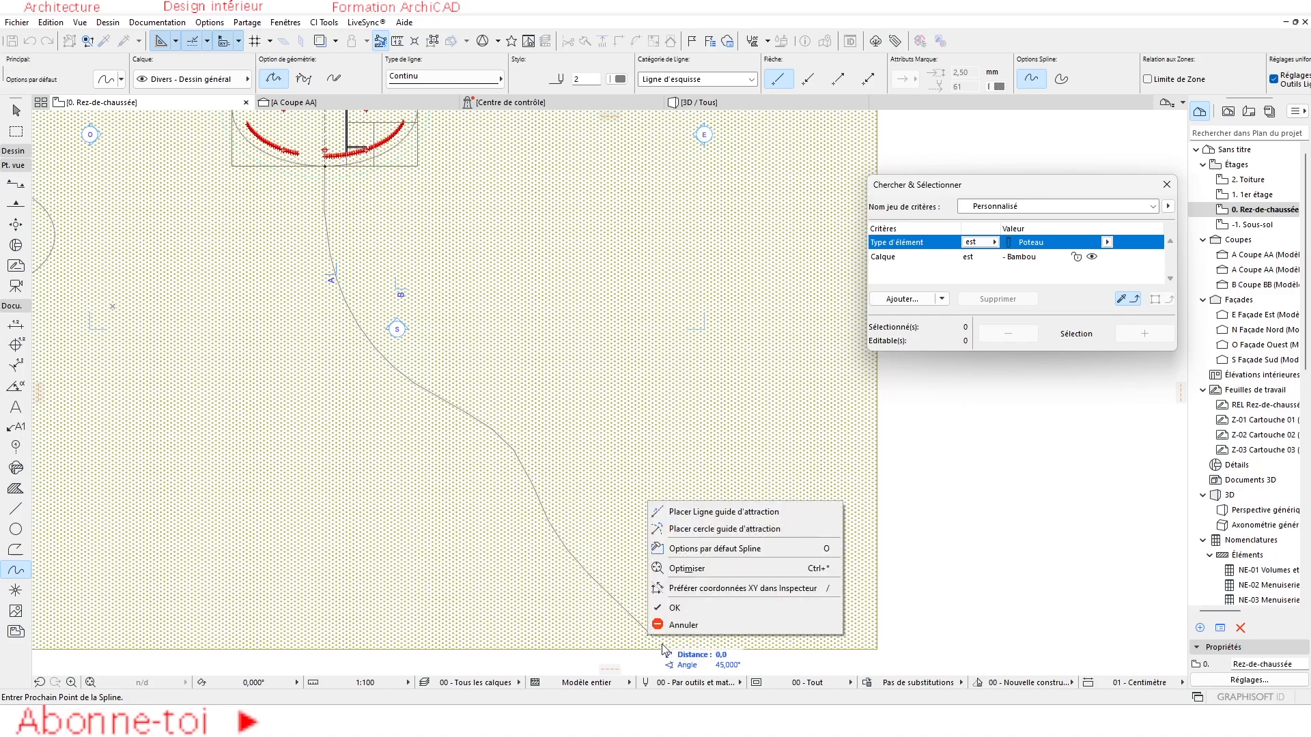
pyautogui.click(676, 625)
pyautogui.scroll(2, 219, 111)
pyautogui.moveTo(306, 138); pyautogui.dragTo(328, 151, button='middle')
pyautogui.press('Escape')
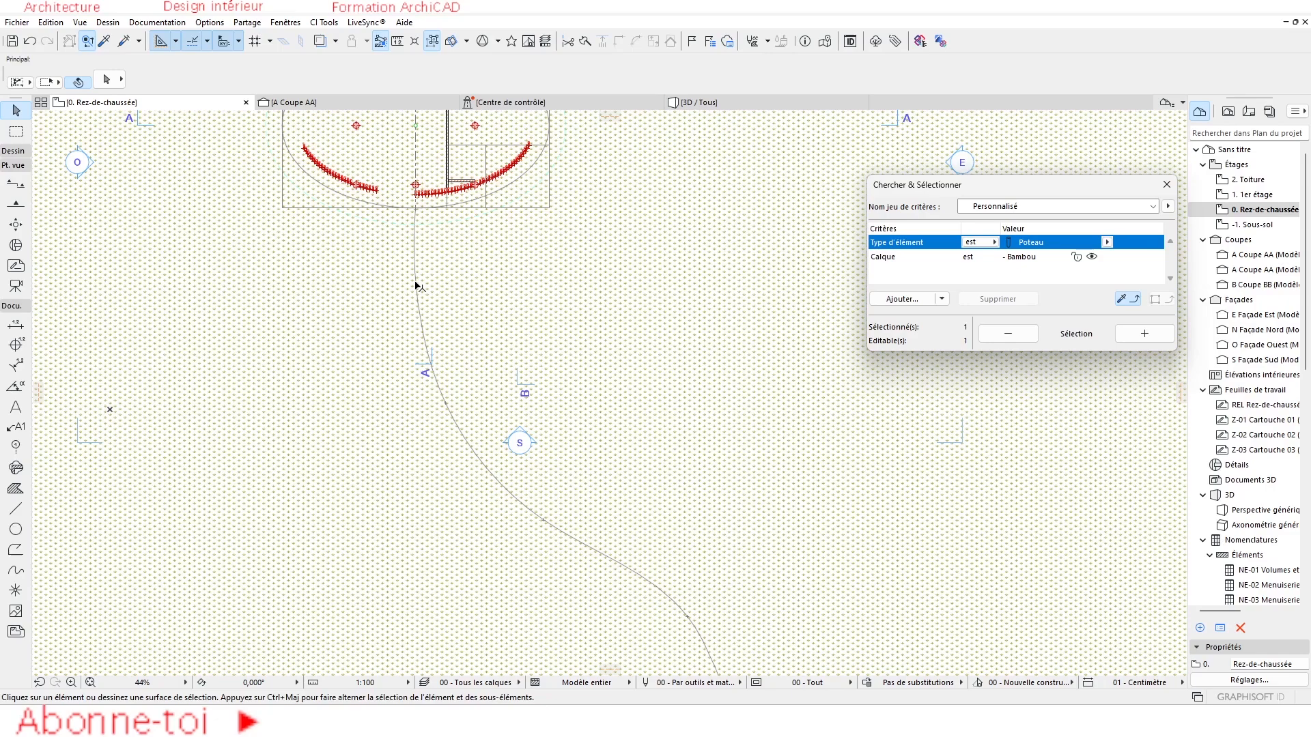
# Step: Create an offset copy of the path spline on its left side to form the path's second edge
pyautogui.click(416, 285)
pyautogui.moveTo(416, 287); pyautogui.dragTo(398, 296)
pyautogui.press('ctrl')
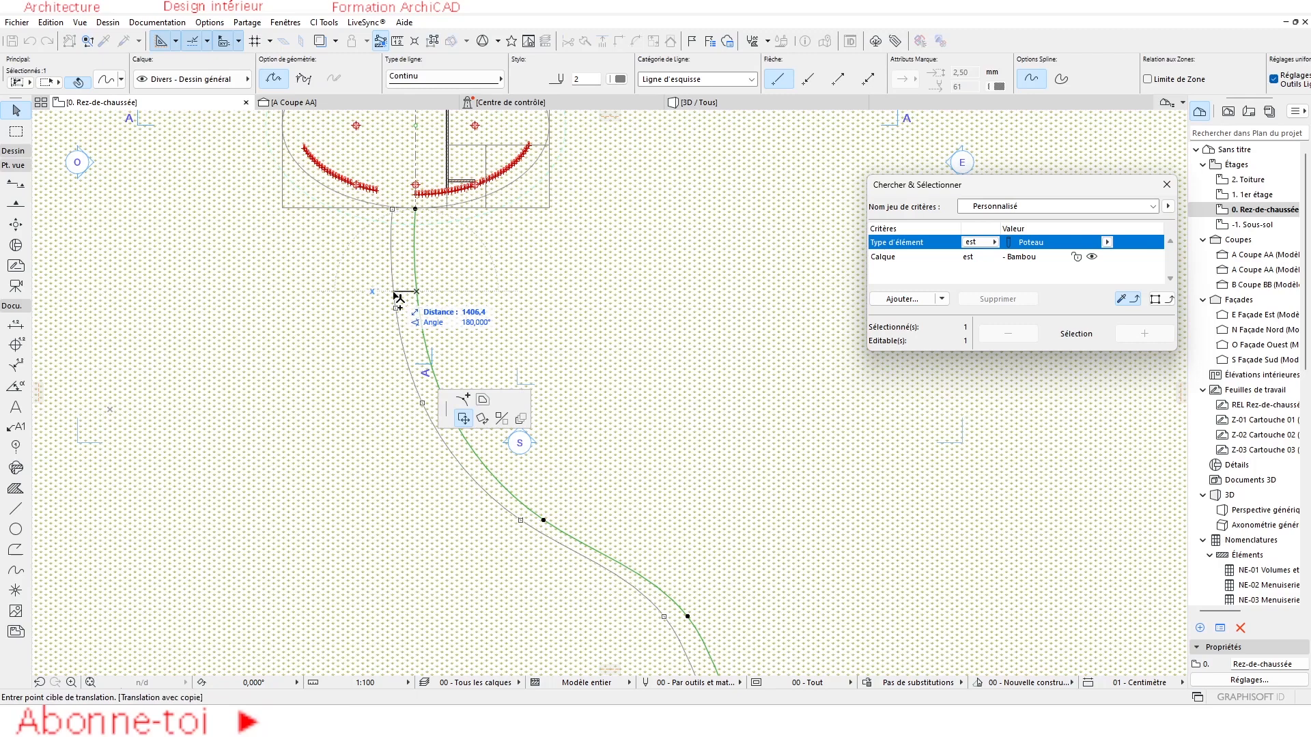
pyautogui.click(483, 399)
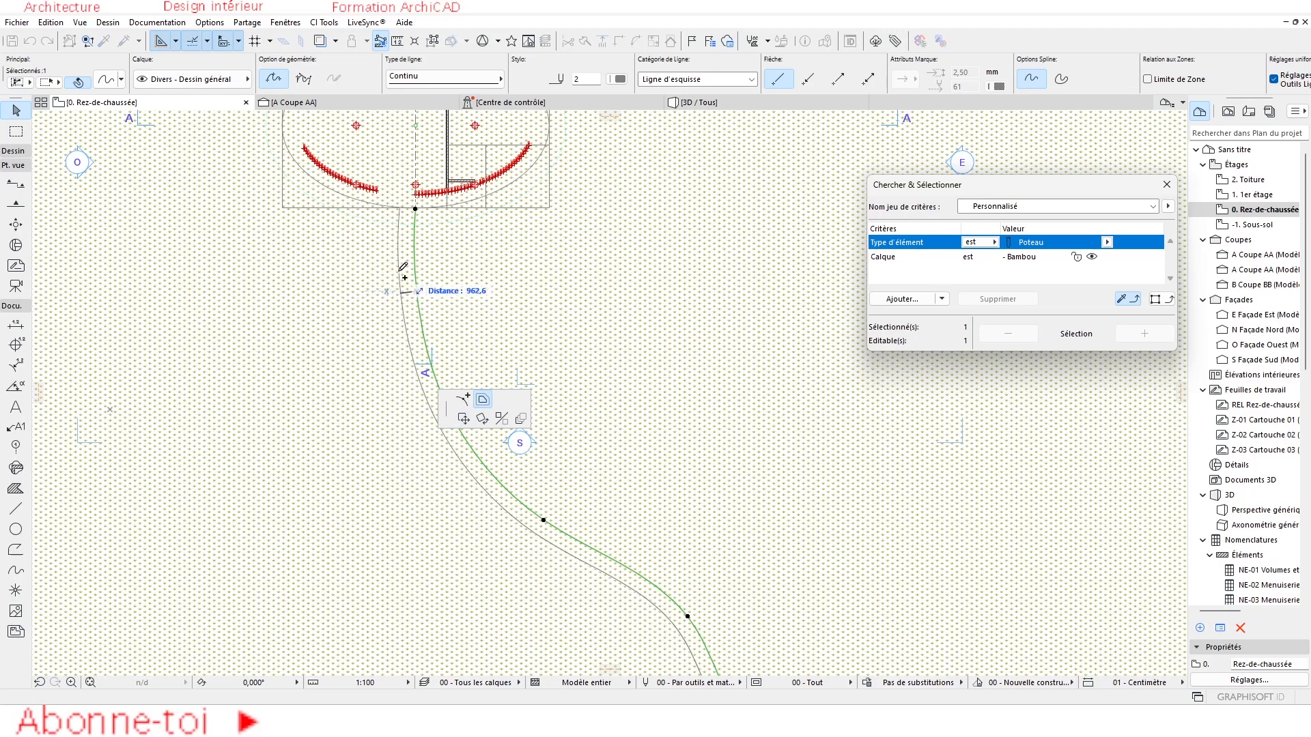
pyautogui.press('Return')
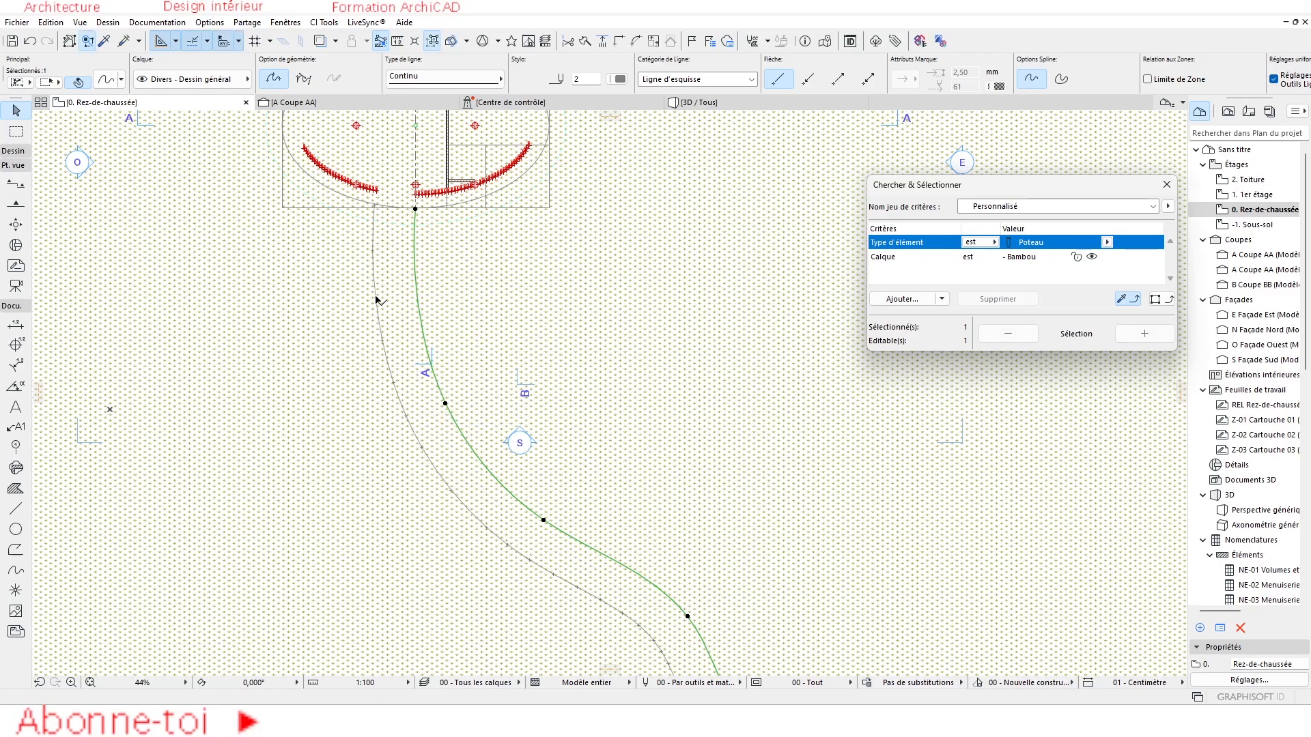
pyautogui.scroll(-3, 502, 294)
pyautogui.moveTo(545, 315); pyautogui.dragTo(353, 193, button='middle')
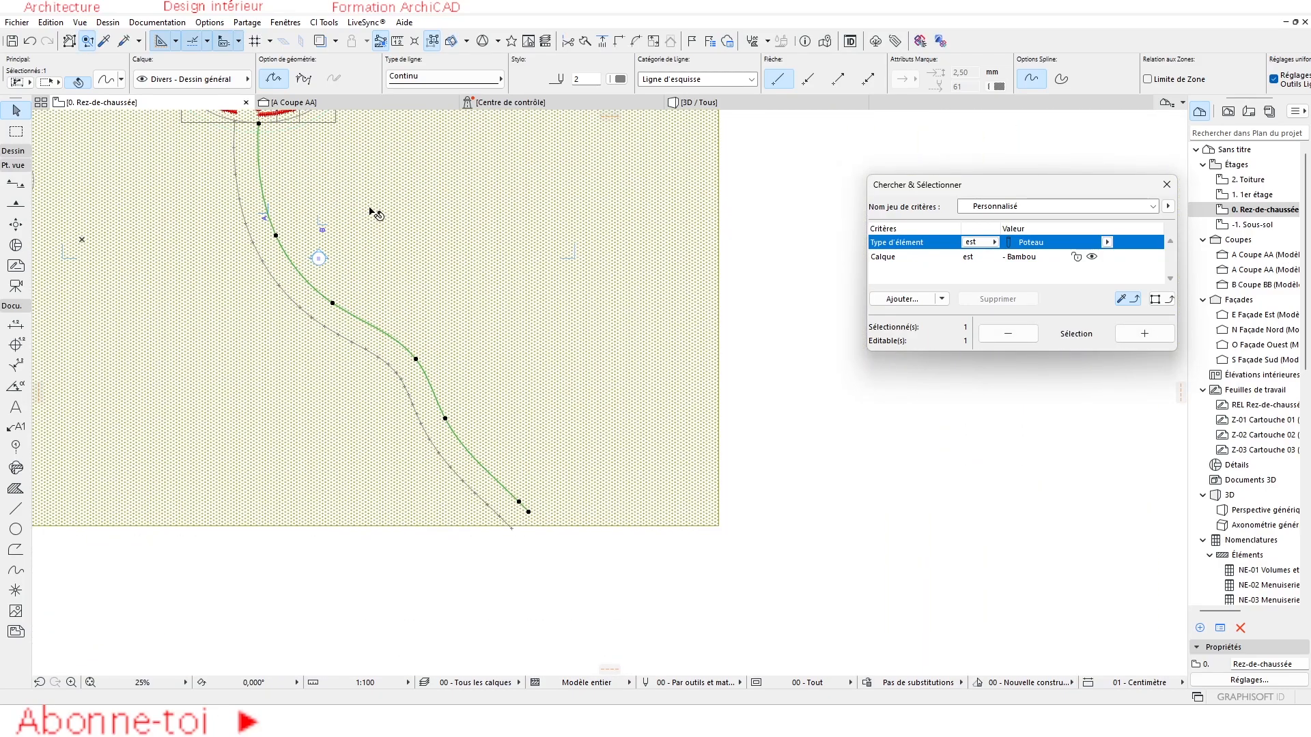
pyautogui.press('Escape')
# Step: Pick up the settings of the slab-edge line and close the path's far end with a straight line across both splines
pyautogui.scroll(3, 262, 189)
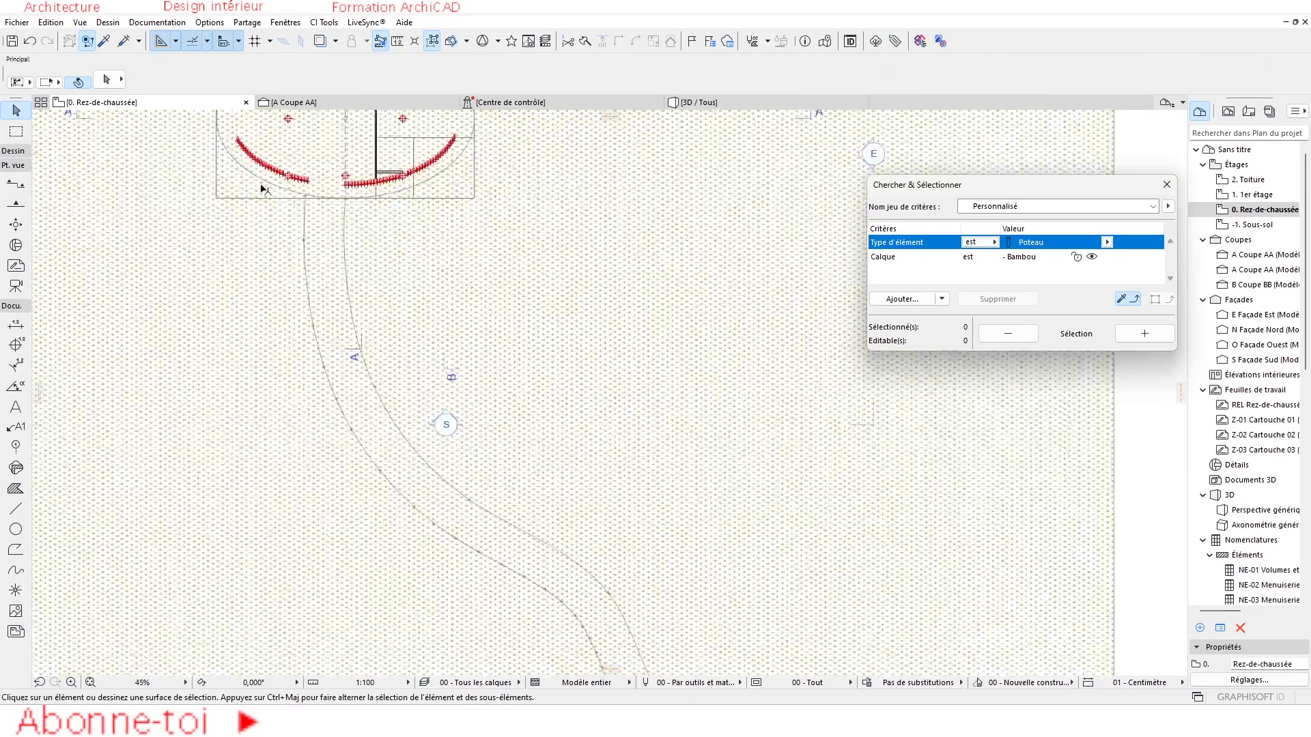
pyautogui.scroll(6, 262, 189)
pyautogui.scroll(7, 398, 228)
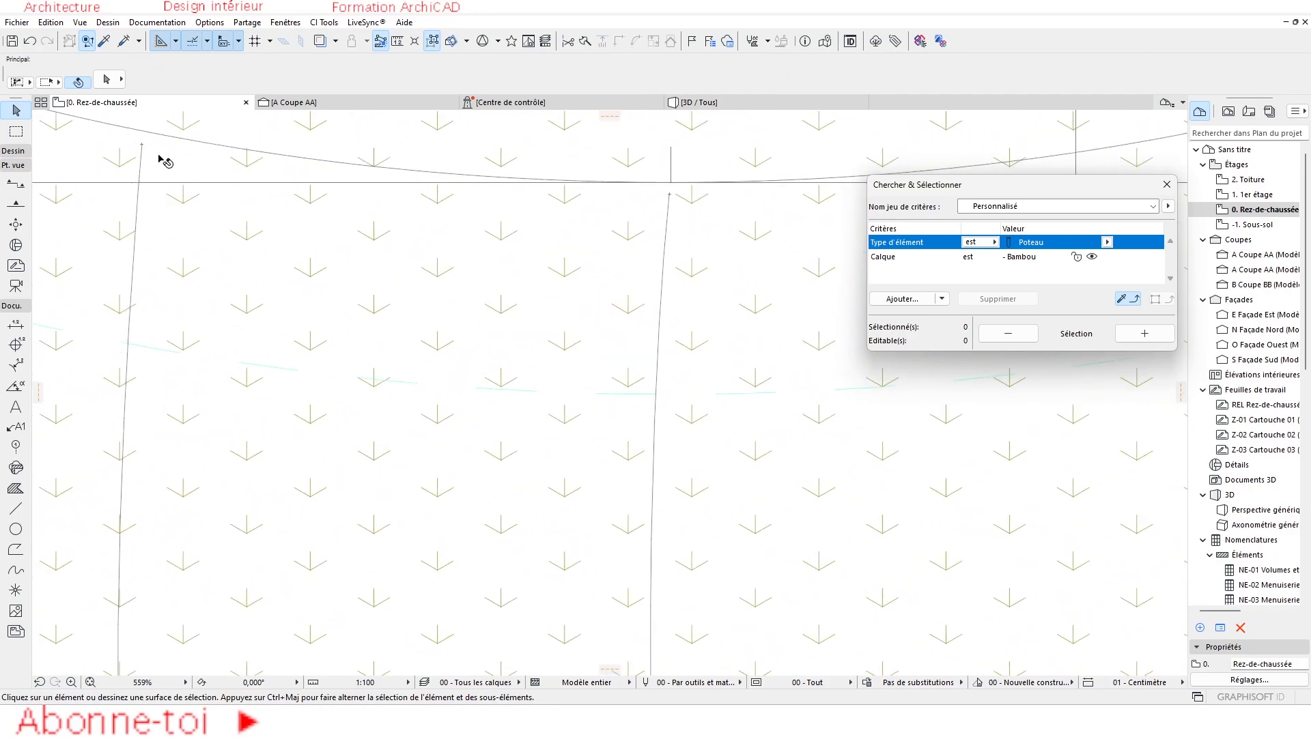
pyautogui.keyDown('alt'); pyautogui.click(179, 183); pyautogui.keyUp('alt')
pyautogui.scroll(-16, 300, 195)
pyautogui.moveTo(328, 300); pyautogui.dragTo(251, 181, button='middle')
pyautogui.scroll(5, 403, 421)
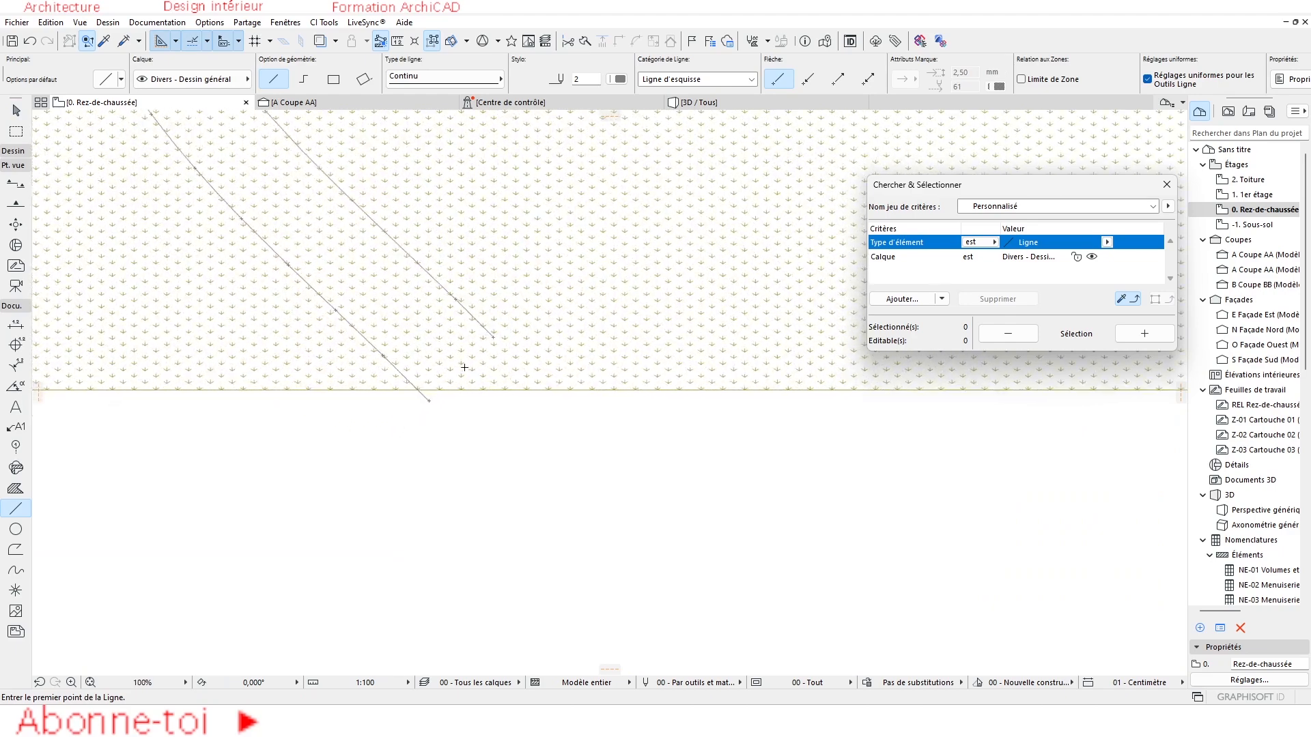
pyautogui.click(408, 420)
pyautogui.click(514, 317)
pyautogui.scroll(-9, 502, 304)
pyautogui.moveTo(364, 198); pyautogui.dragTo(383, 354, button='middle')
pyautogui.scroll(-4, 378, 349)
pyautogui.moveTo(209, 270); pyautogui.dragTo(265, 317, button='middle')
pyautogui.press('Escape')
pyautogui.scroll(4, 416, 335)
pyautogui.scroll(1, 412, 321)
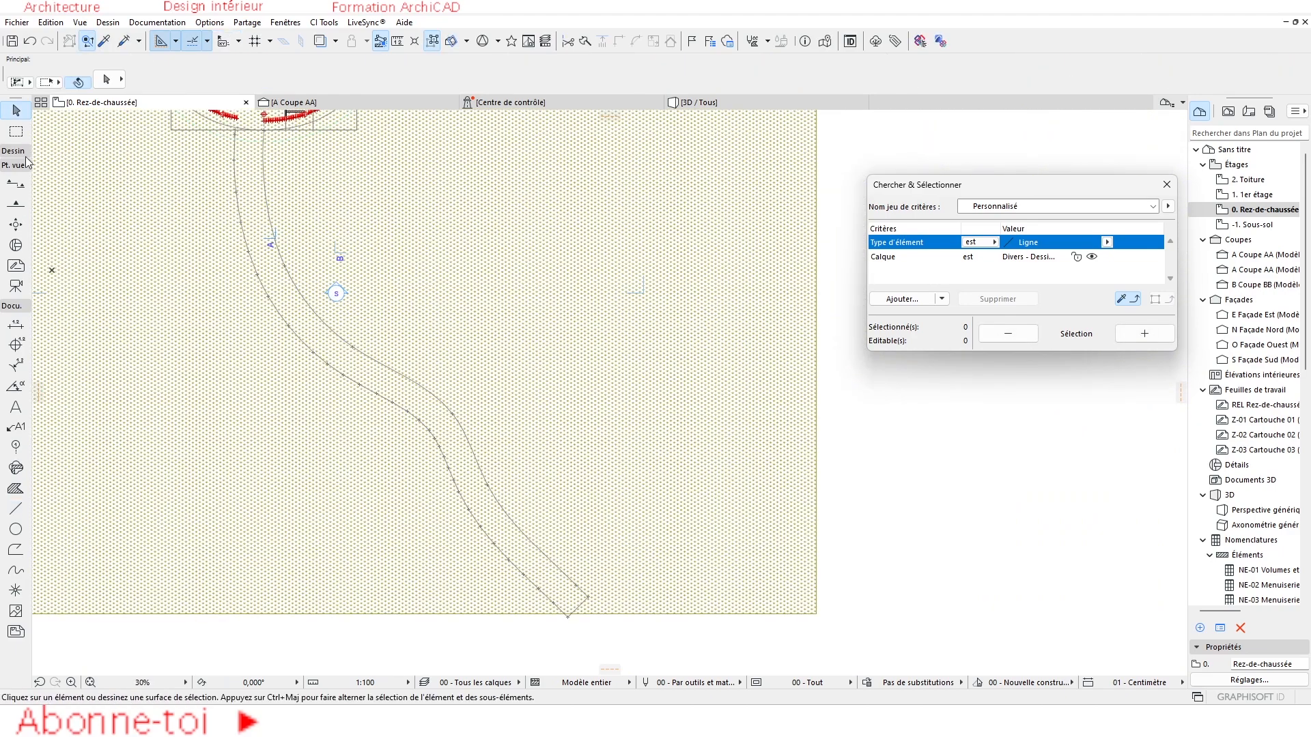
# Step: Start a new slab and set its default thickness to 200
pyautogui.click(16, 151)
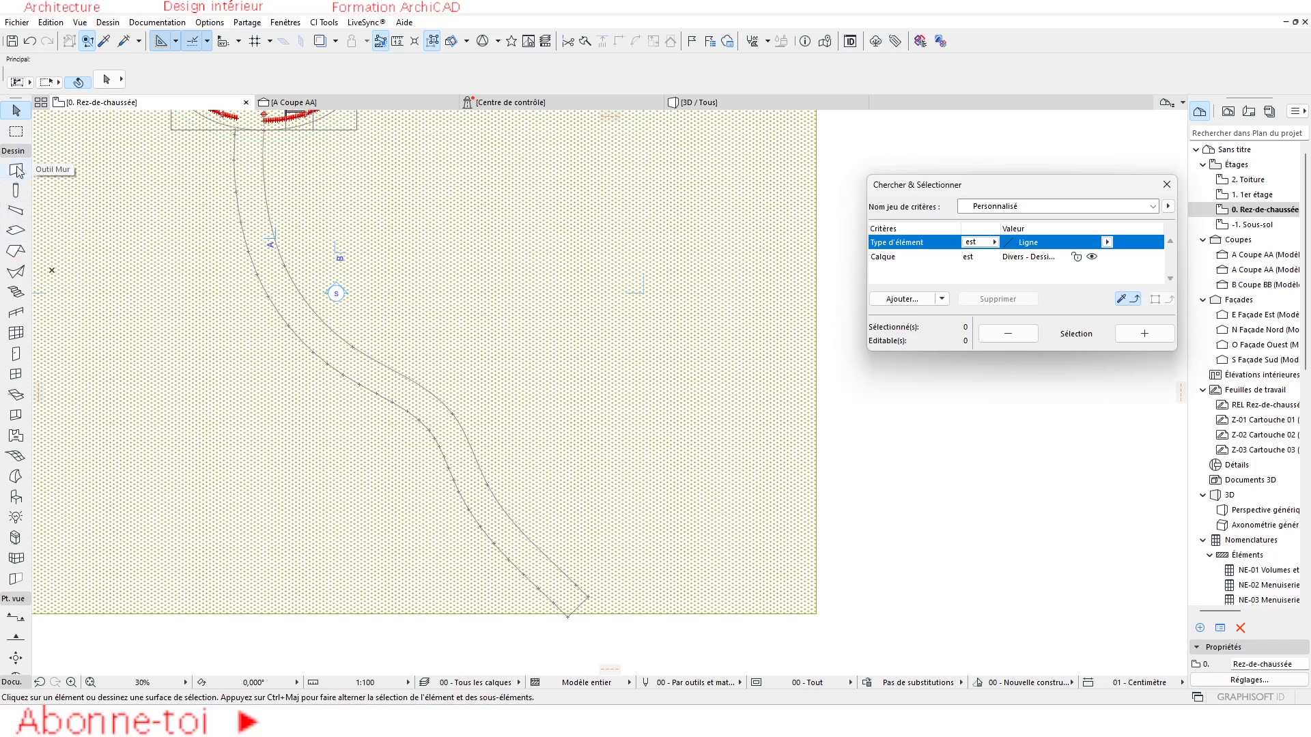
pyautogui.click(16, 170)
pyautogui.click(15, 231)
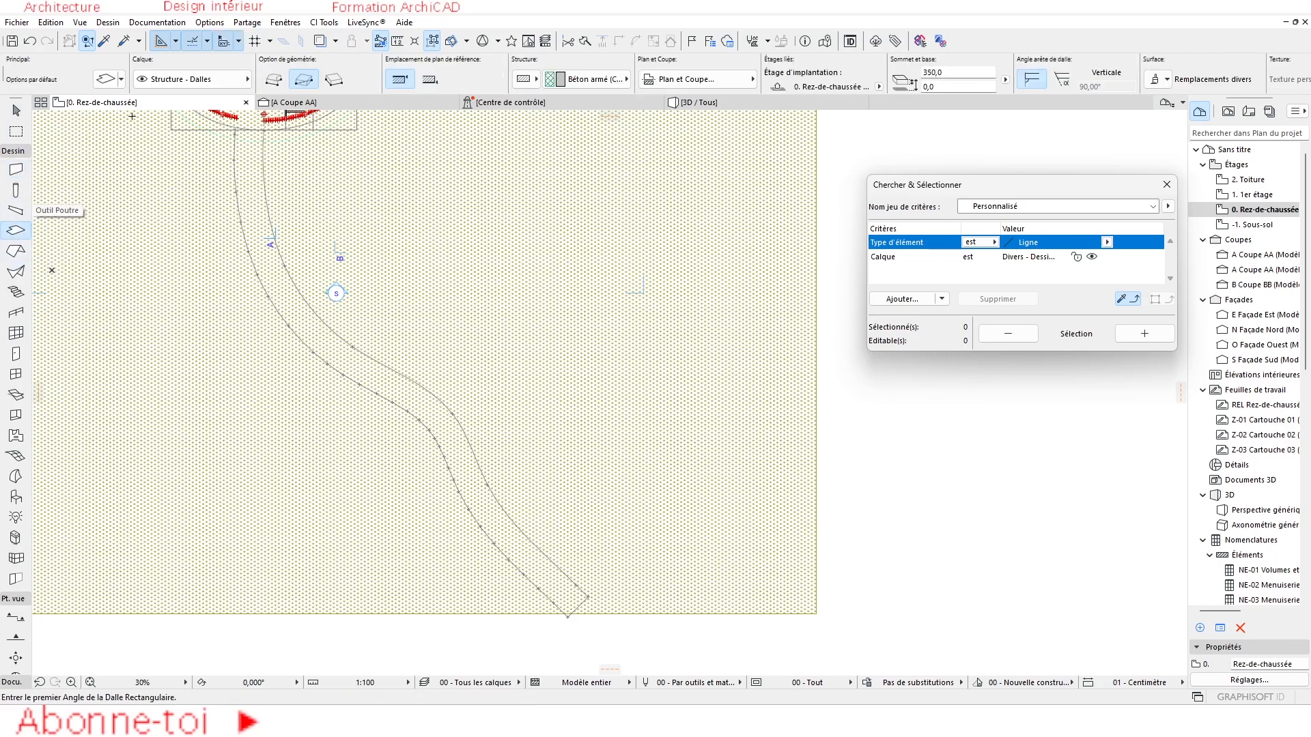
pyautogui.click(113, 87)
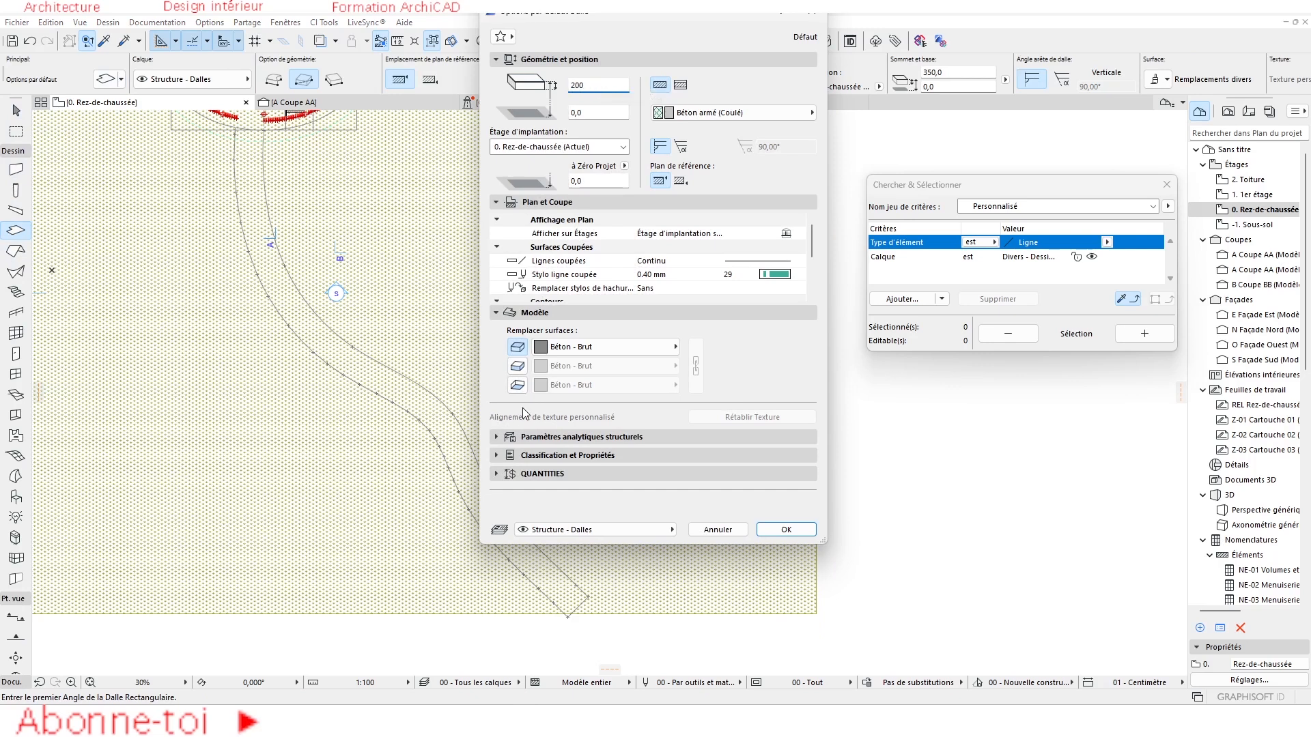
# Step: Override the slab's top surface with Sol - Pavés en pierre 08 and accept the settings
pyautogui.click(604, 346)
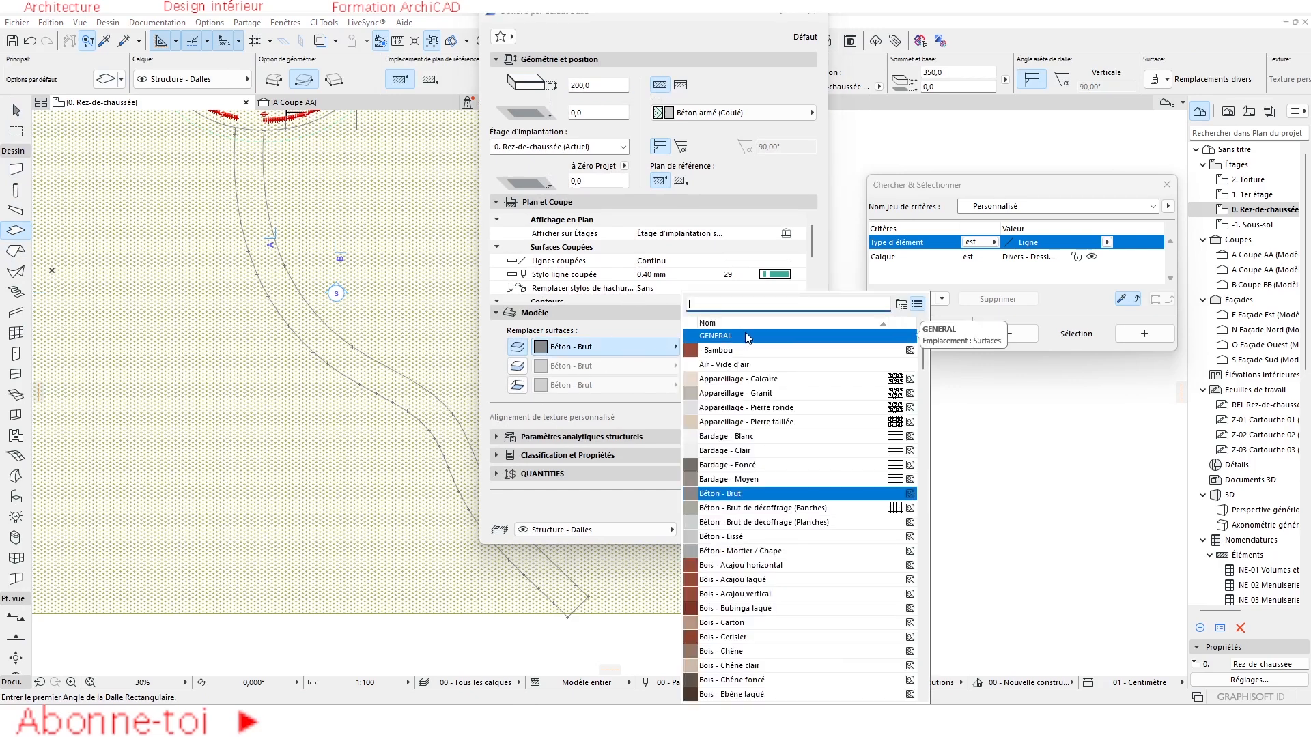
pyautogui.write('surface')
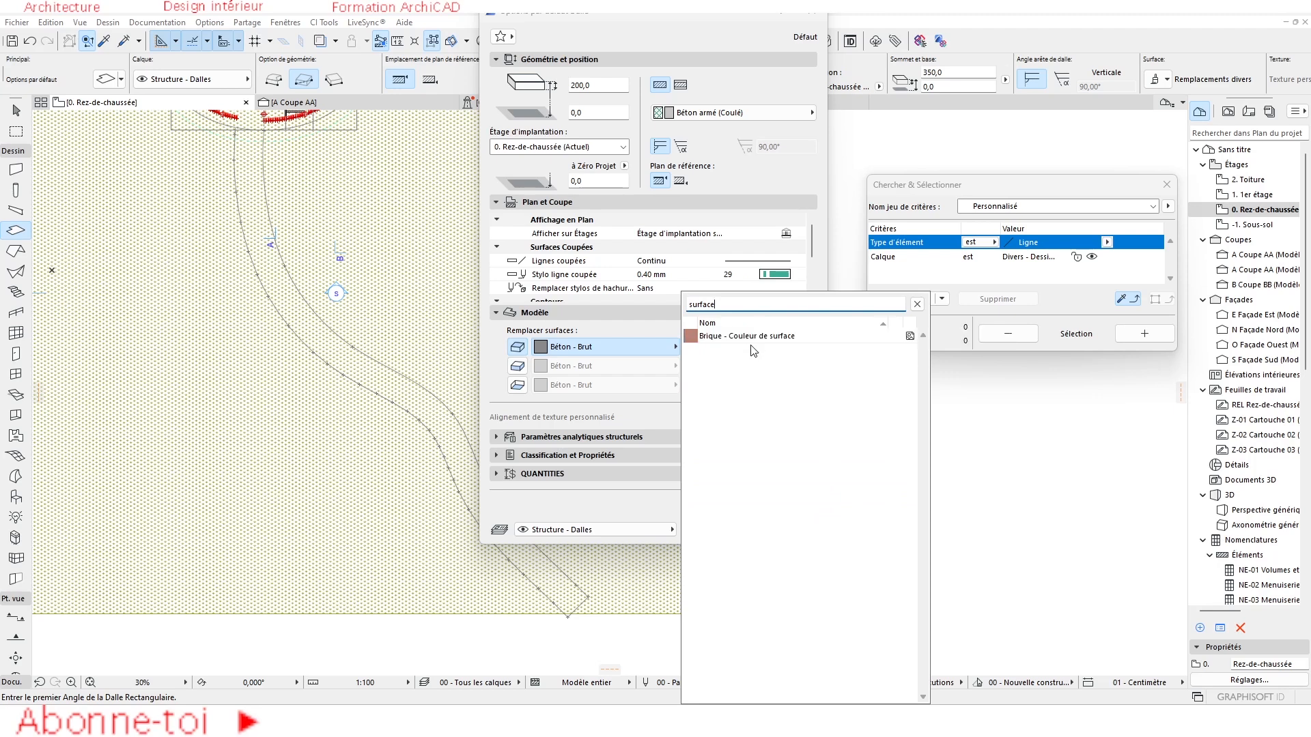
pyautogui.press('BackSpace')
pyautogui.press('BackSpace')
pyautogui.press('BackSpace')
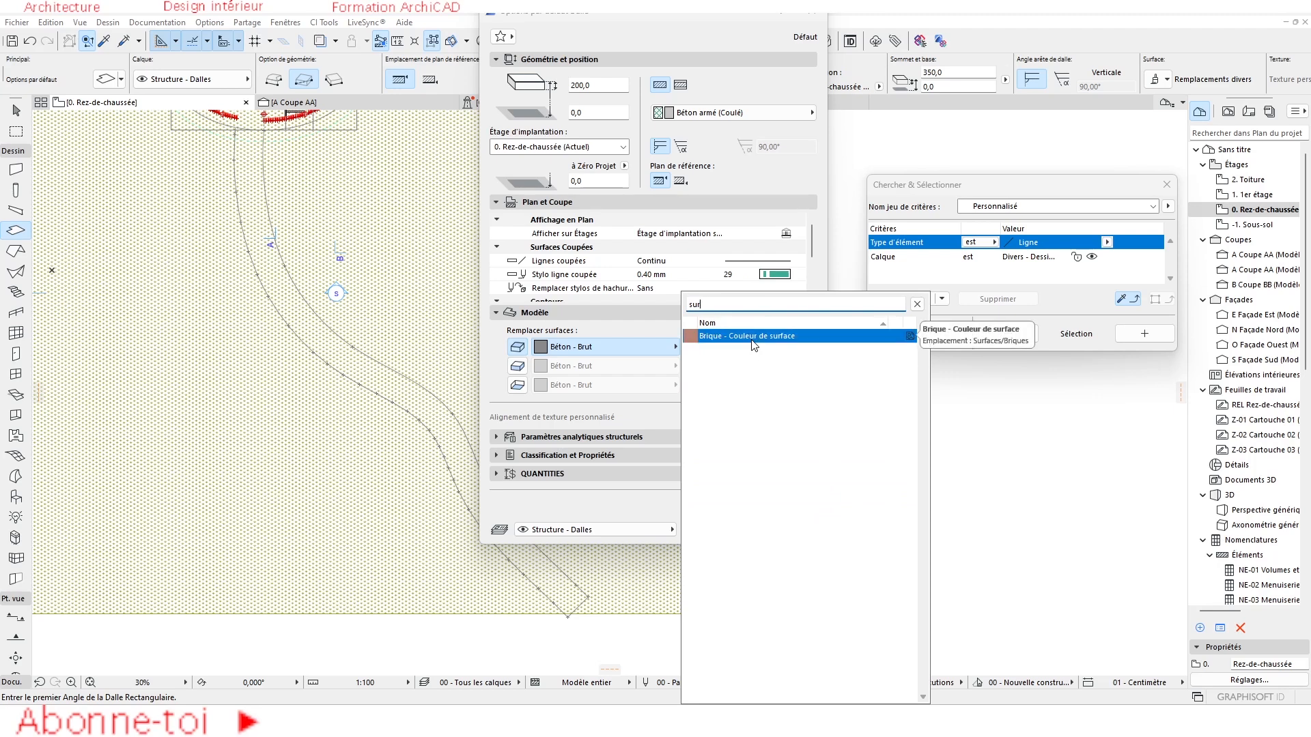
pyautogui.press('BackSpace')
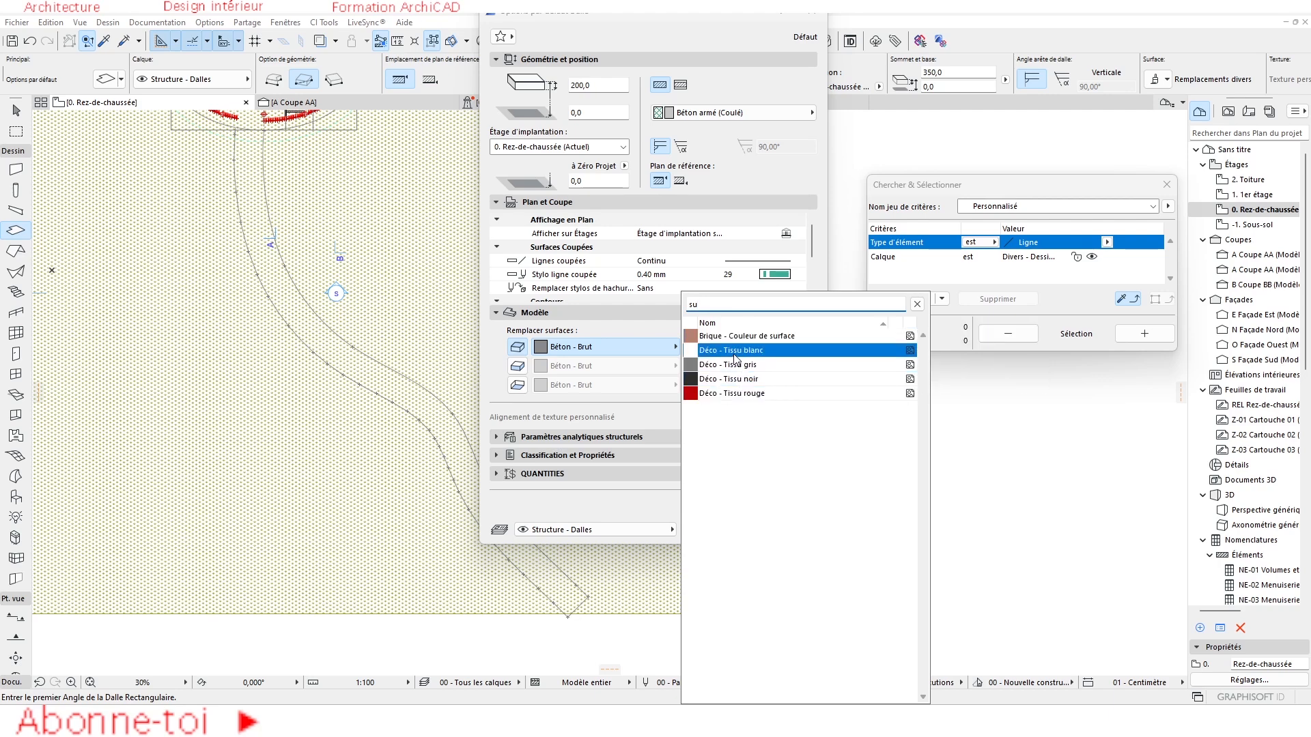
pyautogui.press('BackSpace')
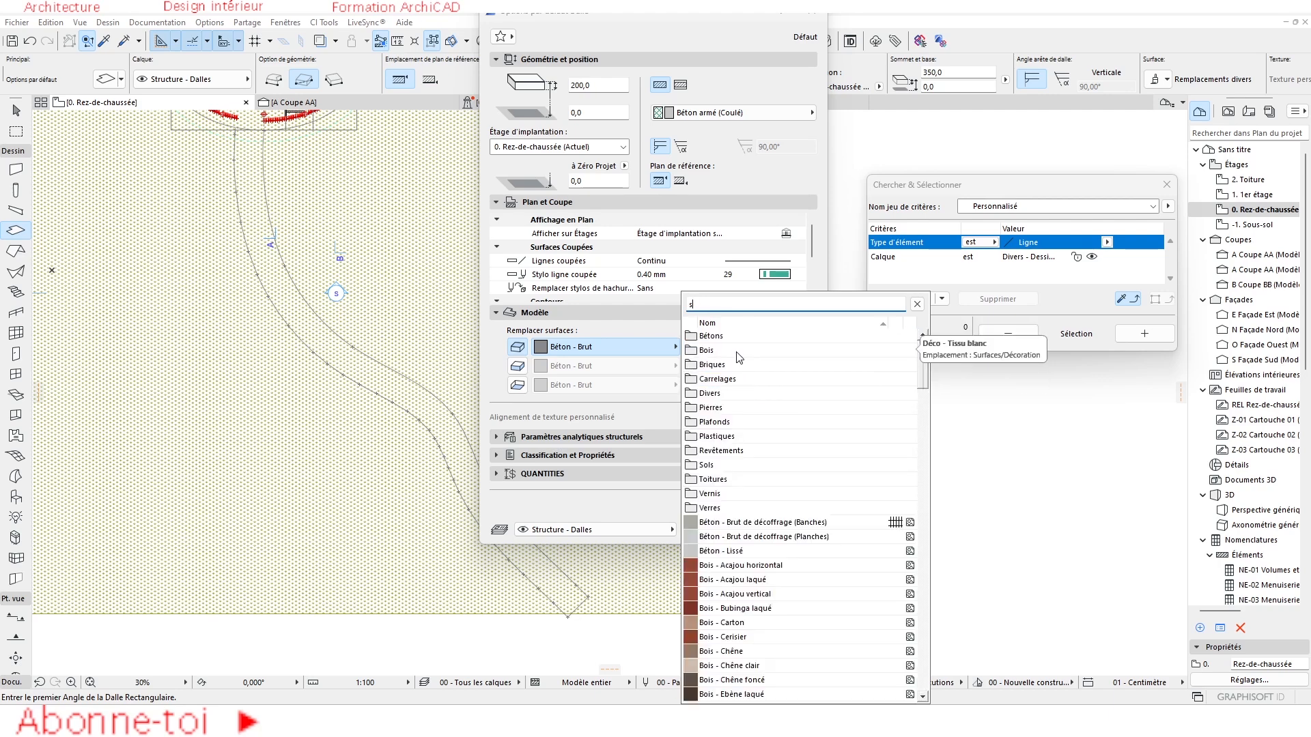
pyautogui.write('ol')
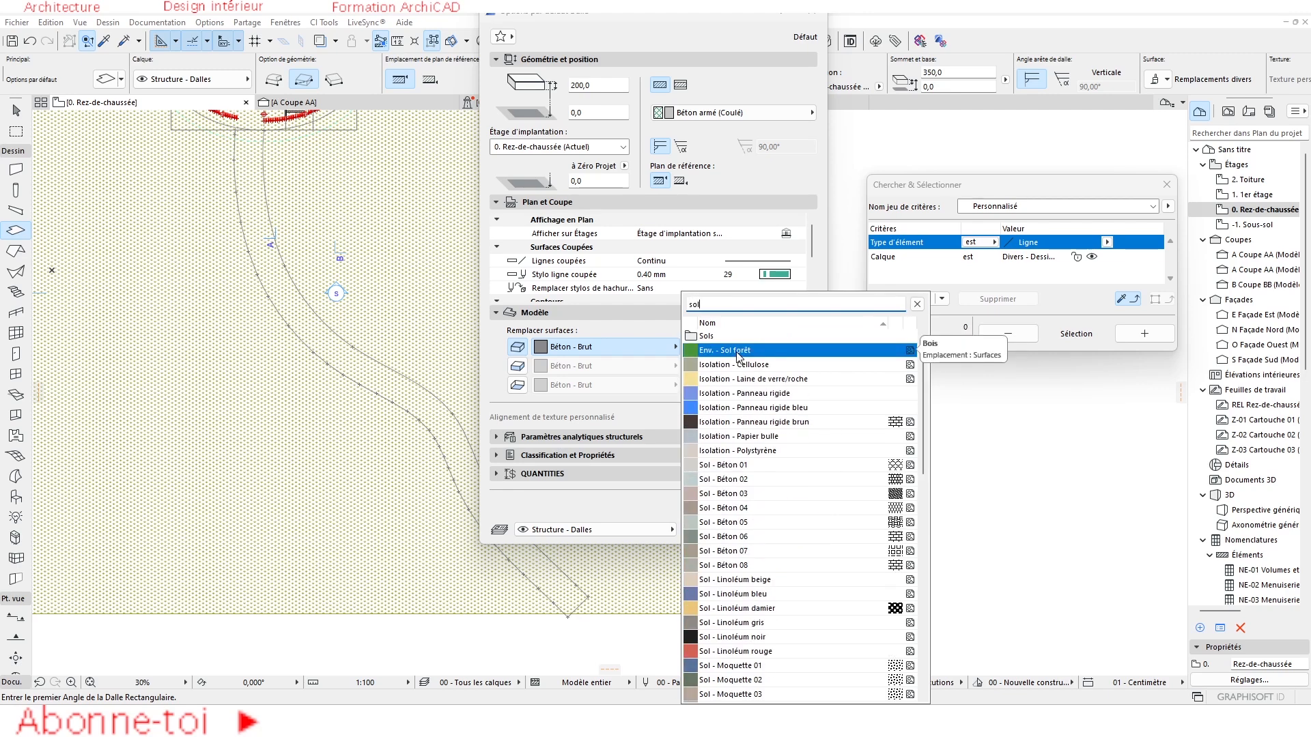
pyautogui.scroll(-2, 771, 601)
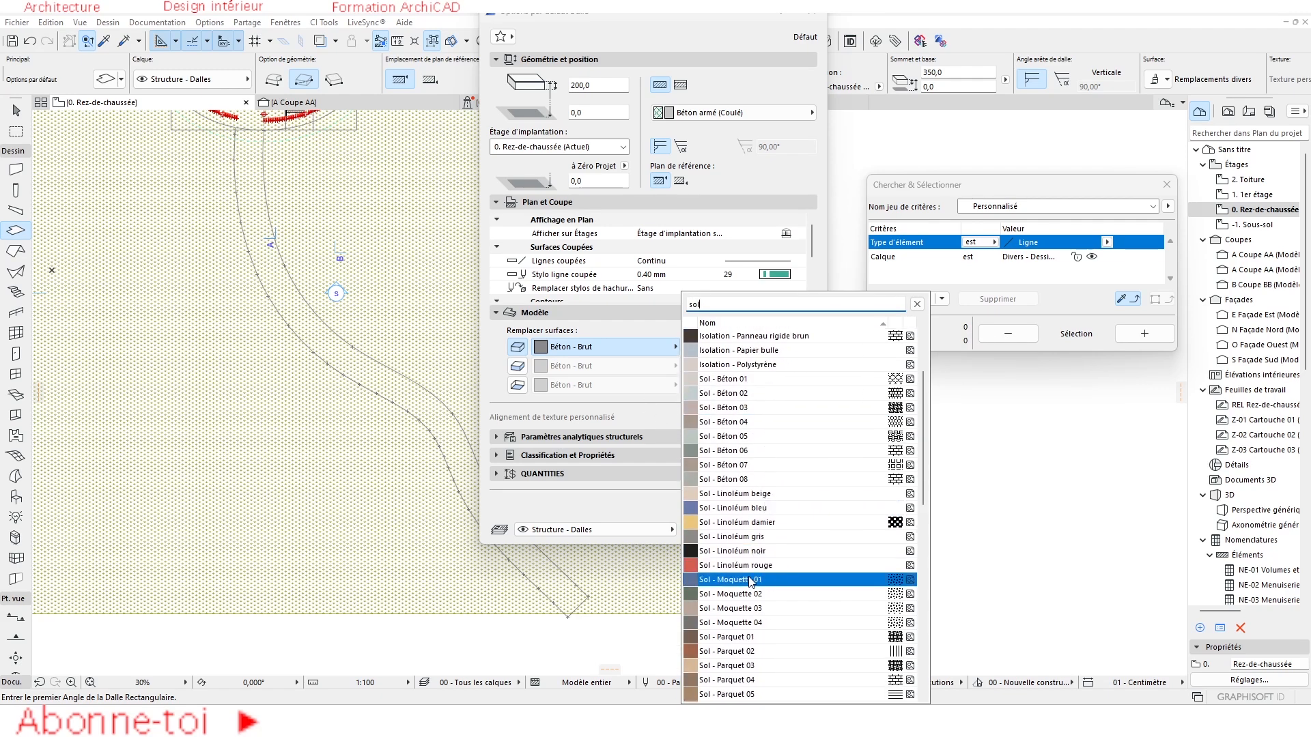
pyautogui.scroll(-1, 753, 581)
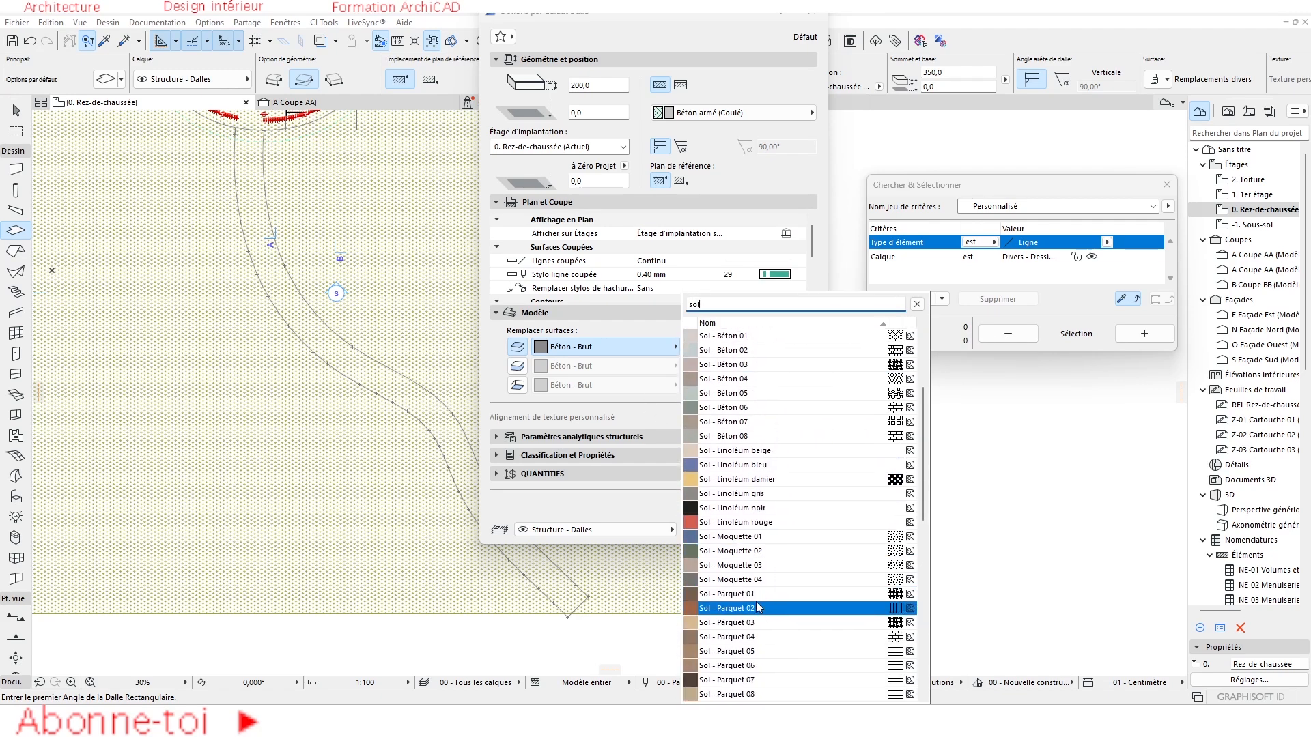
pyautogui.scroll(-4, 751, 598)
pyautogui.scroll(-5, 743, 614)
pyautogui.scroll(-1, 740, 562)
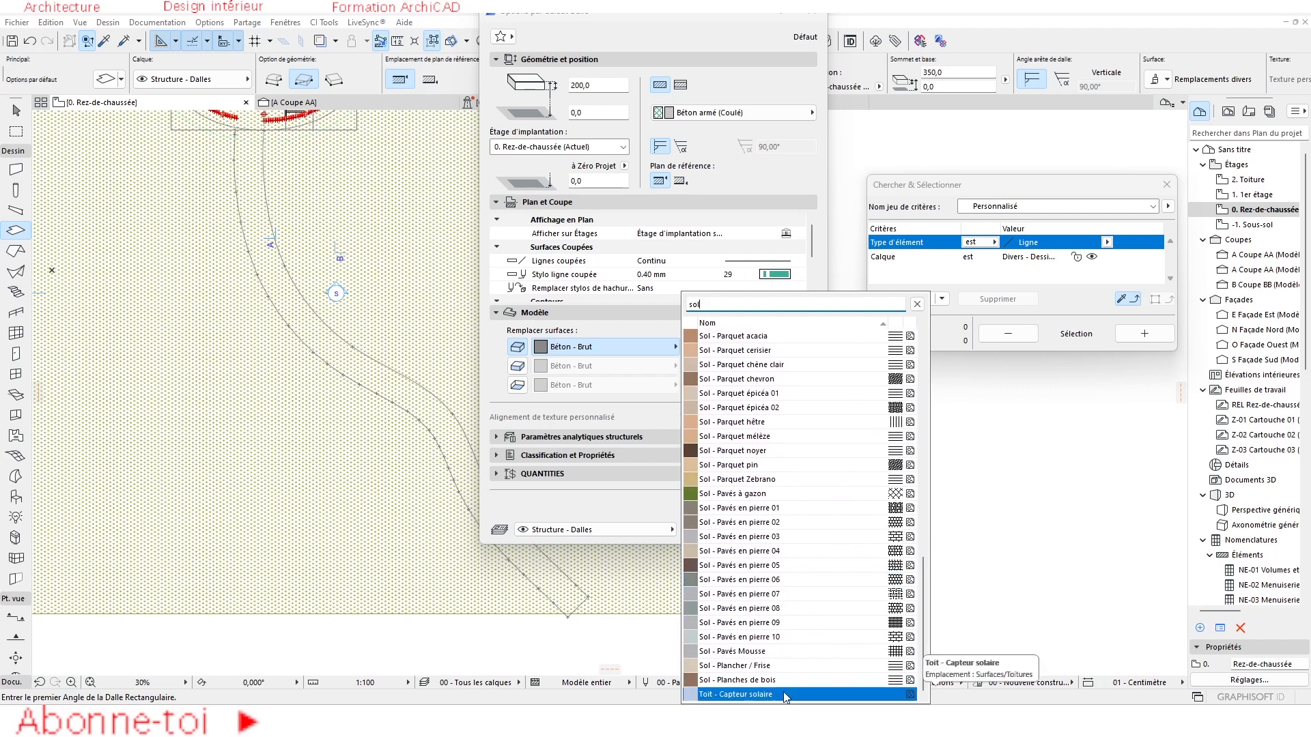
pyautogui.scroll(2, 778, 656)
pyautogui.scroll(-2, 776, 637)
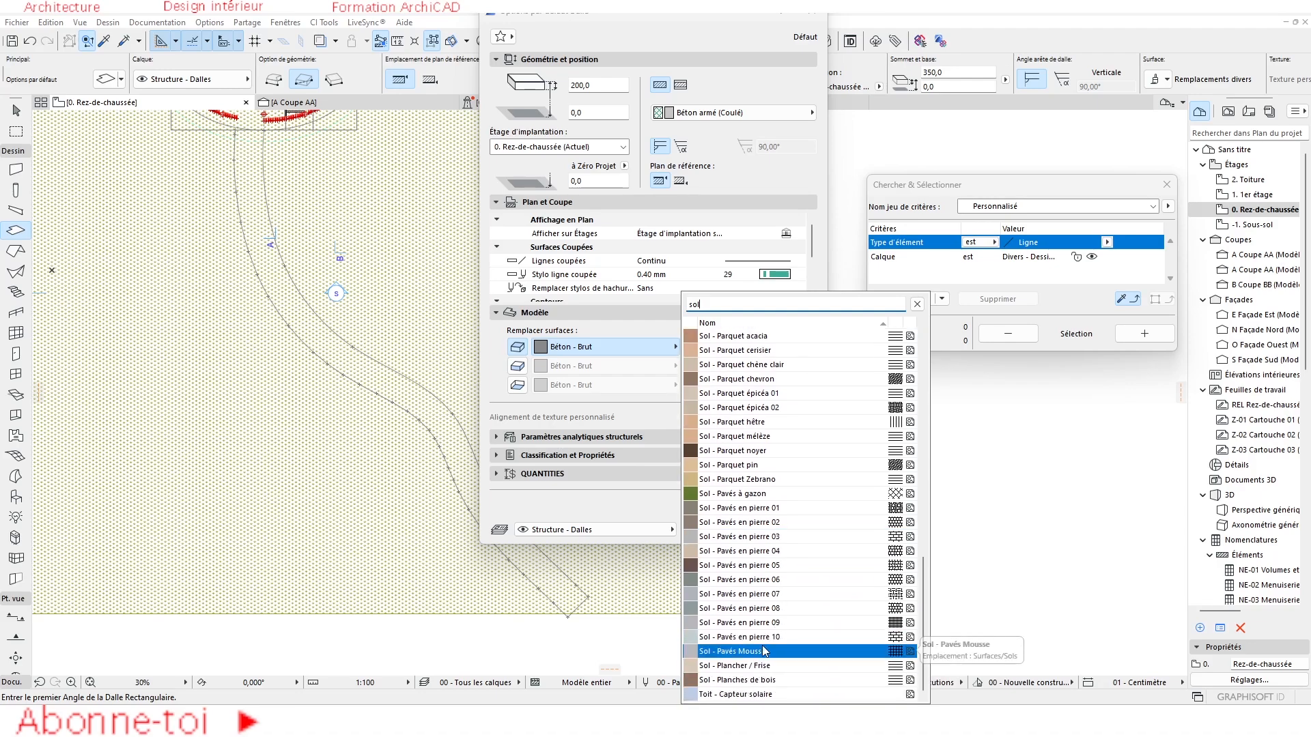
pyautogui.click(751, 609)
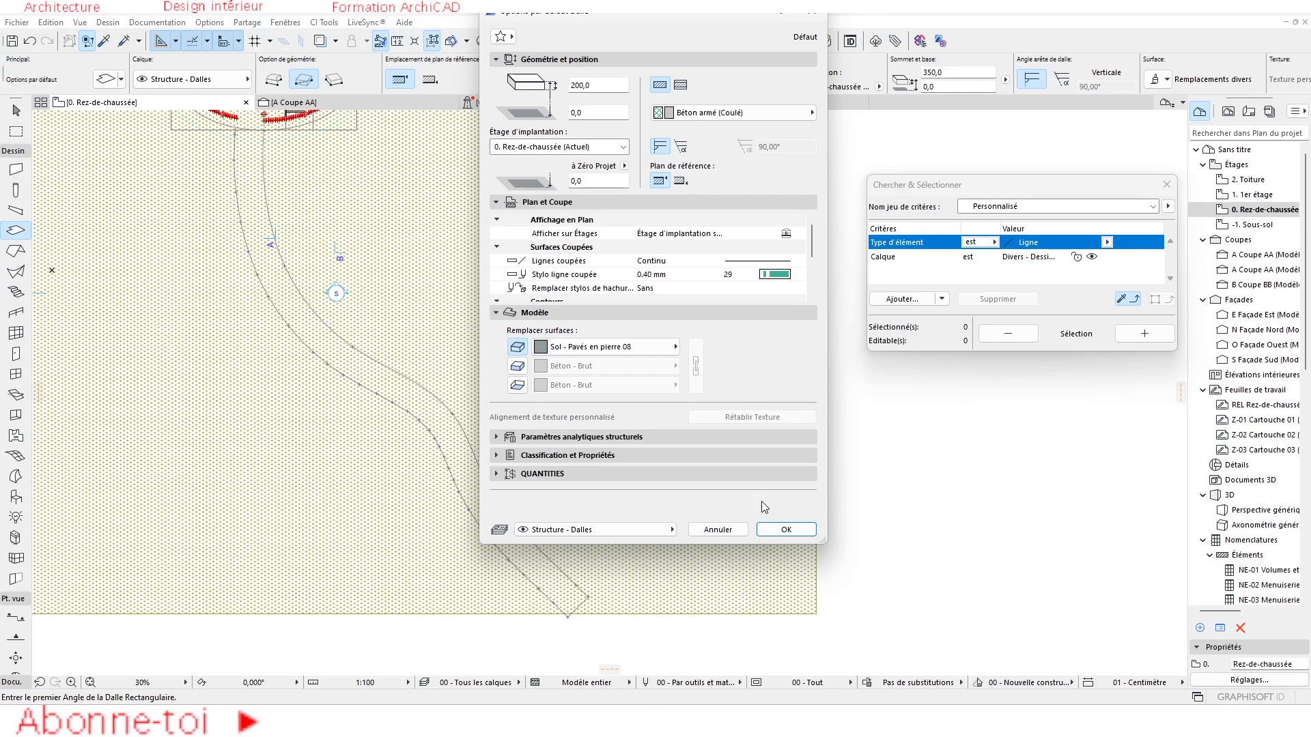
pyautogui.click(786, 529)
# Step: Try to generate the path slab with the Magic Wand from the path's left spline, and undo it
pyautogui.moveTo(305, 327); pyautogui.dragTo(377, 395, button='middle')
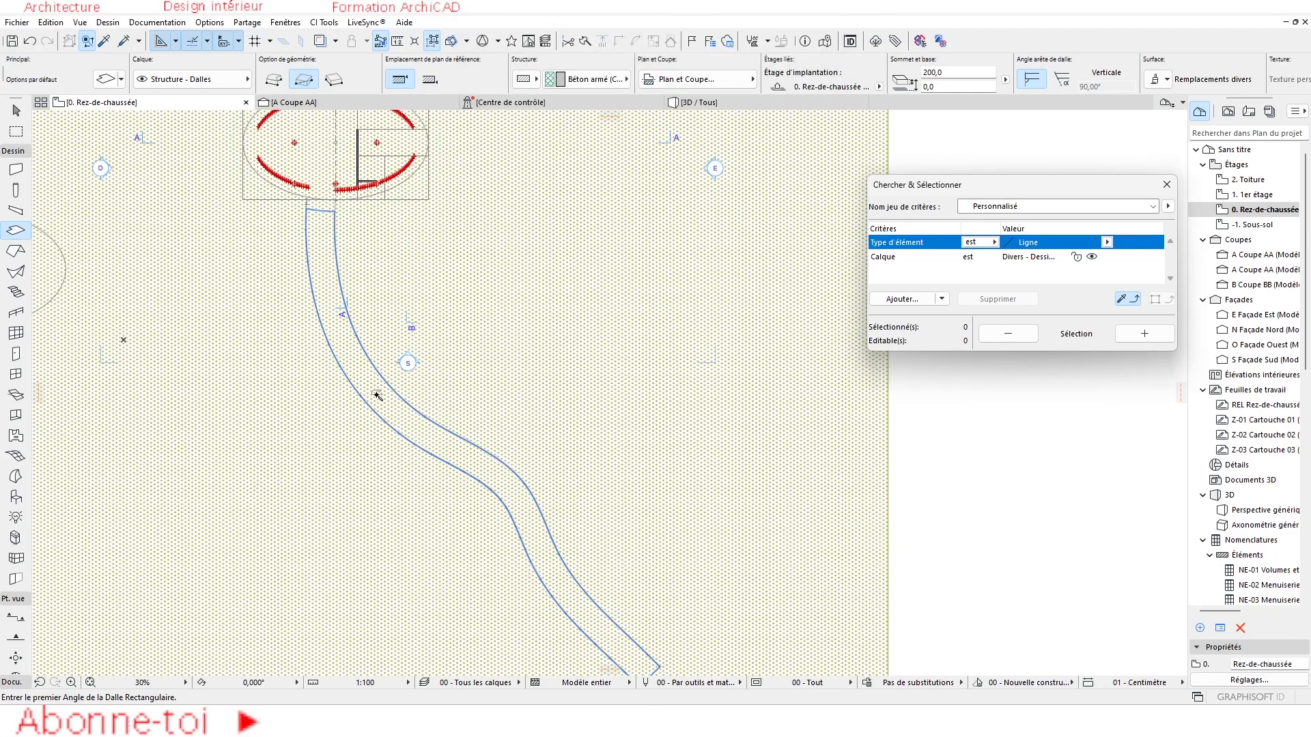
pyautogui.scroll(7, 372, 330)
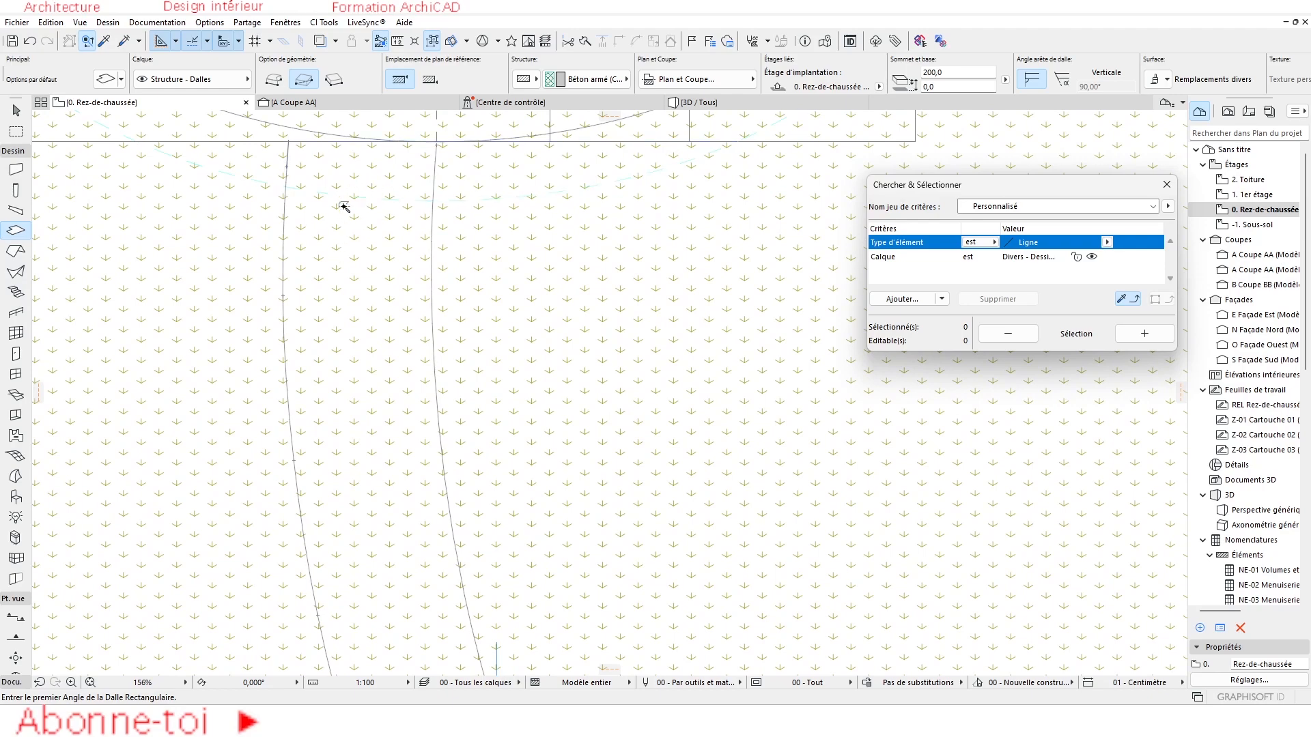
pyautogui.scroll(-8, 363, 269)
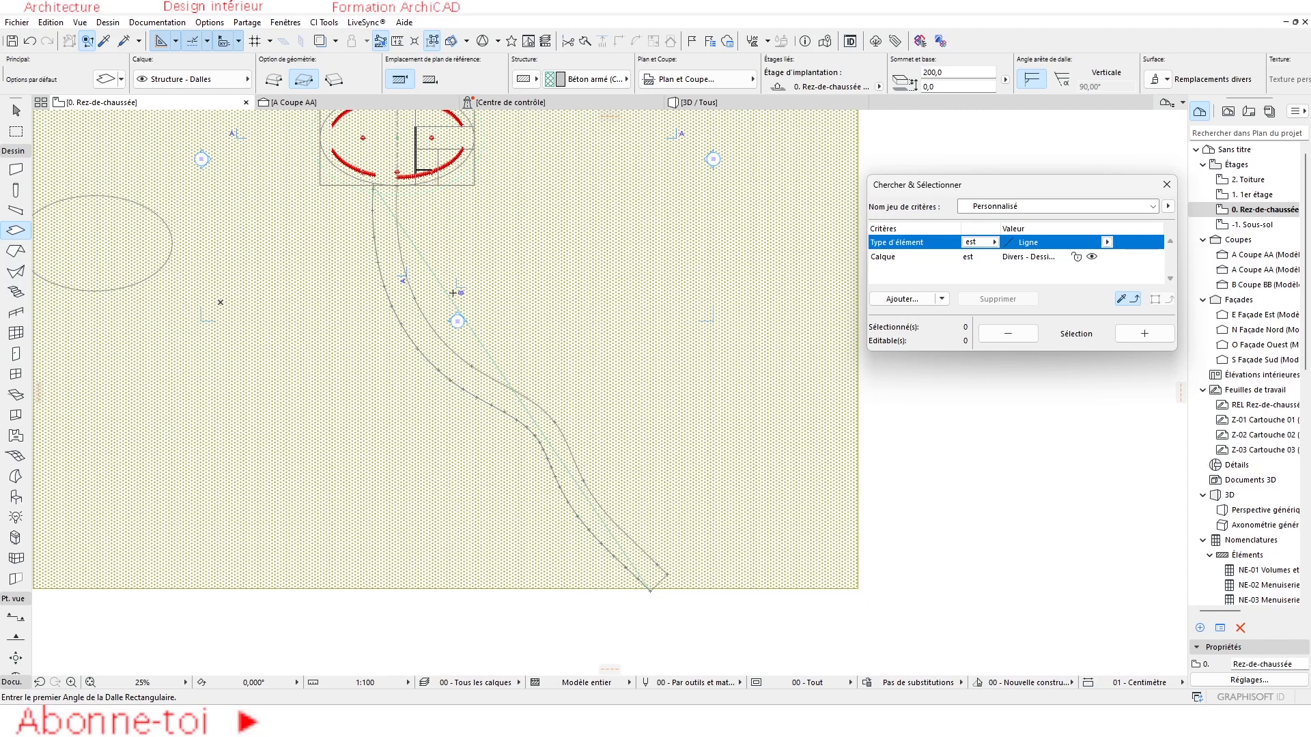
pyautogui.press('Escape')
pyautogui.scroll(3, 409, 239)
pyautogui.click(415, 243)
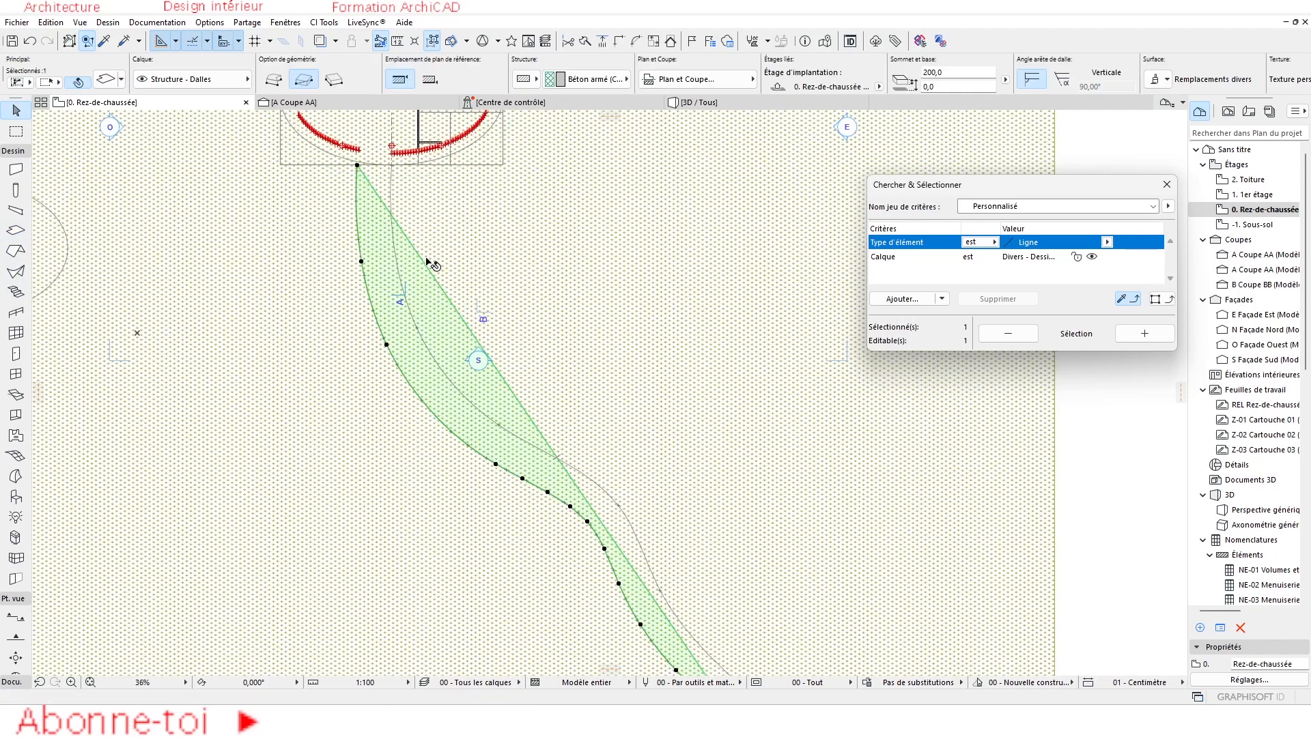
pyautogui.hotkey('ctrl', 'z')
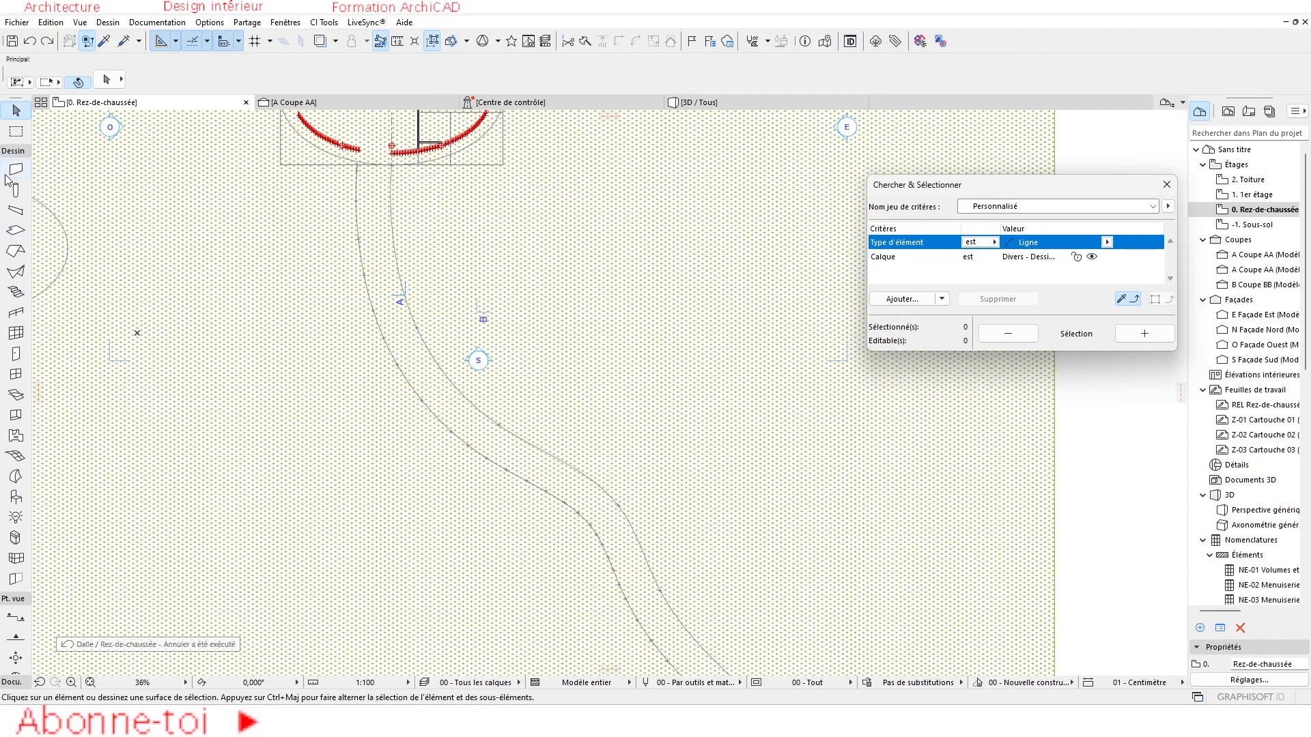
# Step: Try to generate the path slab with the Magic Wand from the path's right spline, and undo it
pyautogui.click(14, 234)
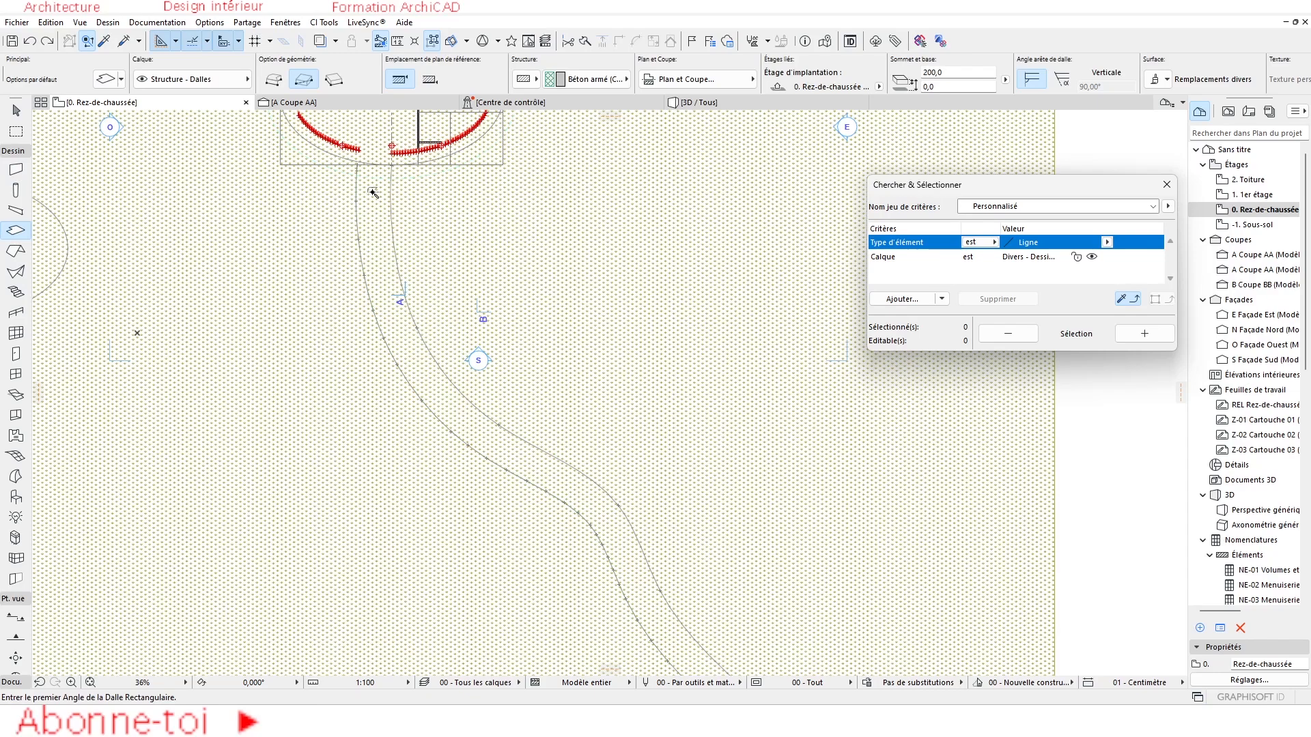
pyautogui.press('space')
pyautogui.click(391, 189)
pyautogui.scroll(5, 427, 224)
pyautogui.press('Escape')
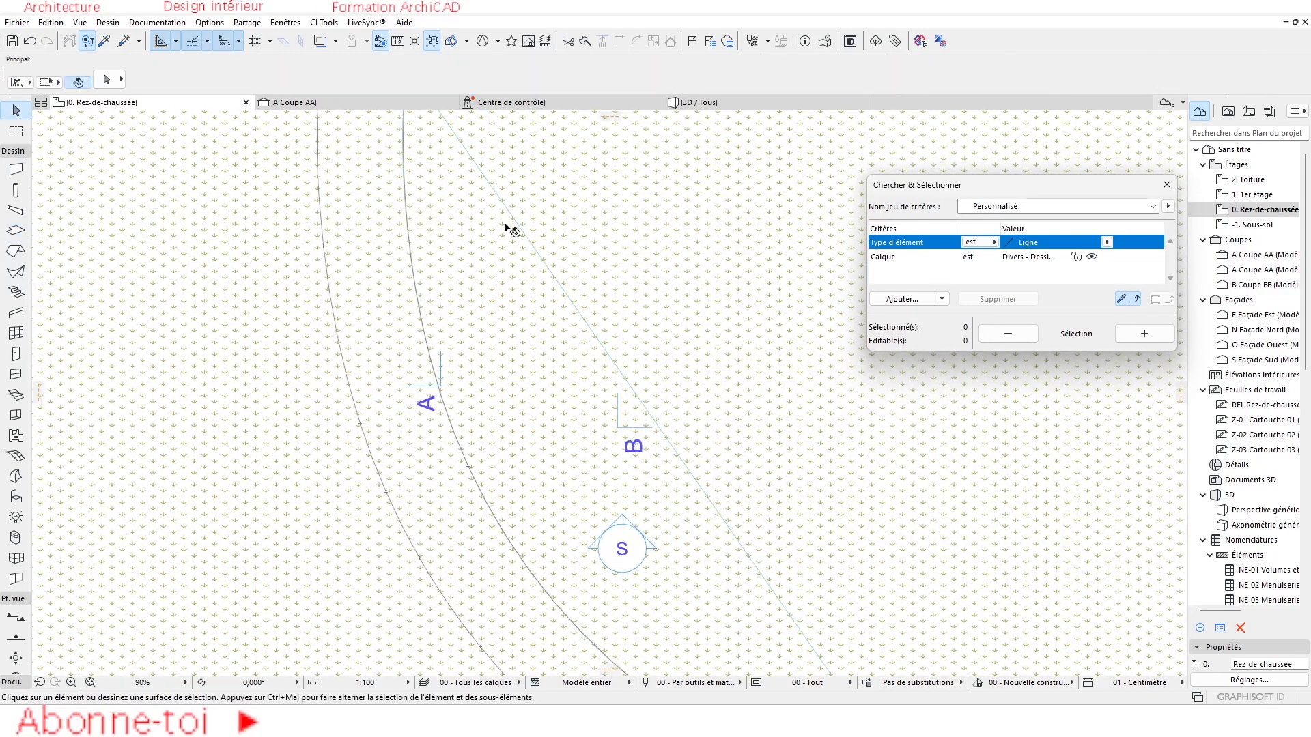
pyautogui.scroll(-4, 341, 267)
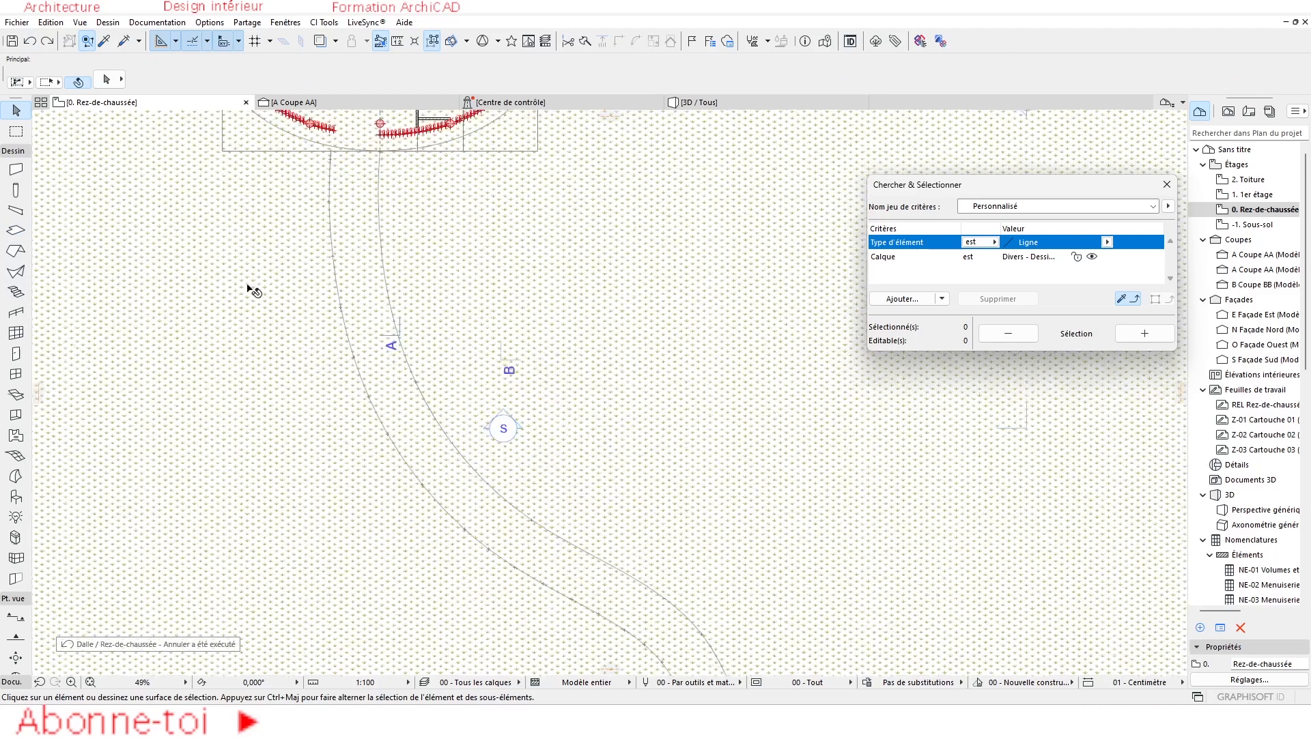
# Step: Create the path slab with the Magic Wand from the area enclosed by the two splines, and select it
pyautogui.click(17, 230)
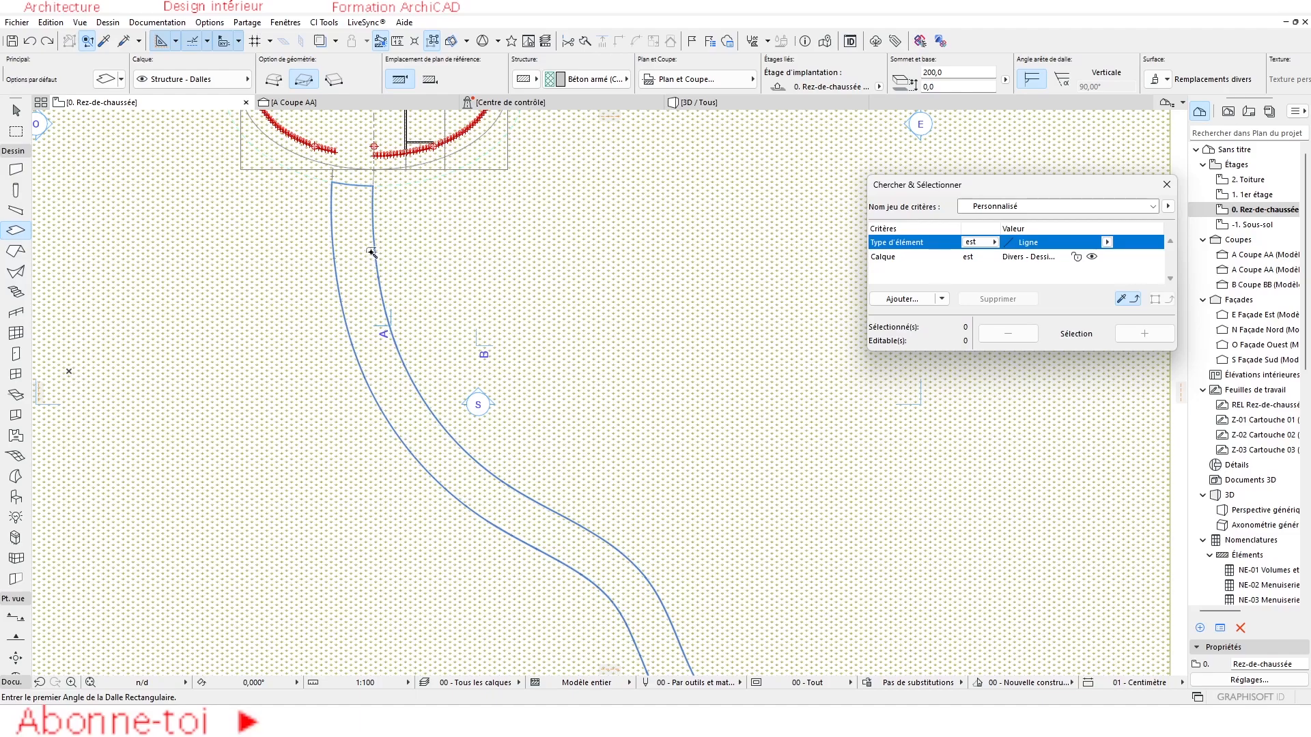
pyautogui.scroll(-3, 370, 252)
pyautogui.scroll(3, 373, 260)
pyautogui.keyDown('shift'); pyautogui.click(362, 258); pyautogui.keyUp('shift')
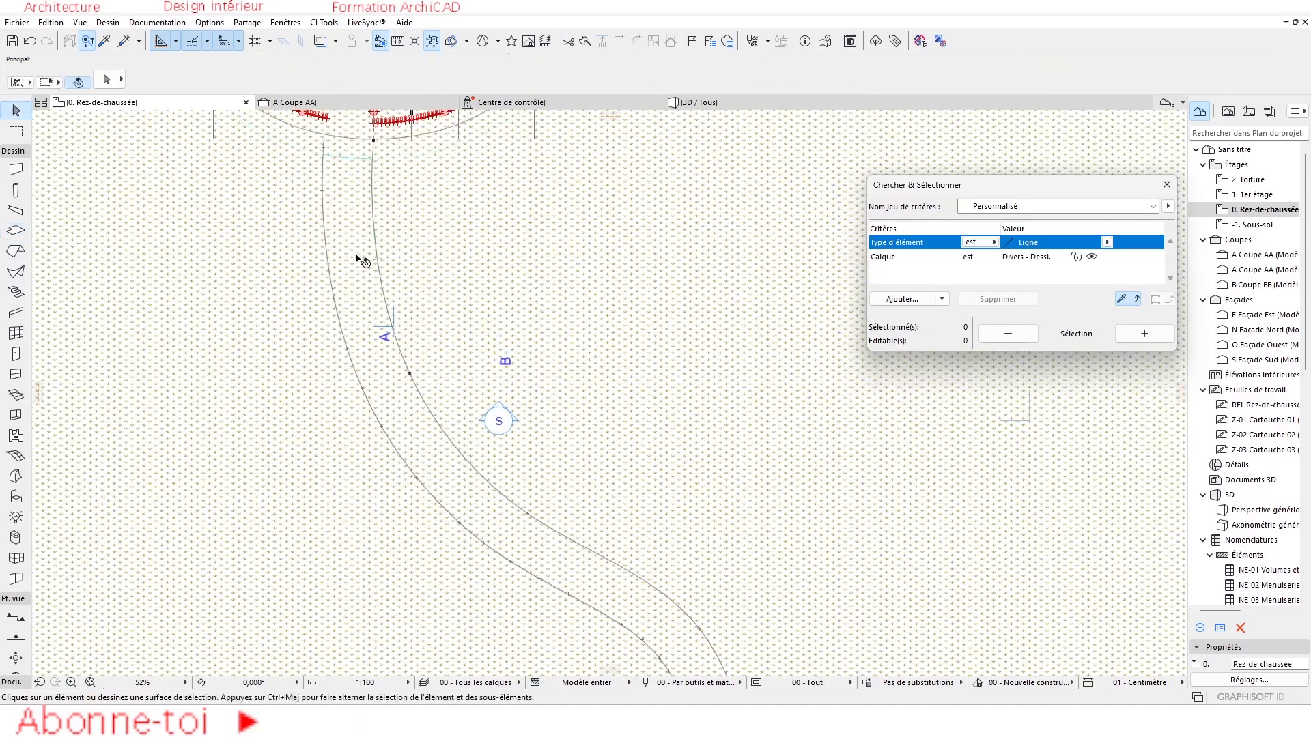
pyautogui.scroll(5, 348, 164)
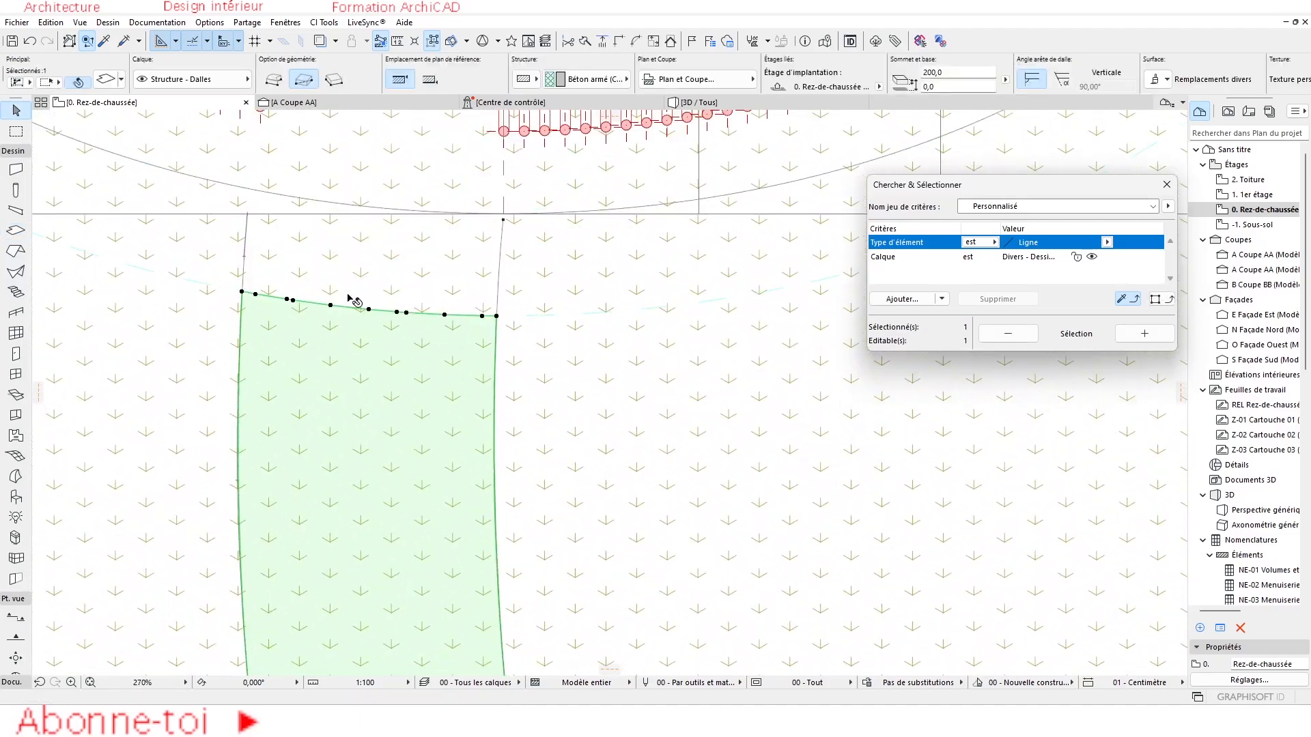
pyautogui.click(344, 306)
pyautogui.scroll(3, 353, 313)
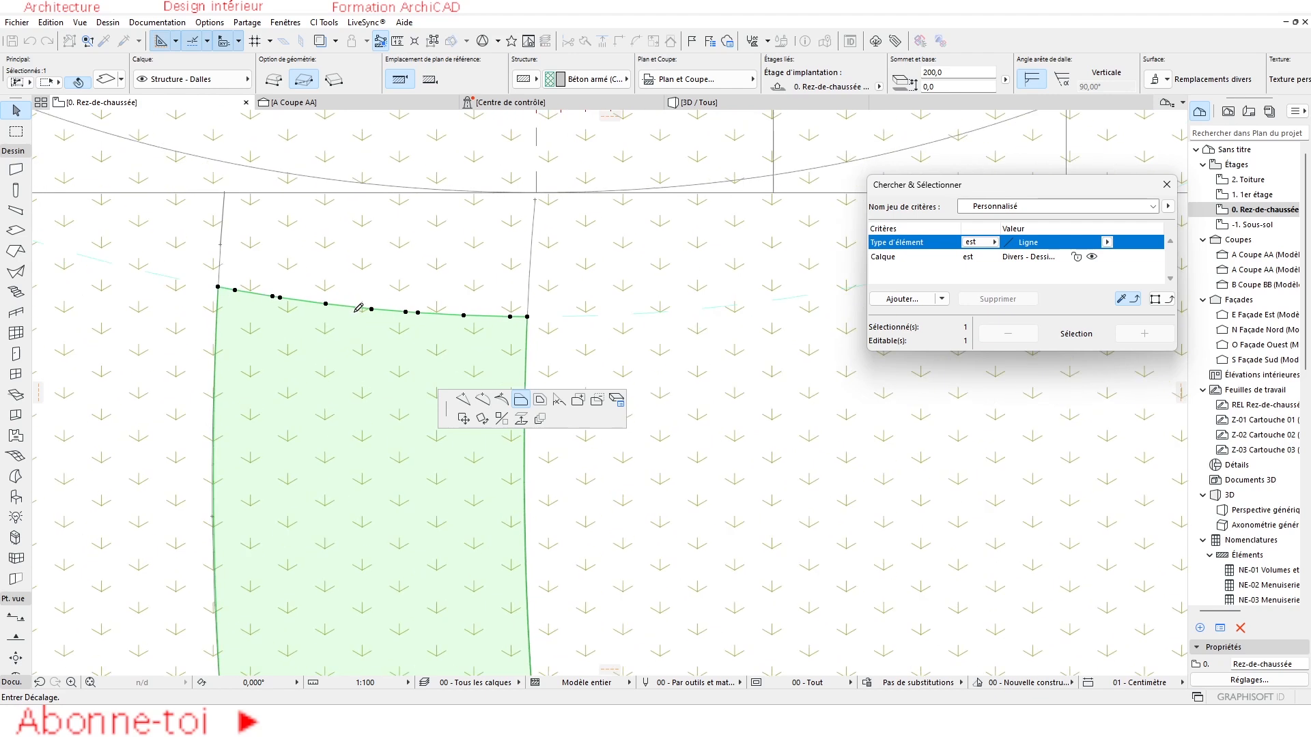
pyautogui.press('Escape')
# Step: Merge the three nodes nearest the upper-left corner of the path slab's top edge into that corner
pyautogui.moveTo(269, 312); pyautogui.dragTo(355, 389, button='middle')
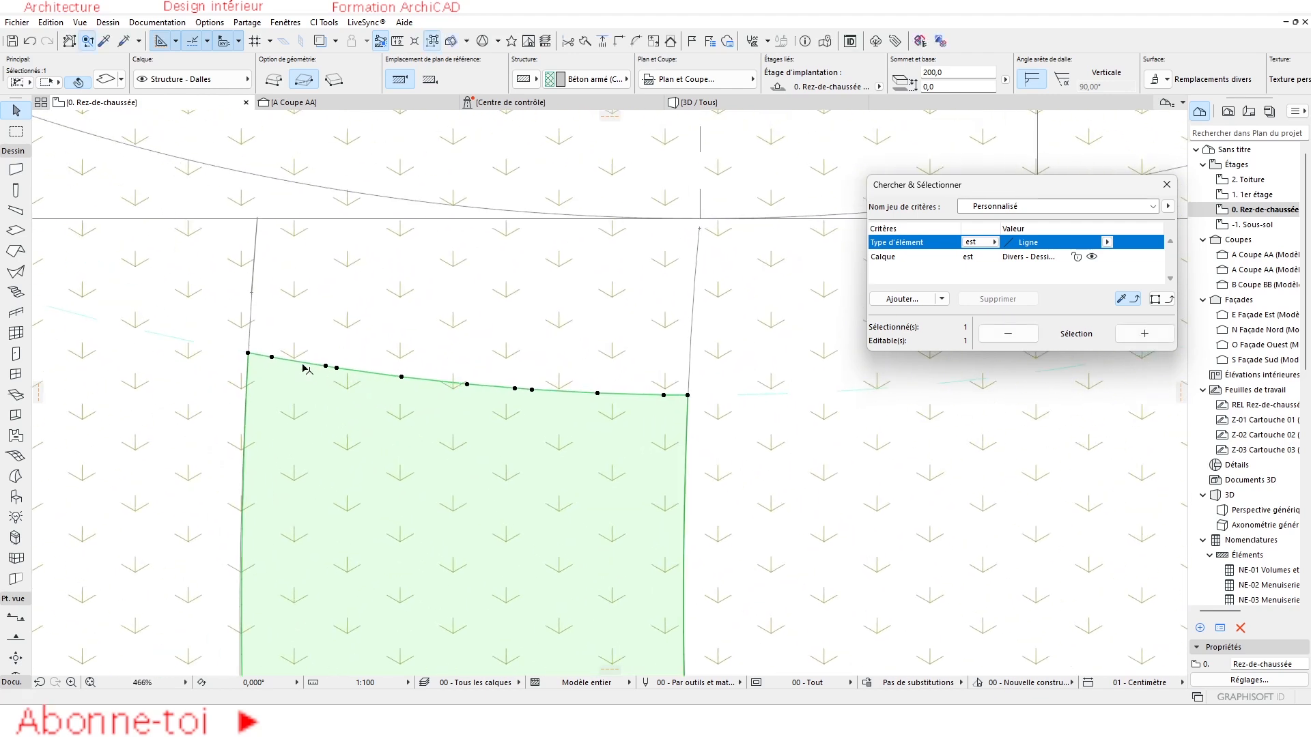
pyautogui.click(272, 357)
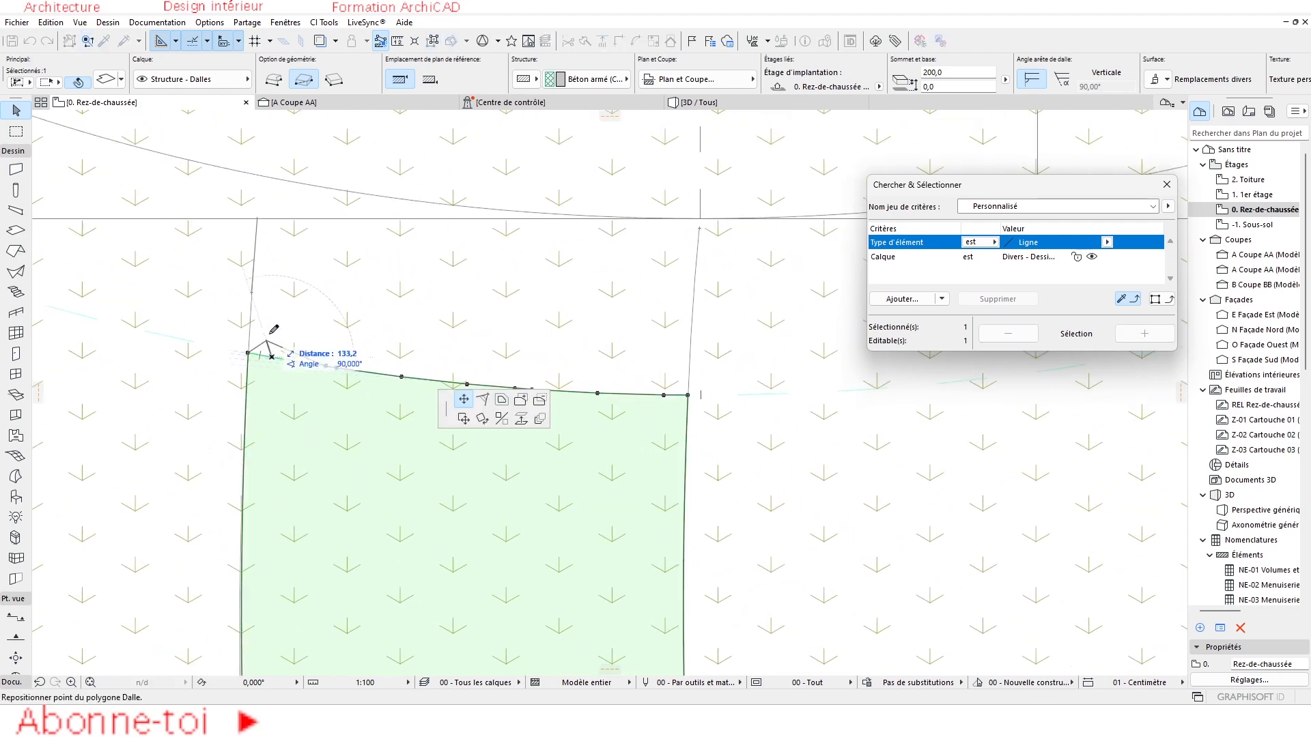
pyautogui.click(249, 353)
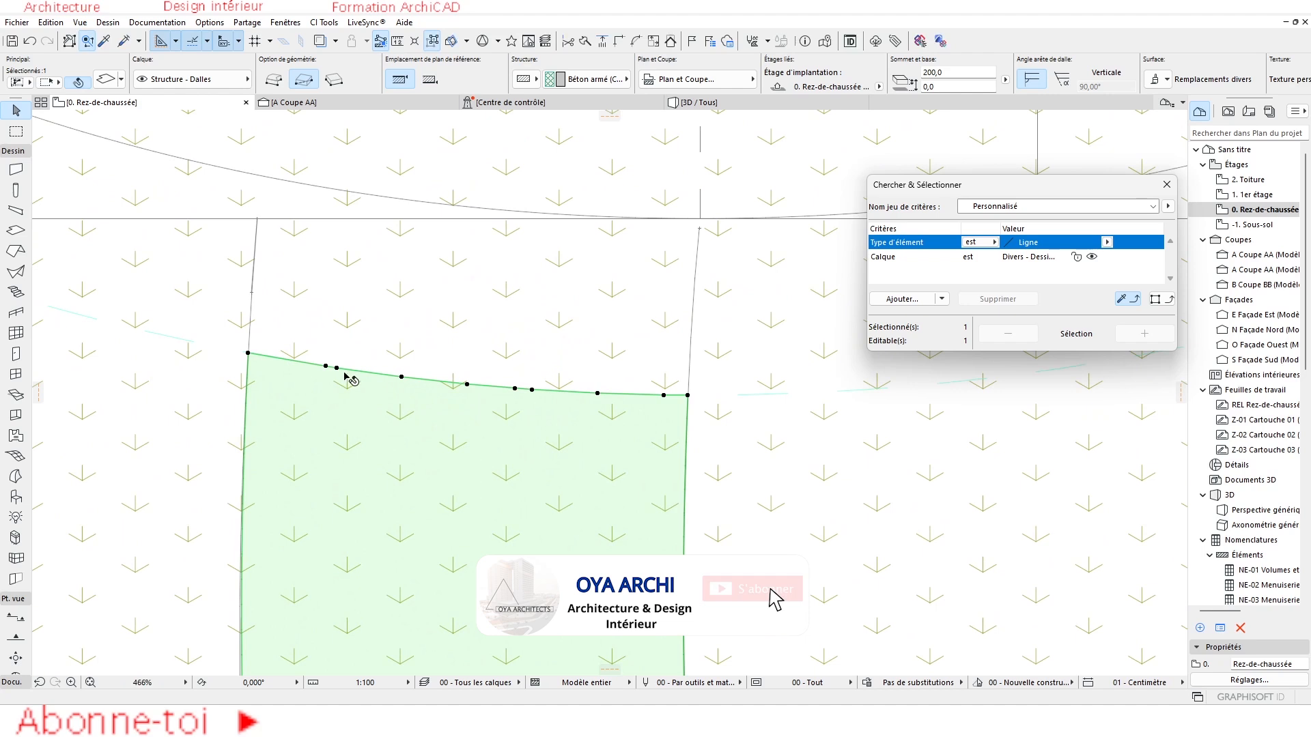
pyautogui.click(327, 367)
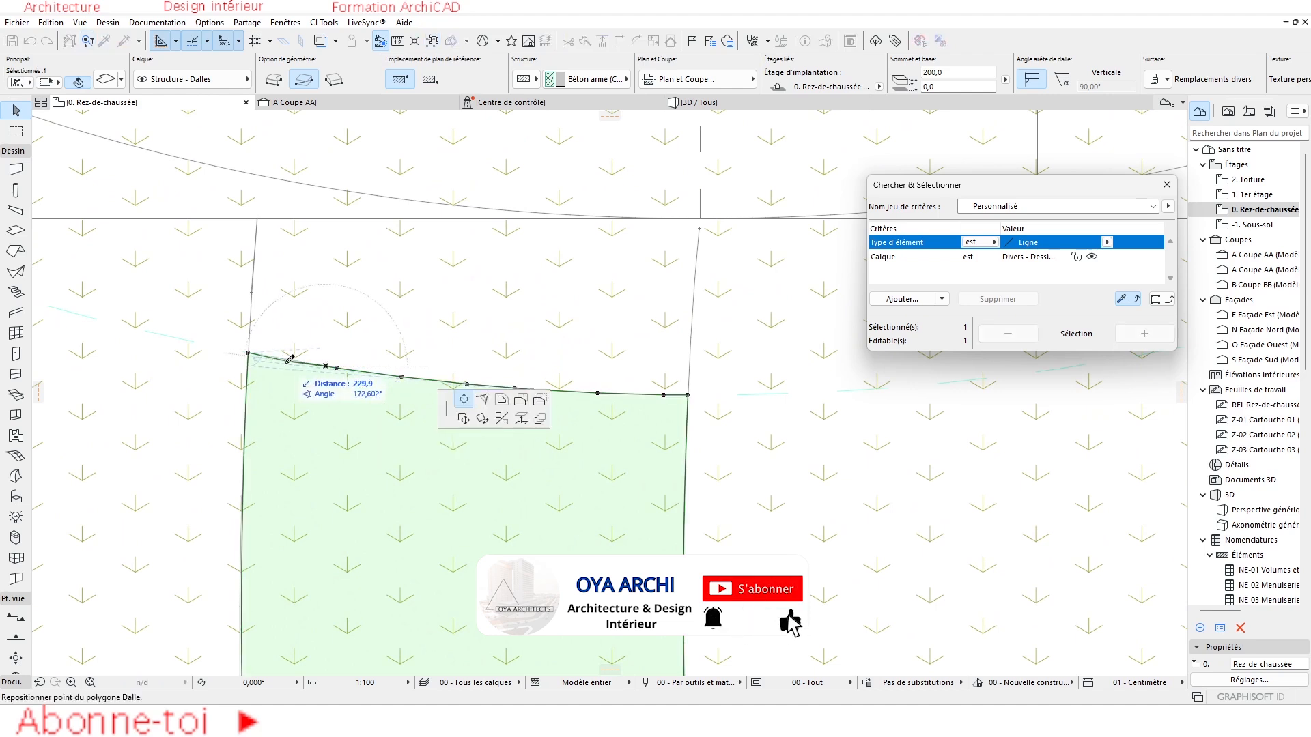
pyautogui.click(249, 353)
pyautogui.click(336, 368)
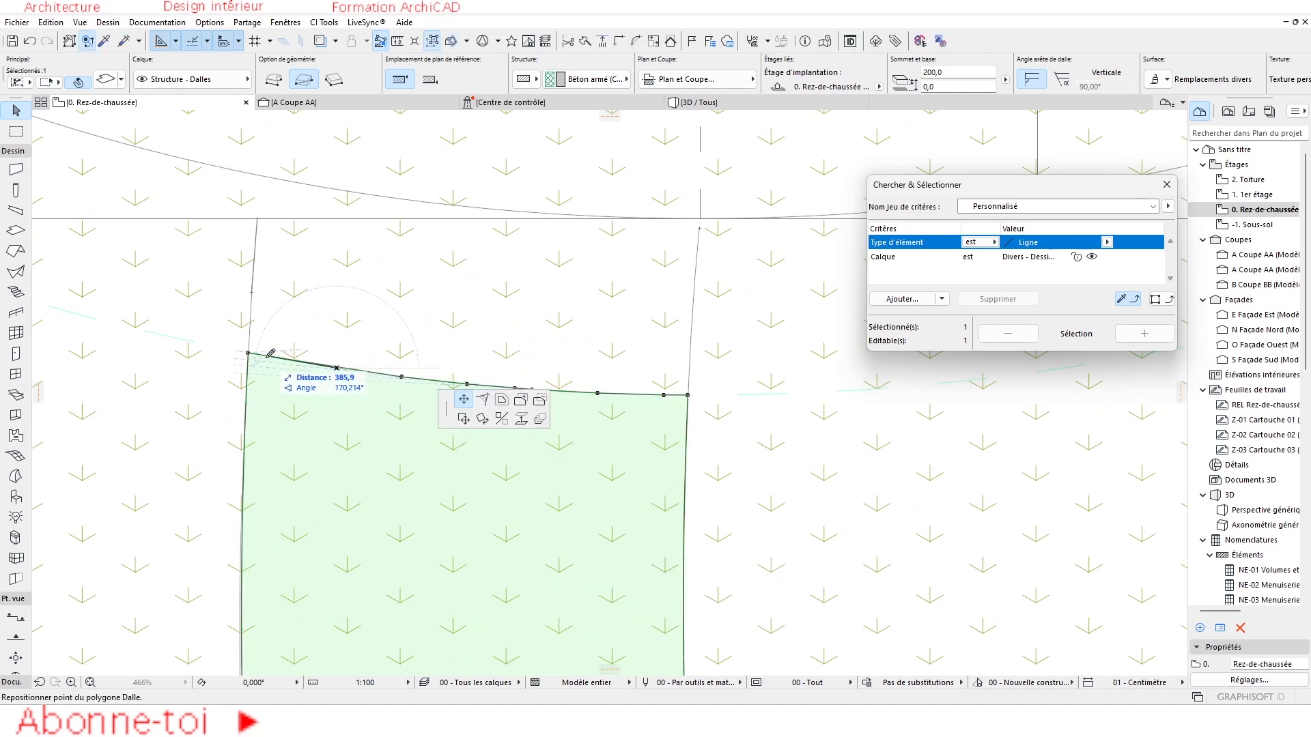
pyautogui.click(248, 353)
# Step: Merge the next two nodes along the path slab's upper edge into its upper-left corner
pyautogui.click(376, 373)
pyautogui.press('Escape')
pyautogui.click(406, 375)
pyautogui.click(490, 445)
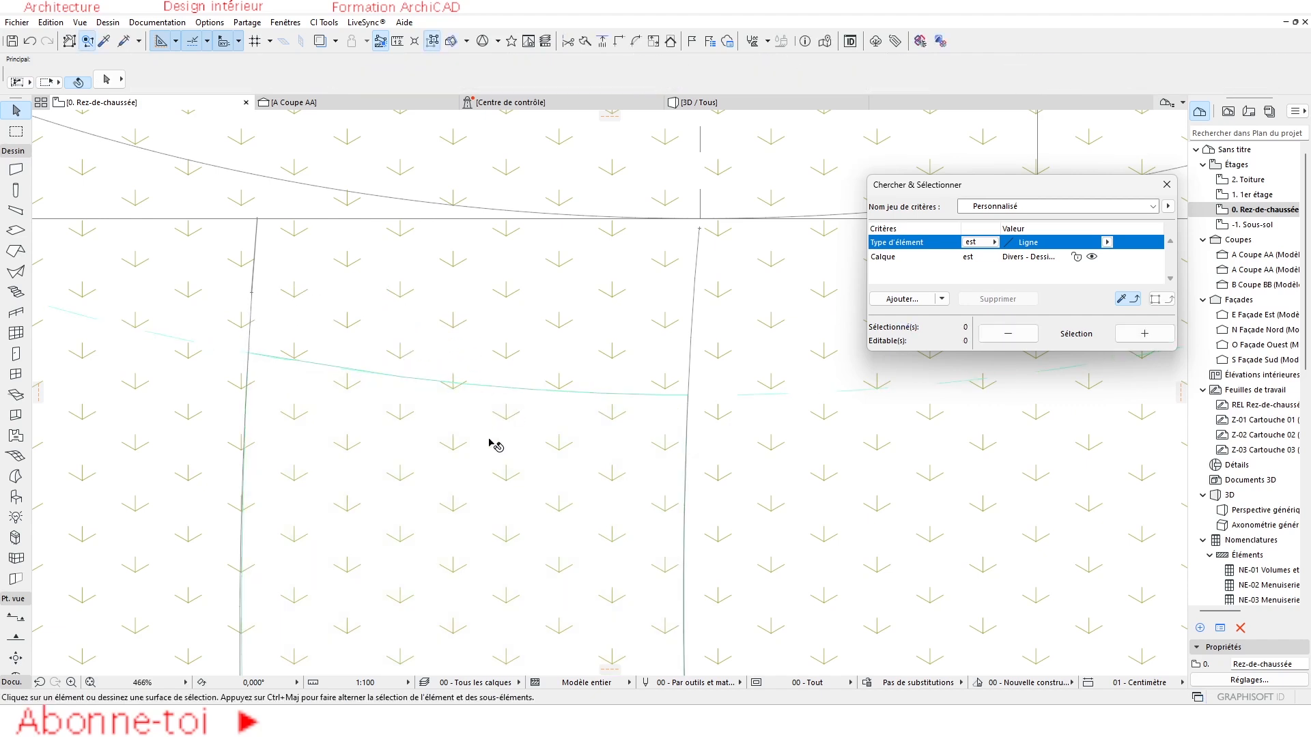
pyautogui.click(404, 377)
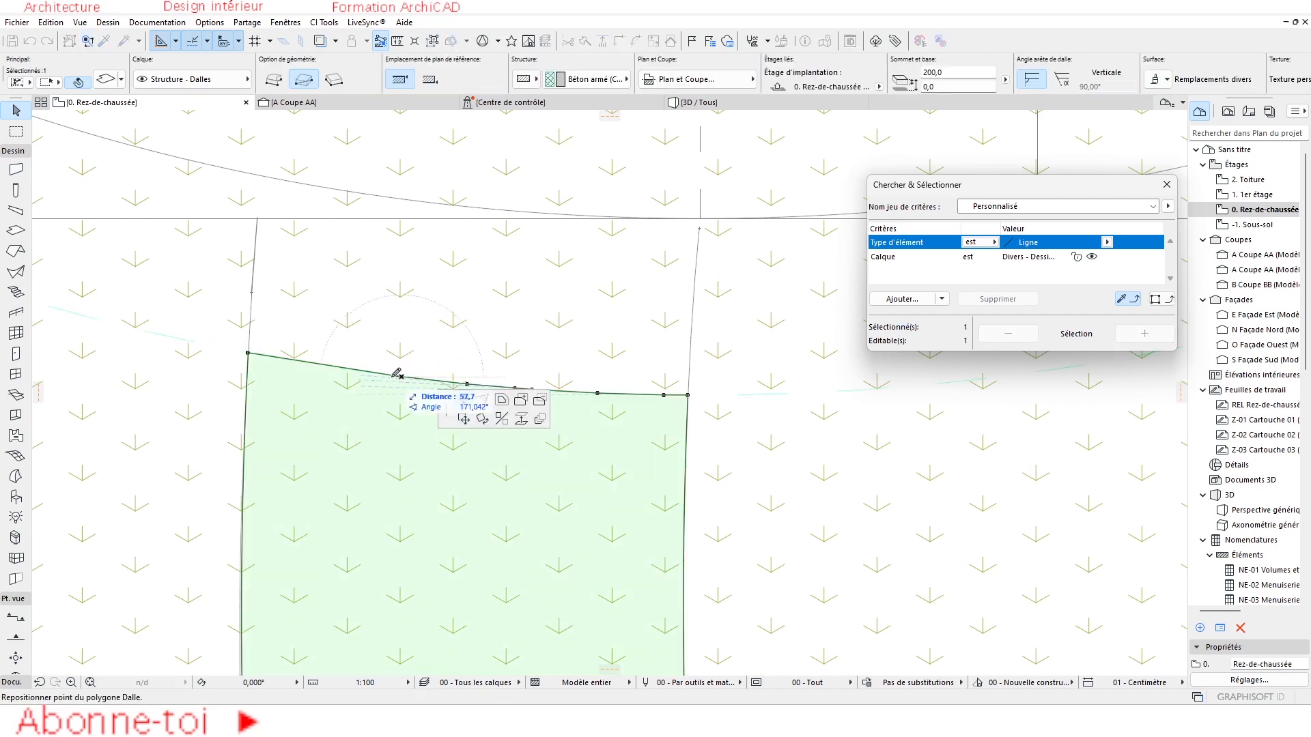
pyautogui.click(248, 352)
pyautogui.click(467, 386)
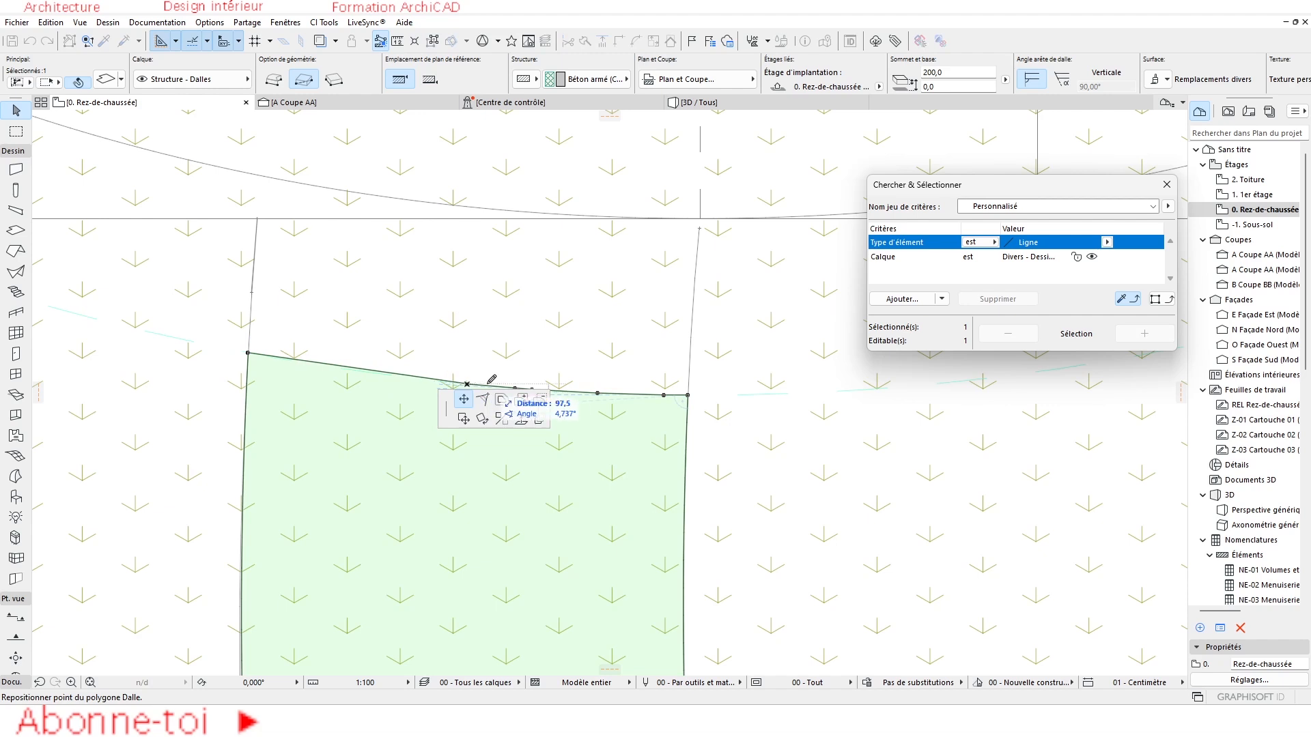
pyautogui.click(250, 351)
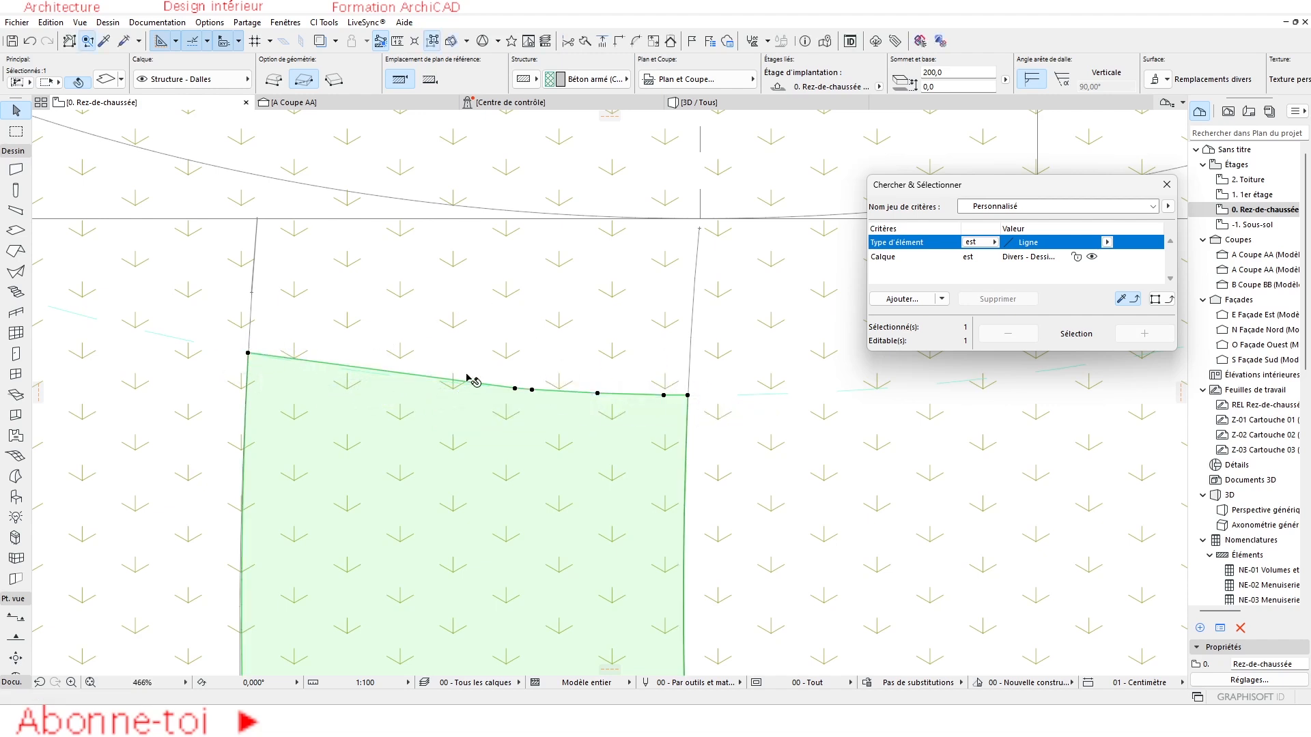
# Step: Merge the remaining intermediate nodes of the path slab's upper edge into its upper-left and upper-right corners
pyautogui.click(516, 389)
pyautogui.click(250, 351)
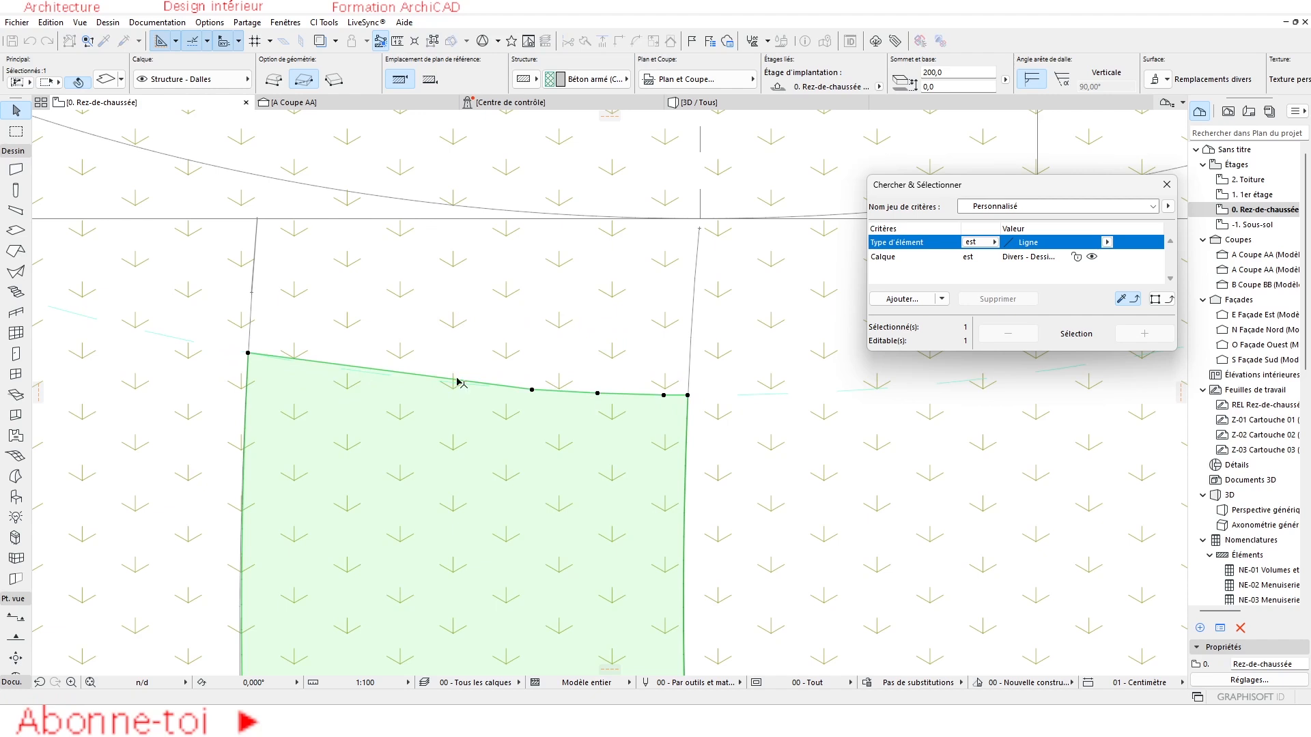
pyautogui.click(532, 391)
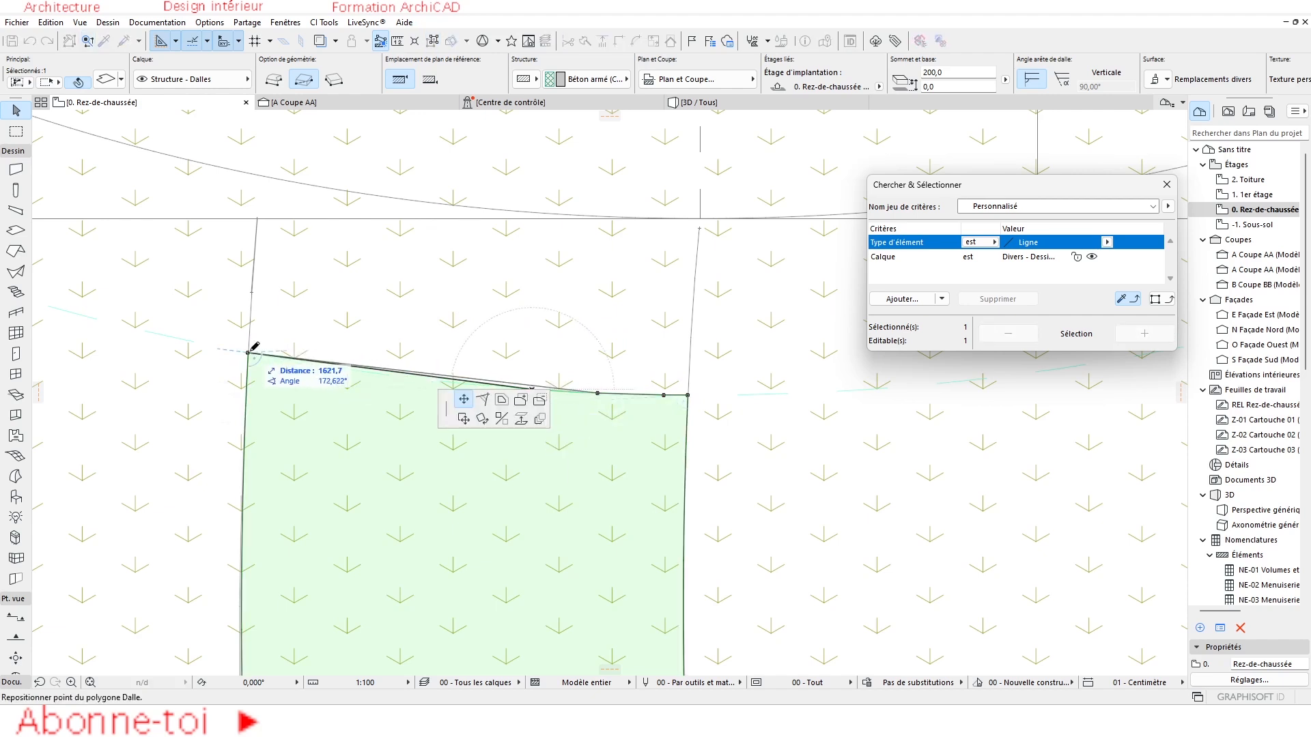
pyautogui.click(249, 353)
pyautogui.click(665, 395)
pyautogui.click(687, 394)
pyautogui.click(599, 394)
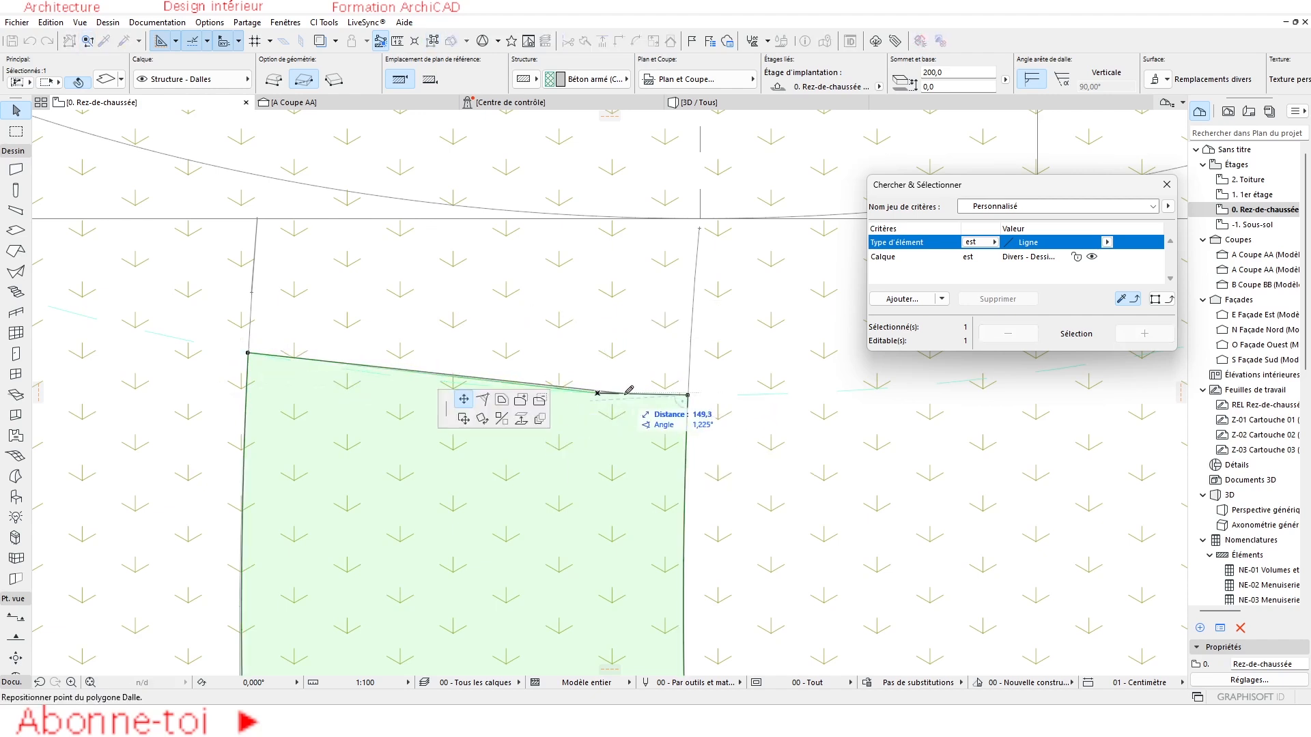
pyautogui.click(687, 395)
# Step: Extend the path slab's upper edge to the pavilion slab and align its upper-left corner with the slab's edge
pyautogui.click(578, 383)
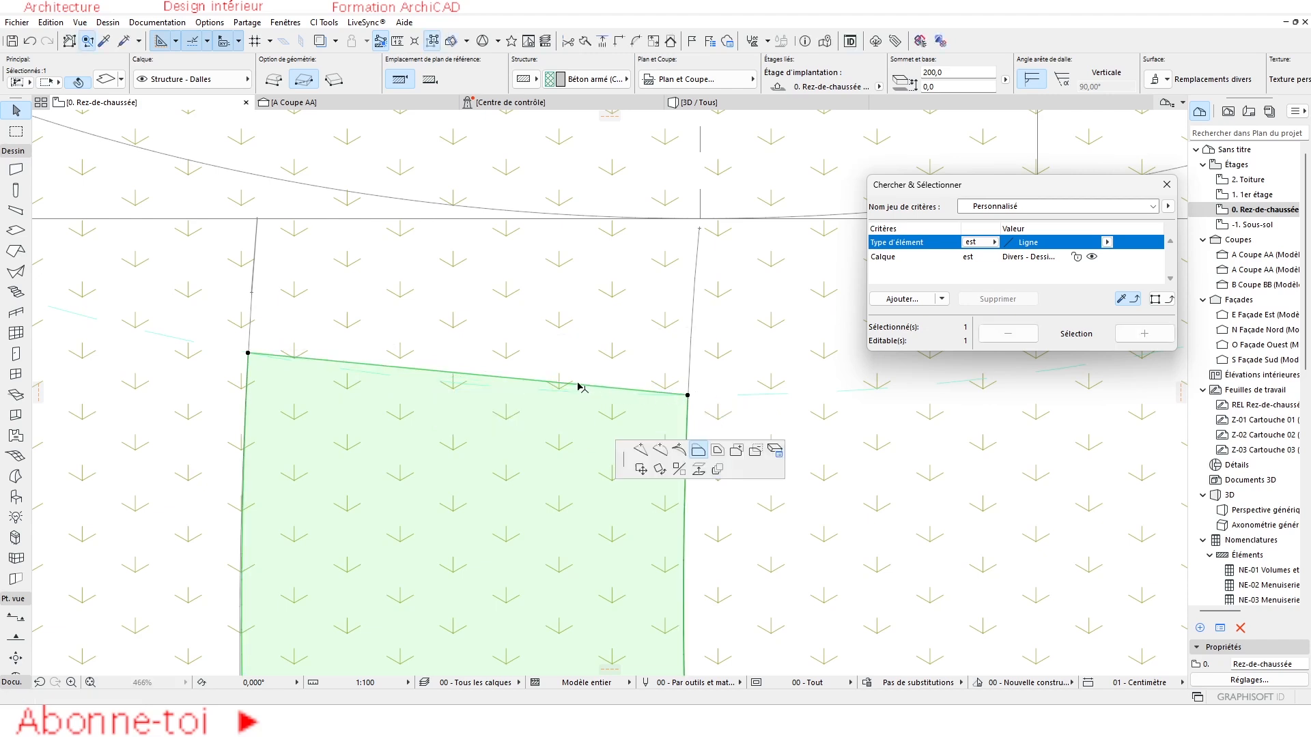
pyautogui.click(700, 217)
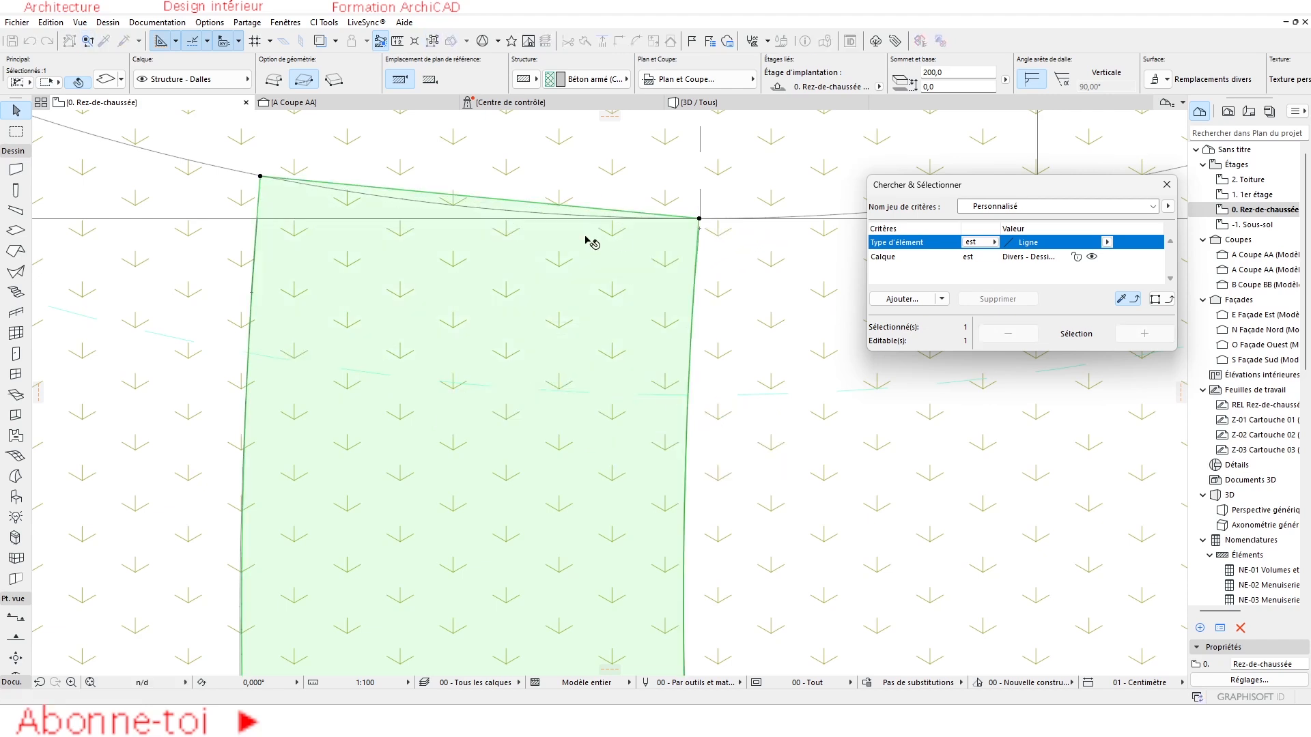
pyautogui.click(260, 176)
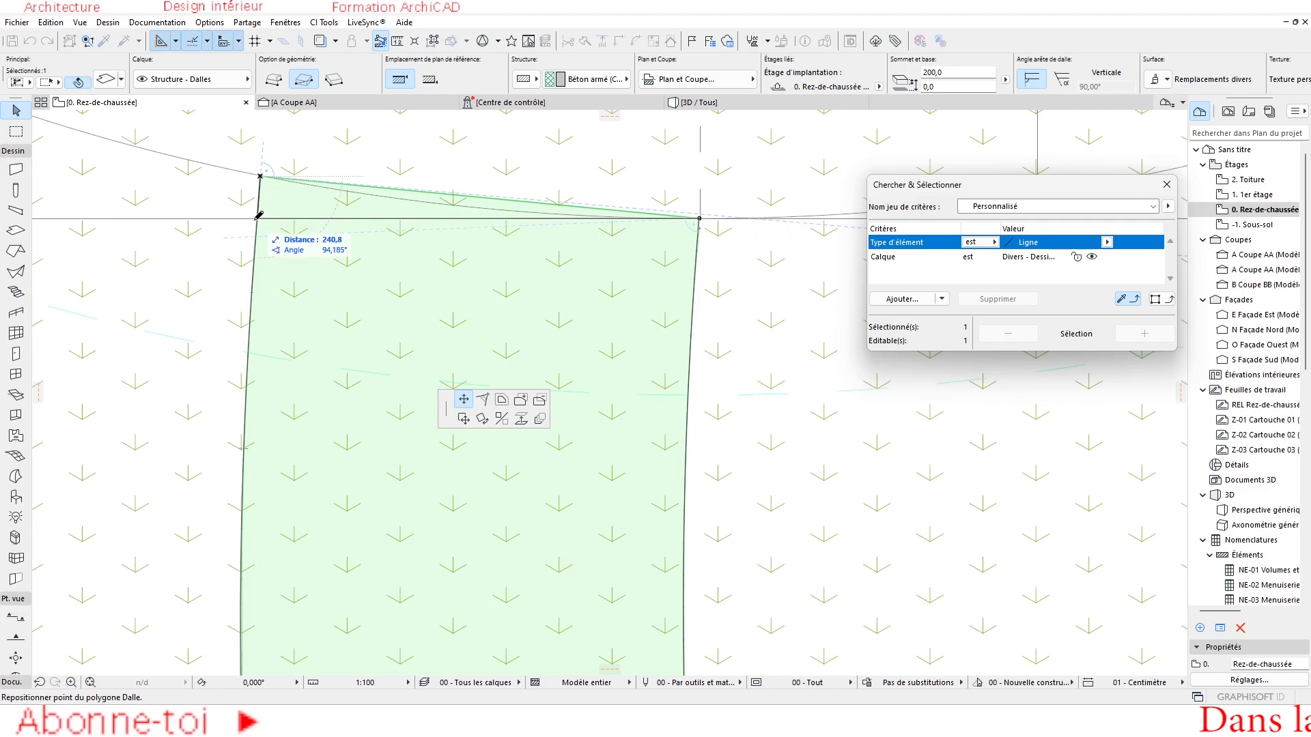
pyautogui.click(257, 218)
pyautogui.scroll(-5, 459, 222)
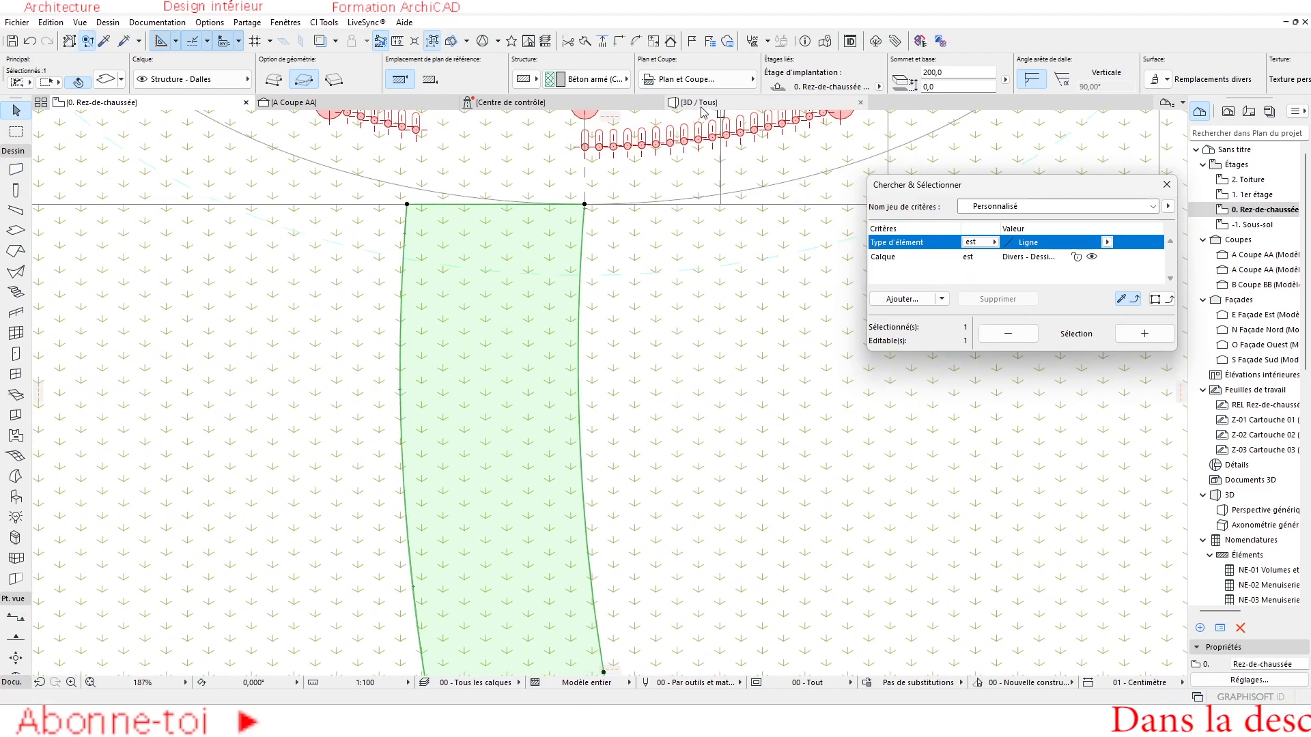
# Step: Subtract the path slab from the terrain mesh in 3D with a solid element operation, keeping the target's own surface attributes
pyautogui.click(700, 102)
pyautogui.keyDown('shift'); pyautogui.moveTo(612, 430); pyautogui.dragTo(505, 462, button='middle'); pyautogui.keyUp('shift')
pyautogui.click(506, 457)
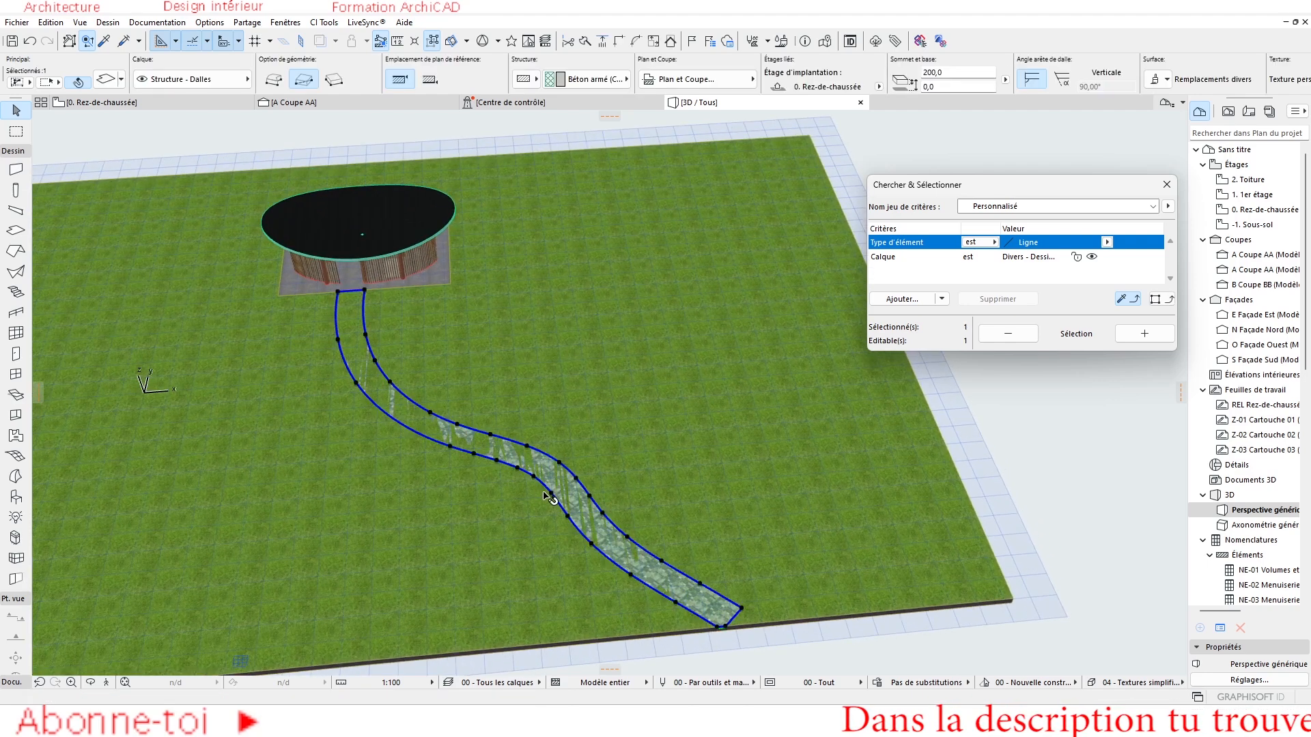
pyautogui.click(108, 22)
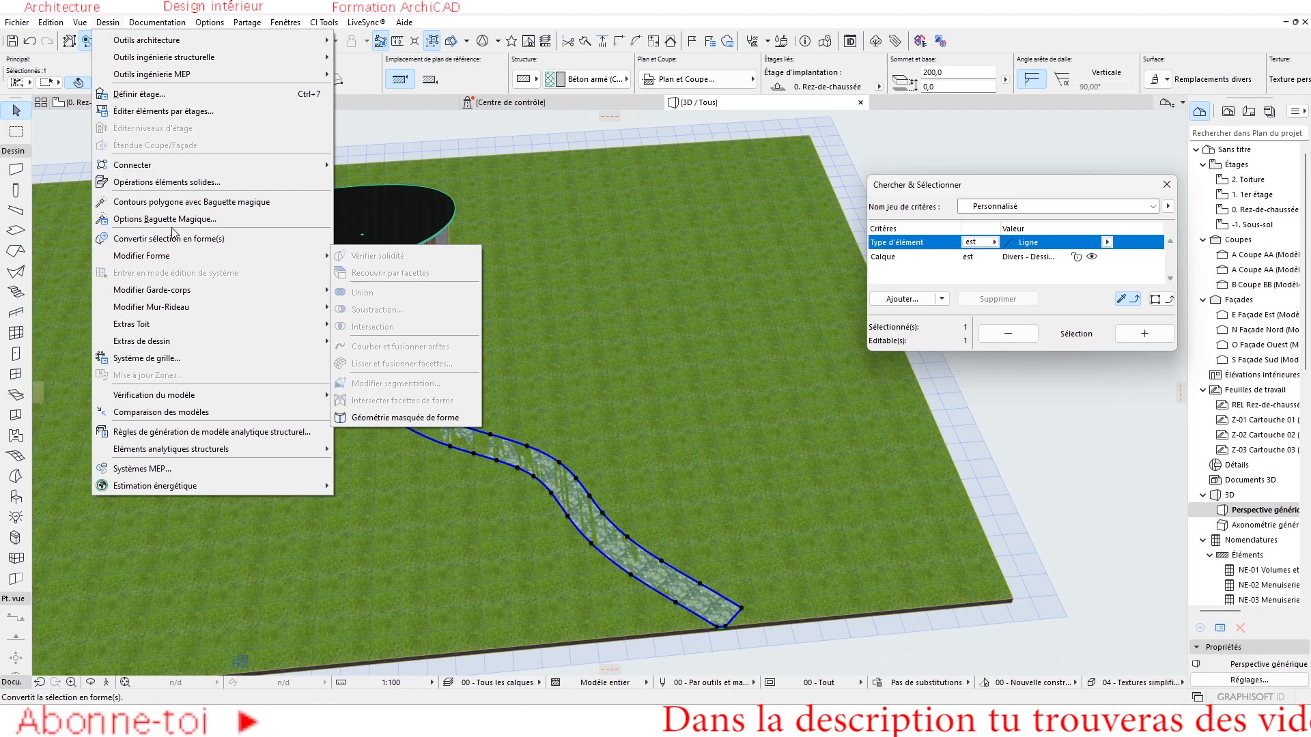
pyautogui.click(164, 182)
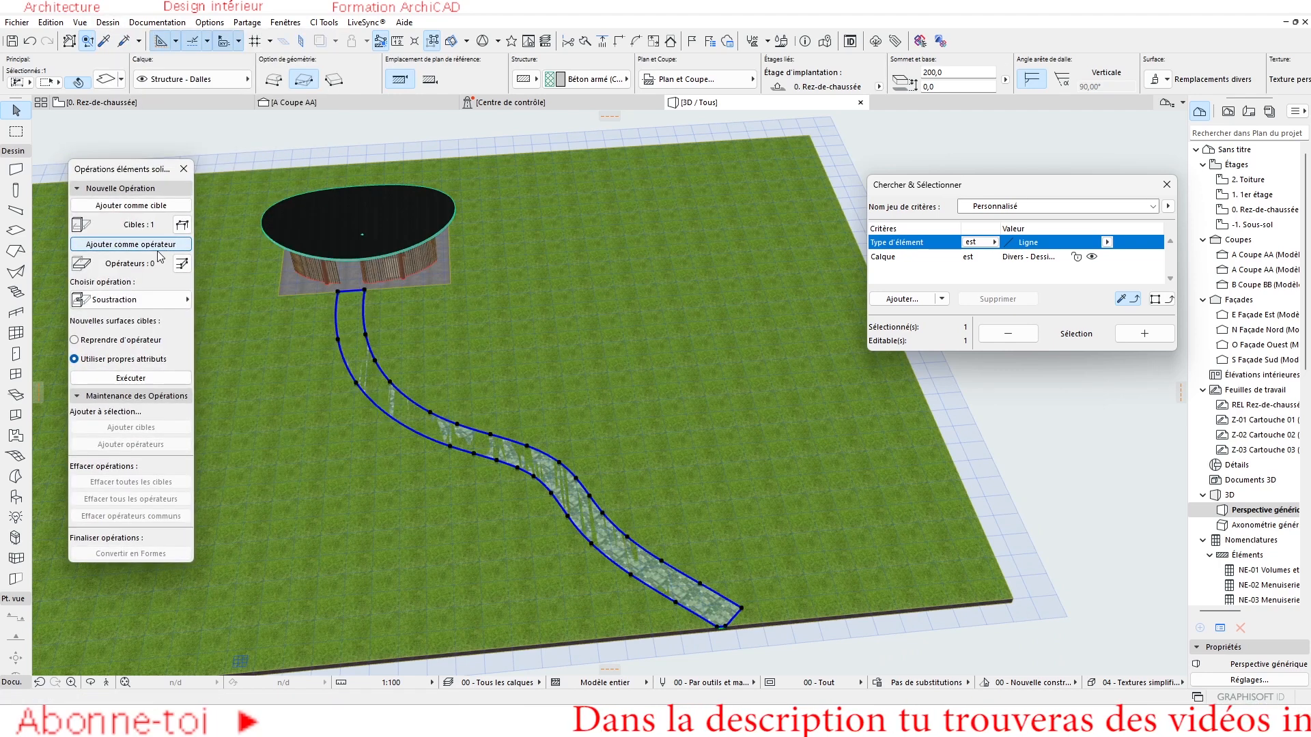
pyautogui.click(182, 263)
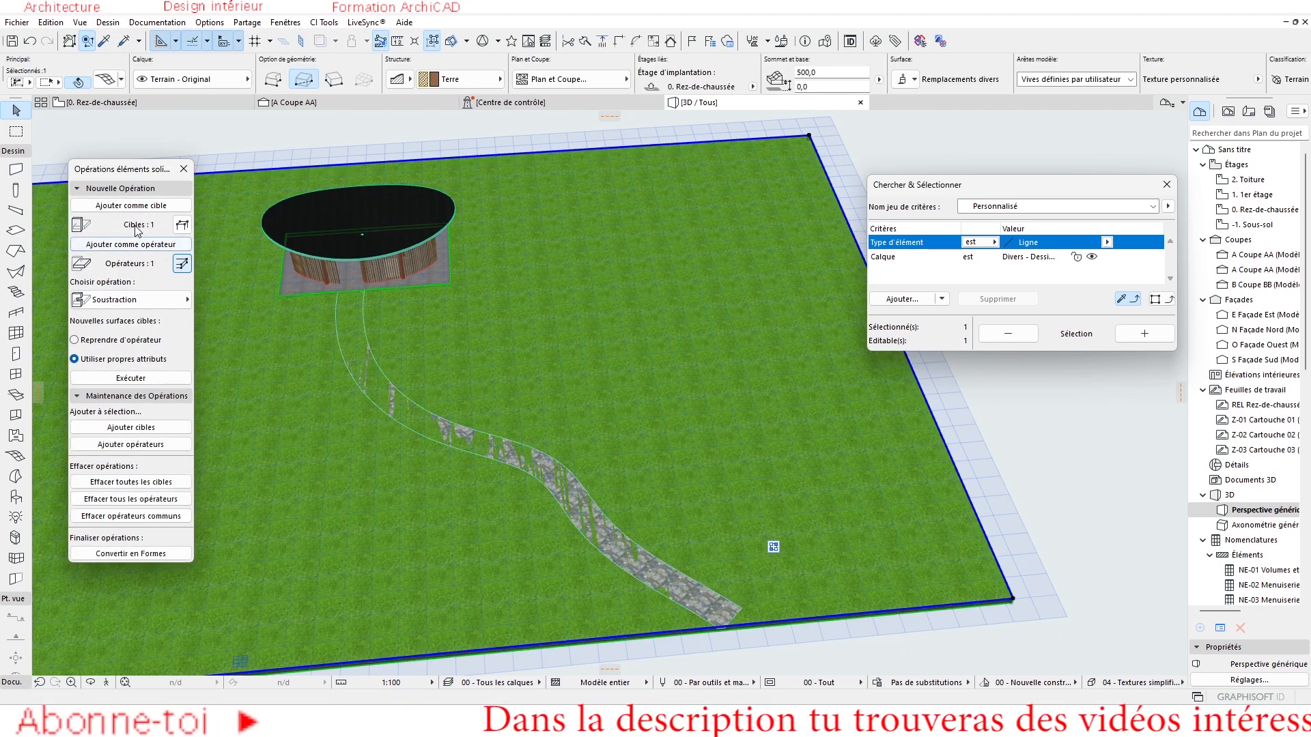
pyautogui.click(139, 302)
pyautogui.click(134, 304)
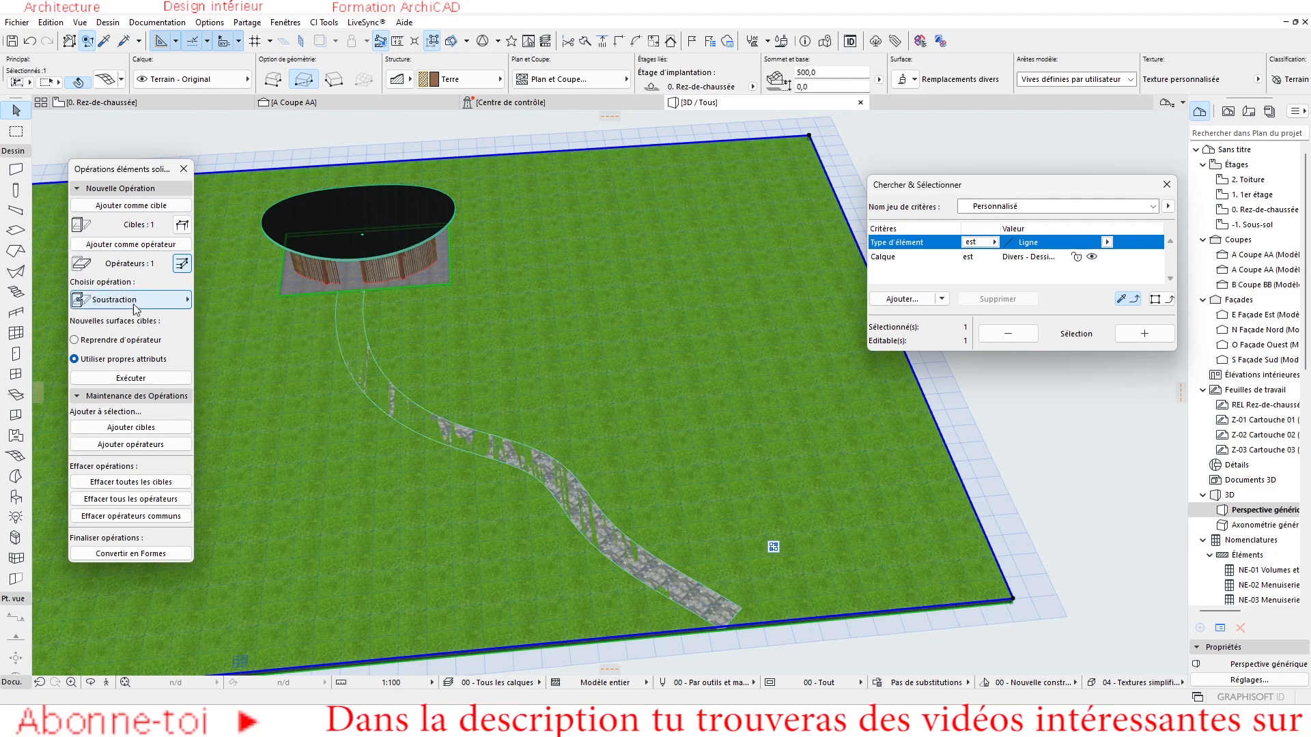
pyautogui.click(131, 378)
pyautogui.scroll(3, 342, 392)
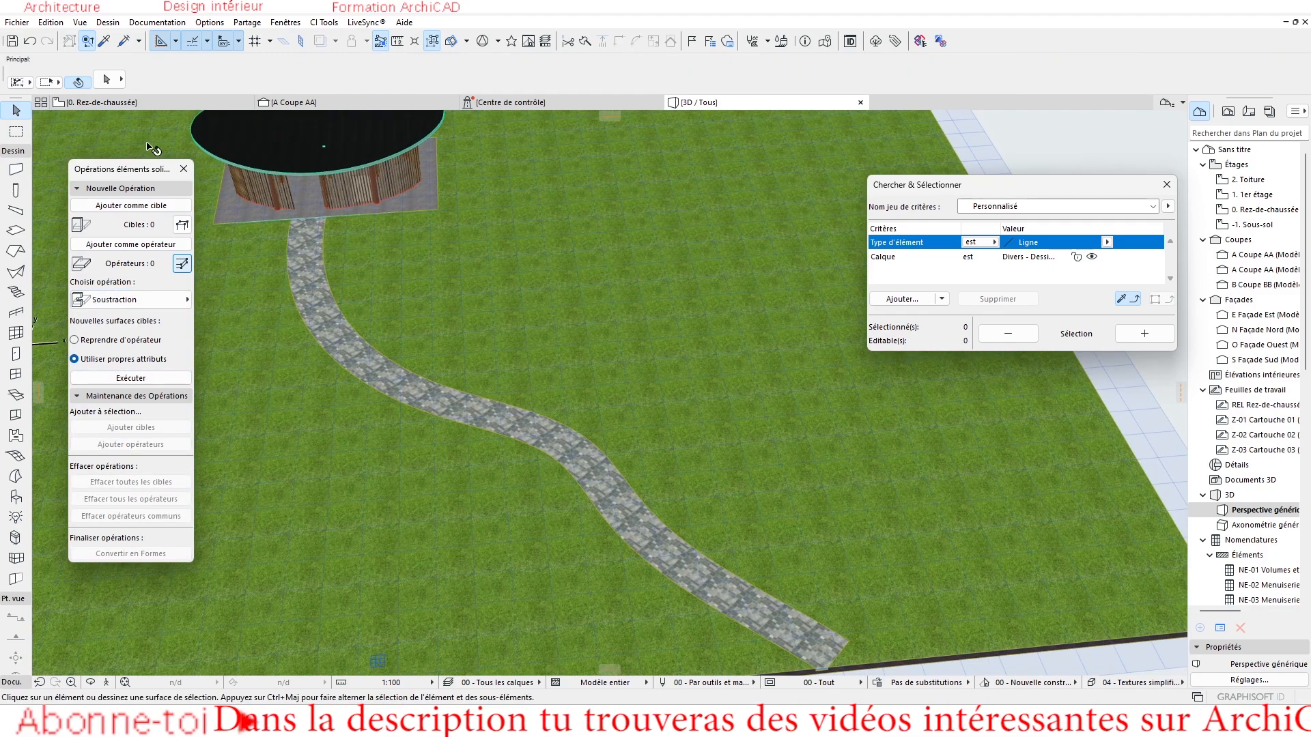
# Step: Close the solid element operations, select the path slab in 3D and set its elevation to 100
pyautogui.click(183, 169)
pyautogui.scroll(-2, 478, 409)
pyautogui.scroll(6, 707, 526)
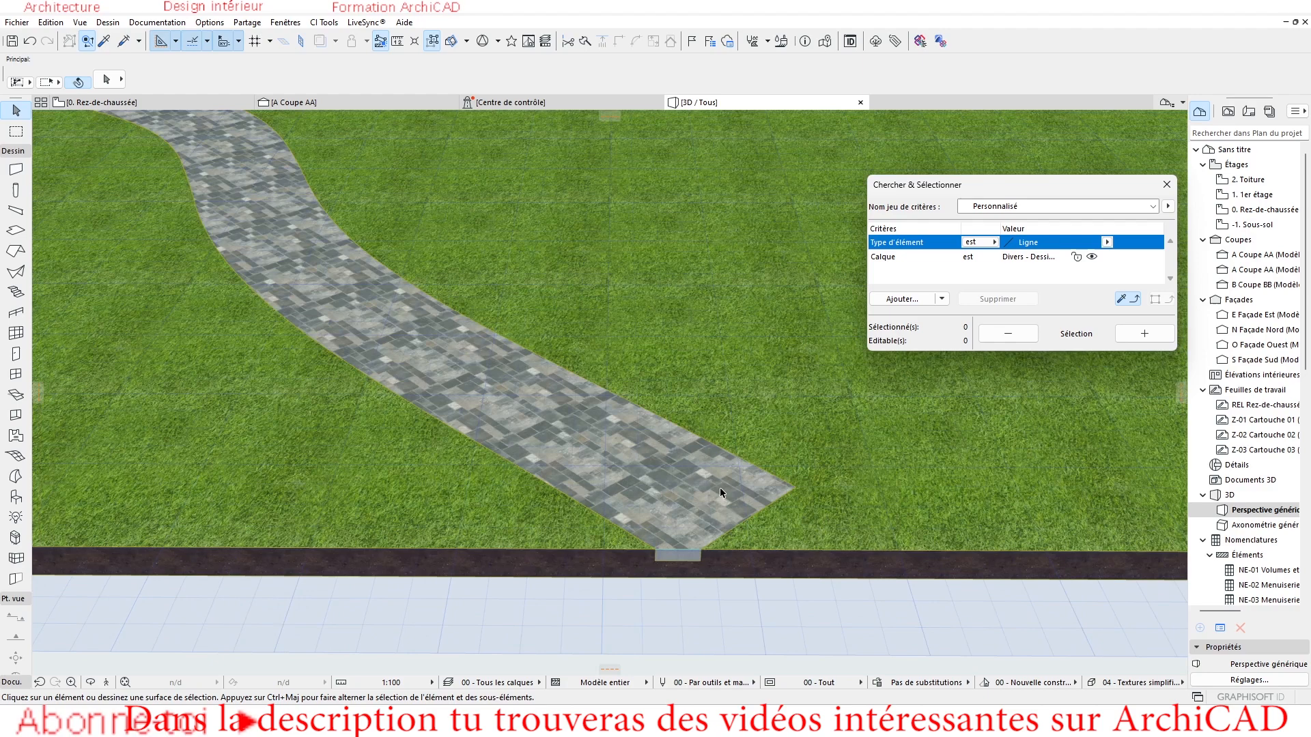
pyautogui.scroll(-3, 605, 478)
pyautogui.keyDown('shift'); pyautogui.moveTo(605, 478); pyautogui.dragTo(638, 345, button='middle'); pyautogui.keyUp('shift')
pyautogui.click(609, 410)
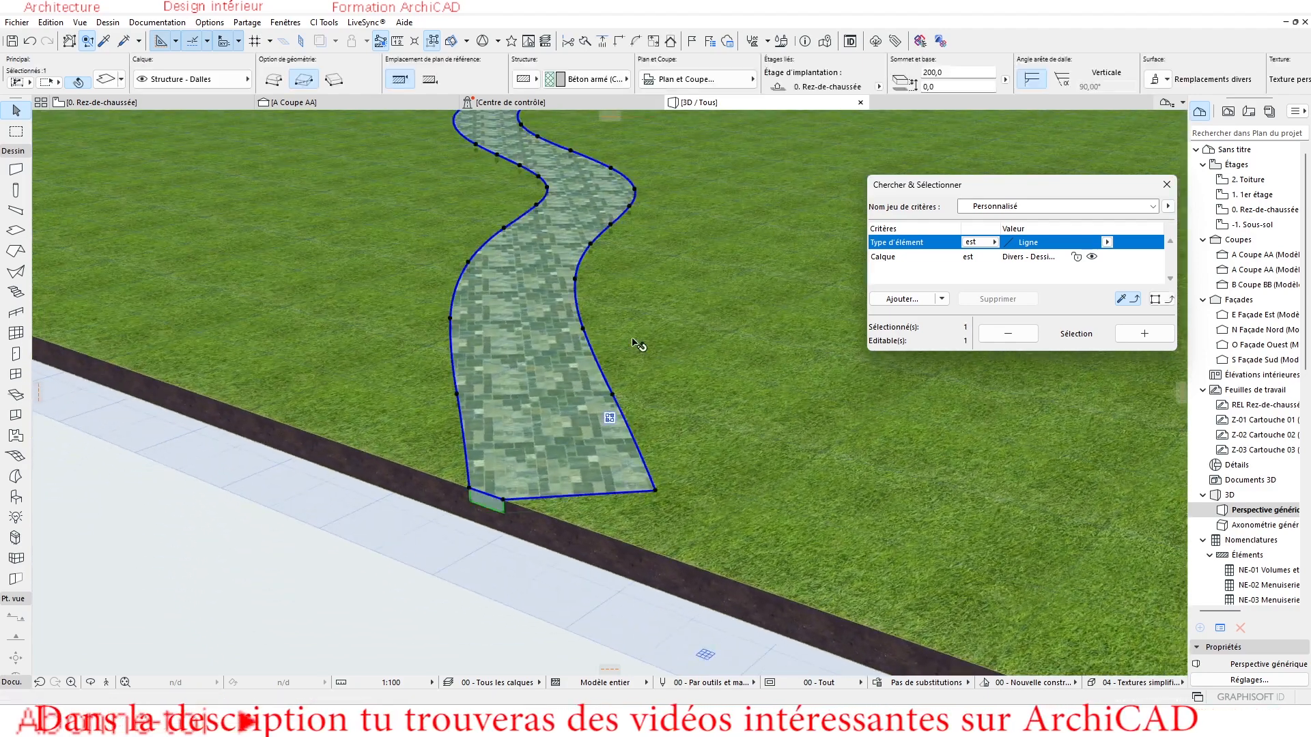
pyautogui.scroll(1, 763, 280)
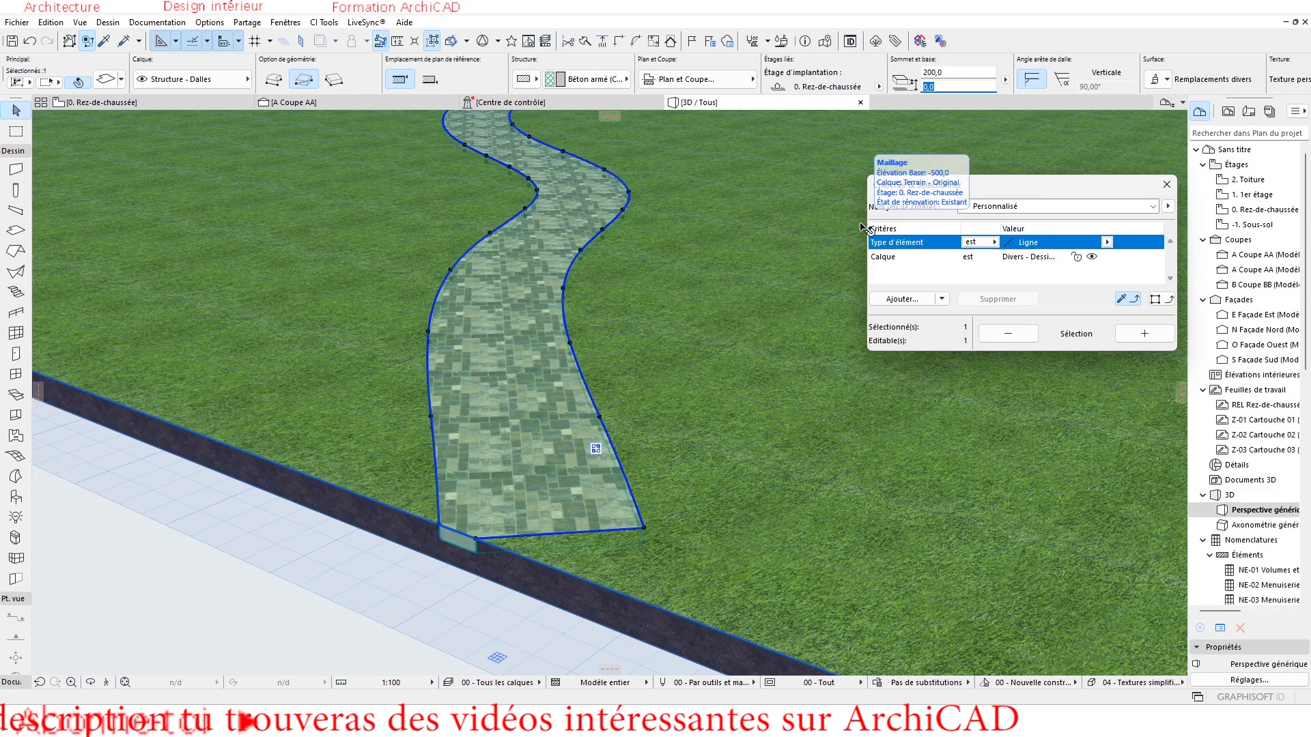
pyautogui.write('0')
pyautogui.press('Return')
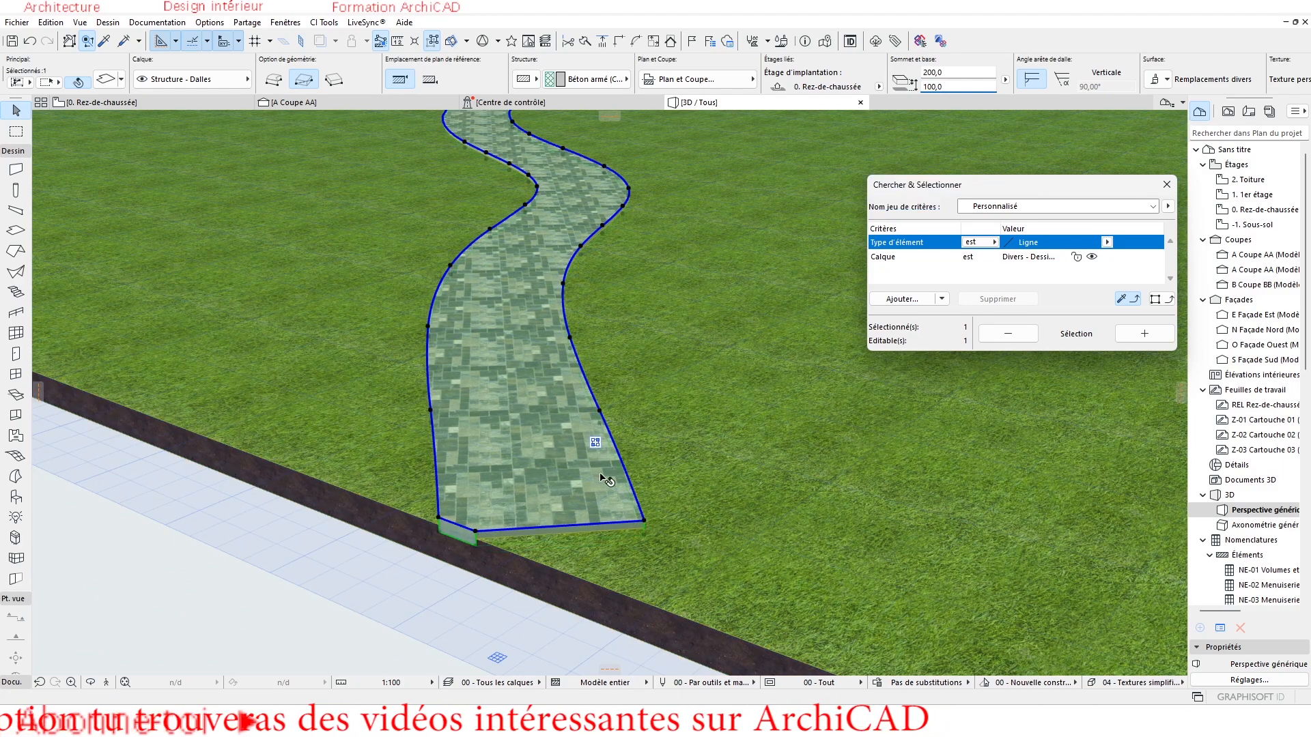
# Step: Check in 3D and on the ground floor plan where the path meets the pavilion slab
pyautogui.keyDown('shift'); pyautogui.moveTo(493, 403); pyautogui.dragTo(179, 424, button='middle'); pyautogui.keyUp('shift')
pyautogui.scroll(3, 362, 354)
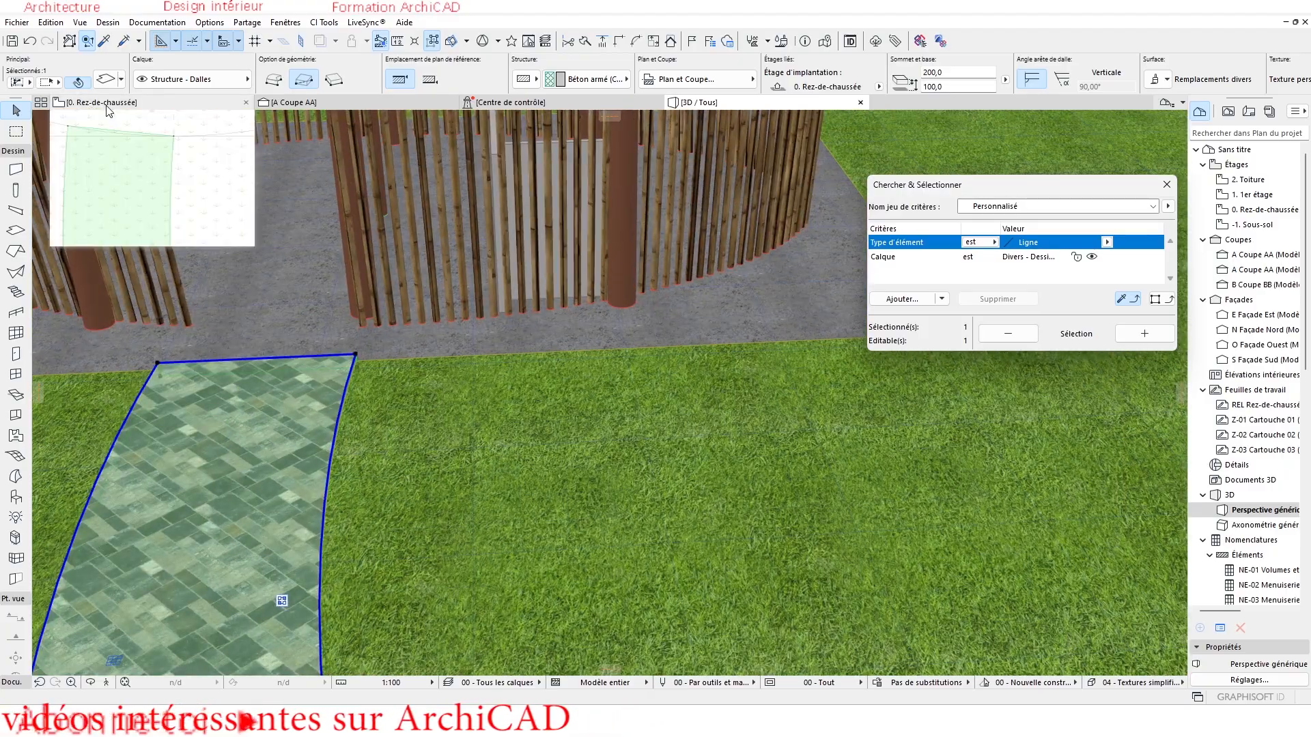
pyautogui.click(107, 103)
pyautogui.scroll(-6, 355, 287)
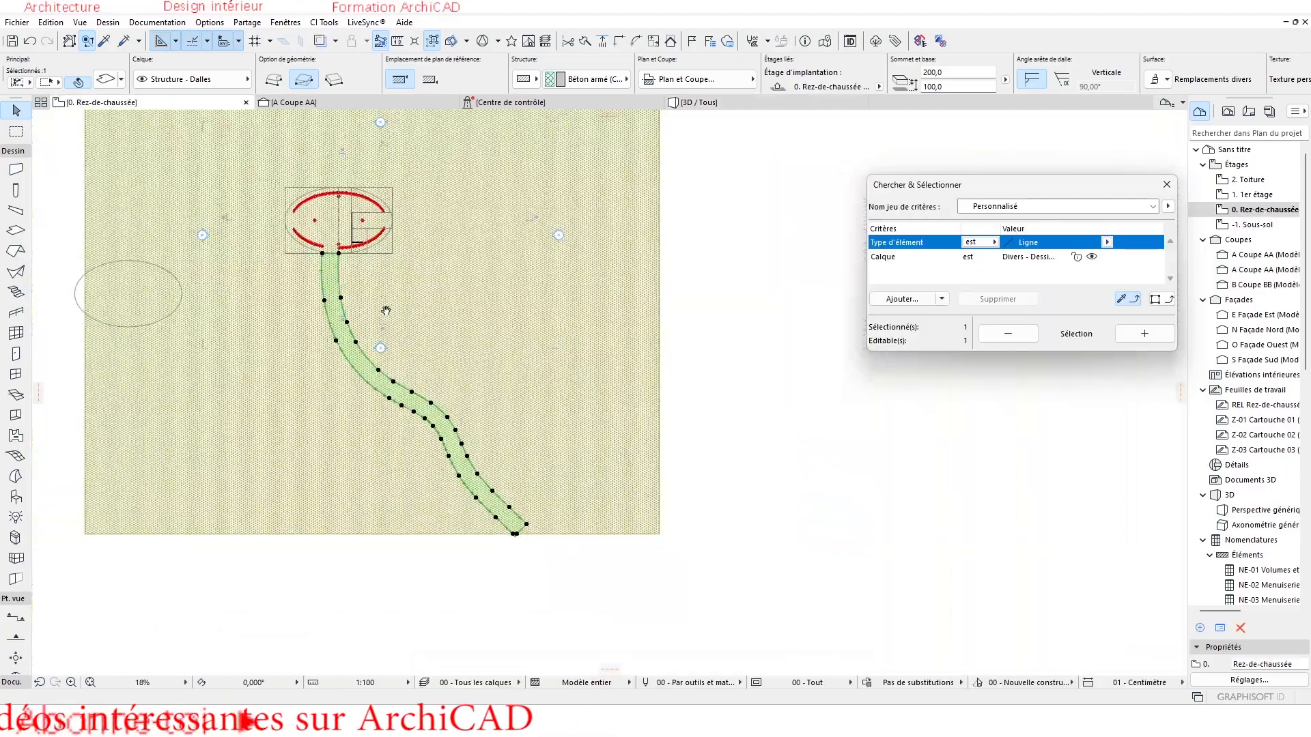
pyautogui.scroll(2, 336, 283)
pyautogui.click(693, 102)
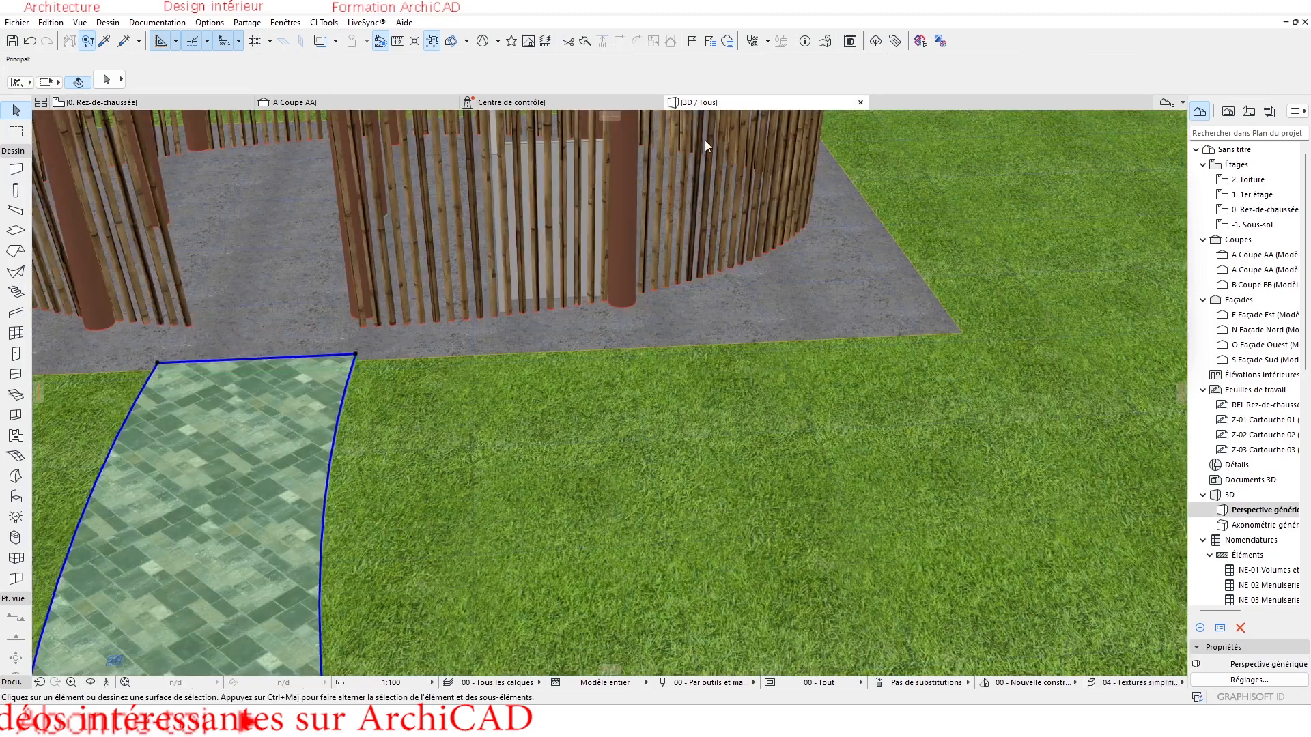
pyautogui.scroll(-5, 705, 140)
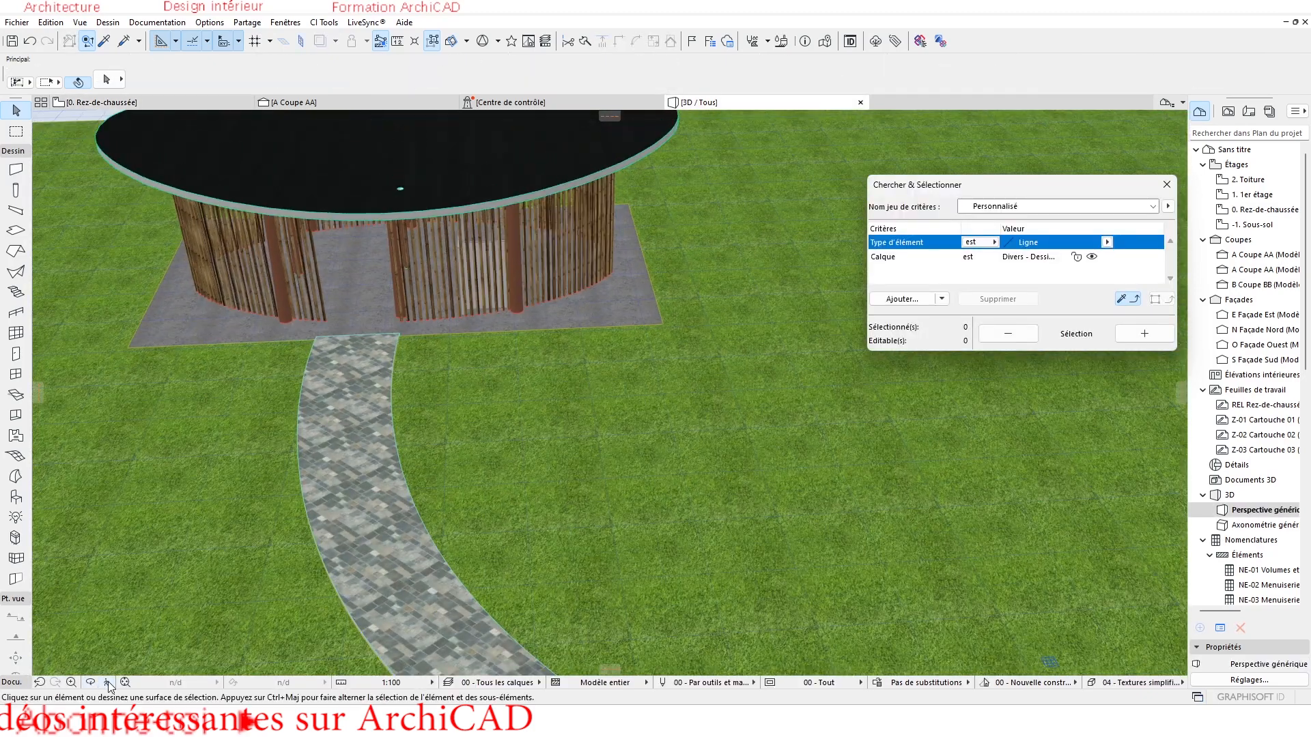
# Step: Examine the bamboo screens, columns, curved roof and stone path from all around the pavilion in 3D
pyautogui.click(95, 685)
pyautogui.scroll(-6, 334, 273)
pyautogui.moveTo(368, 457); pyautogui.dragTo(198, 385)
pyautogui.scroll(8, 538, 404)
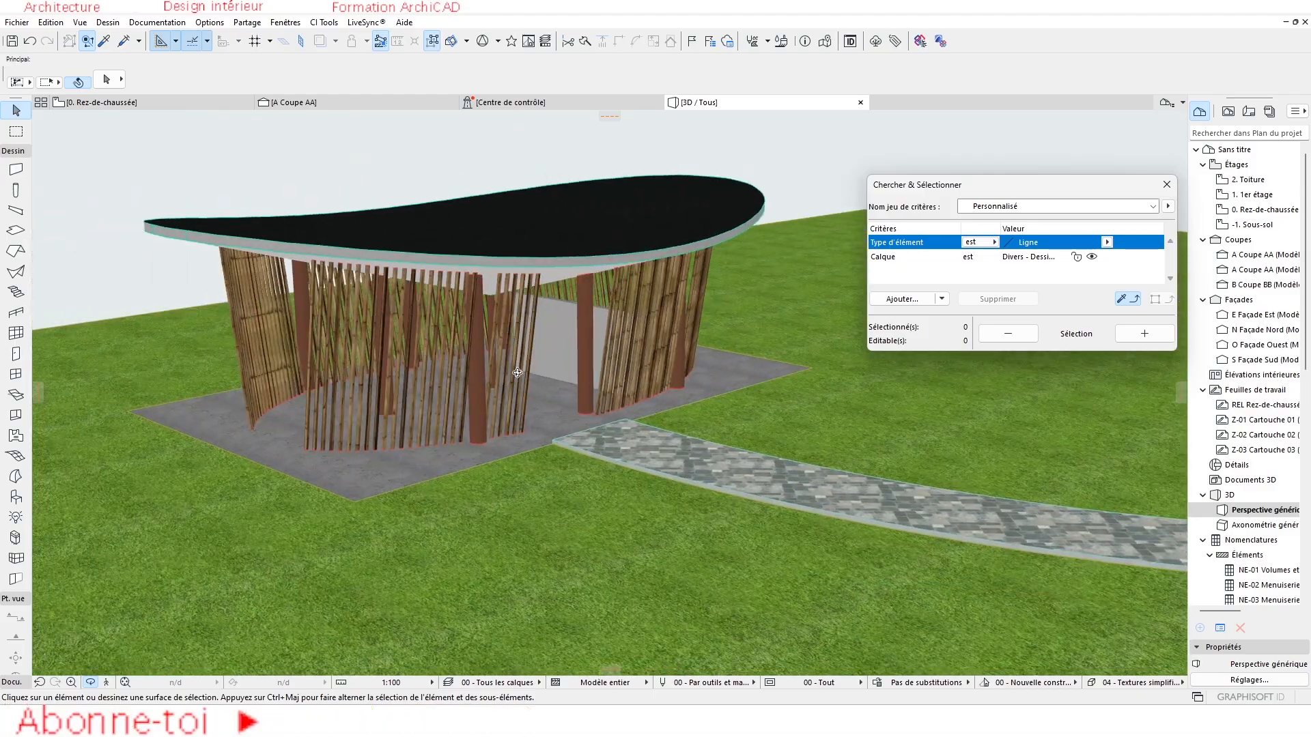
pyautogui.moveTo(537, 404); pyautogui.dragTo(226, 394)
pyautogui.scroll(-5, 322, 366)
pyautogui.scroll(7, 478, 307)
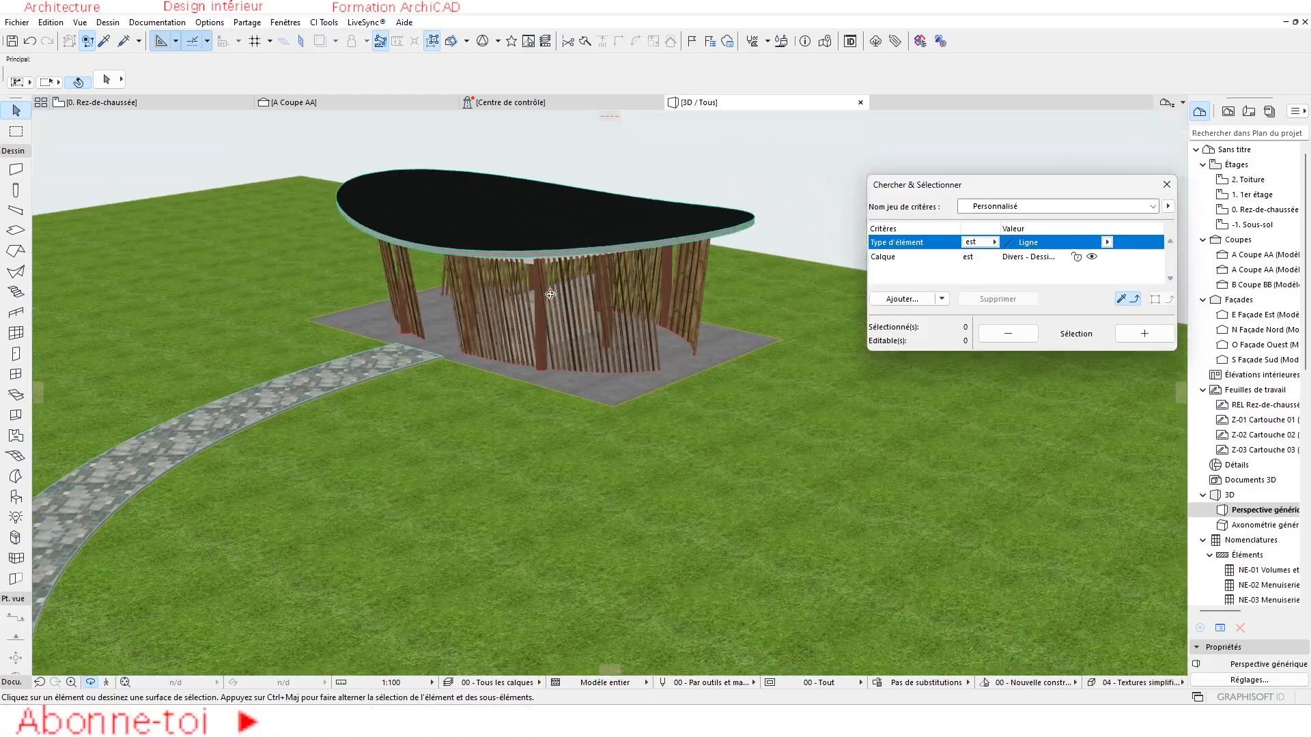
pyautogui.scroll(1, 491, 306)
pyautogui.moveTo(322, 350); pyautogui.dragTo(322, 350)
pyautogui.moveTo(401, 330); pyautogui.dragTo(400, 423)
pyautogui.scroll(-2, 401, 422)
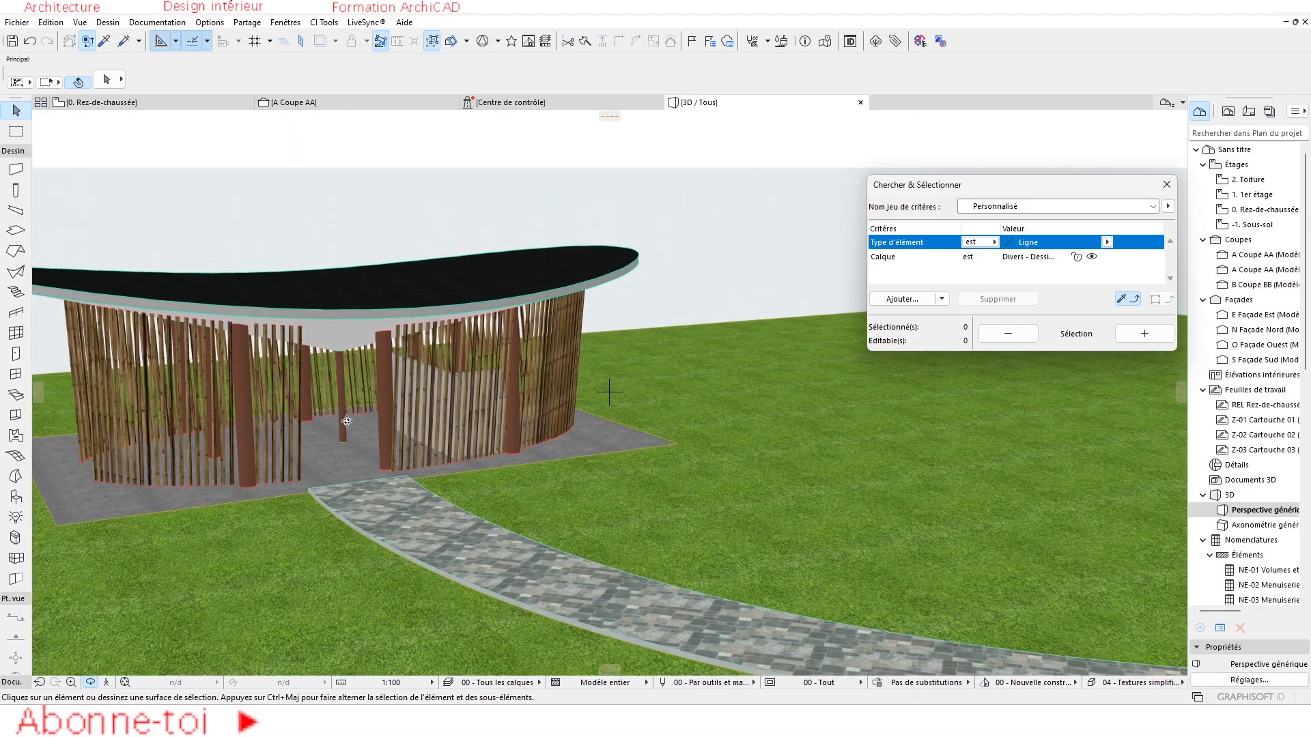
pyautogui.scroll(-3, 347, 422)
pyautogui.moveTo(341, 423); pyautogui.dragTo(496, 416)
pyautogui.scroll(4, 496, 415)
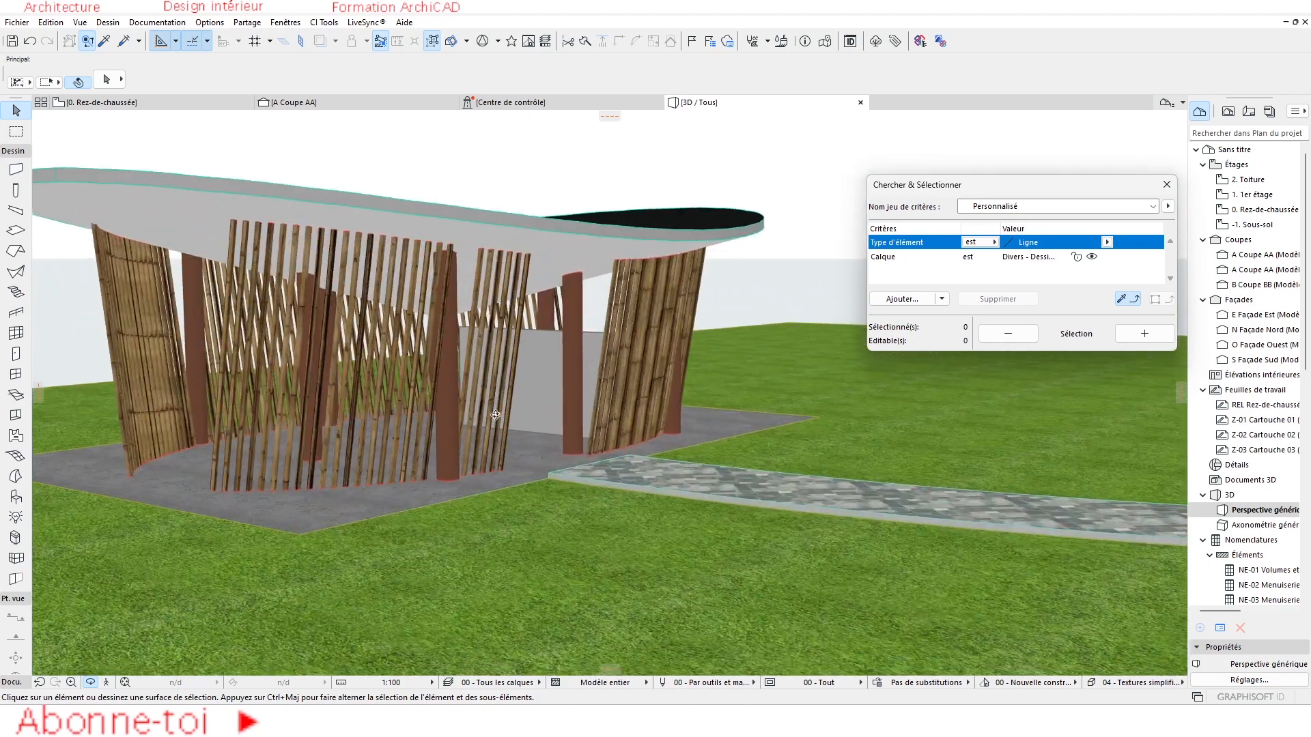
pyautogui.scroll(5, 496, 415)
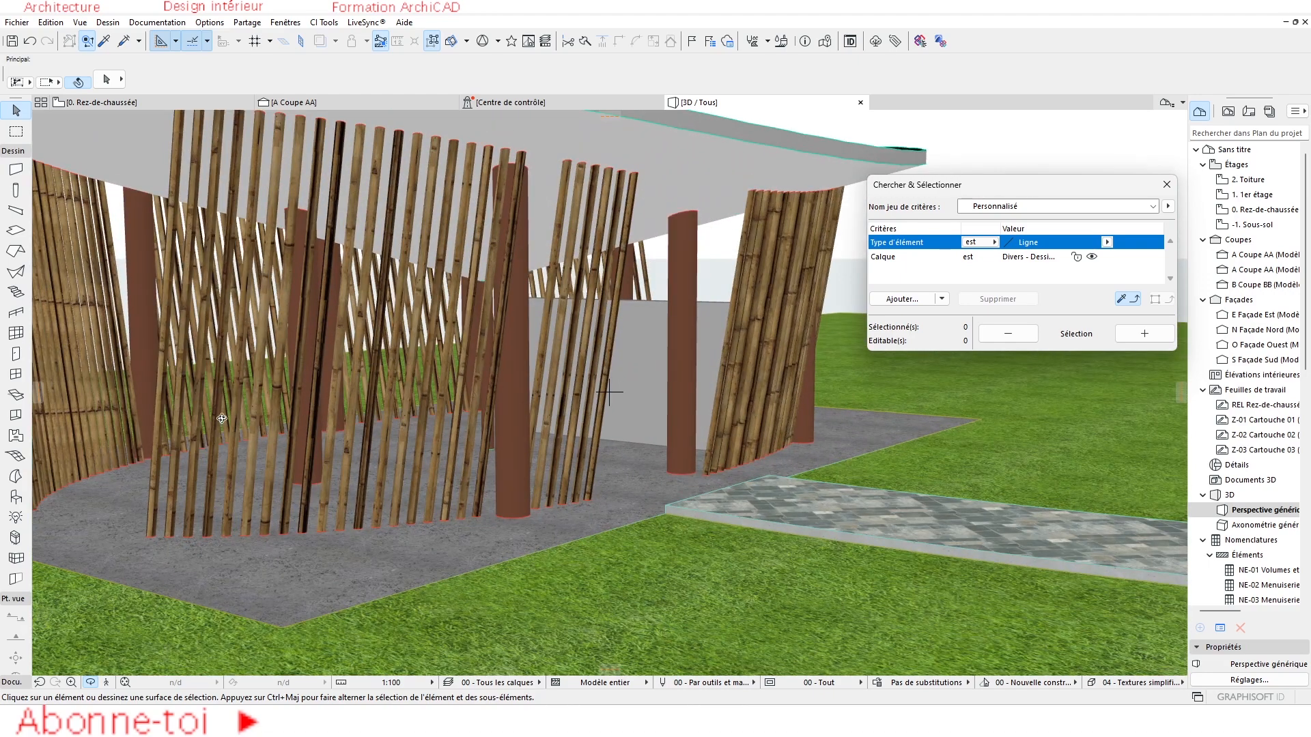
pyautogui.scroll(-4, 222, 419)
pyautogui.moveTo(226, 424); pyautogui.dragTo(477, 456)
pyautogui.scroll(-5, 400, 440)
pyautogui.keyDown('shift'); pyautogui.moveTo(477, 455); pyautogui.dragTo(211, 491, button='middle'); pyautogui.keyUp('shift')
pyautogui.scroll(-2, 370, 471)
pyautogui.scroll(6, 370, 471)
pyautogui.scroll(-5, 368, 465)
pyautogui.scroll(5, 213, 423)
pyautogui.keyDown('shift'); pyautogui.moveTo(218, 417); pyautogui.dragTo(577, 428, button='middle'); pyautogui.keyUp('shift')
pyautogui.scroll(-4, 577, 428)
pyautogui.keyDown('shift'); pyautogui.moveTo(560, 327); pyautogui.dragTo(625, 410, button='middle'); pyautogui.keyUp('shift')
pyautogui.scroll(3, 363, 331)
pyautogui.scroll(-4, 625, 409)
pyautogui.keyDown('shift'); pyautogui.moveTo(546, 471); pyautogui.dragTo(539, 444, button='middle'); pyautogui.keyUp('shift')
pyautogui.moveTo(540, 443); pyautogui.dragTo(350, 432, button='middle')
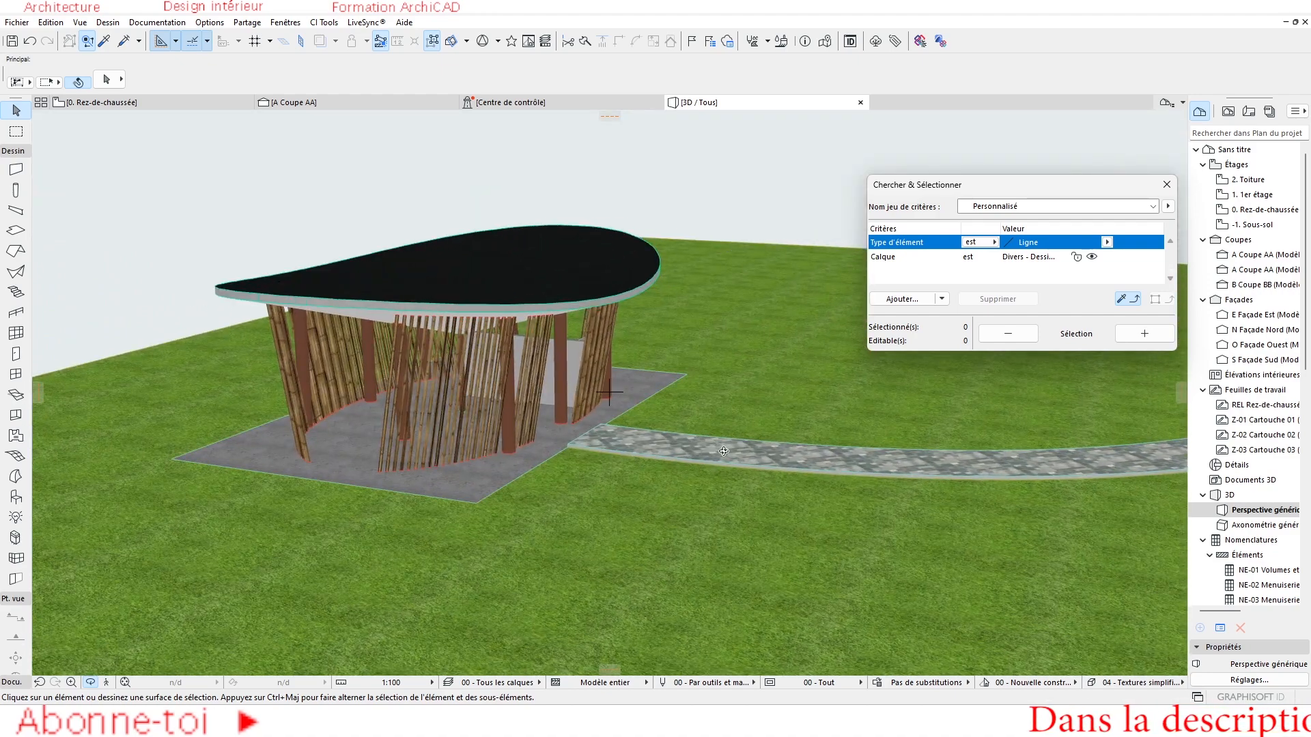
pyautogui.keyDown('shift'); pyautogui.moveTo(509, 495); pyautogui.dragTo(480, 464, button='middle'); pyautogui.keyUp('shift')
# Step: Apply the "Ligne noire" graphic override to the 3D view
pyautogui.click(926, 682)
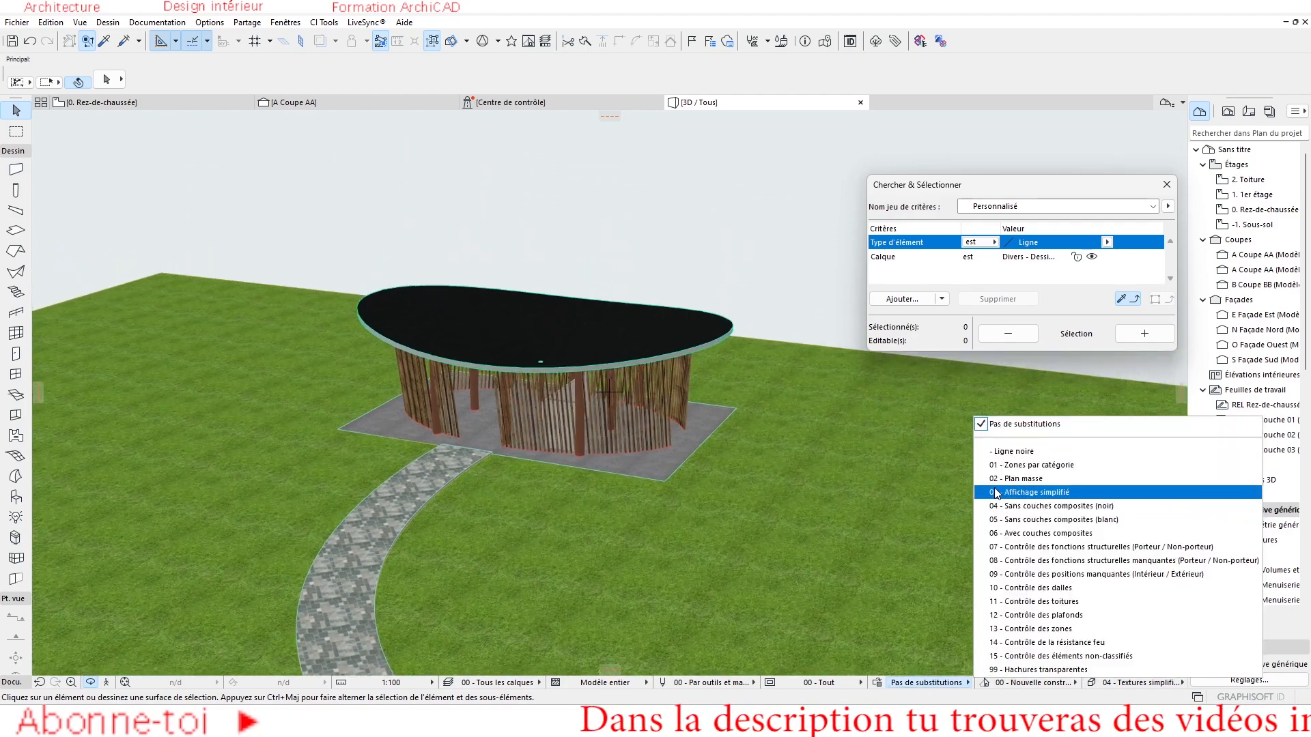
pyautogui.click(1018, 451)
pyautogui.moveTo(577, 478)
pyautogui.keyDown('shift'); pyautogui.mouseDown(button='middle')
pyautogui.moveTo(563, 482)
pyautogui.moveTo(594, 463)
pyautogui.mouseUp(button='middle'); pyautogui.keyUp('shift')
# Step: Set the sun azimuth to about 240.42° in the perspective options and confirm the sun light settings
pyautogui.rightClick(697, 349)
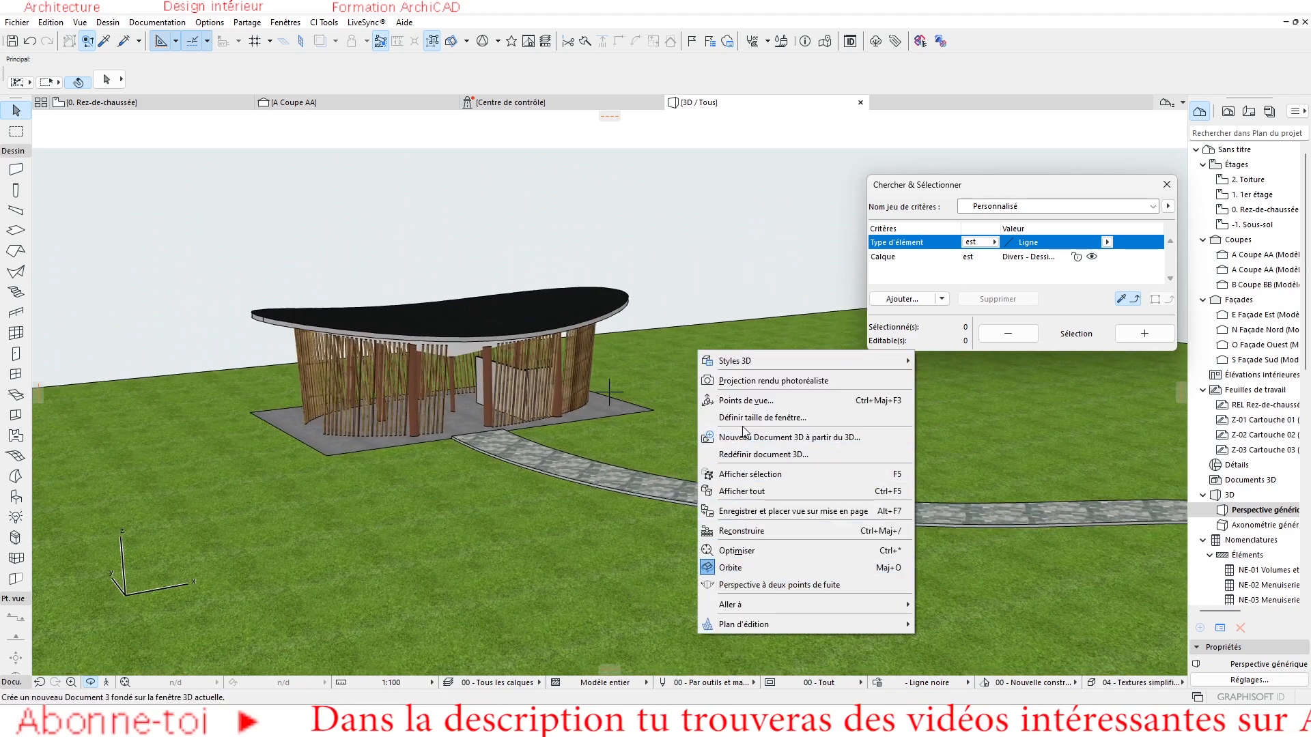
pyautogui.click(744, 400)
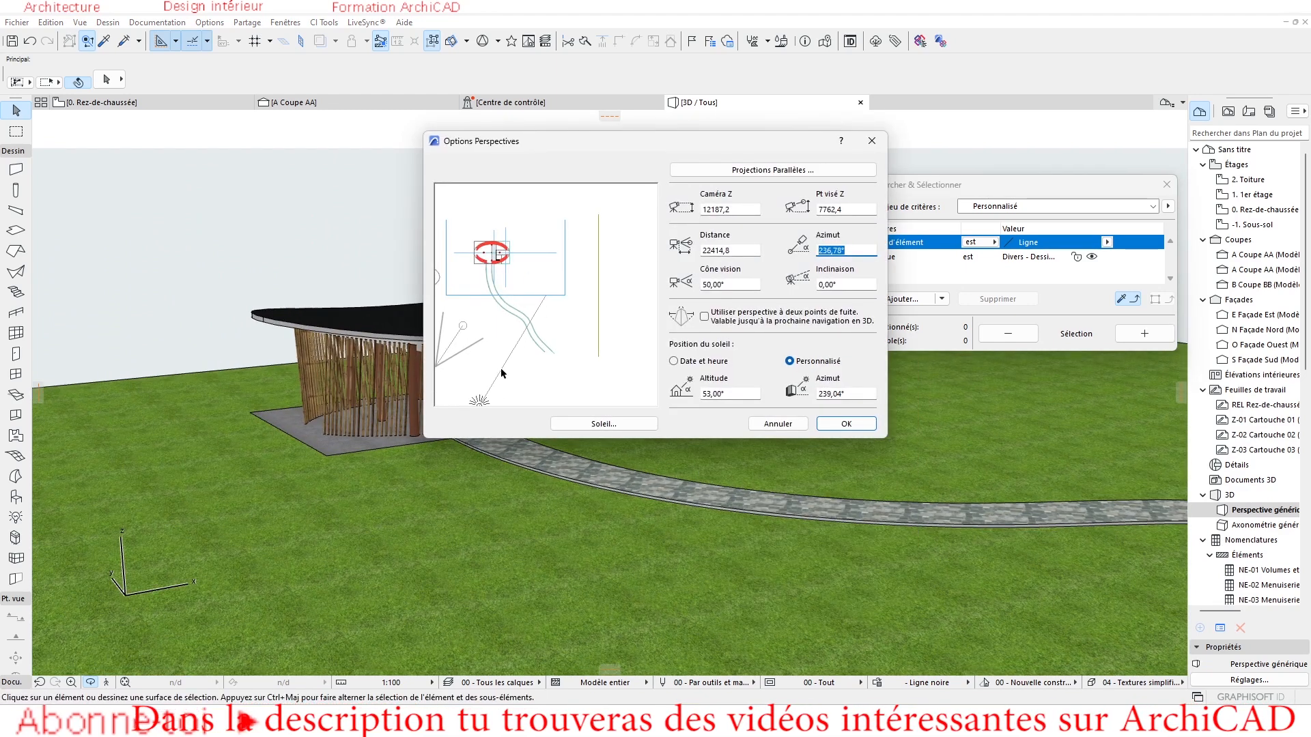
pyautogui.click(603, 425)
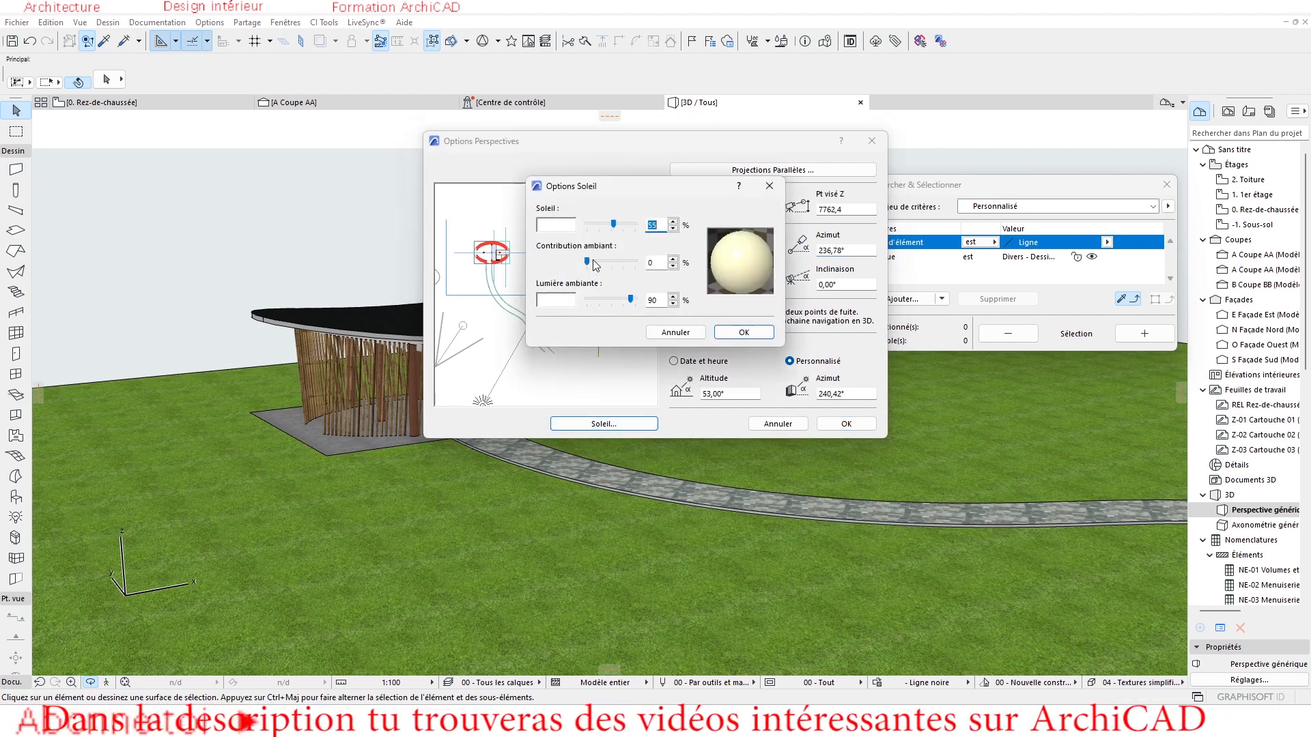
pyautogui.click(744, 333)
pyautogui.click(870, 430)
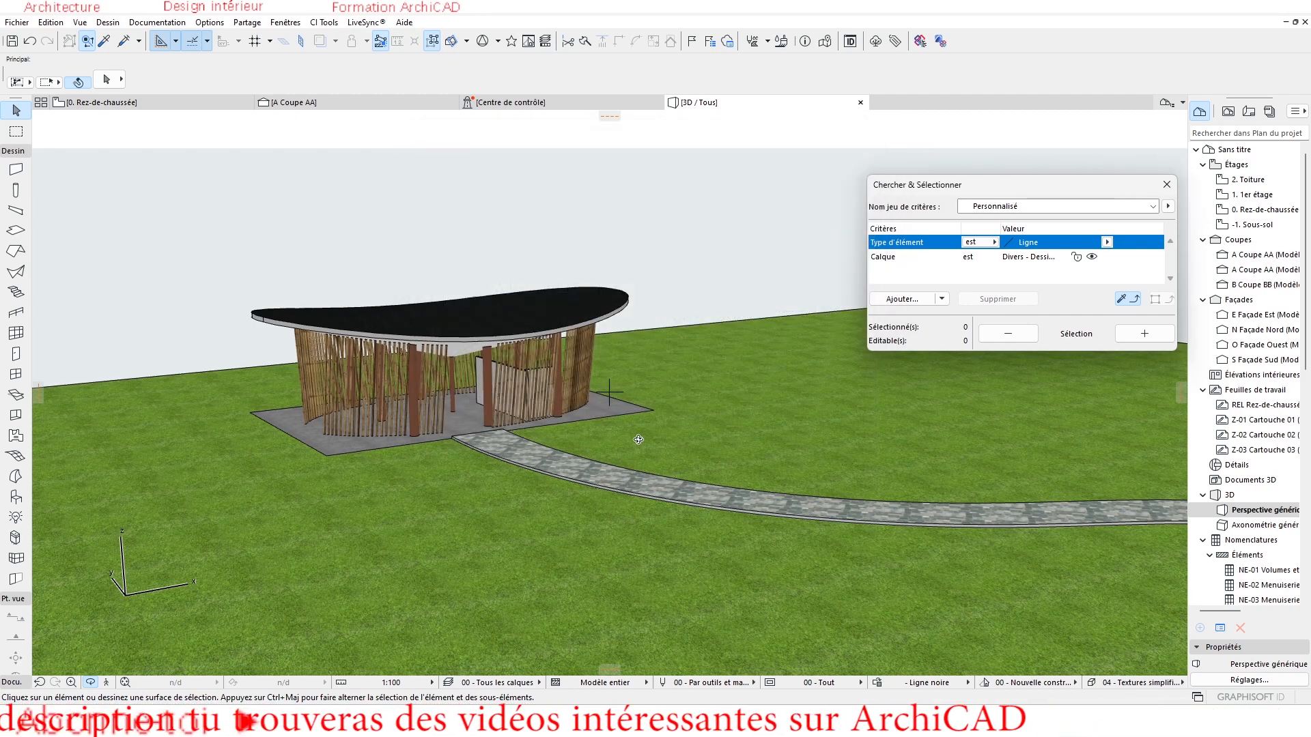
# Step: Adjust the sun's ambient contribution in the perspective's sun options and check the pavilion's lighting
pyautogui.moveTo(535, 481); pyautogui.dragTo(609, 393)
pyautogui.rightClick(704, 300)
pyautogui.click(747, 338)
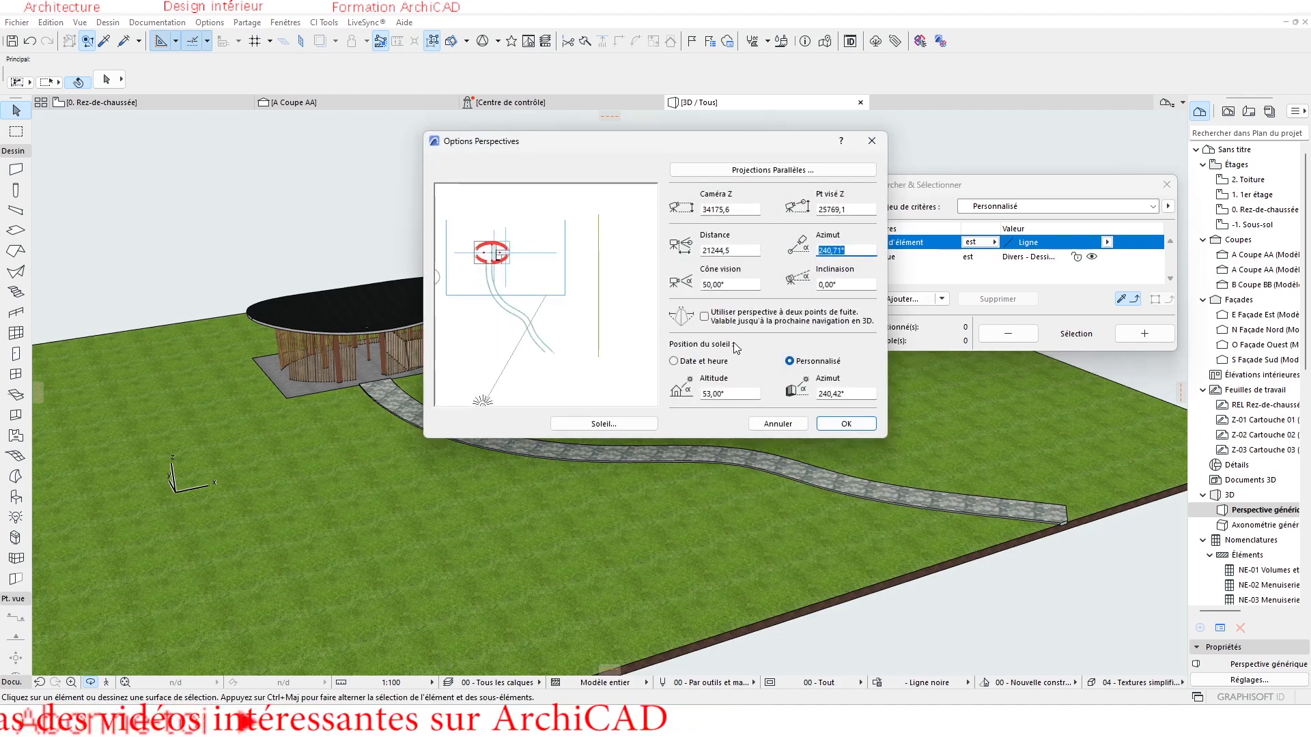
pyautogui.click(639, 424)
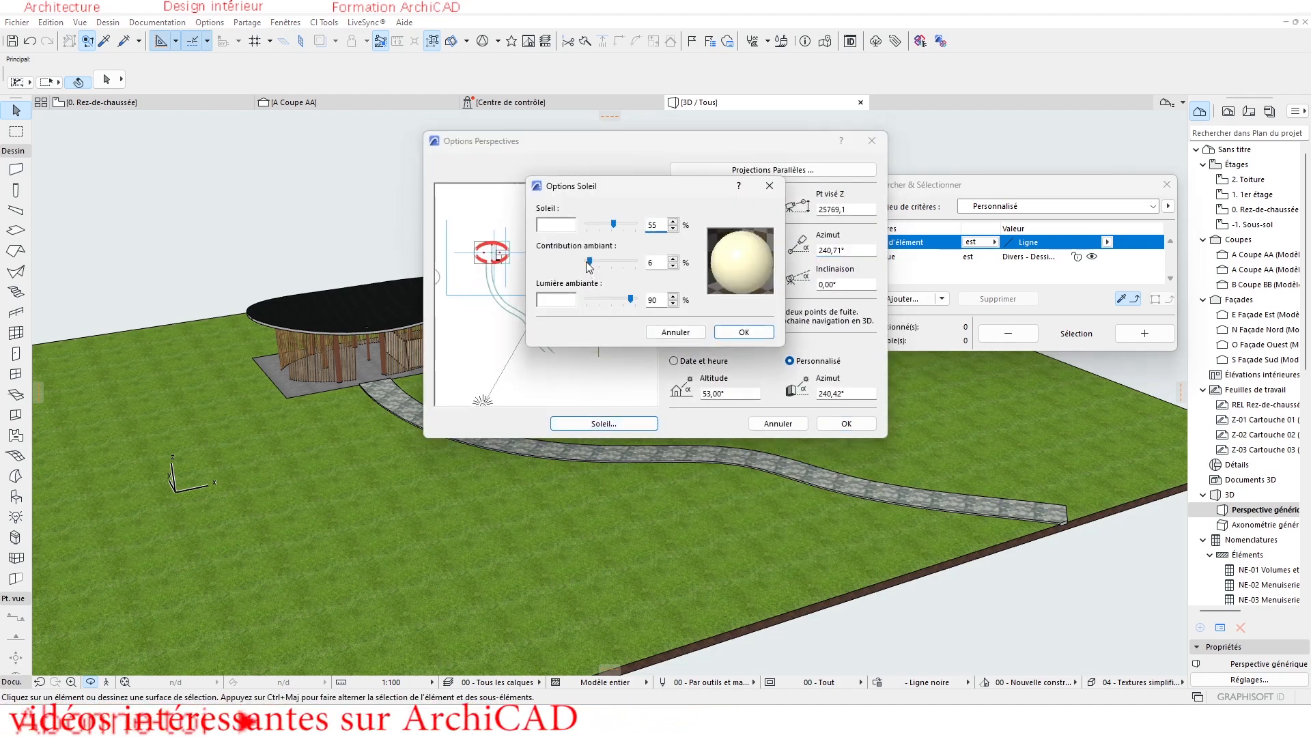
pyautogui.click(743, 333)
pyautogui.click(854, 426)
pyautogui.moveTo(560, 396); pyautogui.dragTo(443, 470)
pyautogui.scroll(10, 544, 453)
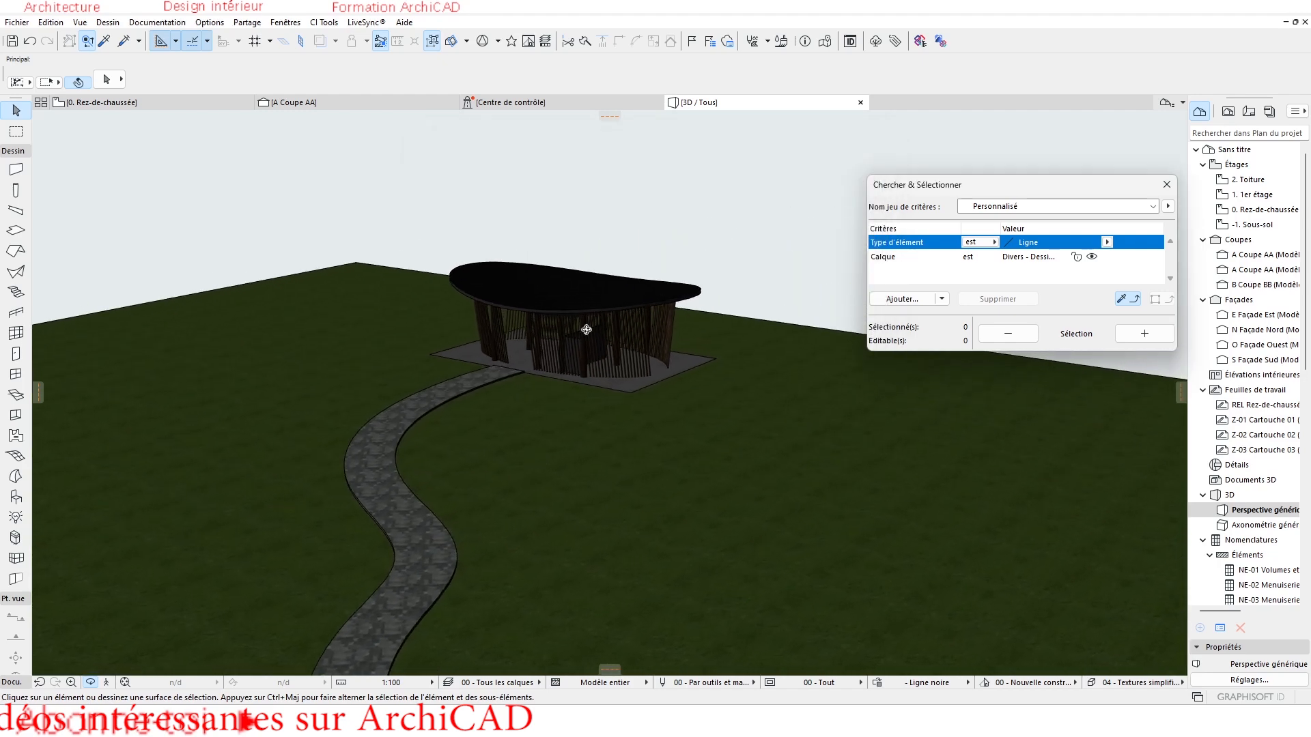
# Step: Set the stone path slab's elevation relative to the ground floor to 0
pyautogui.moveTo(559, 436); pyautogui.dragTo(518, 427)
pyautogui.scroll(5, 424, 485)
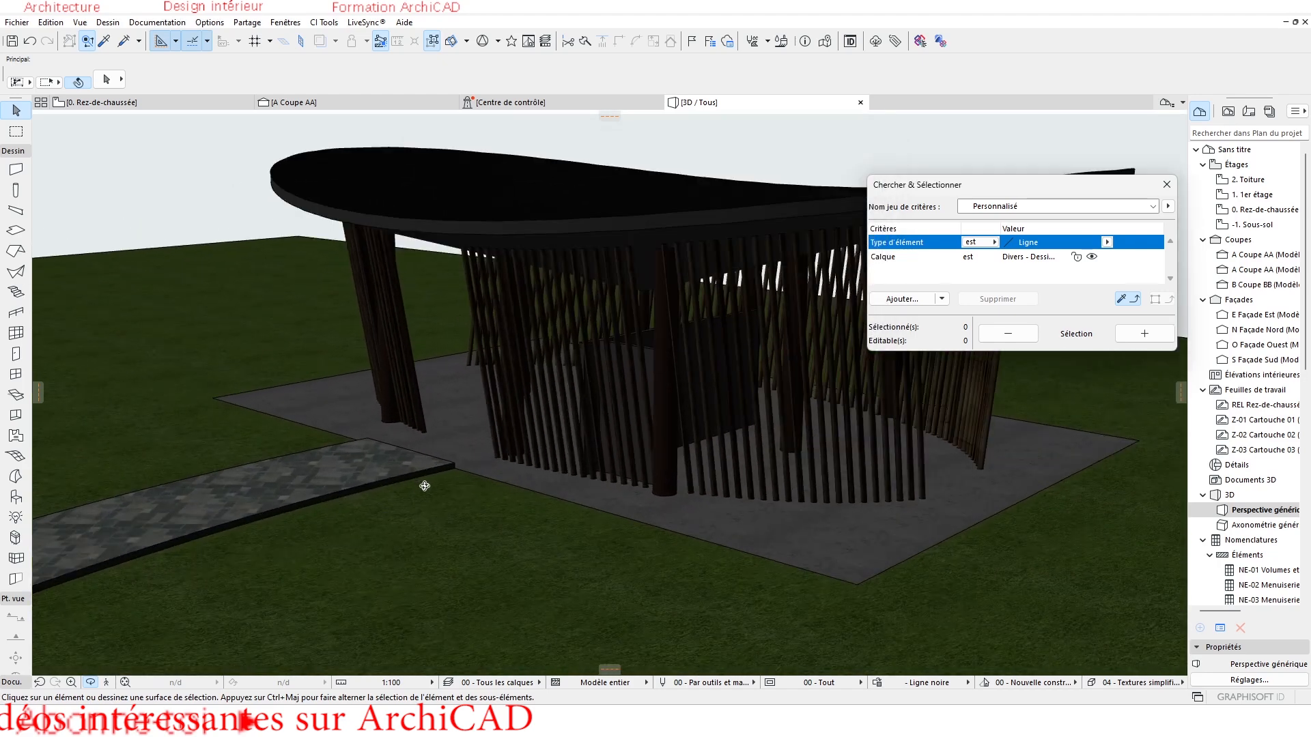
pyautogui.moveTo(473, 471); pyautogui.dragTo(448, 422)
pyautogui.scroll(-5, 453, 417)
pyautogui.moveTo(528, 459); pyautogui.dragTo(647, 503)
pyautogui.scroll(4, 585, 456)
pyautogui.moveTo(585, 457); pyautogui.dragTo(598, 401)
pyautogui.click(640, 454)
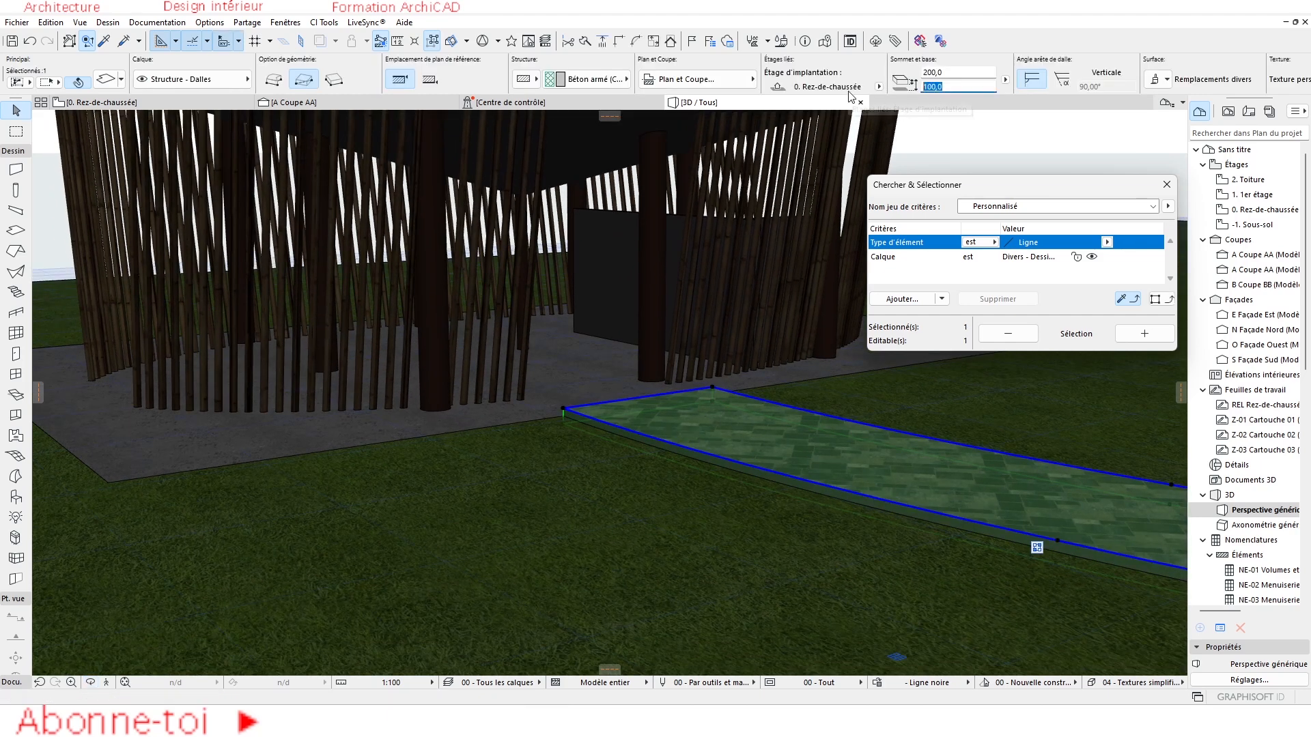
pyautogui.write('0')
pyautogui.press('Return')
# Step: Set the grass terrain mesh's base elevation to -50 and deselect it
pyautogui.click(708, 528)
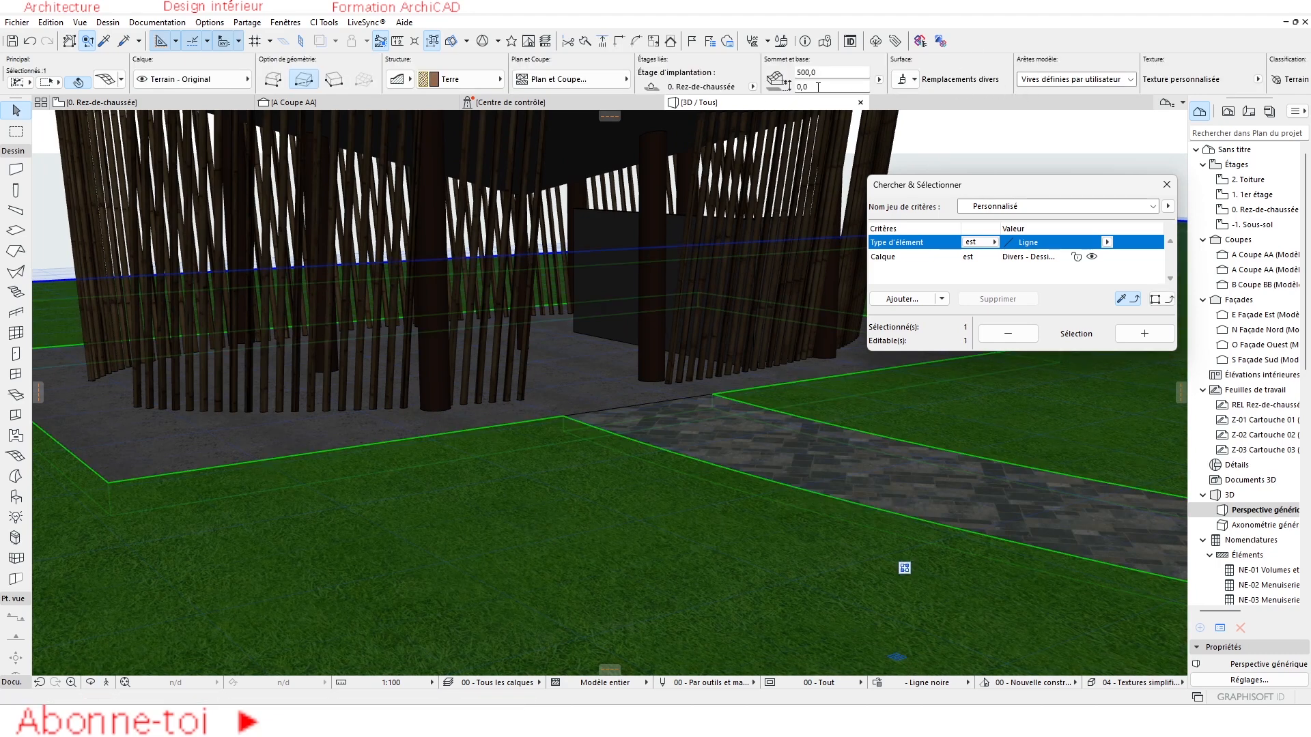
pyautogui.write('-50')
pyautogui.press('Return')
pyautogui.press('Escape')
# Step: Examine how the grass terrain meets the stone path and the pavilion's floor slab
pyautogui.scroll(3, 620, 549)
pyautogui.keyDown('shift'); pyautogui.moveTo(679, 494); pyautogui.dragTo(487, 478, button='middle'); pyautogui.keyUp('shift')
pyautogui.keyDown('shift'); pyautogui.moveTo(387, 474); pyautogui.dragTo(286, 477, button='middle'); pyautogui.keyUp('shift')
pyautogui.scroll(-3, 622, 468)
pyautogui.keyDown('shift'); pyautogui.moveTo(614, 470); pyautogui.dragTo(534, 486, button='middle'); pyautogui.keyUp('shift')
pyautogui.scroll(-3, 534, 486)
pyautogui.moveTo(617, 439)
pyautogui.keyDown('shift'); pyautogui.mouseDown(button='middle')
pyautogui.moveTo(623, 482)
pyautogui.moveTo(649, 437)
pyautogui.moveTo(603, 436)
pyautogui.mouseUp(button='middle'); pyautogui.keyUp('shift')
pyautogui.scroll(-3, 650, 436)
pyautogui.rightClick(710, 441)
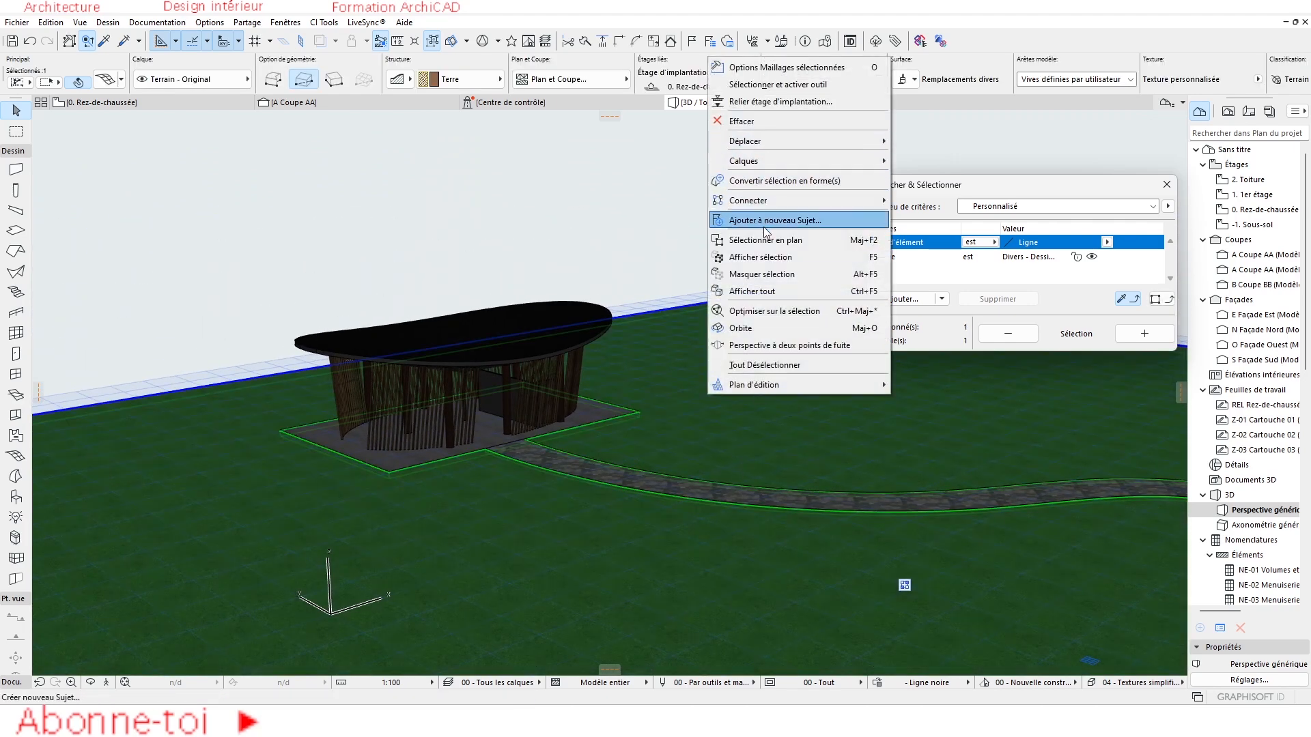
pyautogui.rightClick(698, 154)
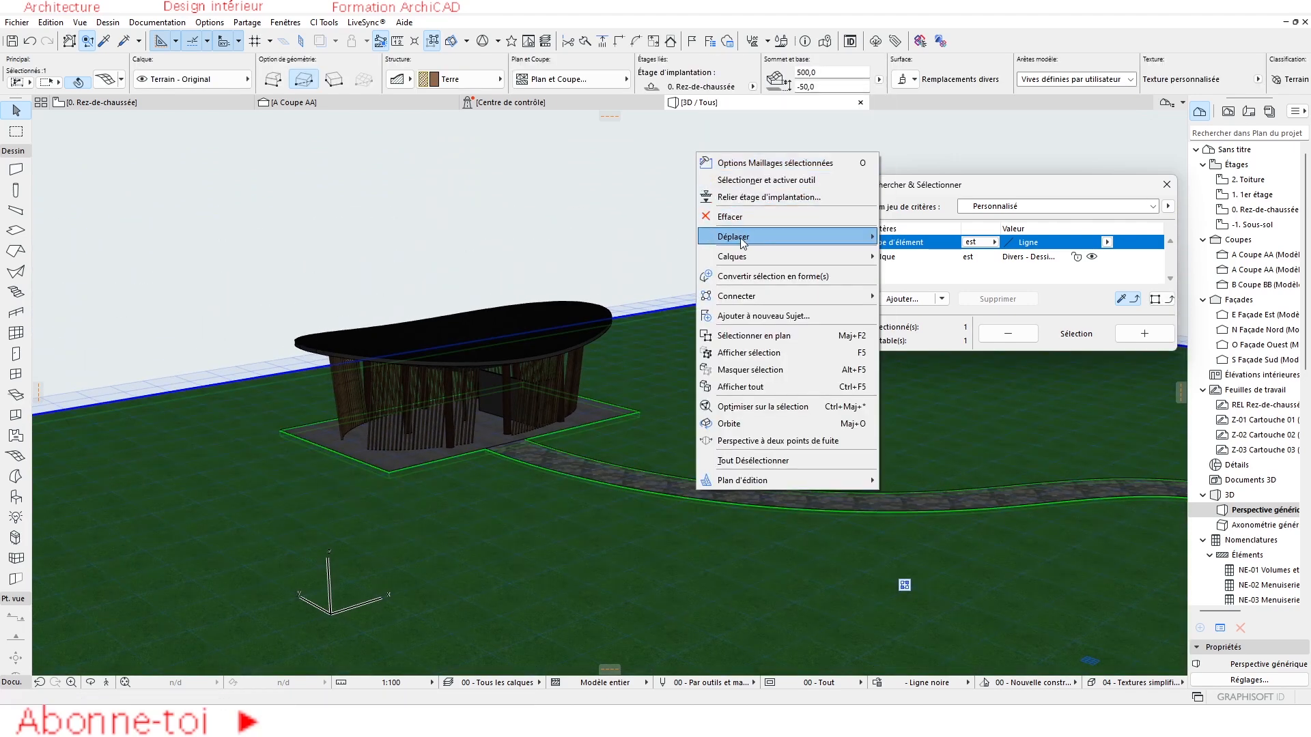
pyautogui.press('Escape')
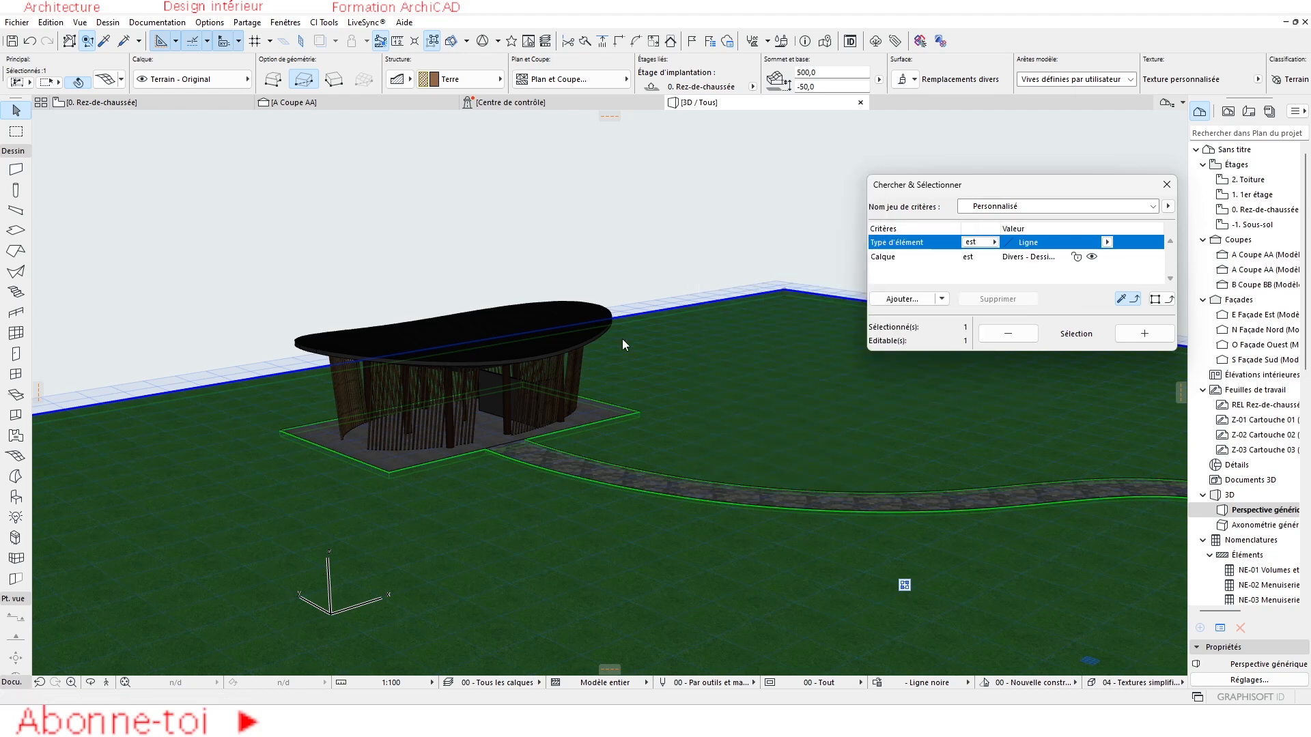
# Step: Set the sun's ambient contribution to 13% and the ambient light to 87% in the perspective options
pyautogui.press('Escape')
pyautogui.scroll(-5, 580, 397)
pyautogui.keyDown('shift'); pyautogui.moveTo(580, 398); pyautogui.dragTo(602, 274, button='middle'); pyautogui.keyUp('shift')
pyautogui.rightClick(601, 269)
pyautogui.click(676, 252)
pyautogui.click(614, 424)
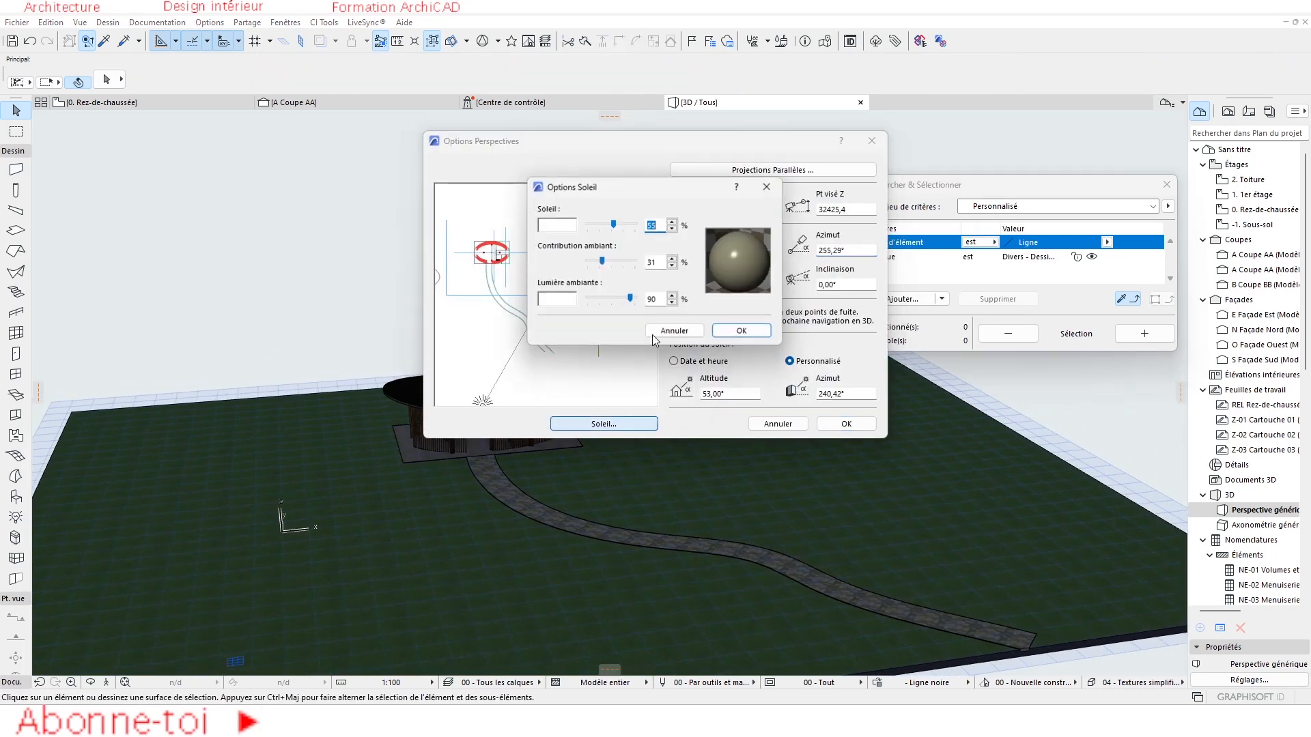
pyautogui.moveTo(604, 262); pyautogui.dragTo(629, 302)
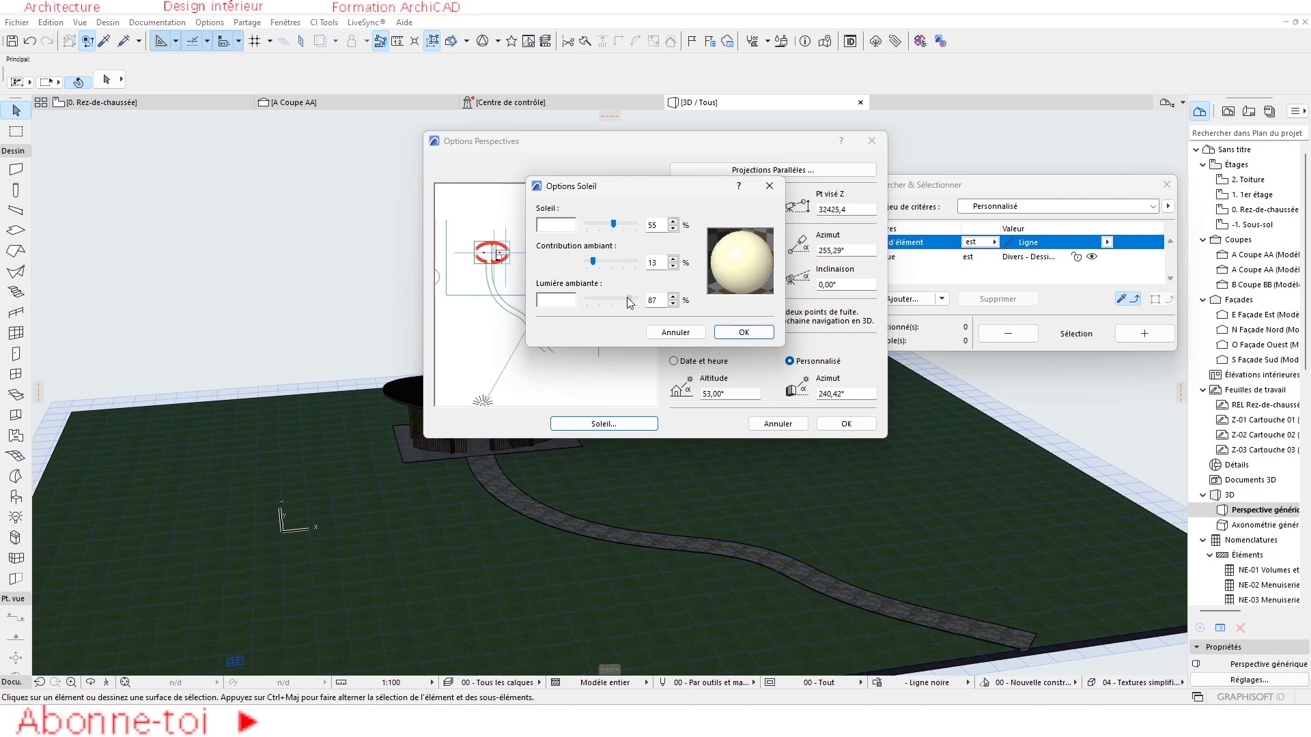
pyautogui.click(744, 332)
pyautogui.press('Return')
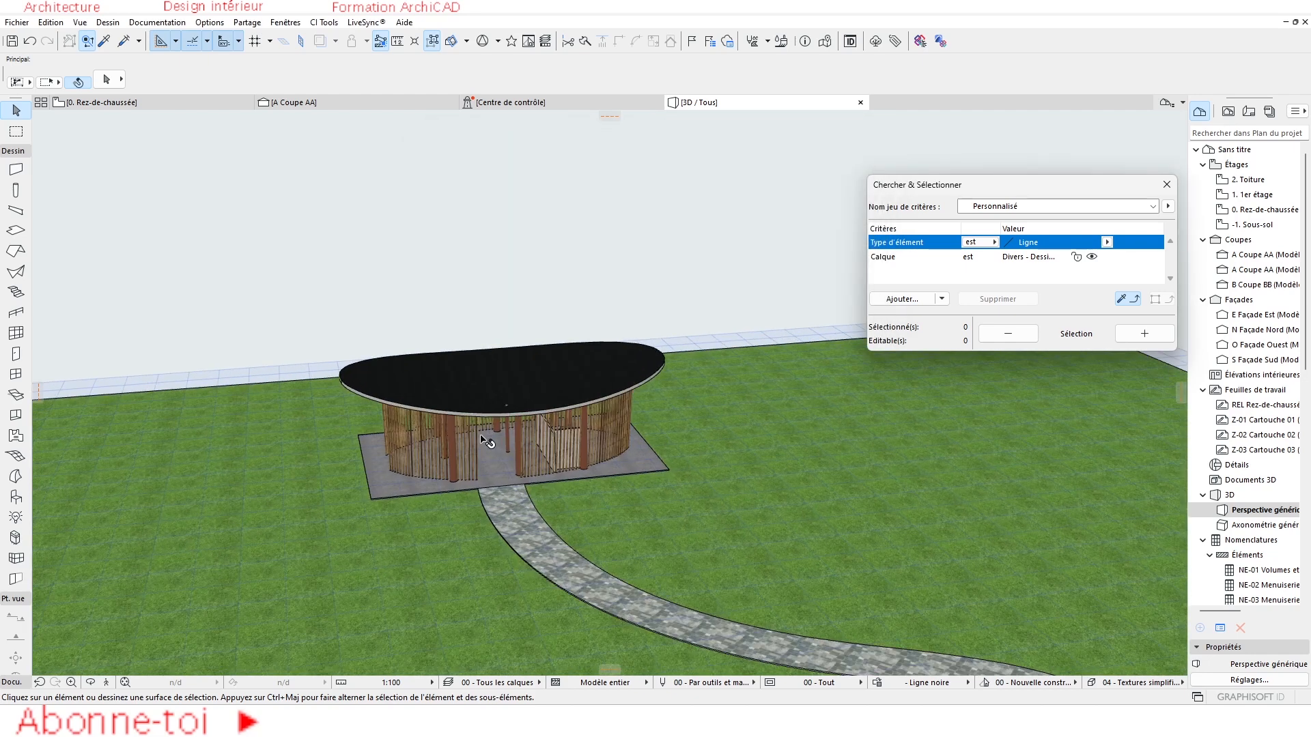
# Step: Check the pavilion's new lighting from close up and from afar, and close the Find & Select window
pyautogui.click(90, 684)
pyautogui.moveTo(742, 401); pyautogui.dragTo(527, 471)
pyautogui.scroll(5, 470, 362)
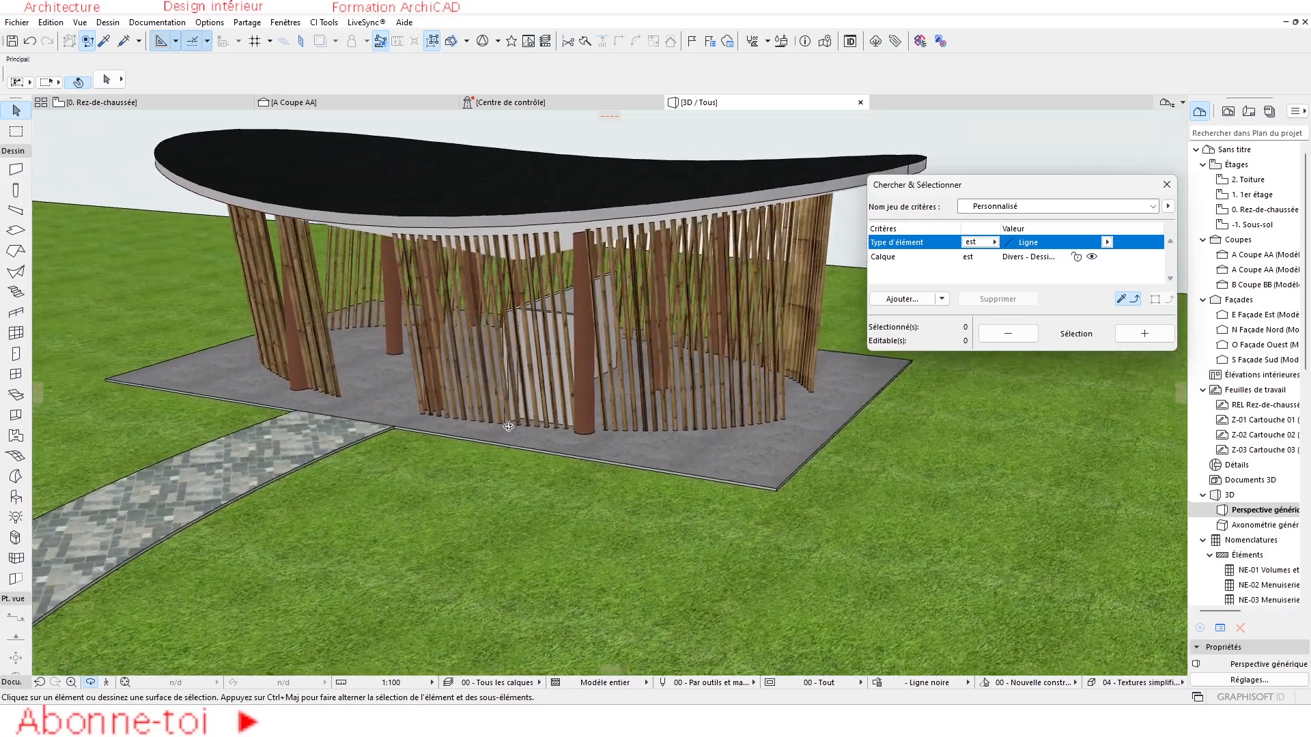
pyautogui.scroll(-5, 560, 304)
pyautogui.moveTo(609, 393); pyautogui.dragTo(617, 296)
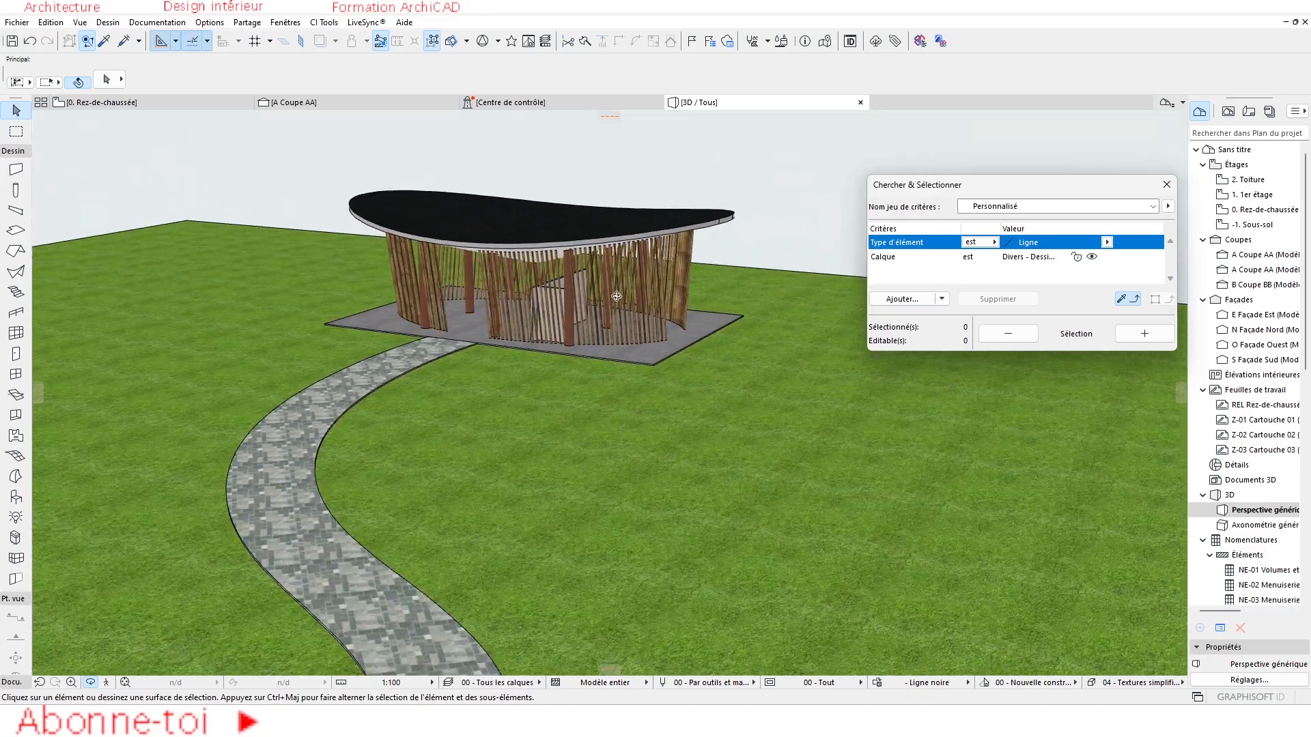
pyautogui.click(1167, 187)
pyautogui.click(210, 22)
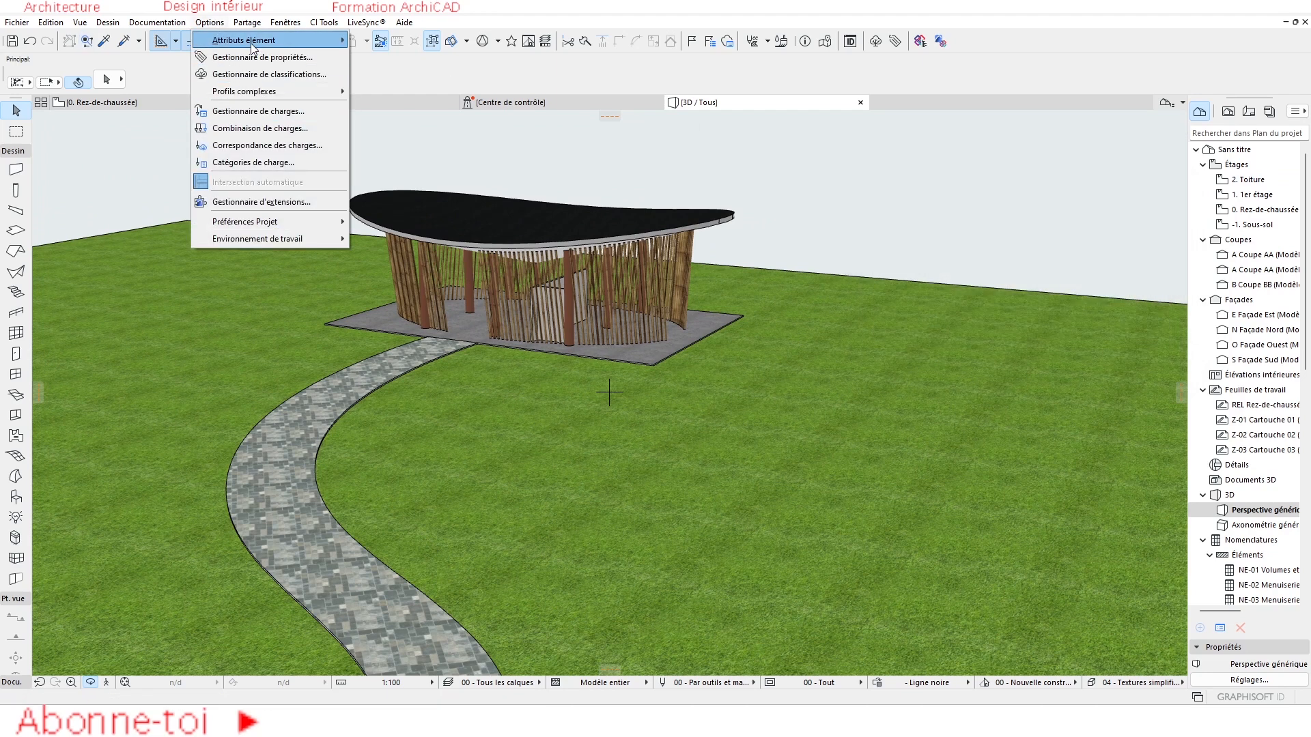
pyautogui.click(382, 106)
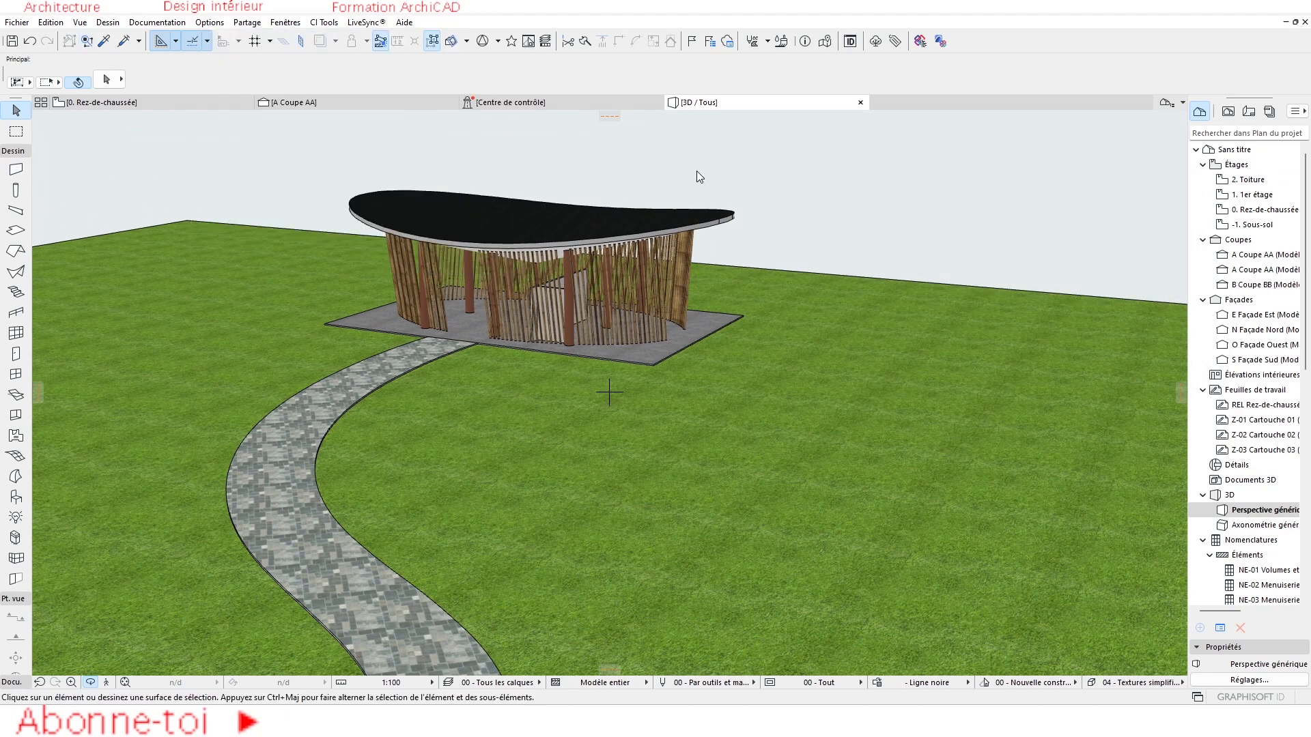
pyautogui.click(980, 17)
# Step: Open the Profile Manager for a custom profile and display only the documentation tools in the toolbox
pyautogui.click(227, 24)
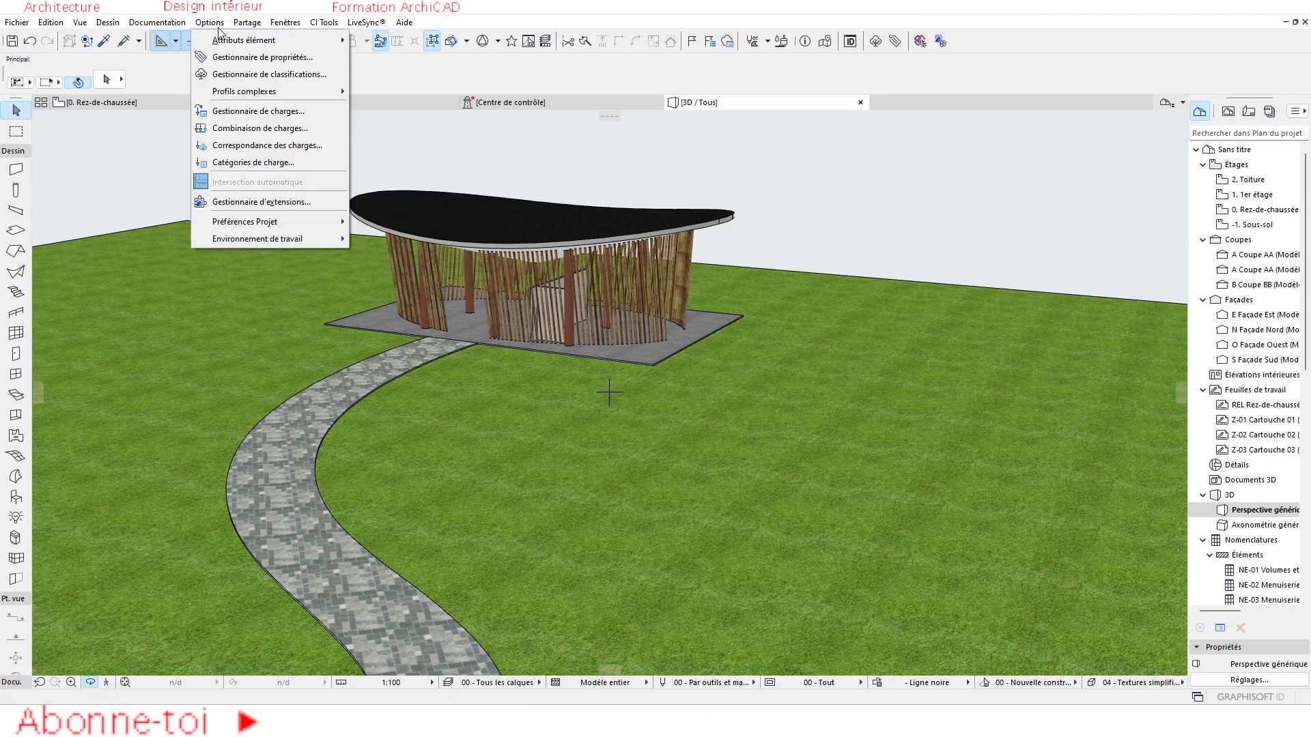
pyautogui.moveTo(243, 91)
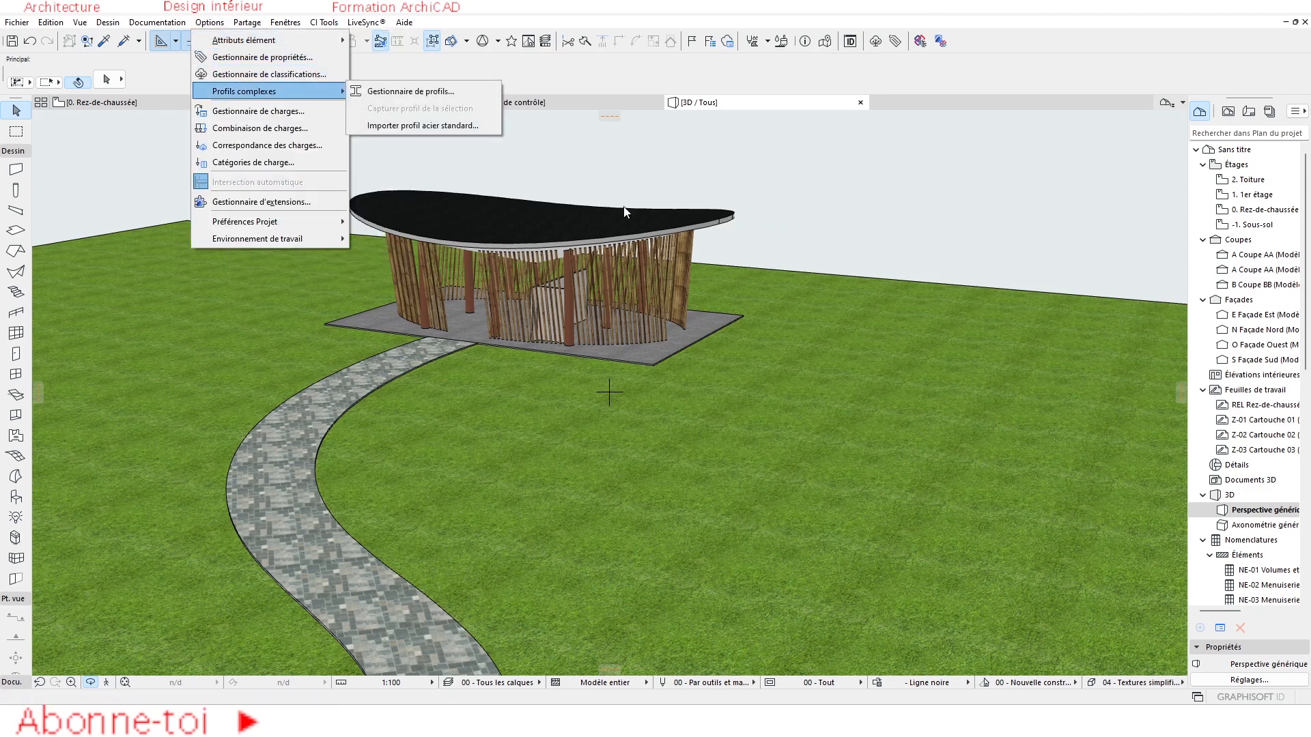
pyautogui.click(426, 90)
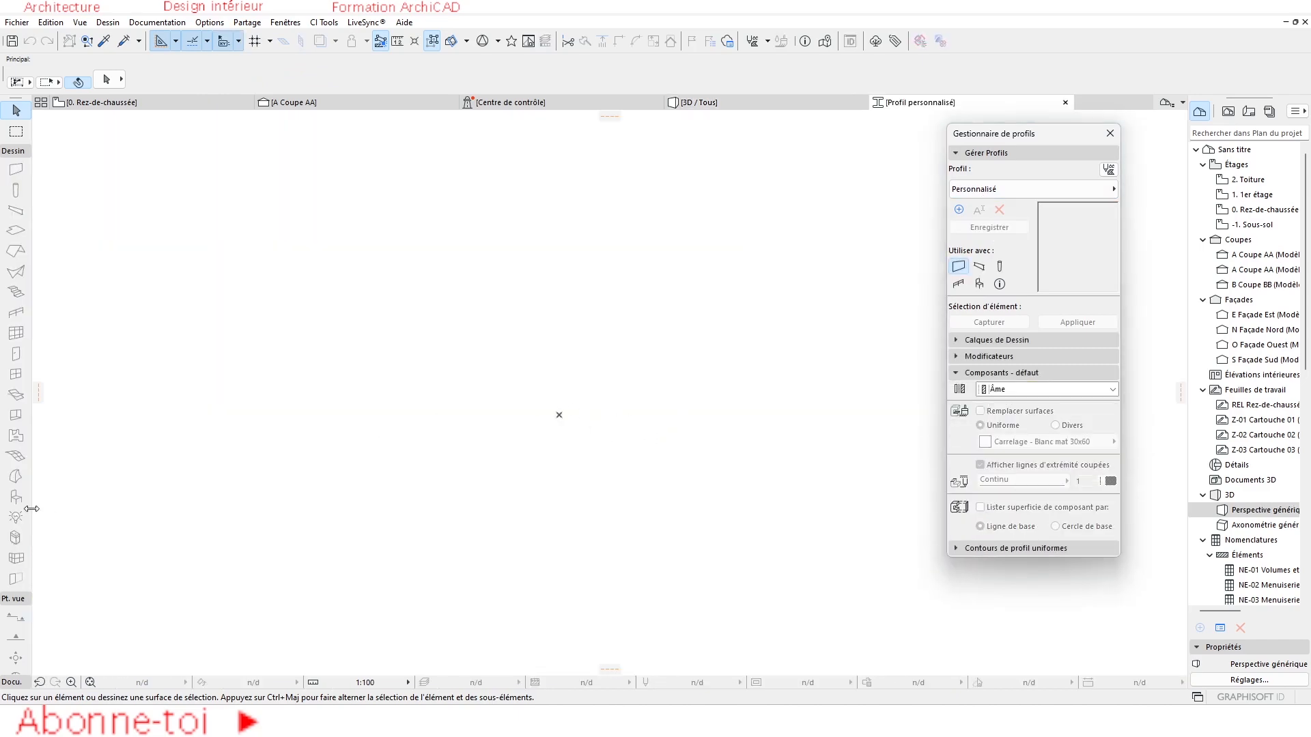
pyautogui.click(8, 599)
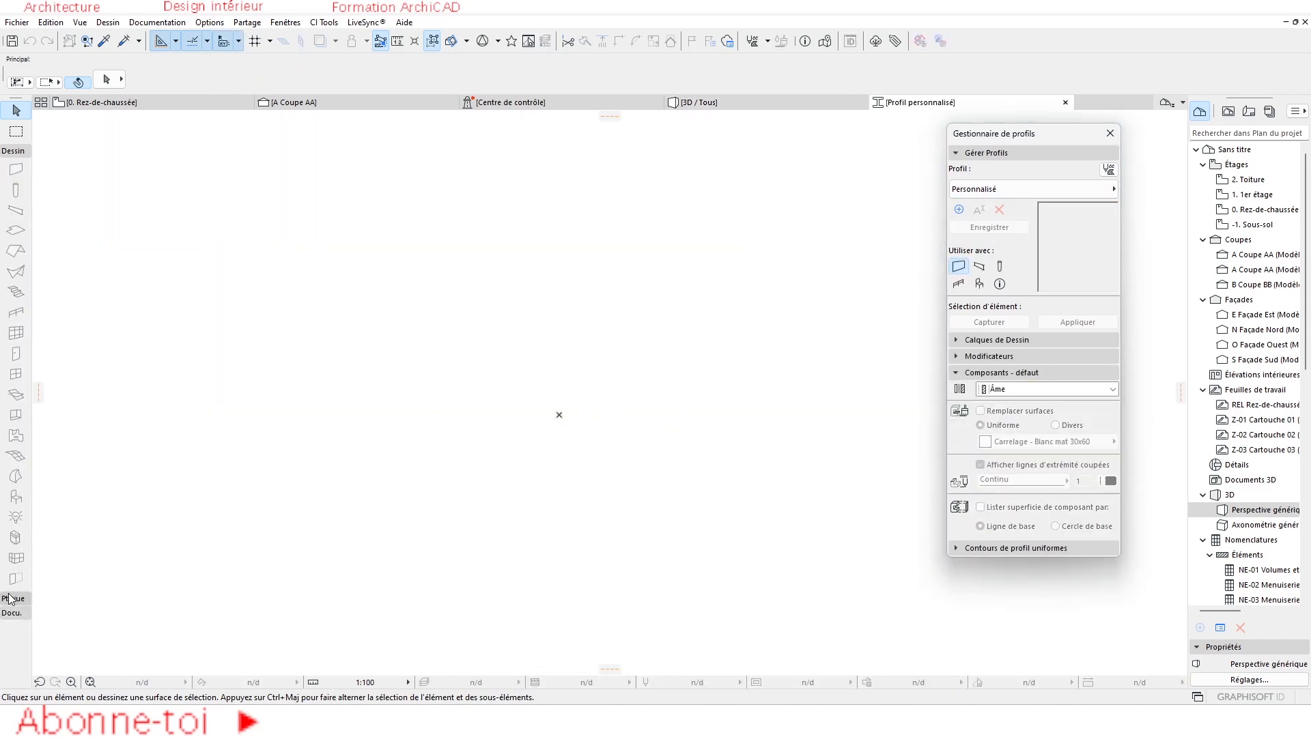
pyautogui.click(20, 151)
pyautogui.click(18, 166)
pyautogui.click(19, 166)
pyautogui.click(12, 179)
# Step: Draw a circle of about 36 radius near the profile's origin and select it
pyautogui.click(15, 362)
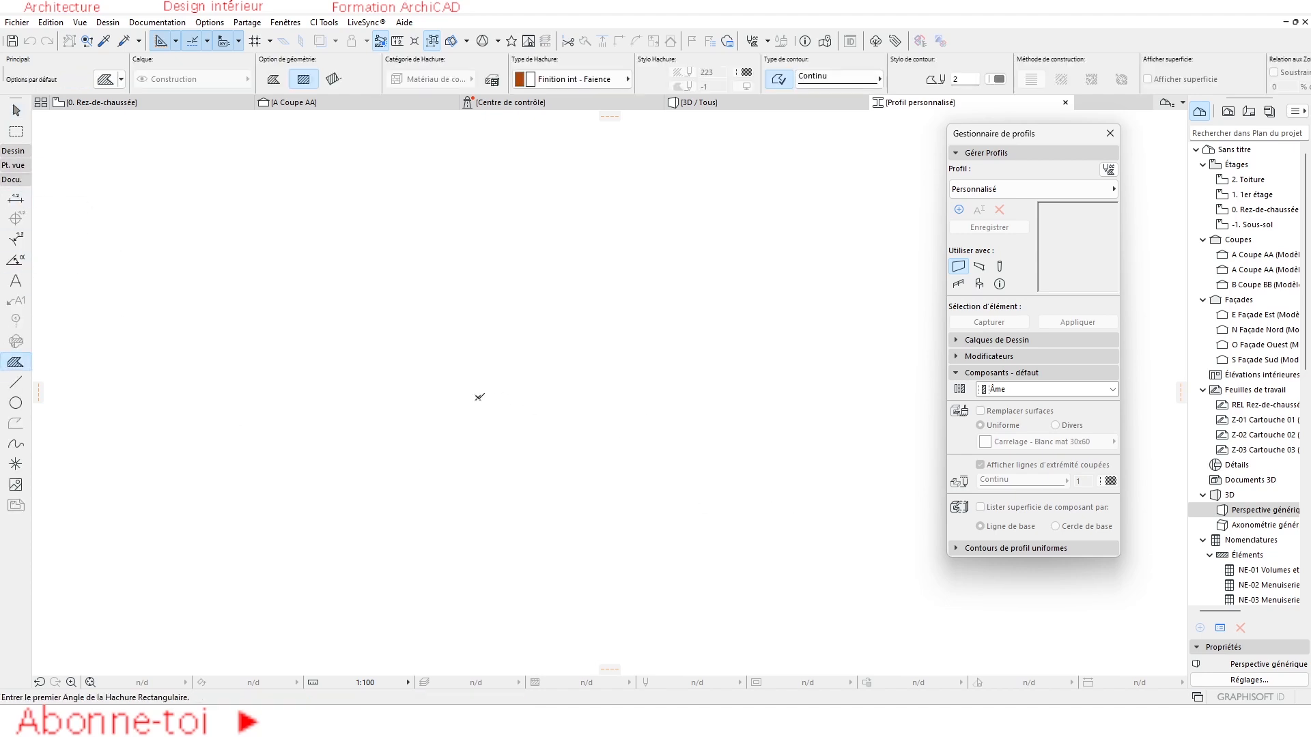
pyautogui.click(478, 398)
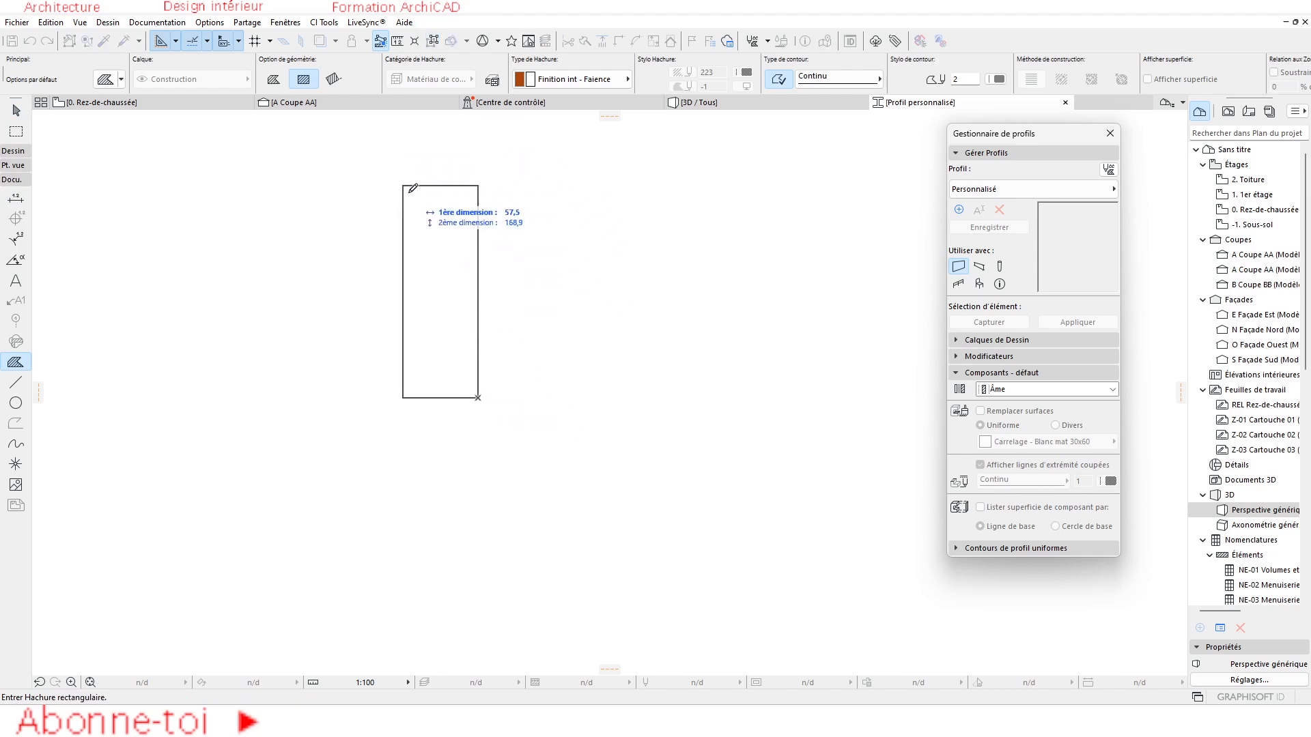
pyautogui.click(15, 402)
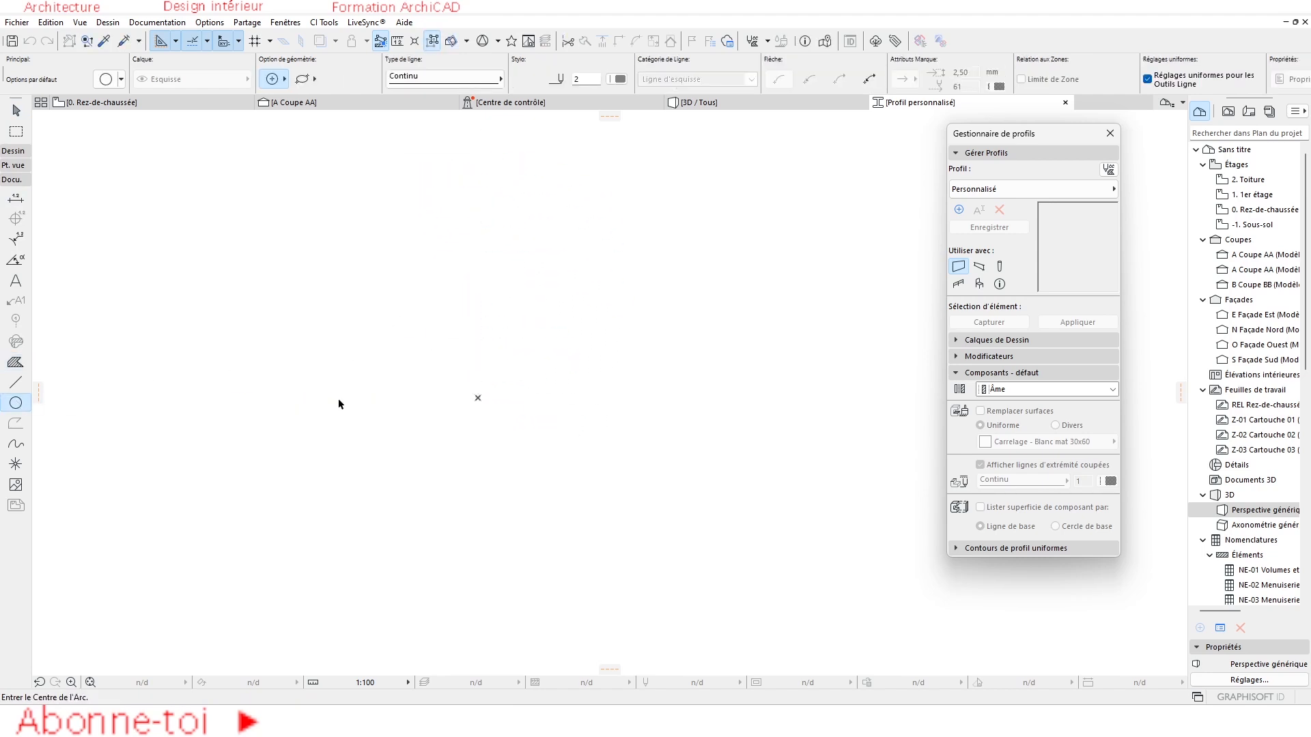
pyautogui.click(476, 398)
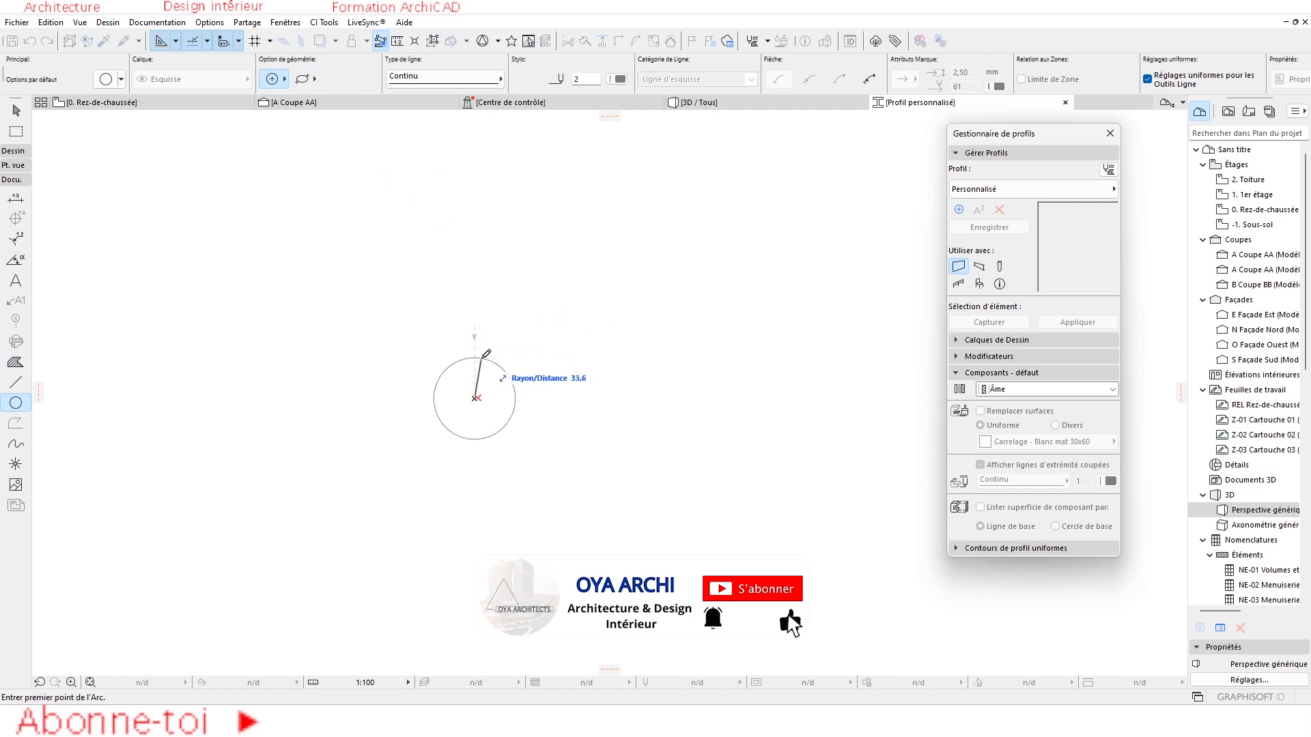
pyautogui.click(474, 354)
pyautogui.click(475, 354)
pyautogui.scroll(2, 453, 403)
pyautogui.press('Escape')
pyautogui.click(496, 302)
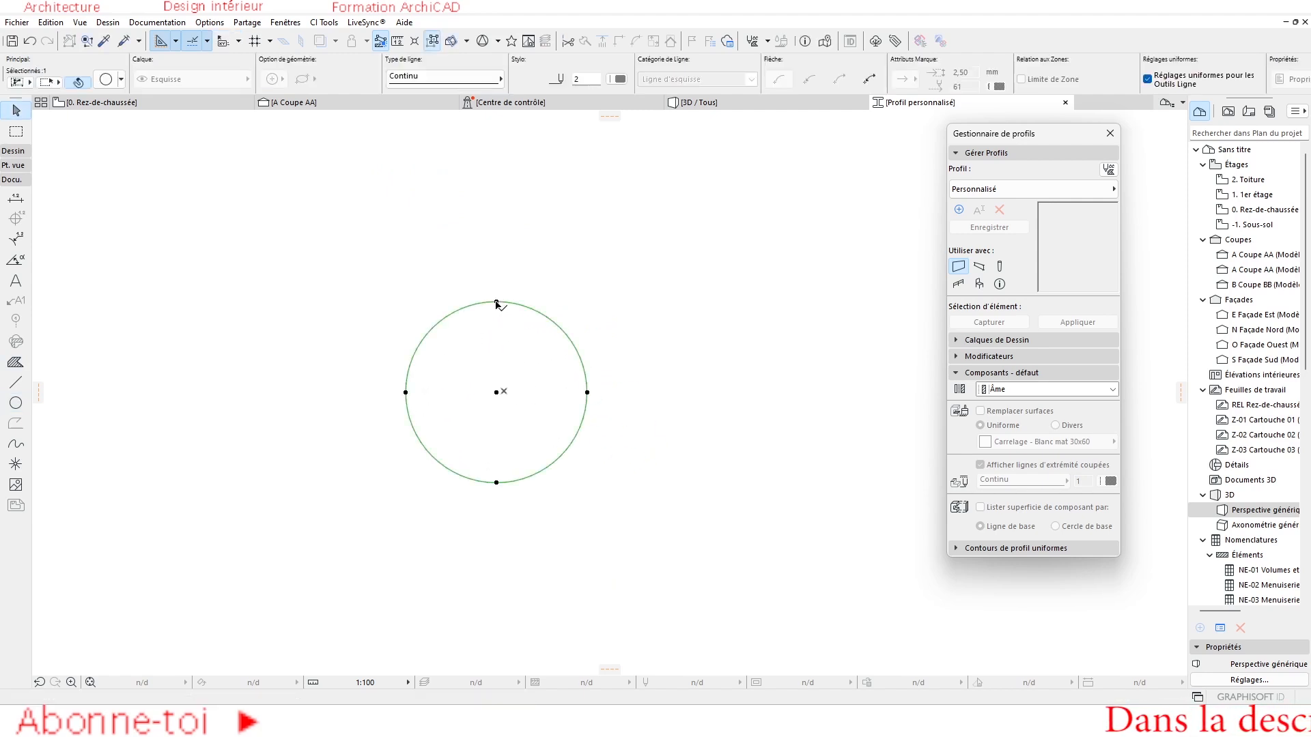
pyautogui.click(587, 393)
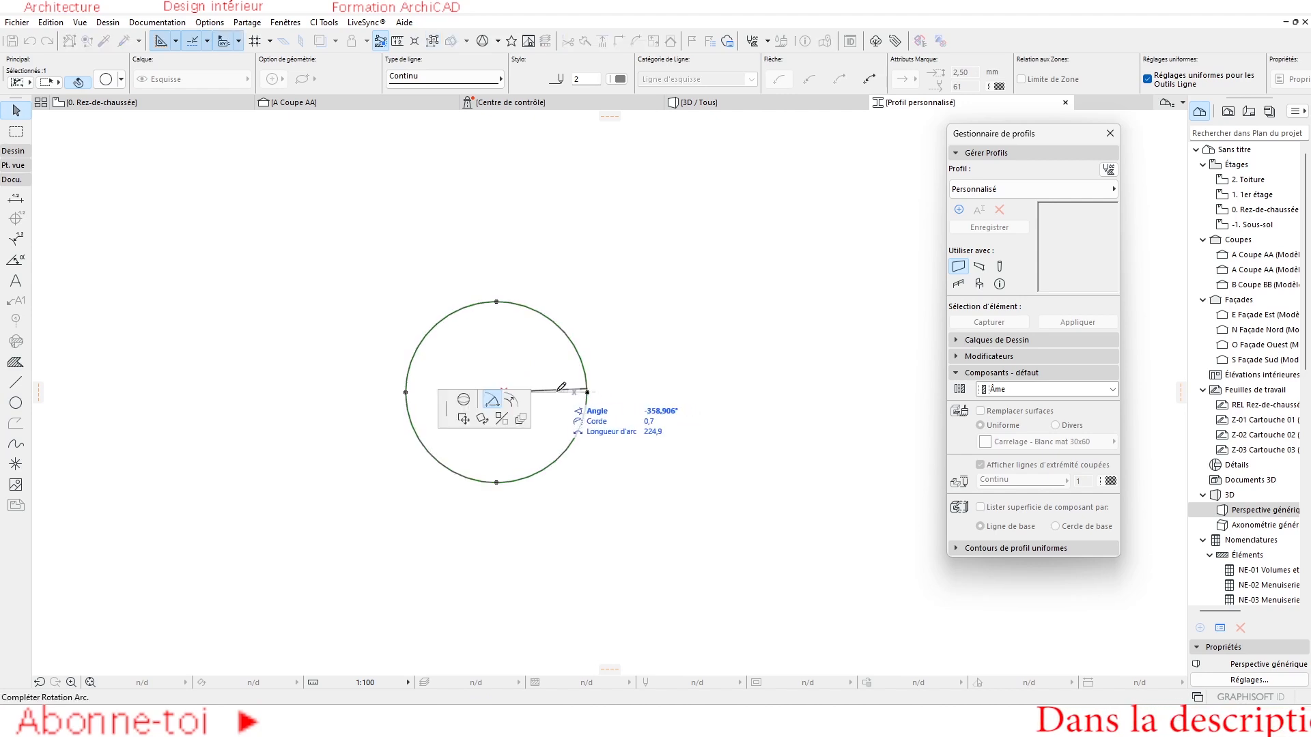
pyautogui.click(464, 399)
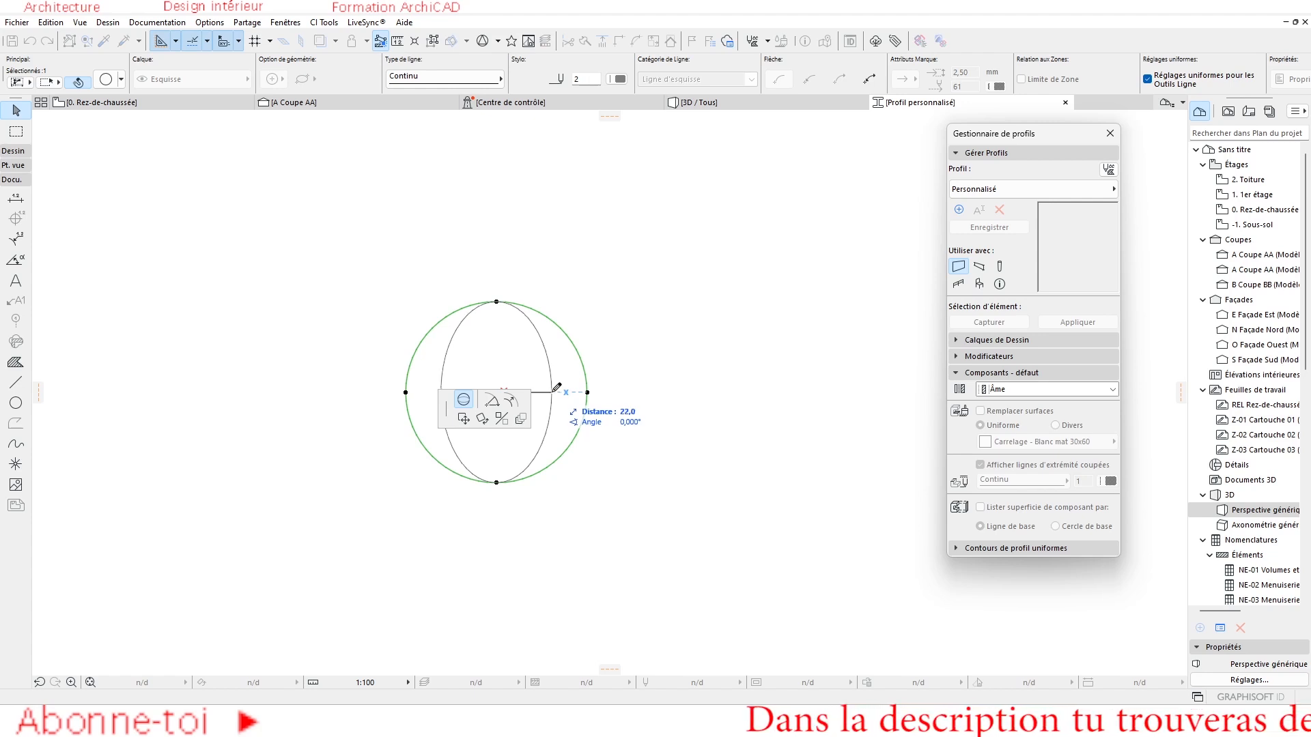
pyautogui.press('Escape')
# Step: Measure the circle's radius from its centre to its edge
pyautogui.press('m')
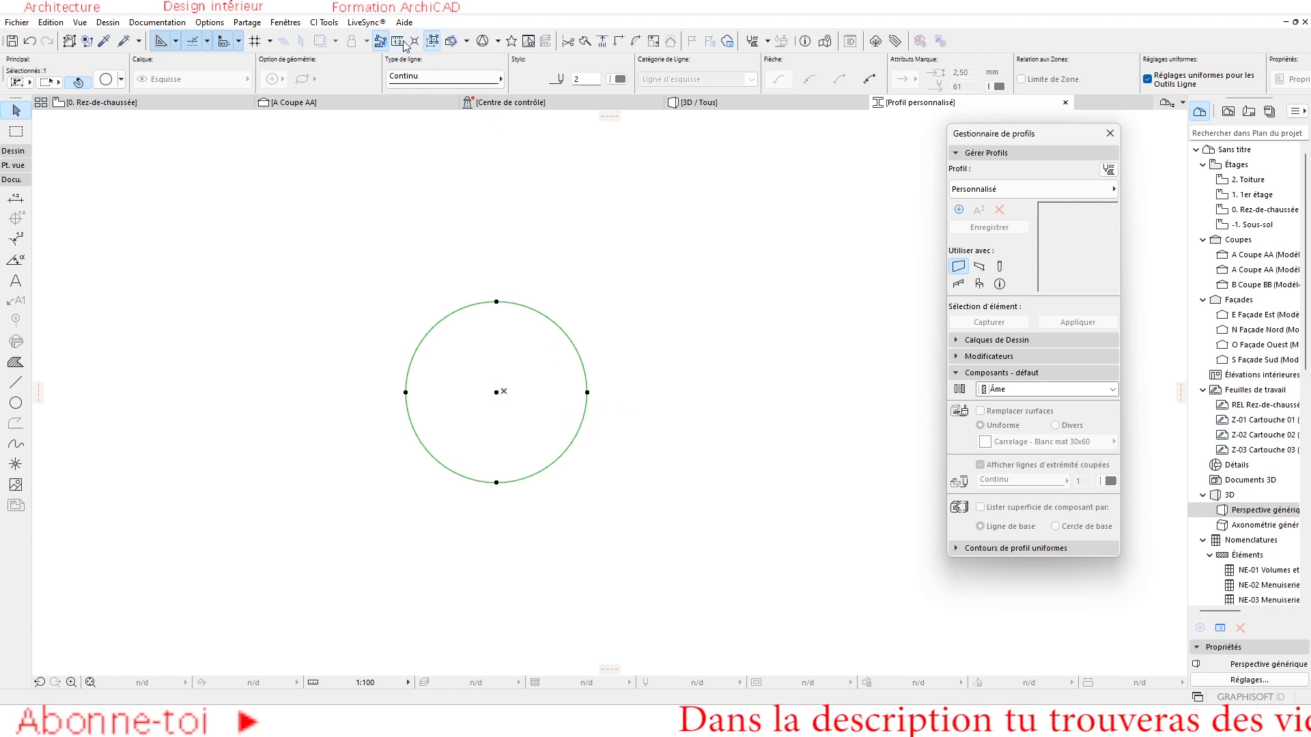
pyautogui.click(497, 393)
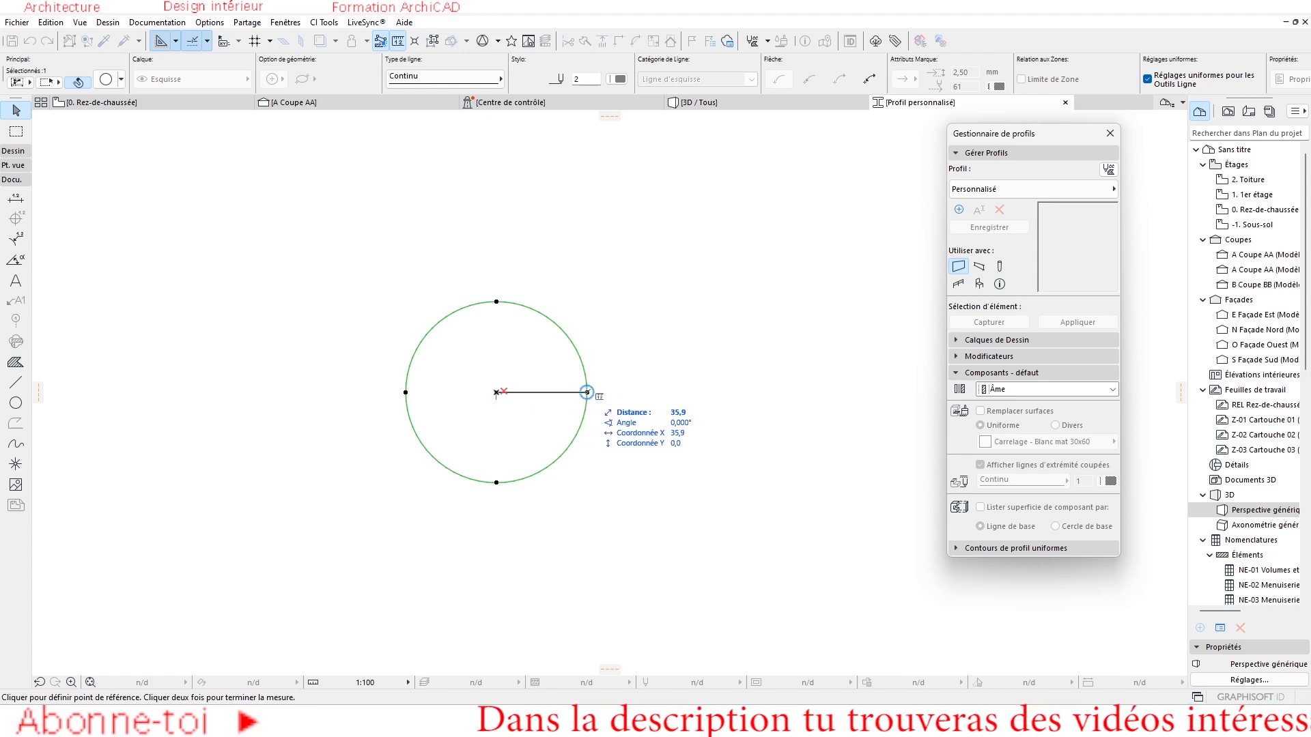
pyautogui.doubleClick(587, 393)
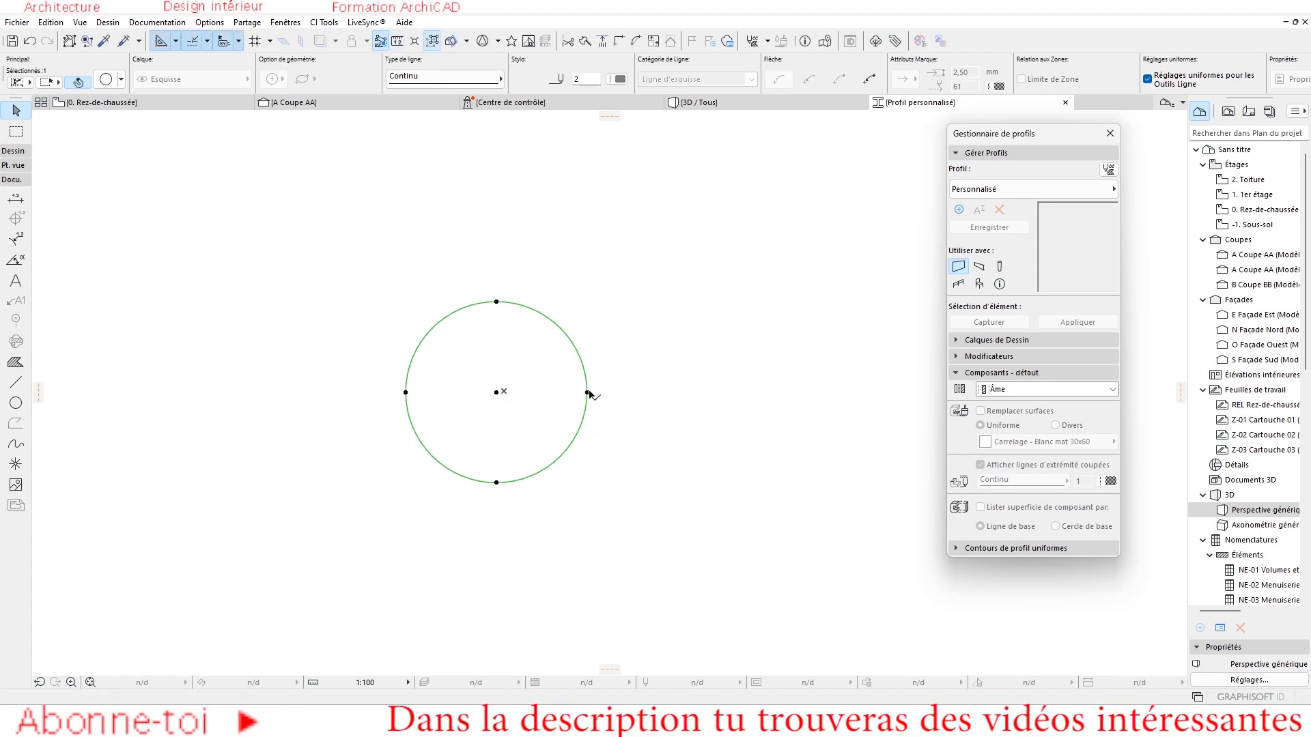
# Step: Enlarge the circle's radius, and squeeze it horizontally into an upright ellipse with a half-width of about 45
pyautogui.click(588, 393)
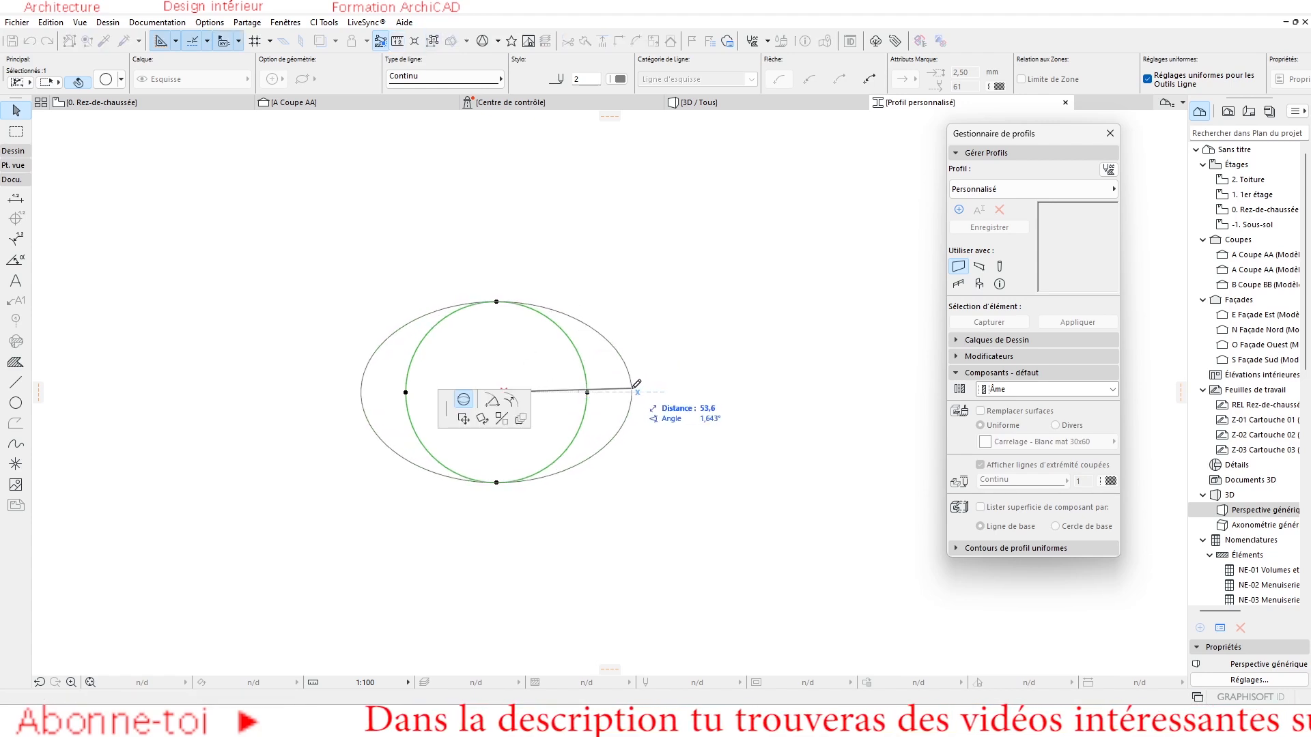
pyautogui.click(510, 401)
pyautogui.moveTo(581, 363); pyautogui.dragTo(777, 349, button='middle')
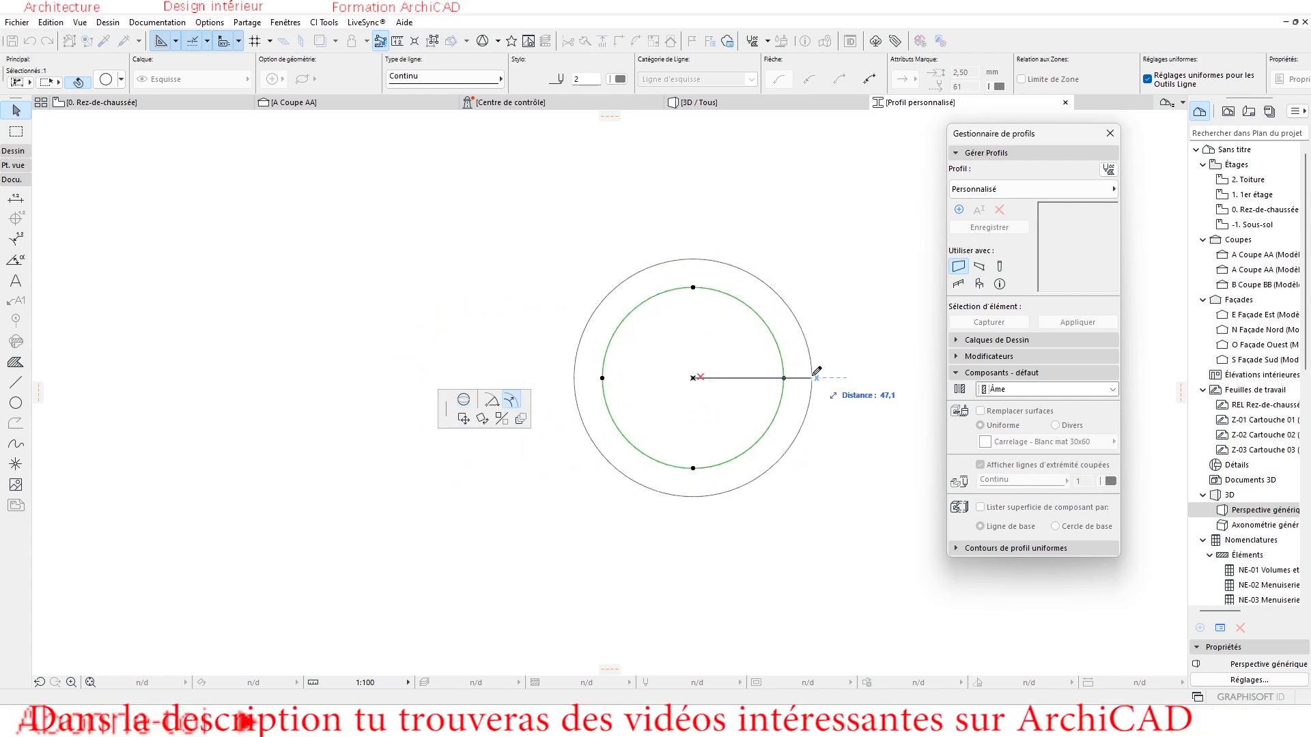
pyautogui.press('Return')
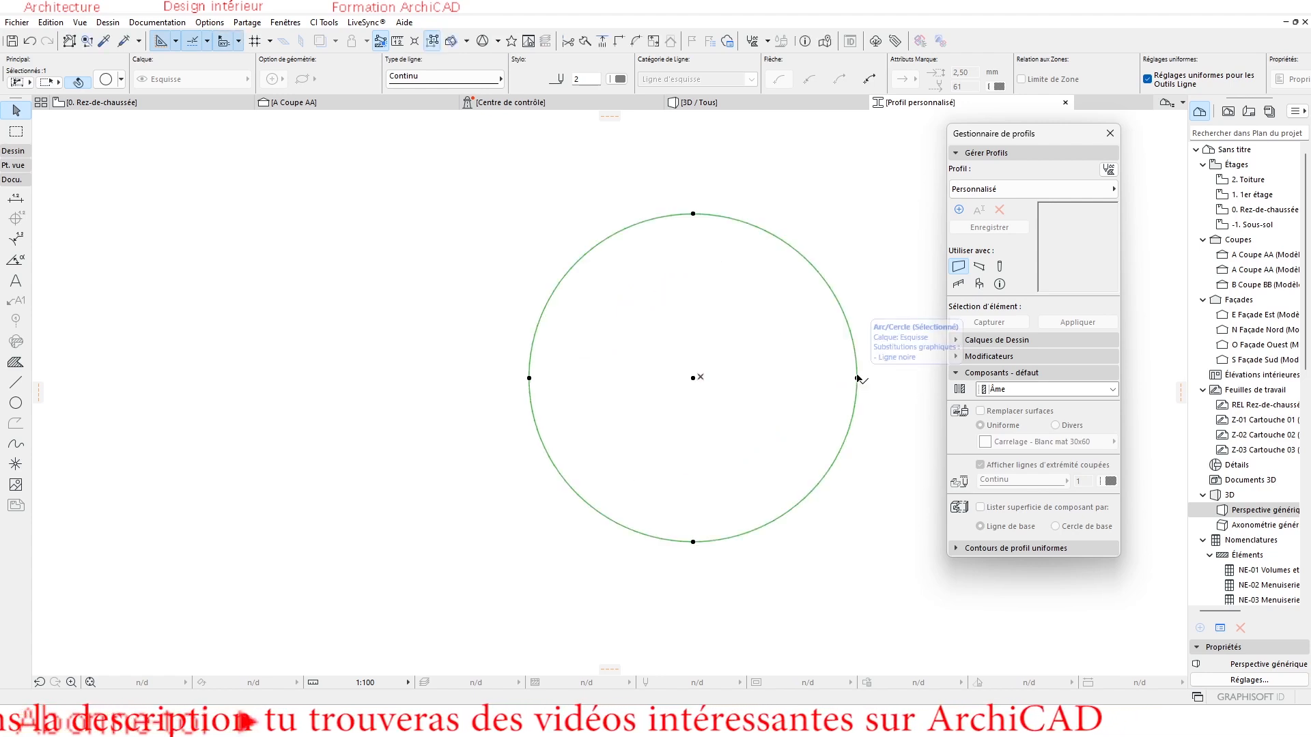
pyautogui.click(463, 400)
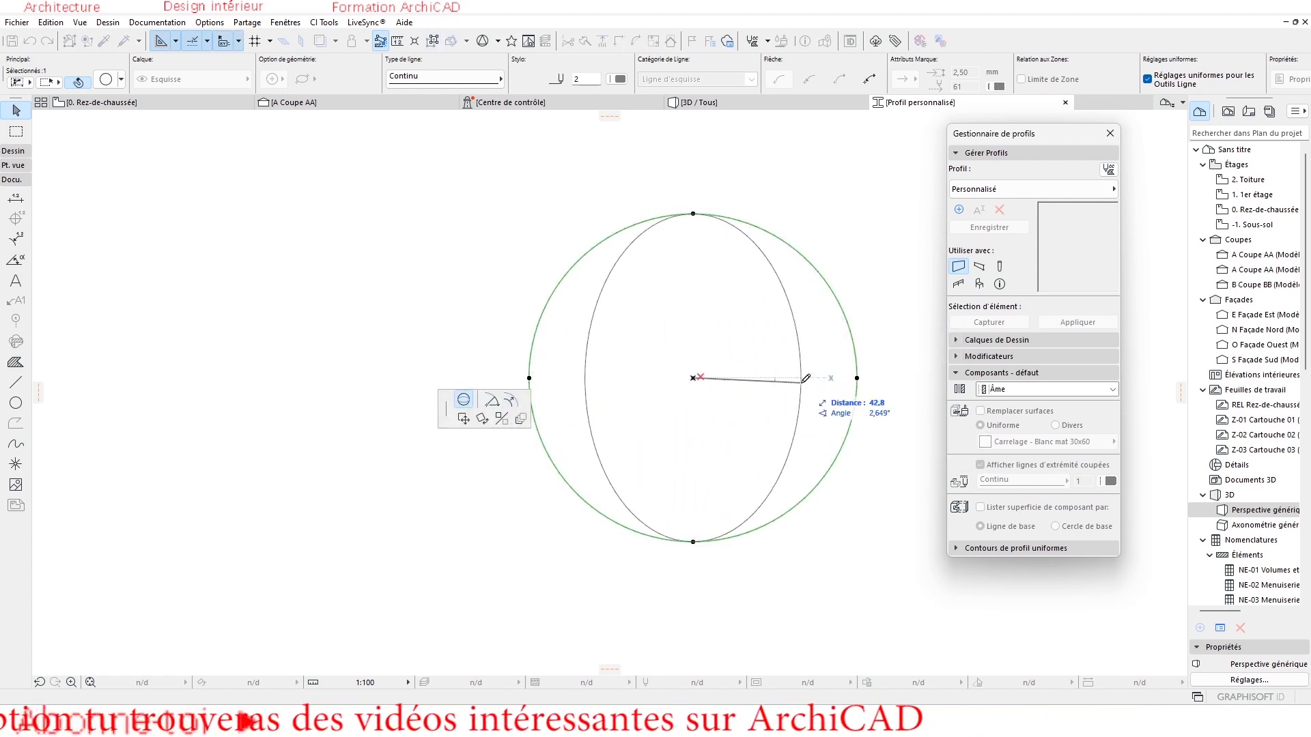
pyautogui.click(808, 381)
pyautogui.moveTo(803, 425); pyautogui.dragTo(793, 434, button='middle')
# Step: Draw a horizontal line across the middle of the ellipse, from edge to edge
pyautogui.click(10, 386)
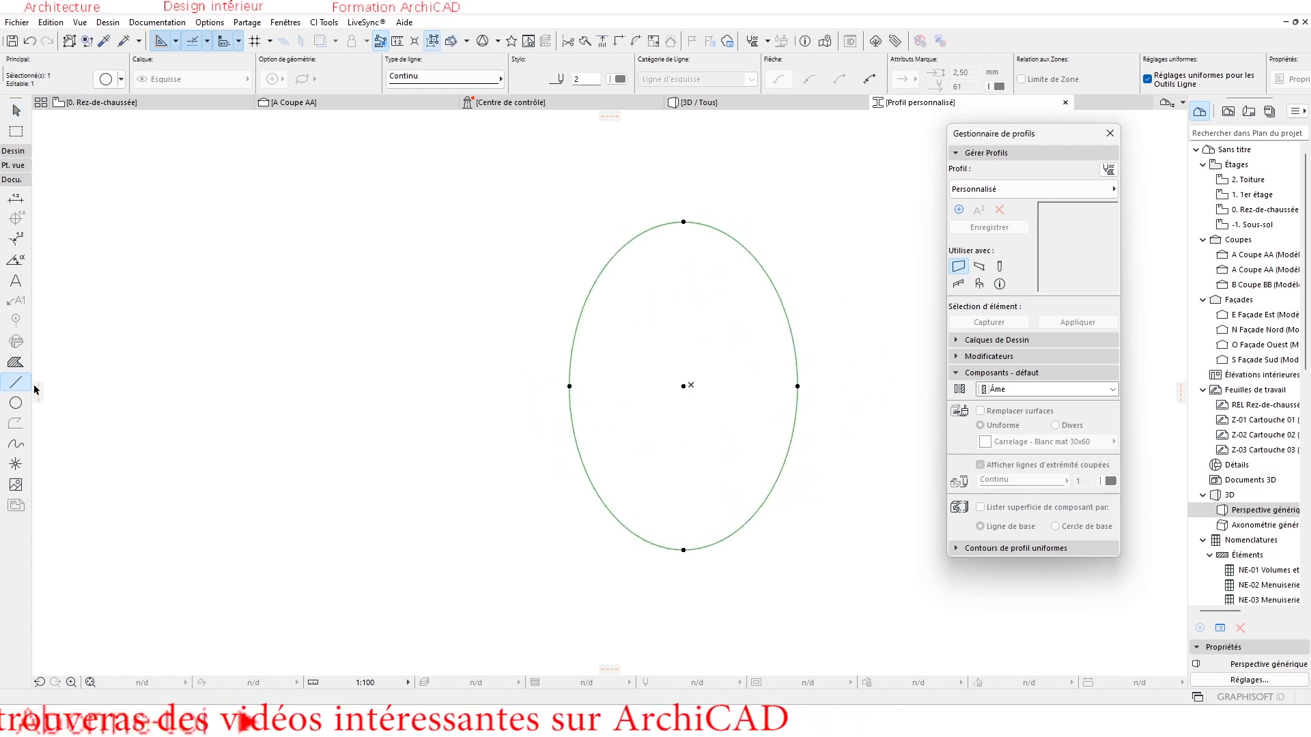
pyautogui.click(570, 386)
pyautogui.click(818, 385)
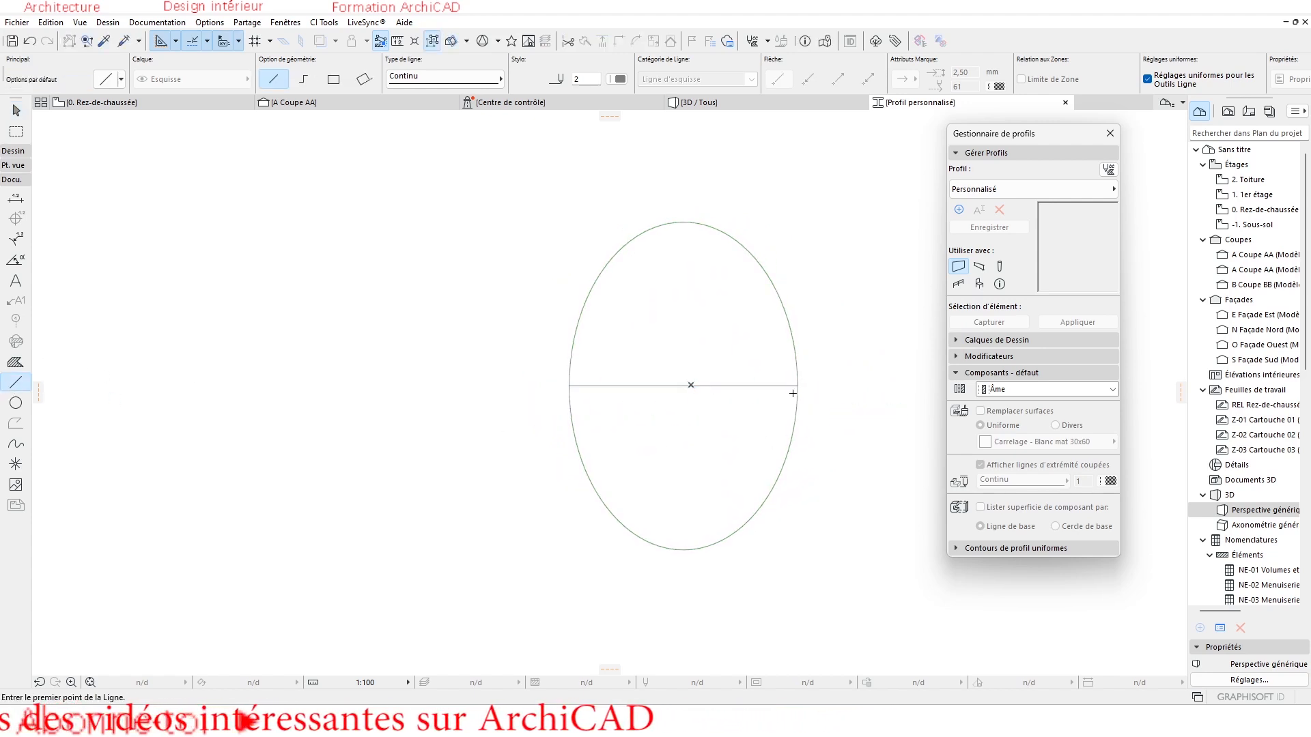
# Step: Create a hatch fill in the upper half of the ellipse, above the dividing line, and select it
pyautogui.click(15, 362)
pyautogui.click(674, 301)
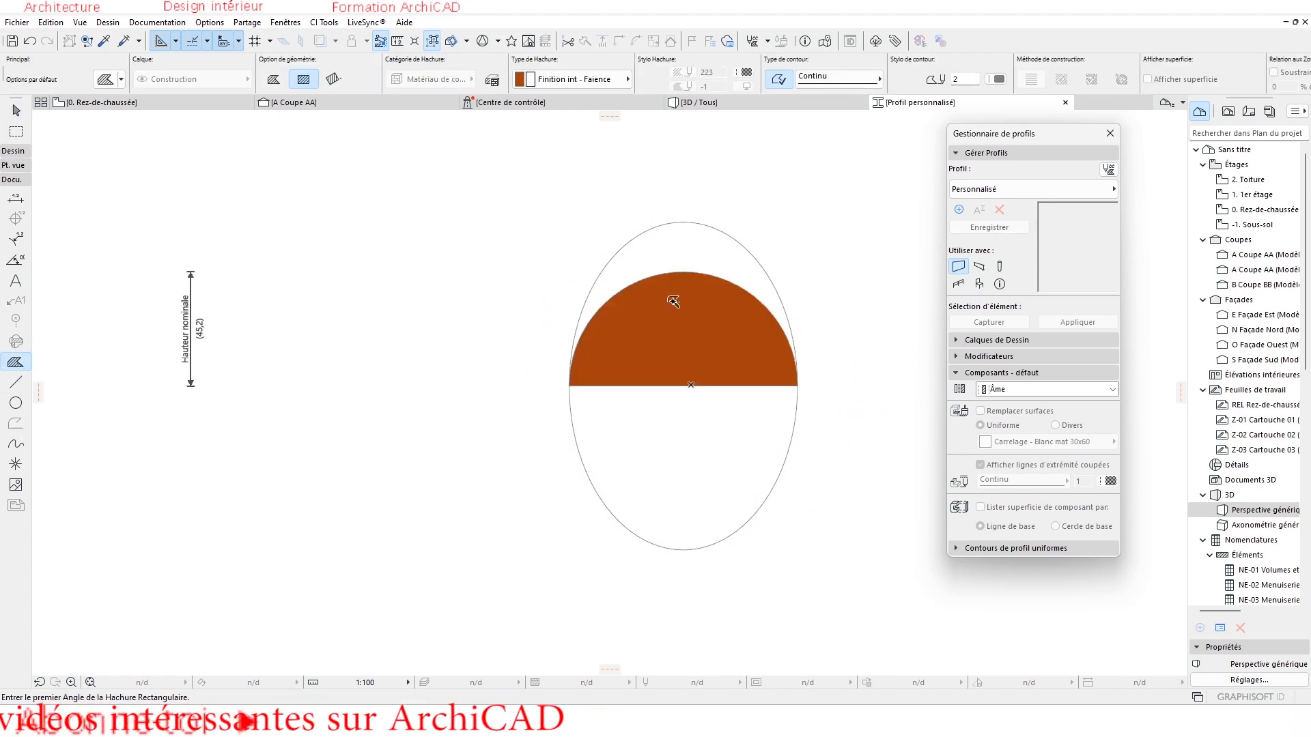
pyautogui.press('Escape')
pyautogui.click(676, 298)
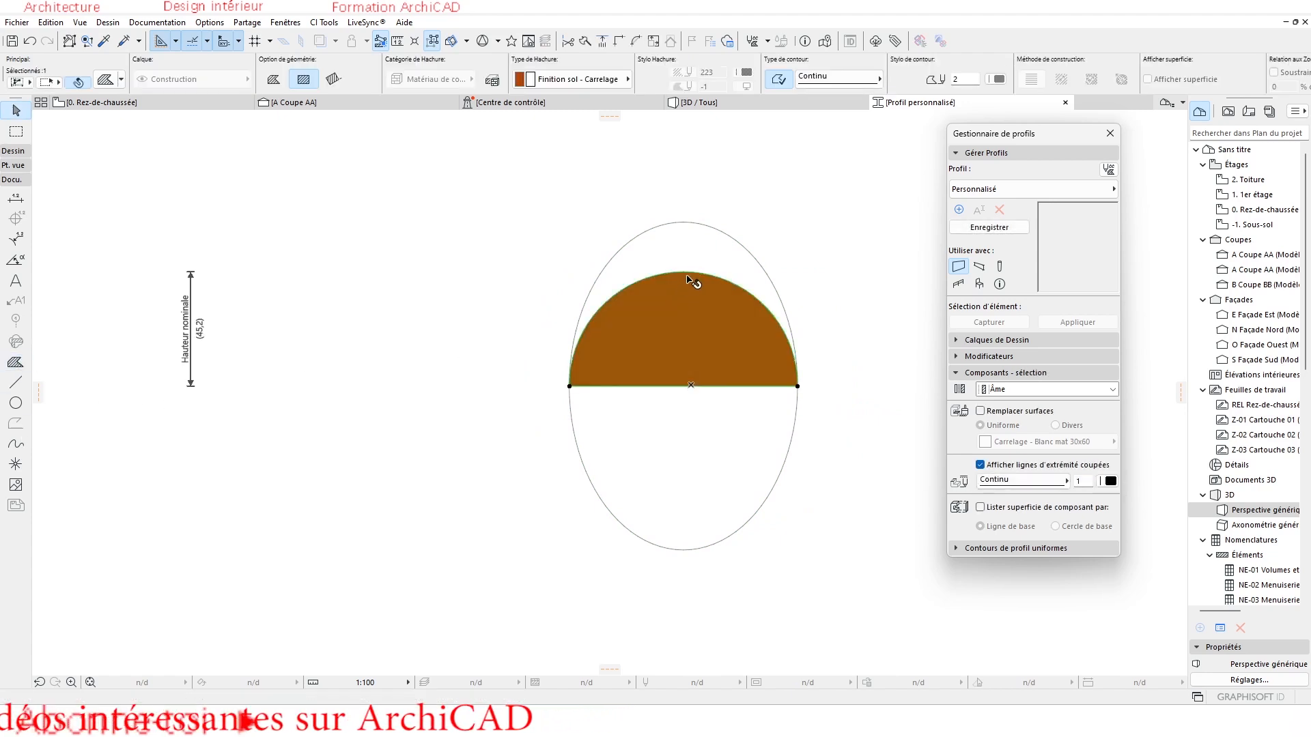
# Step: Raise the crest of the half-round hatch fill to the apex of the ellipse
pyautogui.click(688, 275)
pyautogui.scroll(2, 695, 273)
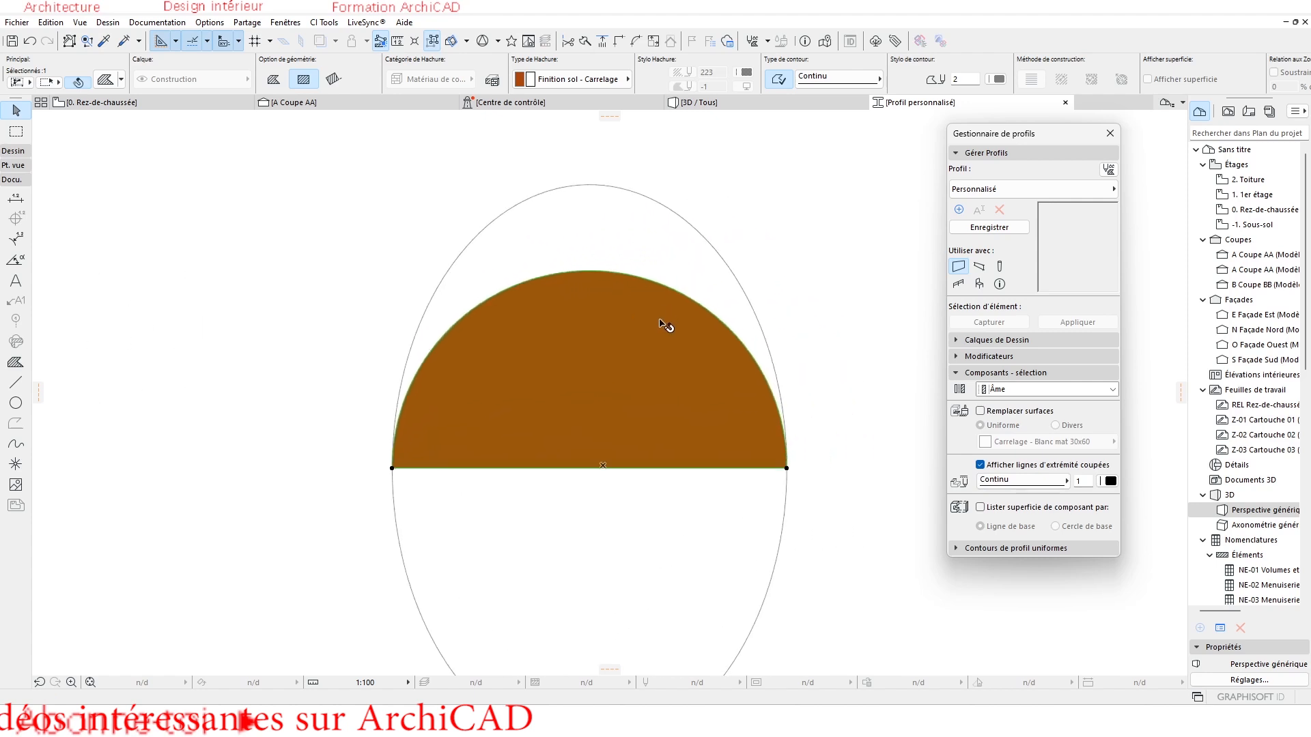
pyautogui.click(595, 271)
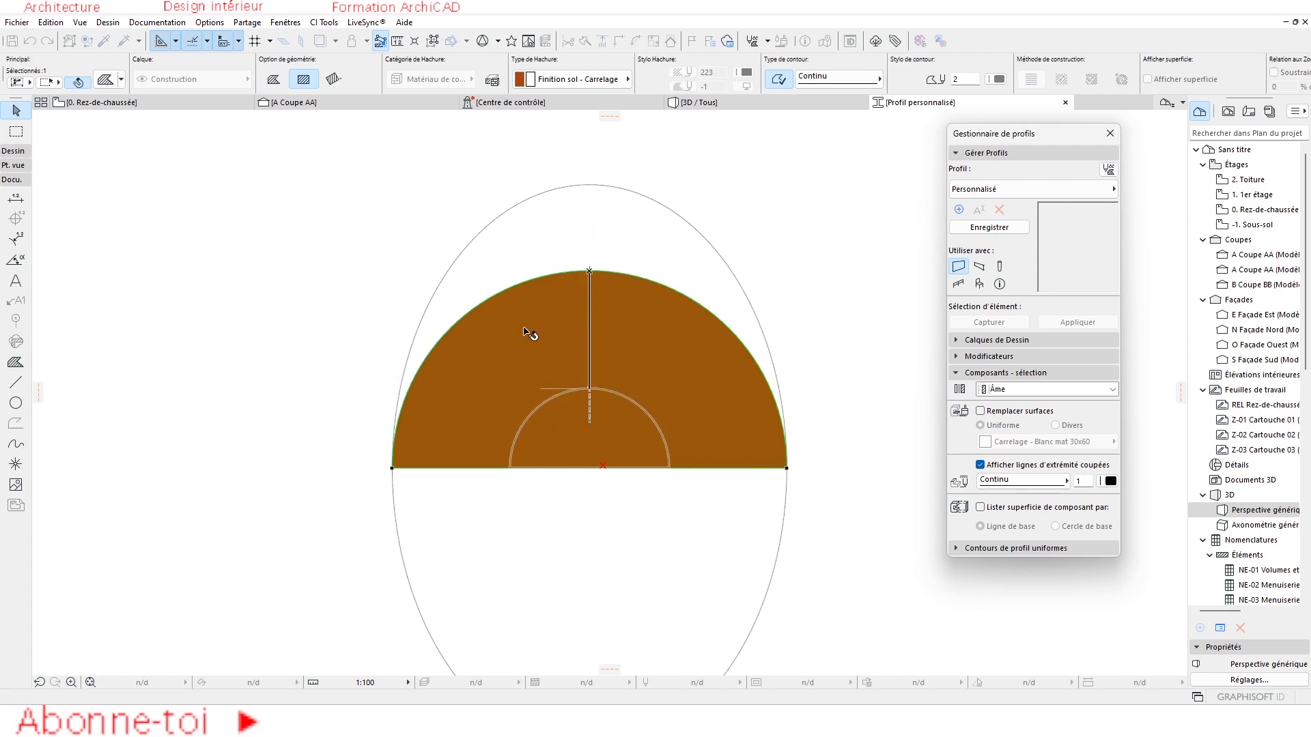
pyautogui.press('Escape')
pyautogui.click(593, 274)
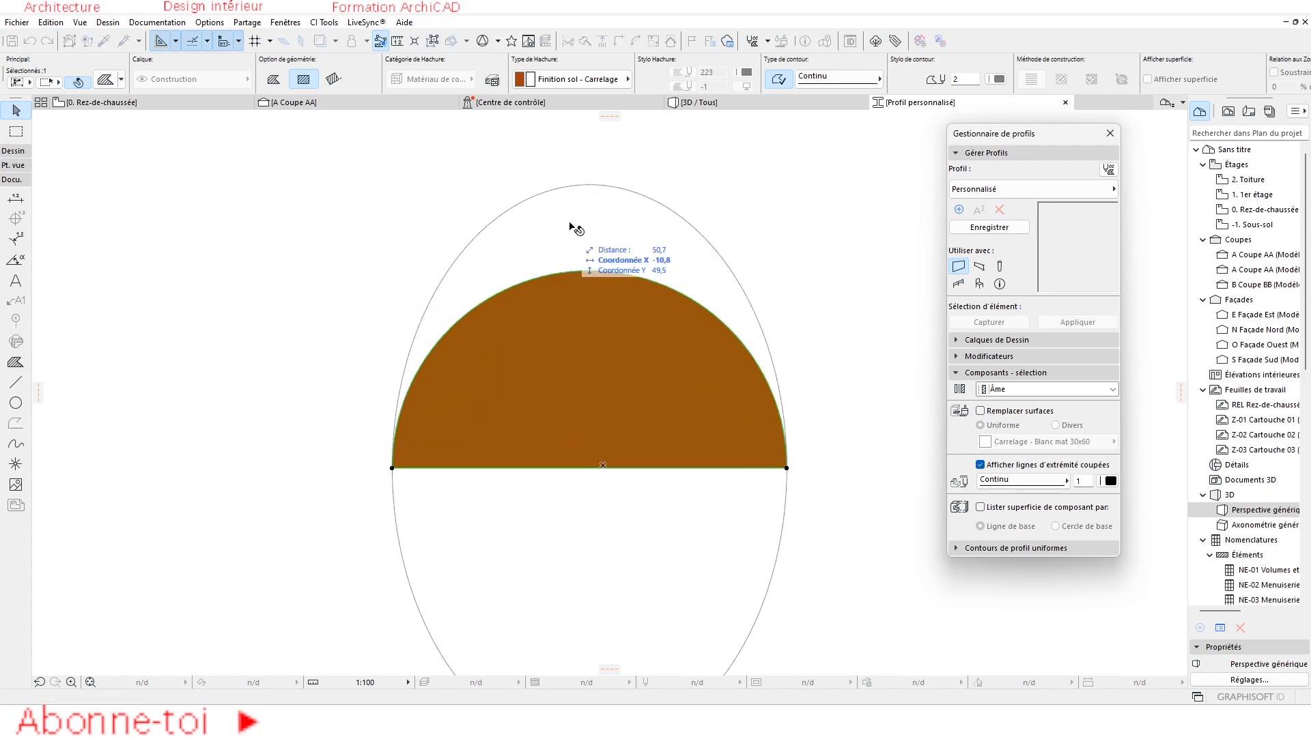
pyautogui.click(591, 185)
pyautogui.click(778, 304)
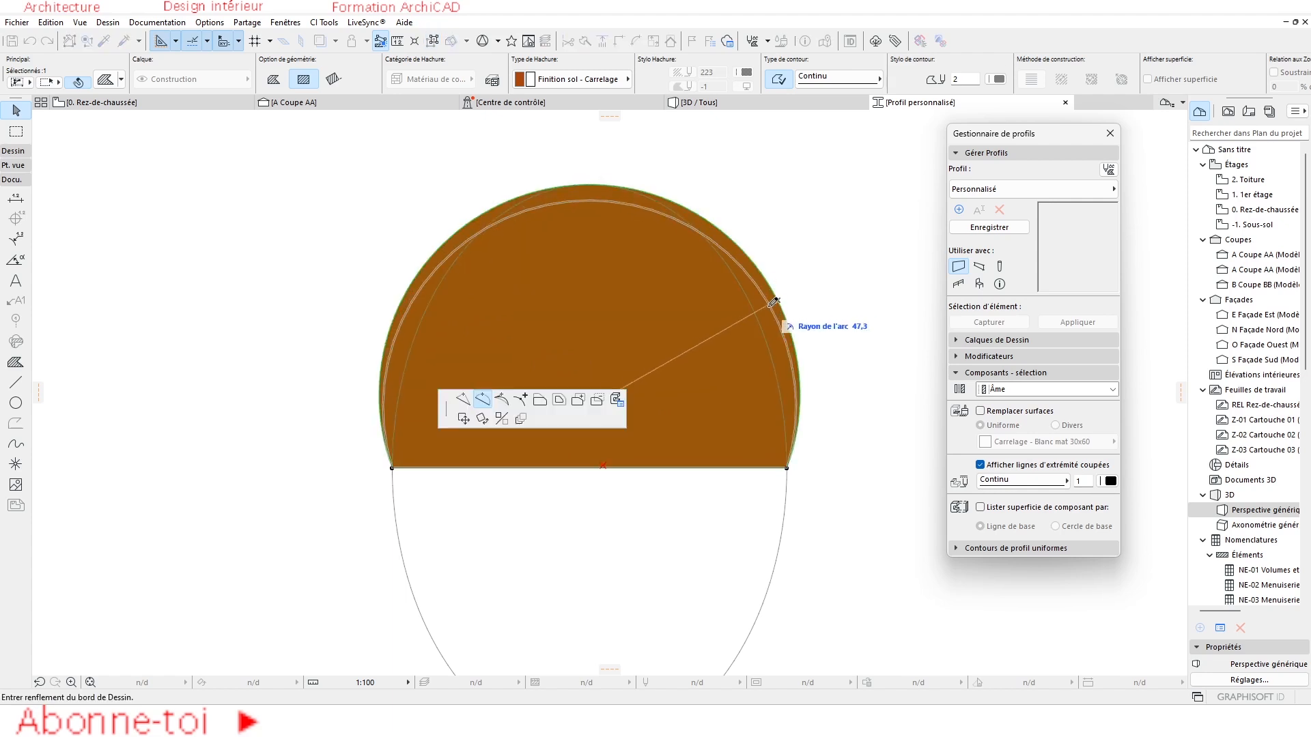
pyautogui.press('Escape')
pyautogui.click(775, 303)
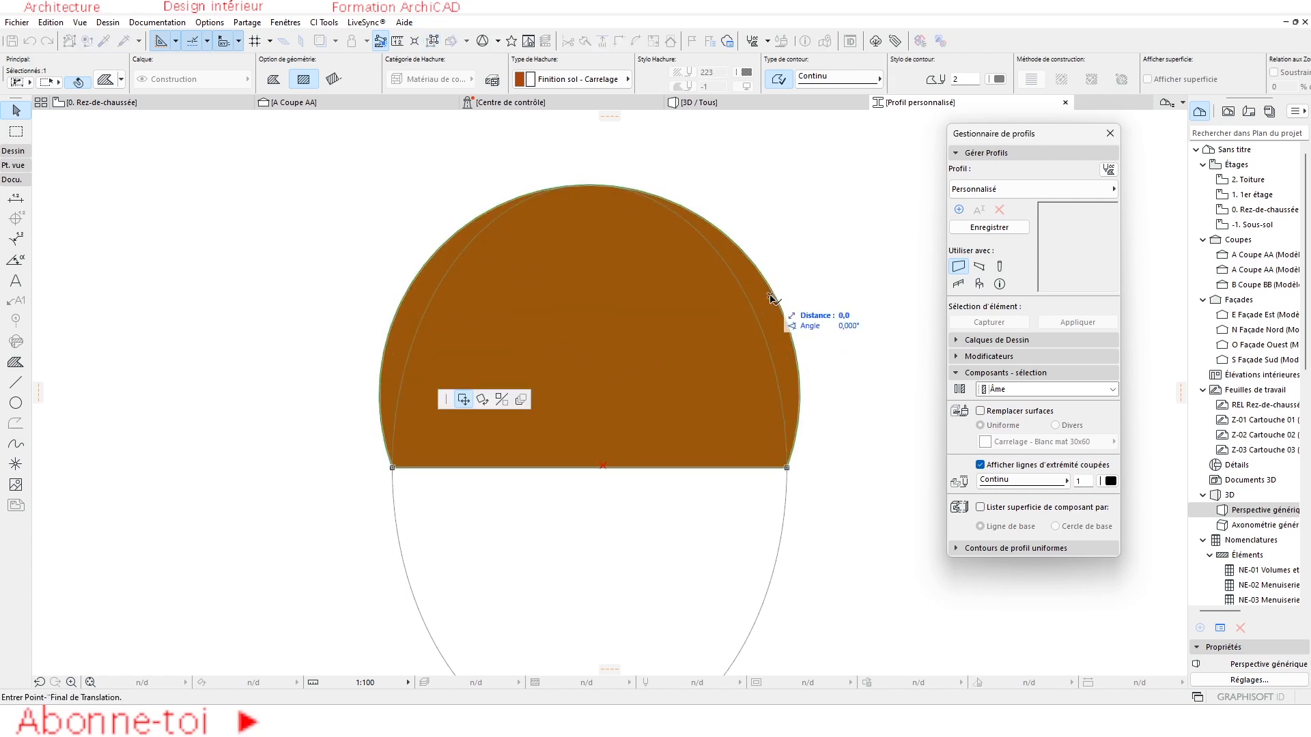
pyautogui.press('Escape')
# Step: Fit the hatch fill's right and left curved edges to the ellipse outline
pyautogui.click(787, 469)
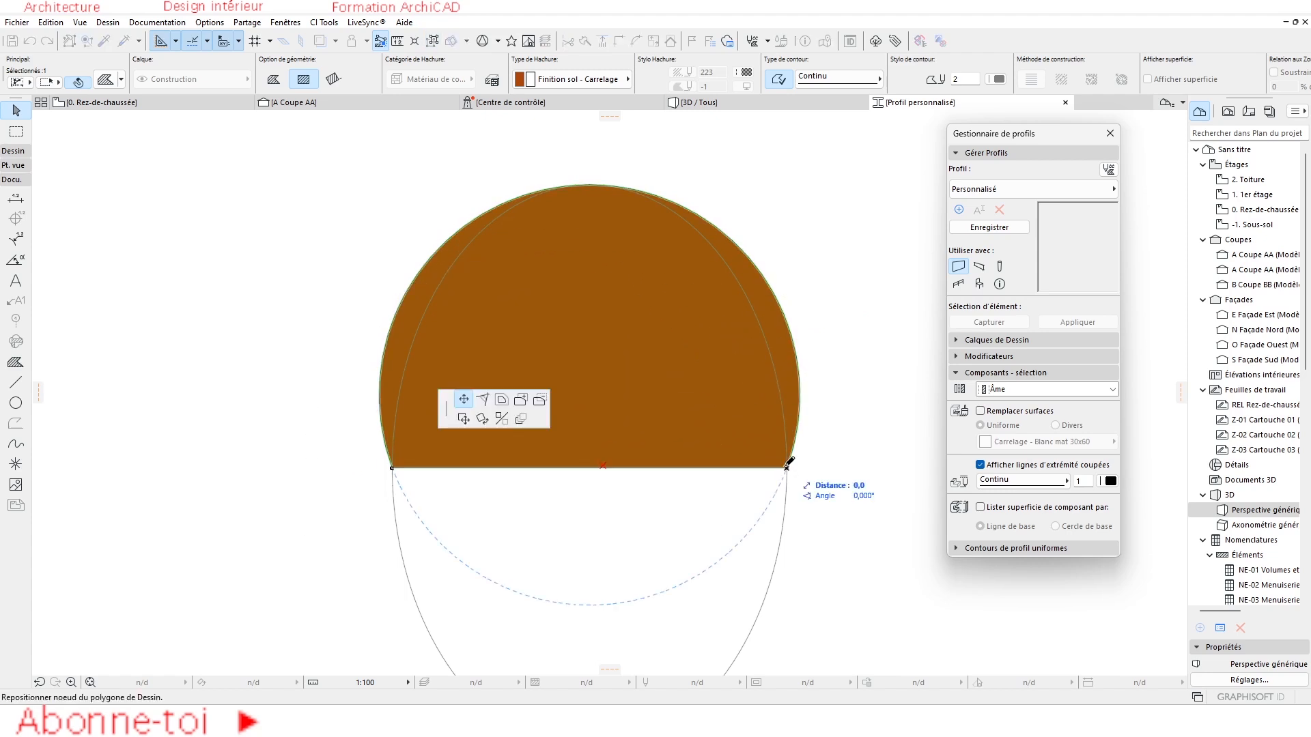
pyautogui.click(775, 308)
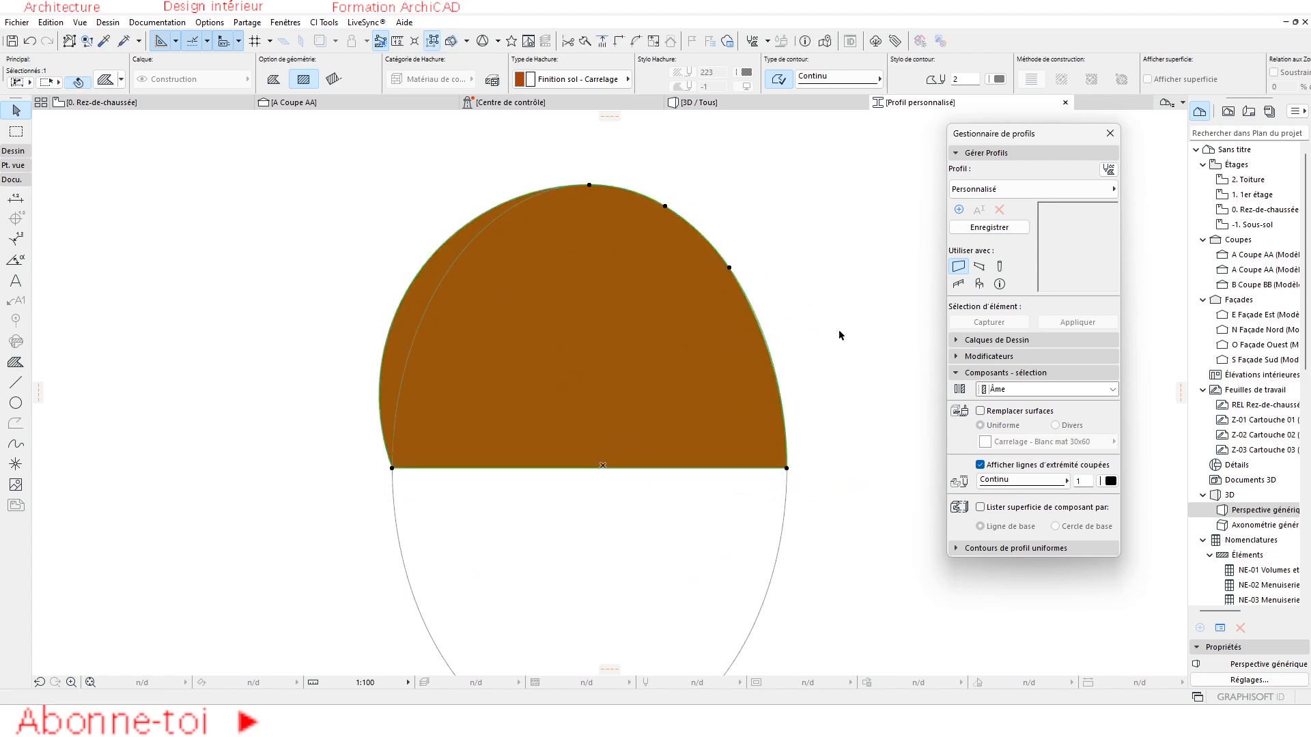
pyautogui.click(393, 468)
pyautogui.click(405, 347)
pyautogui.press('Escape')
# Step: Delete the ellipse outline, leaving only the half-ellipse hatch fill
pyautogui.moveTo(605, 336); pyautogui.dragTo(651, 170, button='middle')
pyautogui.scroll(-4, 712, 338)
pyautogui.moveTo(756, 319); pyautogui.dragTo(726, 342, button='middle')
pyautogui.click(630, 476)
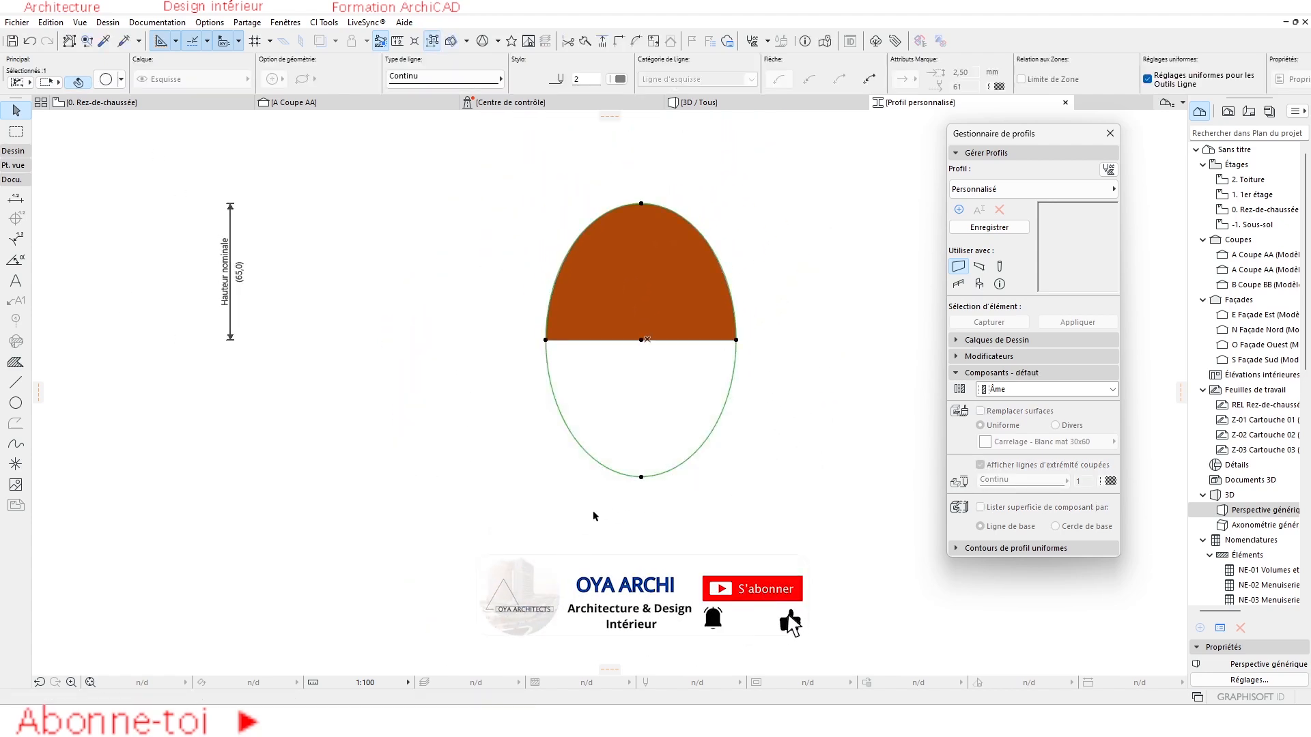
pyautogui.press('Delete')
# Step: Save the half-ellipse profile as "- élément 1" for use with walls and beams, and close the profile manager
pyautogui.scroll(-4, 334, 415)
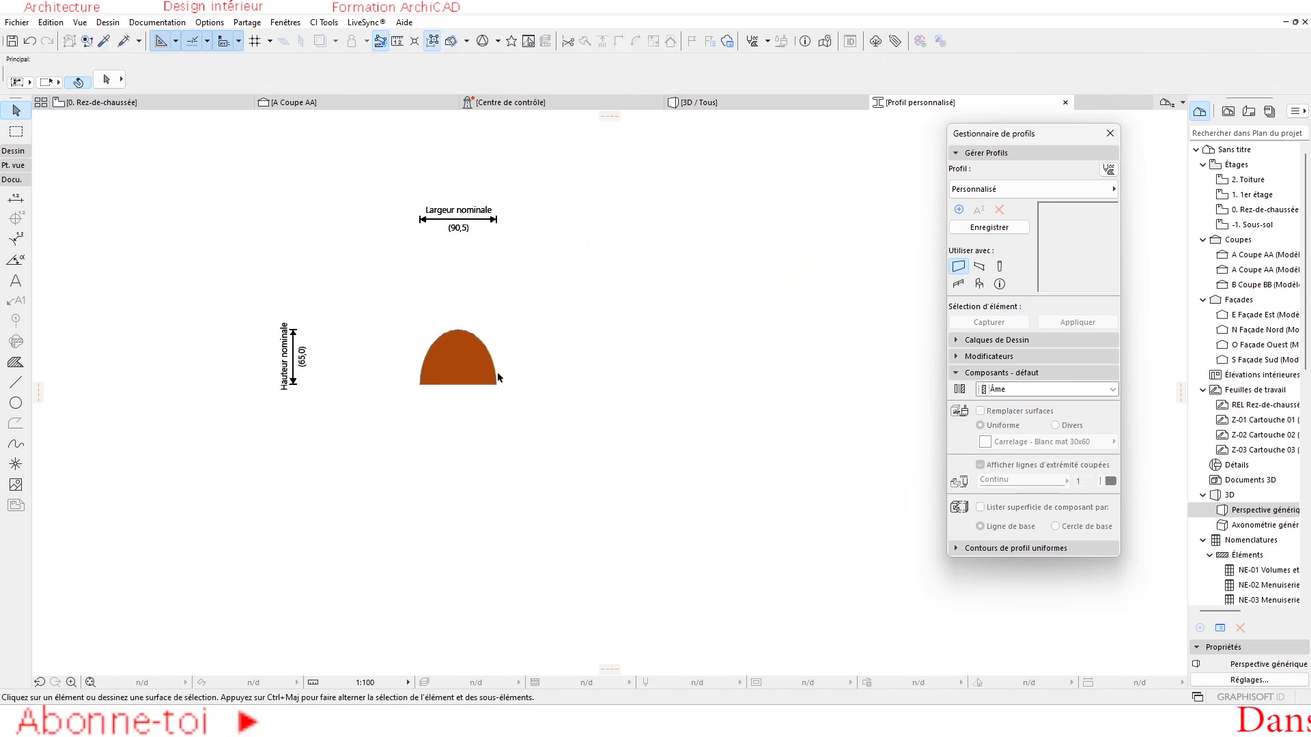
pyautogui.scroll(3, 498, 377)
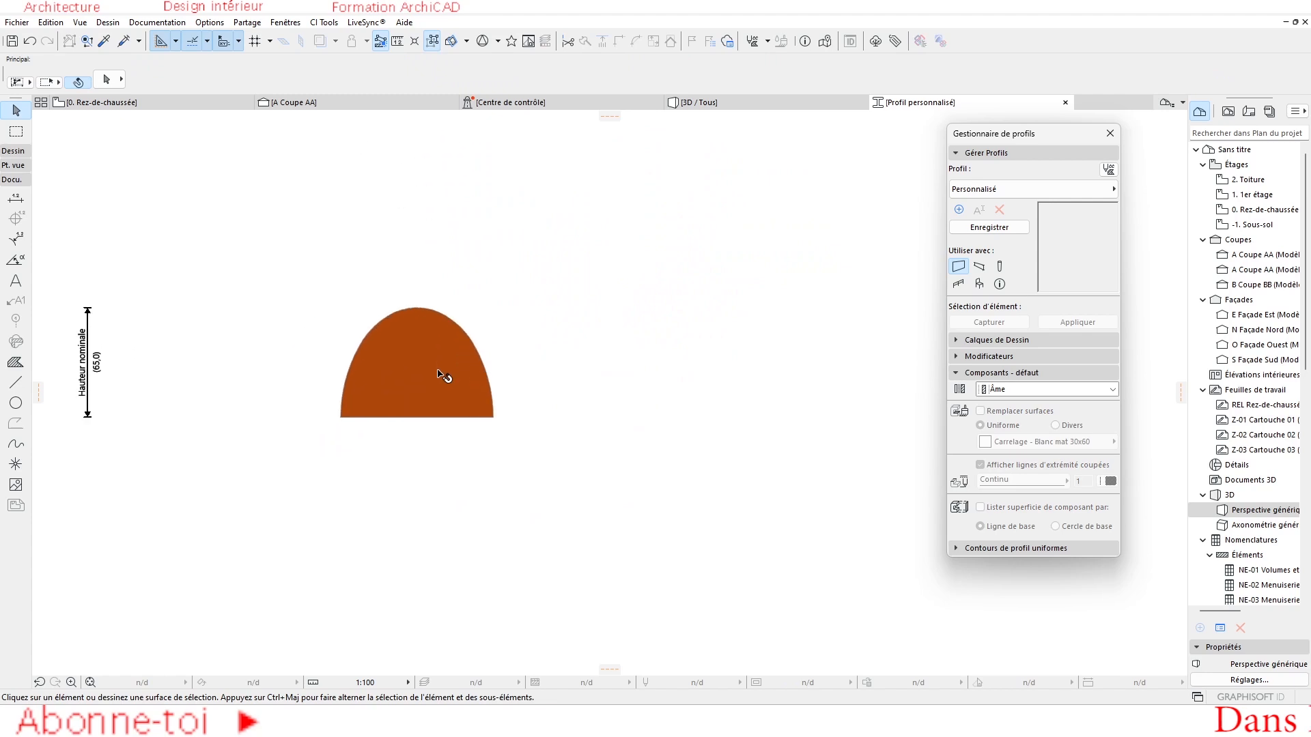
pyautogui.click(987, 226)
pyautogui.write('- élément 1')
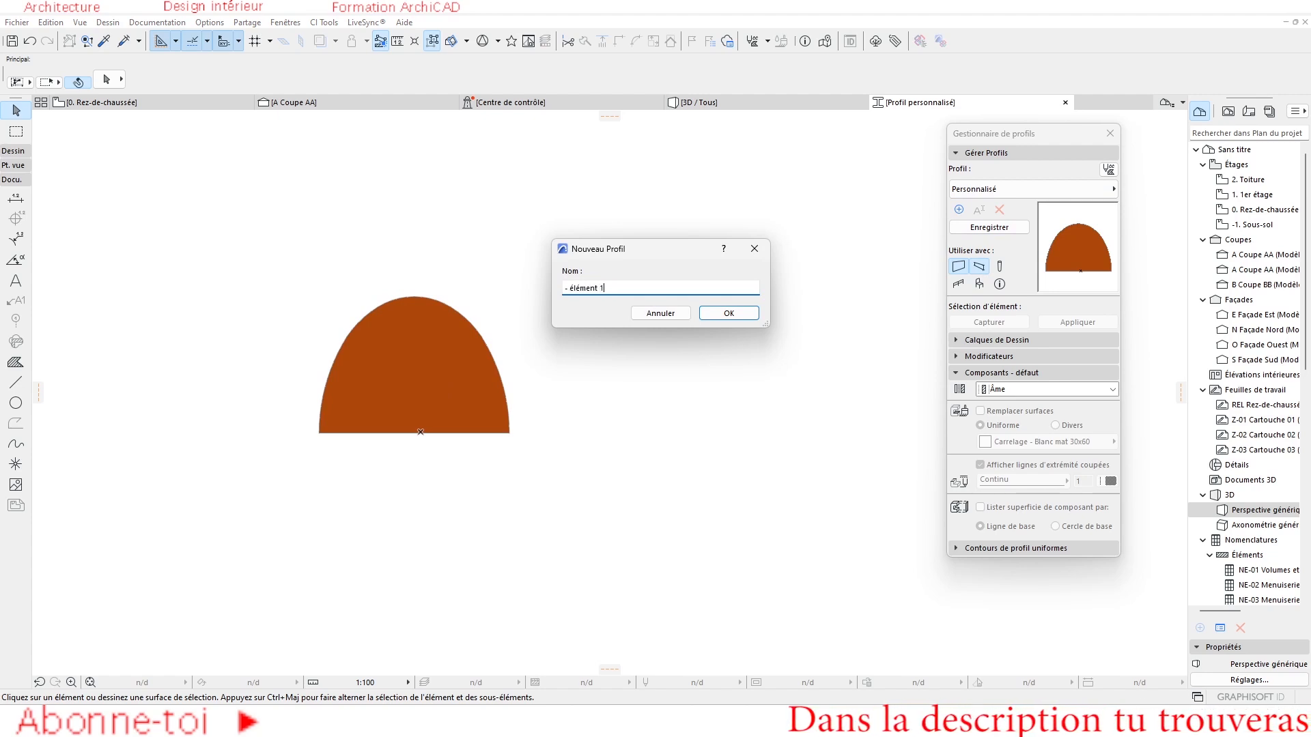
pyautogui.click(740, 315)
pyautogui.rightClick(741, 316)
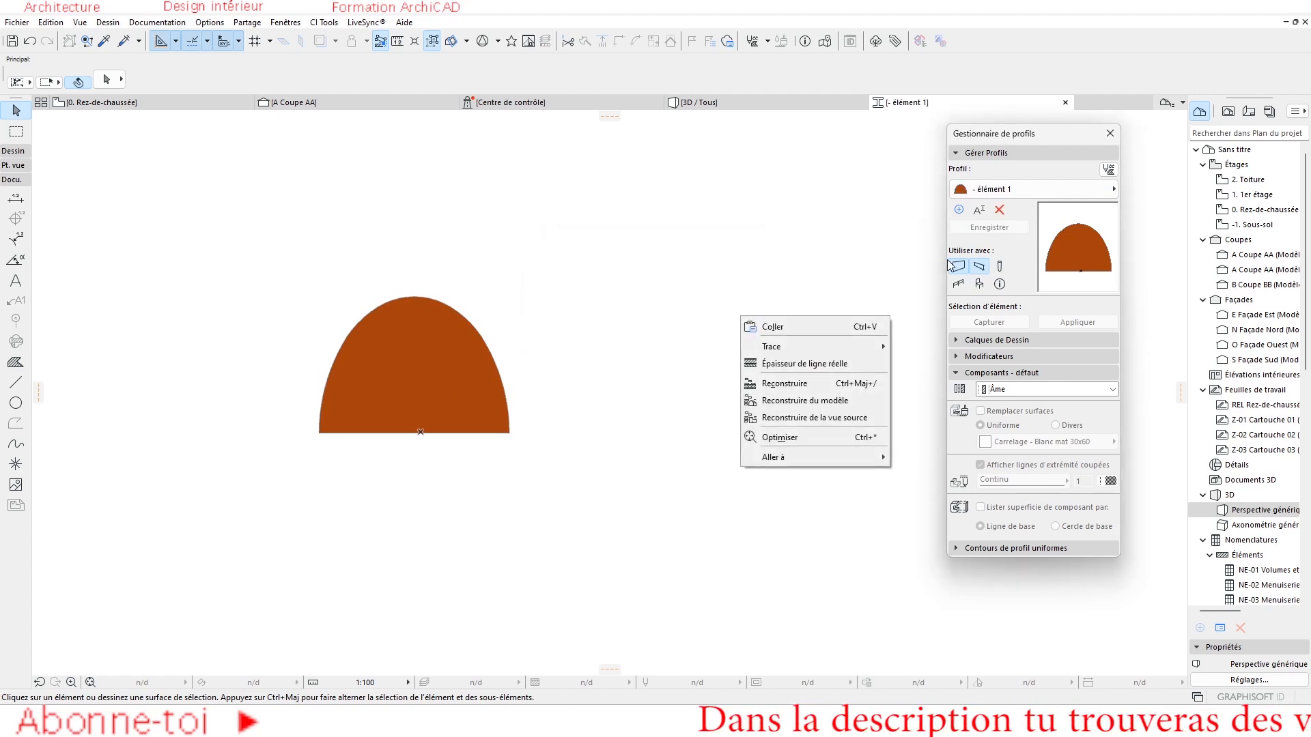
pyautogui.click(849, 226)
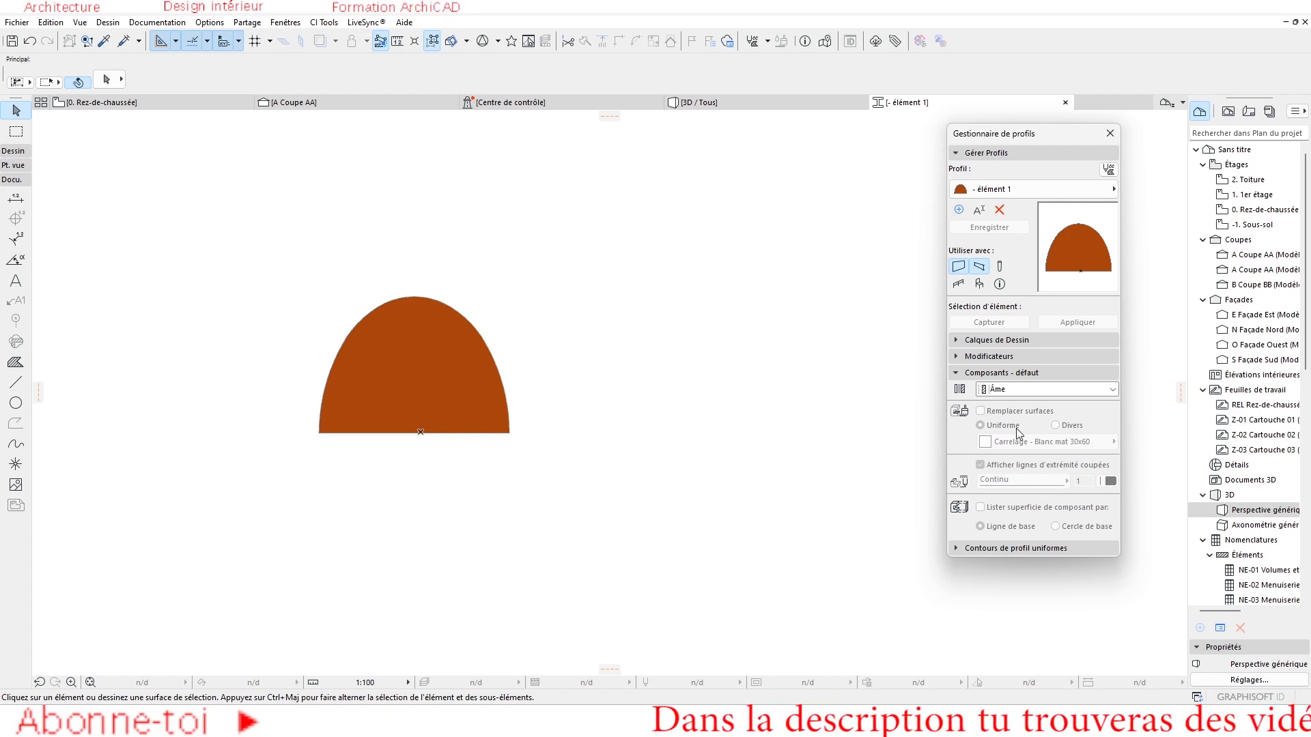
pyautogui.click(1112, 137)
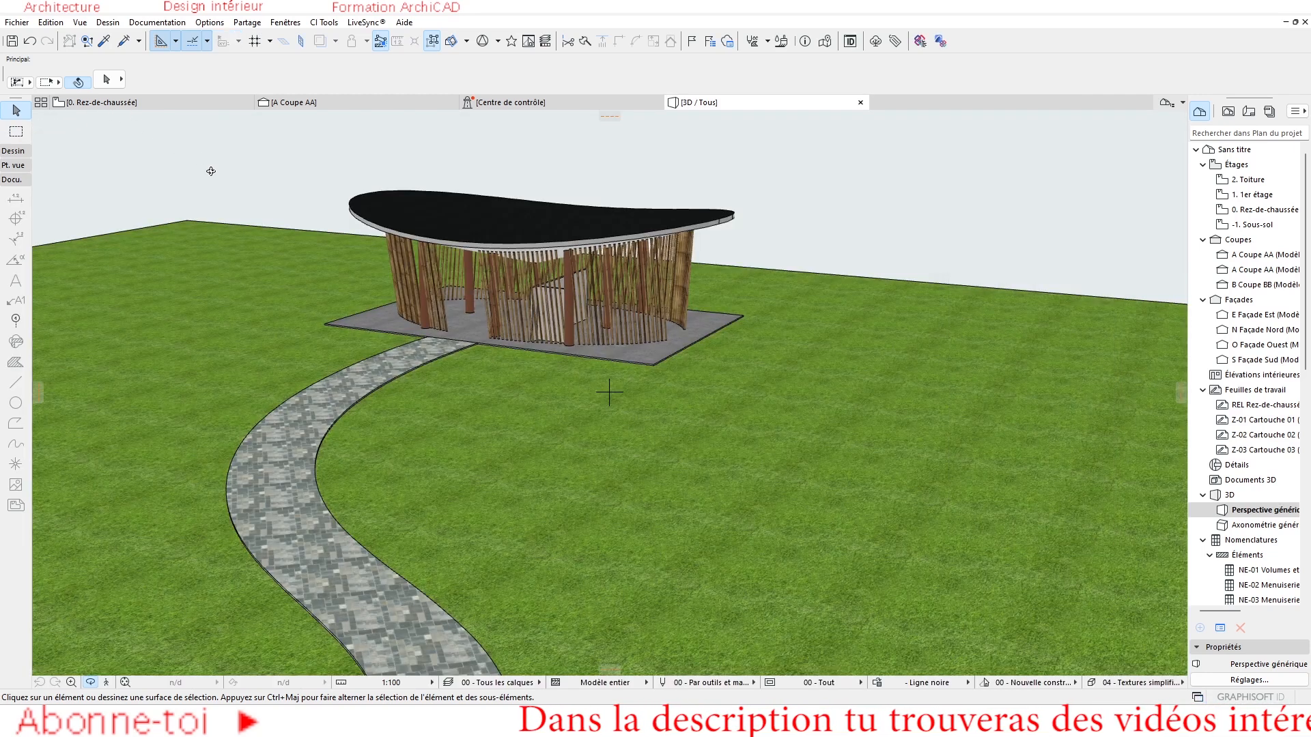
# Step: In the ground-floor plan, set the default wall structure to the complex profile "- élément 1"
pyautogui.click(103, 103)
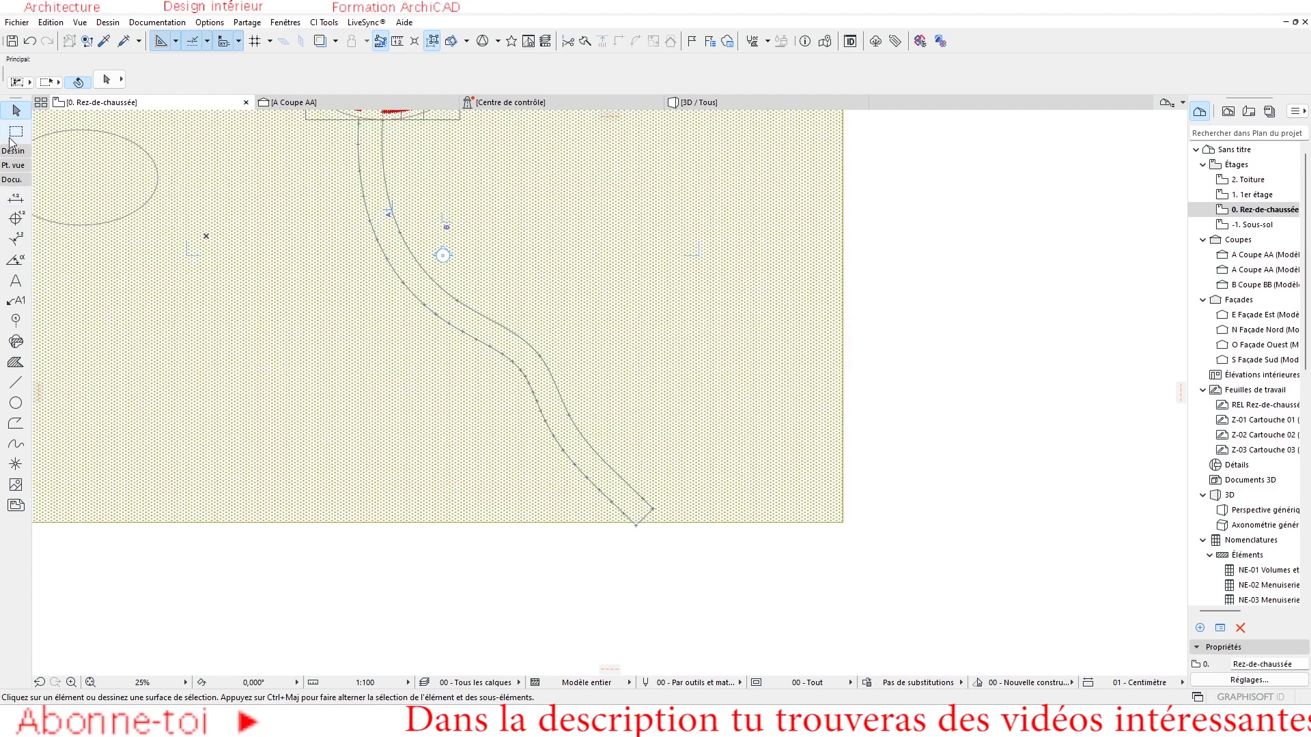
pyautogui.click(12, 152)
pyautogui.doubleClick(16, 171)
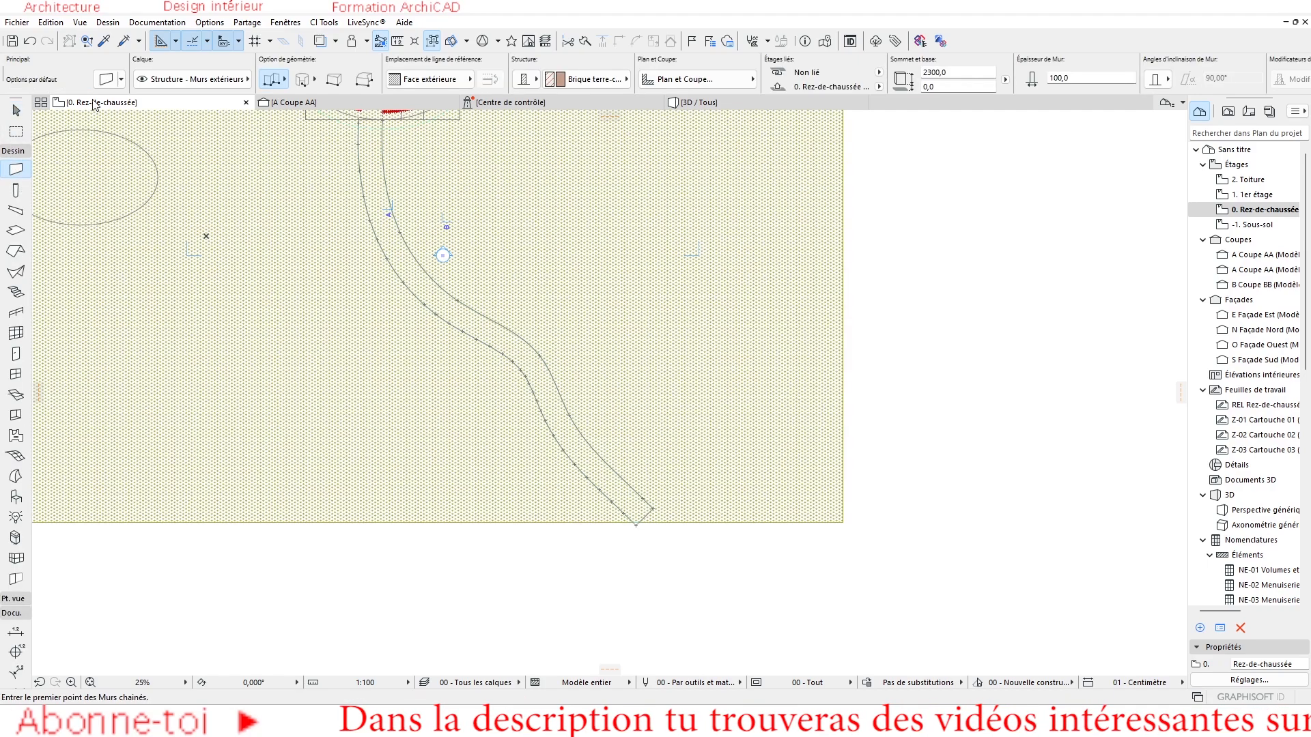
pyautogui.click(703, 101)
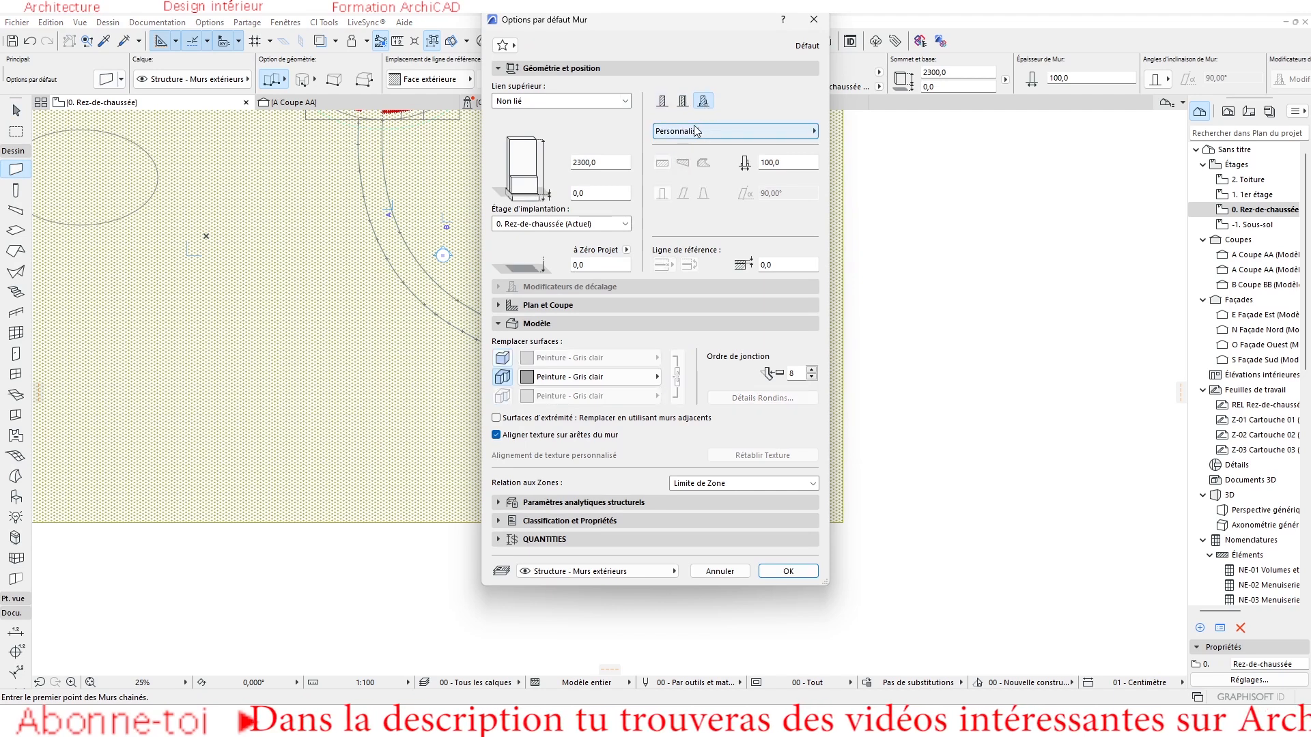
pyautogui.click(697, 130)
pyautogui.write('-')
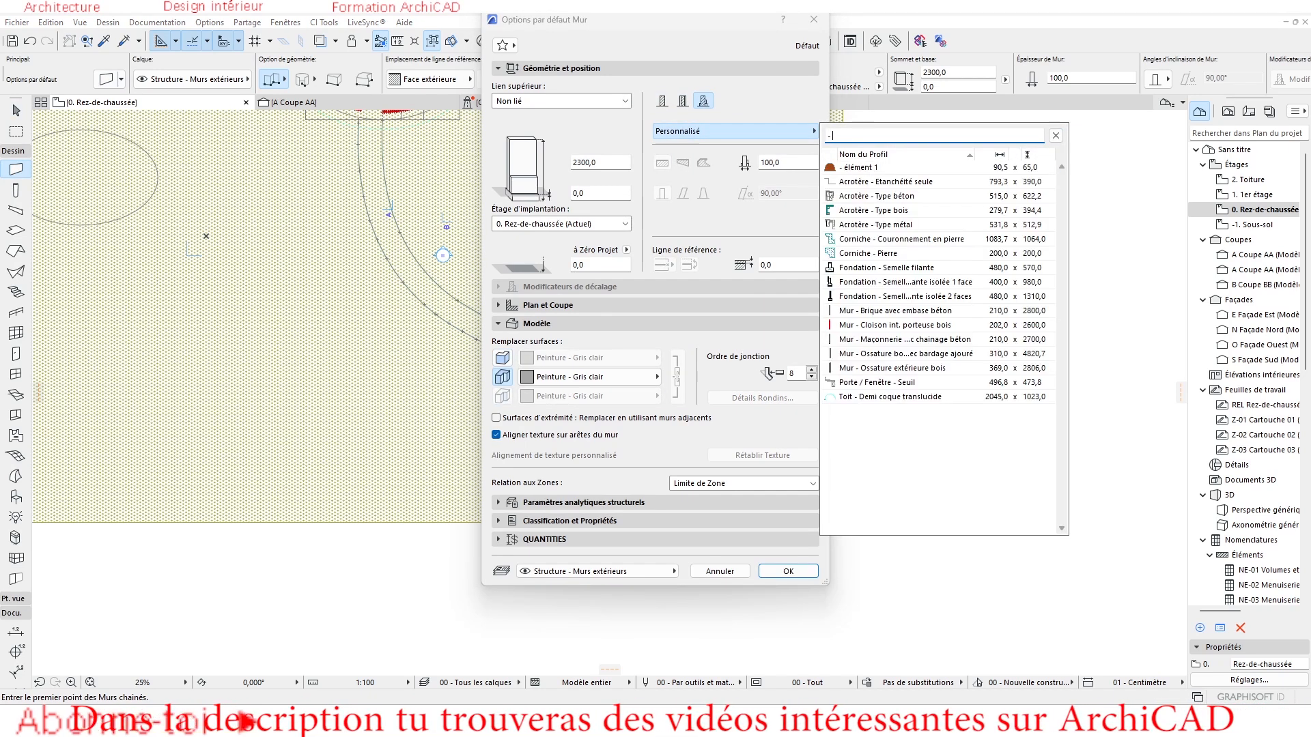
pyautogui.write(' e')
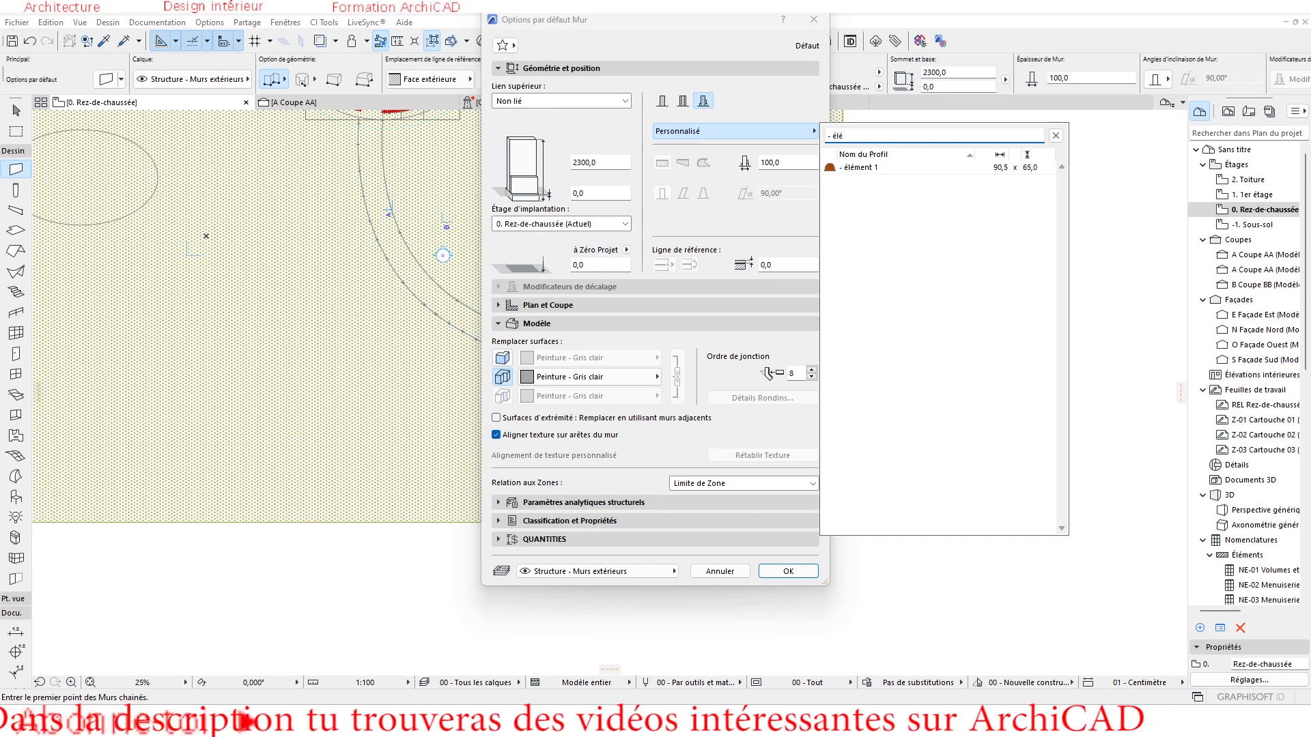
pyautogui.write('lé')
pyautogui.click(895, 167)
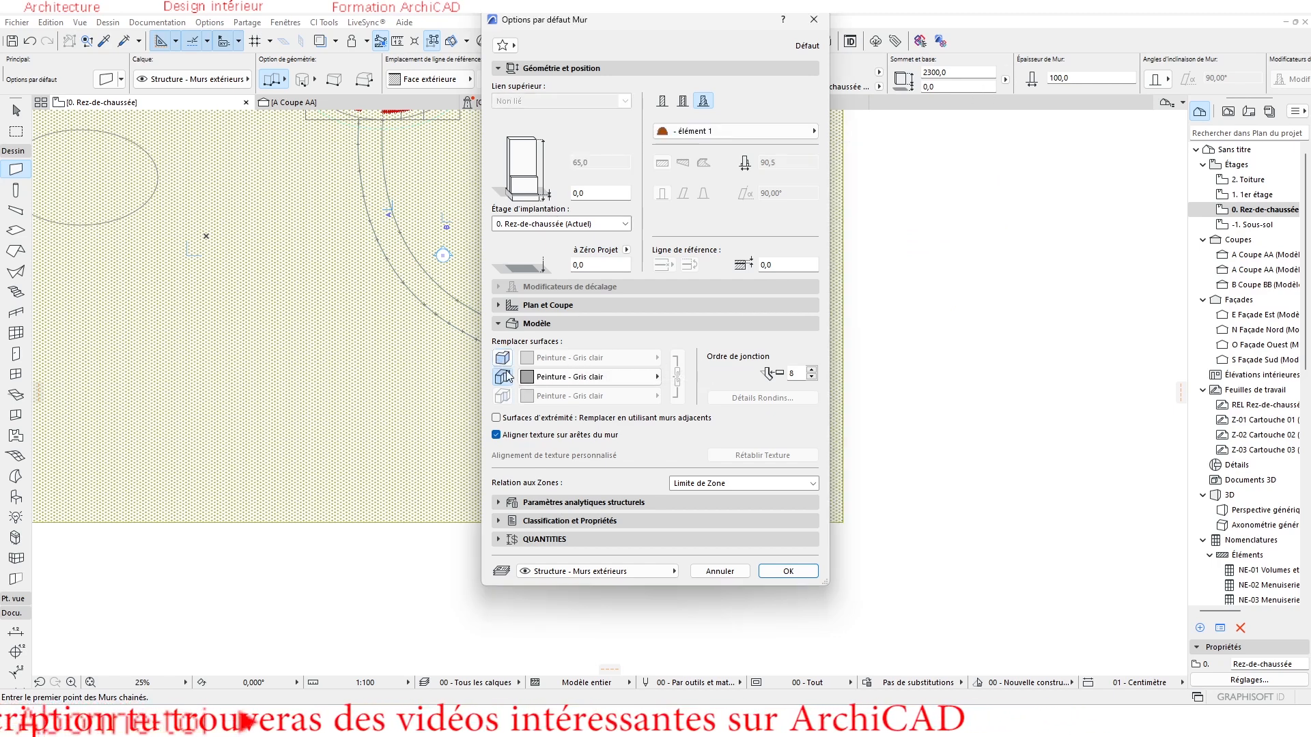
# Step: Override the default wall's surfaces with Béton - Brut and accept the wall settings
pyautogui.click(502, 357)
pyautogui.click(556, 360)
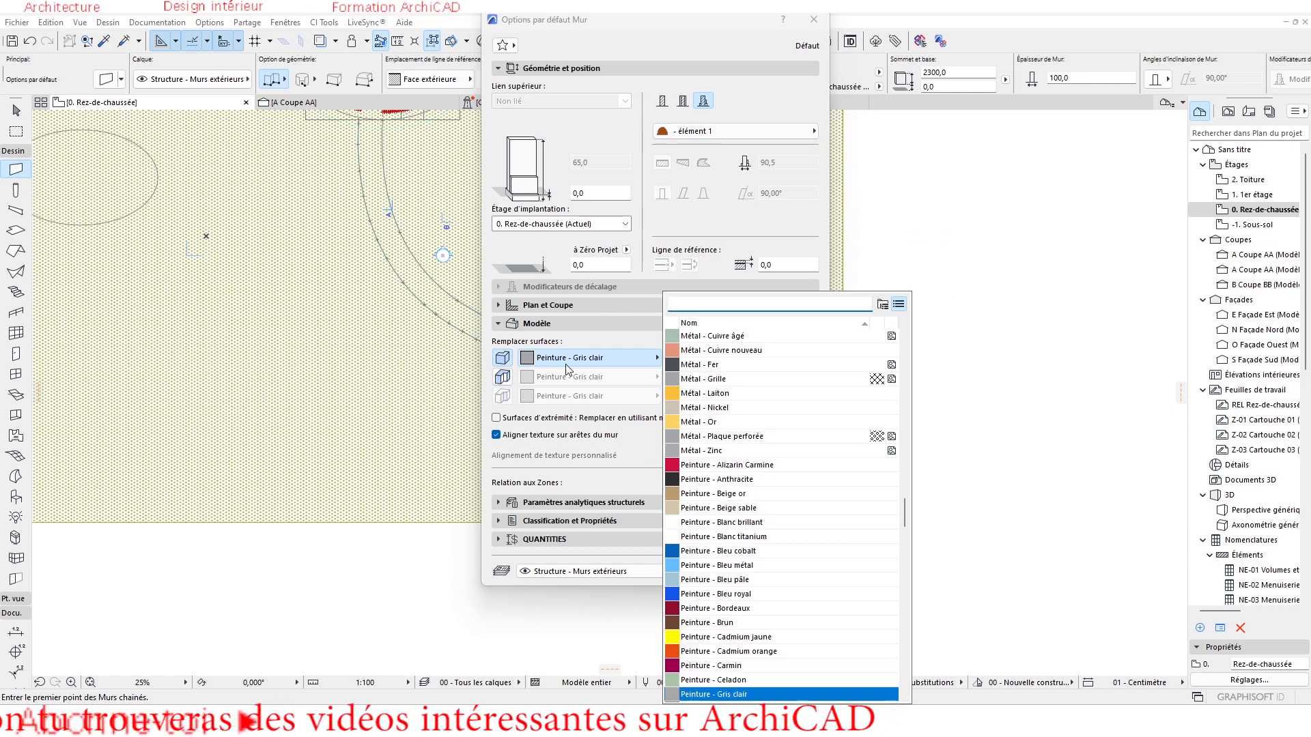
pyautogui.write('béton')
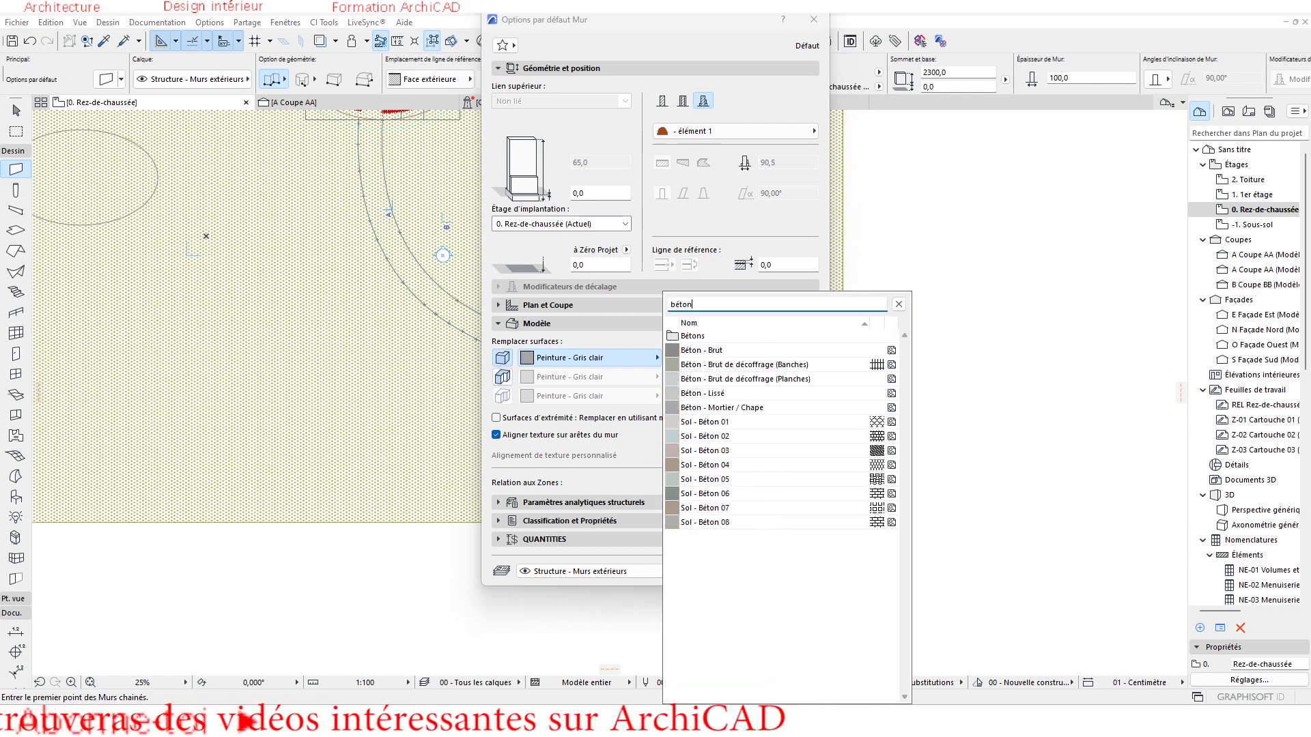
pyautogui.click(725, 352)
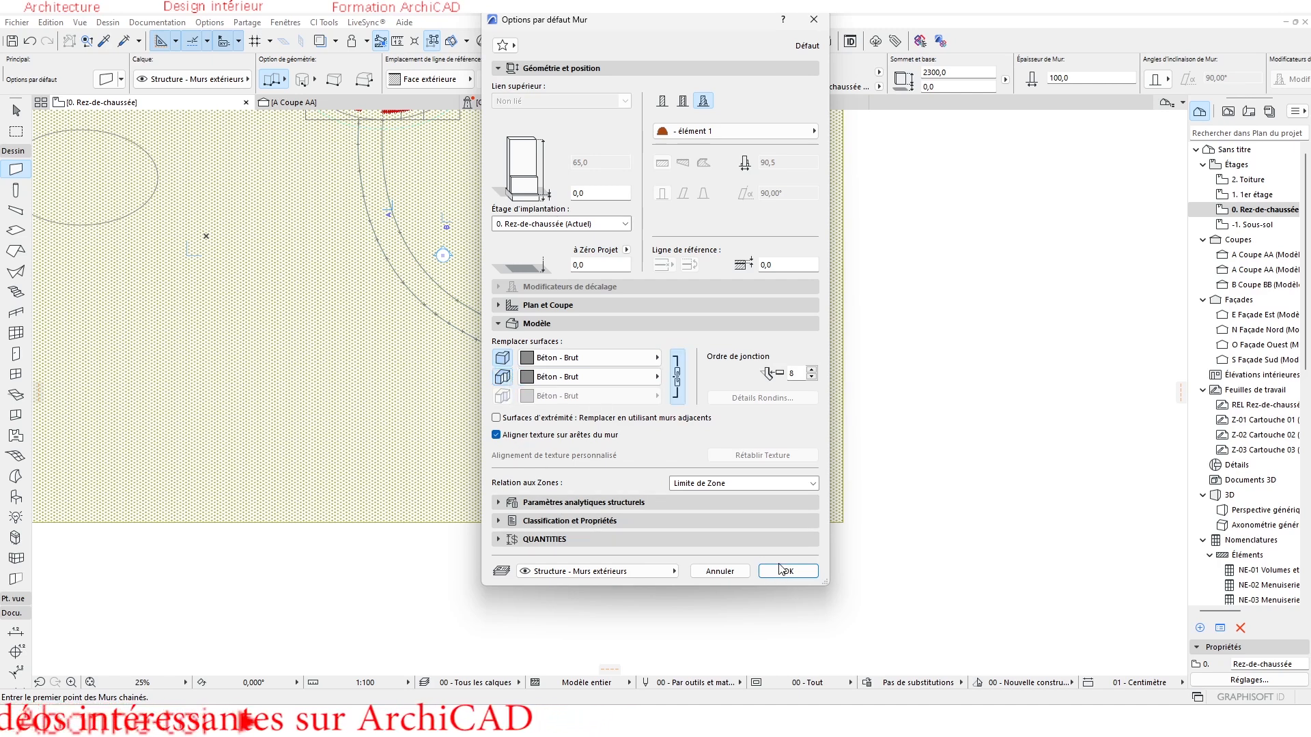
pyautogui.click(788, 571)
# Step: Trace the path's left edge with the Magic Wand to generate a border of profiled walls
pyautogui.press('space')
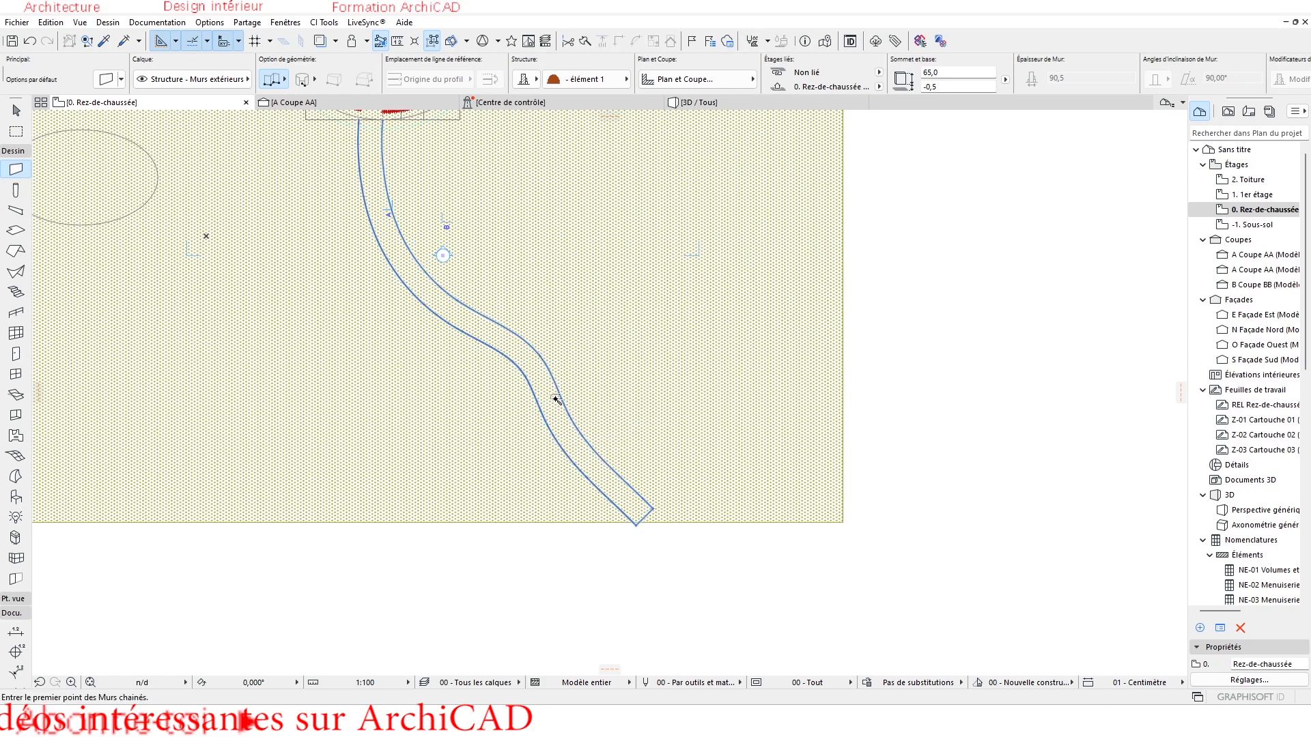
pyautogui.scroll(8, 558, 399)
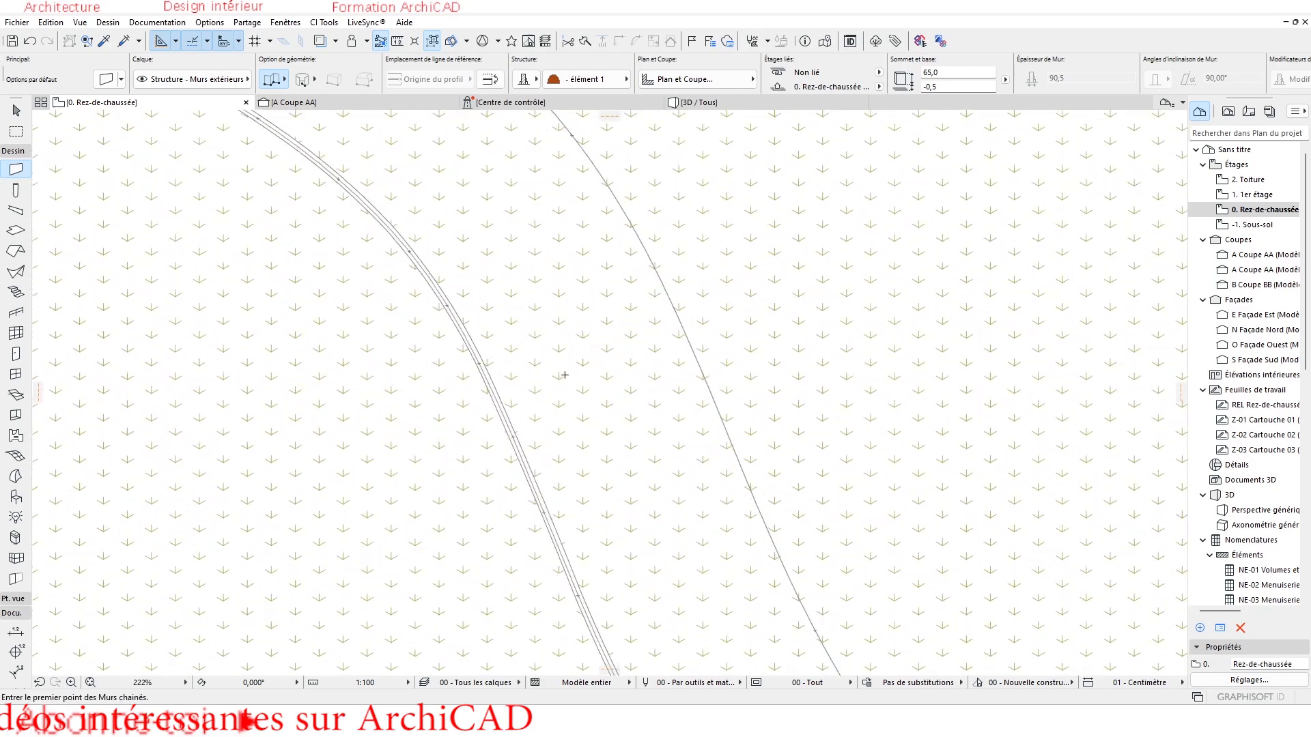
# Step: Examine the new concrete border along the stone path in 3D, including its end at the terrain edge
pyautogui.click(693, 103)
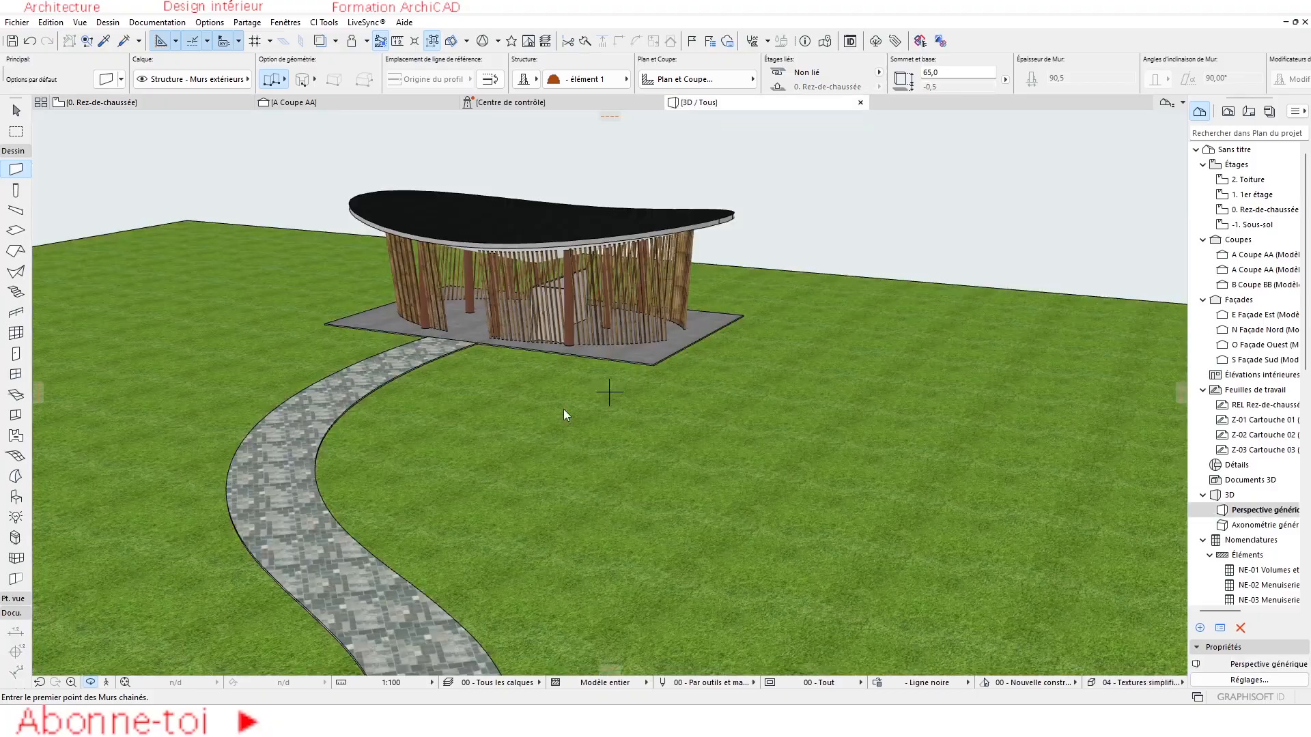
pyautogui.scroll(8, 224, 534)
pyautogui.scroll(-5, 253, 338)
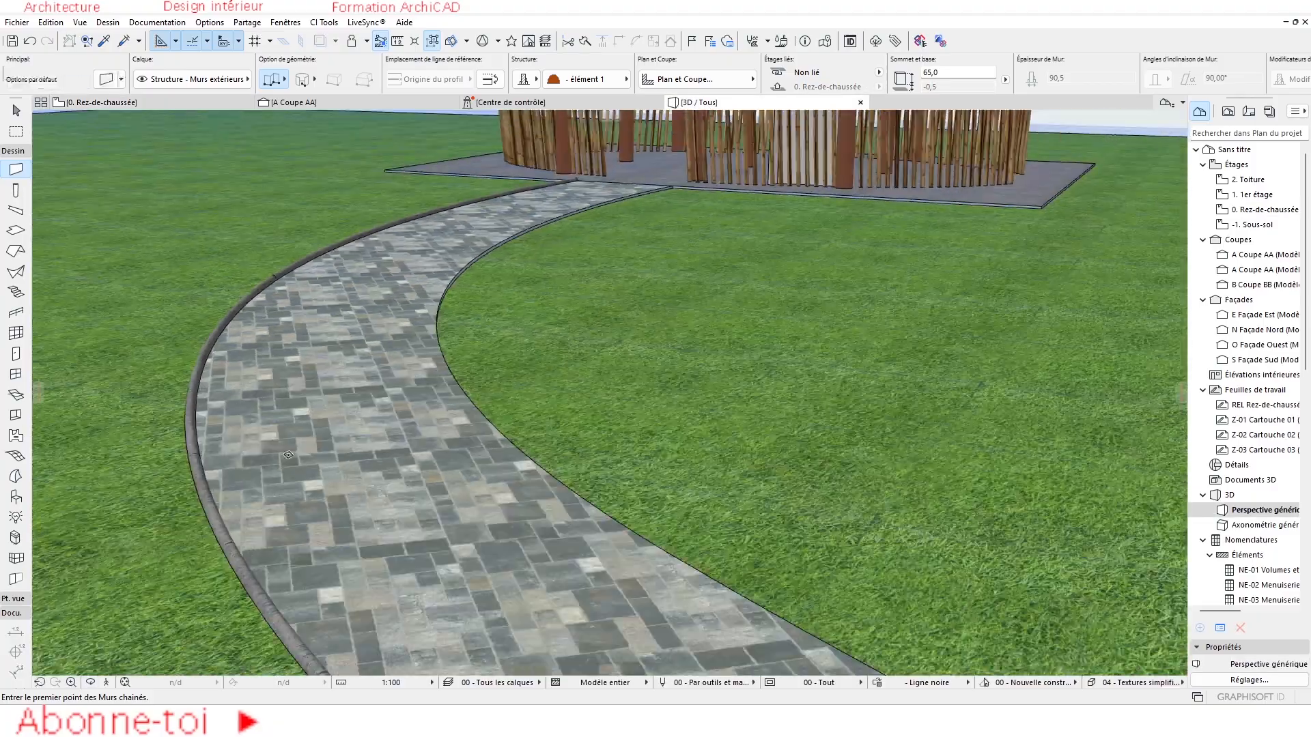
pyautogui.scroll(-6, 253, 338)
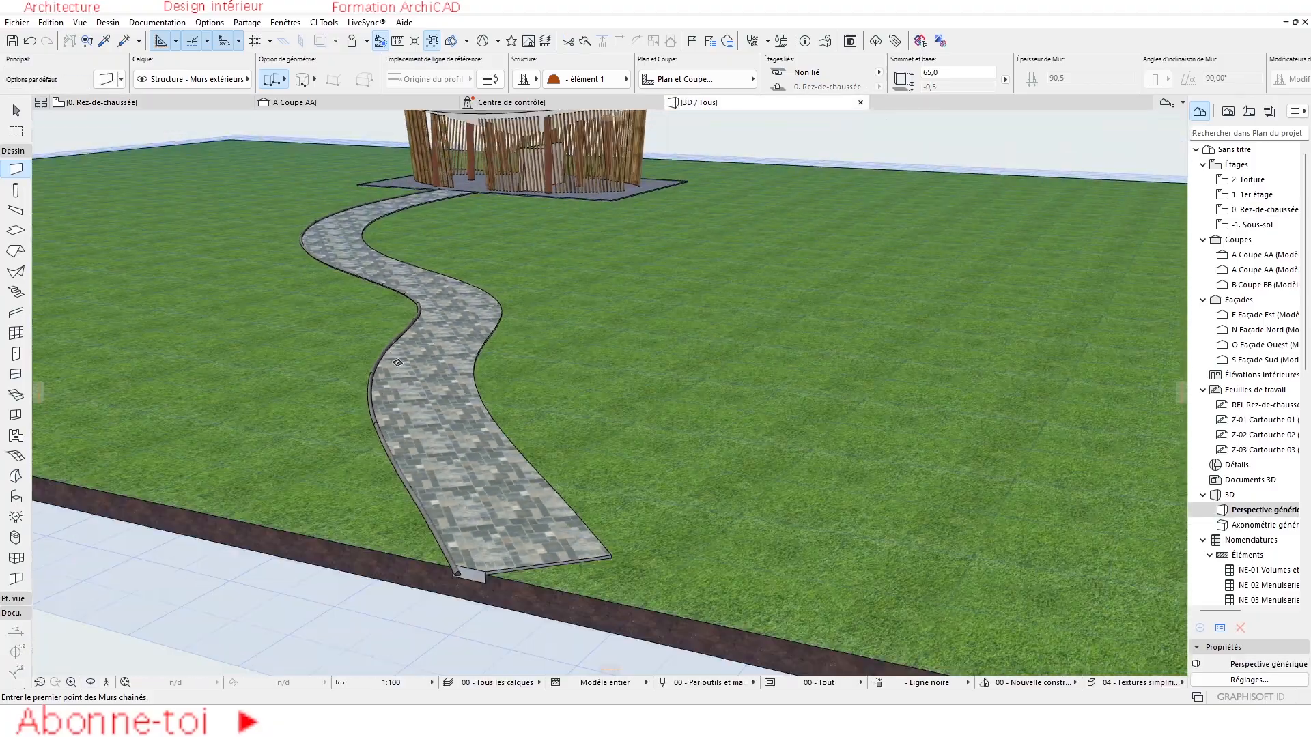
pyautogui.scroll(8, 400, 534)
pyautogui.scroll(3, 399, 535)
pyautogui.scroll(-6, 442, 430)
pyautogui.scroll(4, 442, 399)
pyautogui.keyDown('shift'); pyautogui.moveTo(441, 398); pyautogui.dragTo(638, 420, button='middle'); pyautogui.keyUp('shift')
pyautogui.scroll(-5, 618, 413)
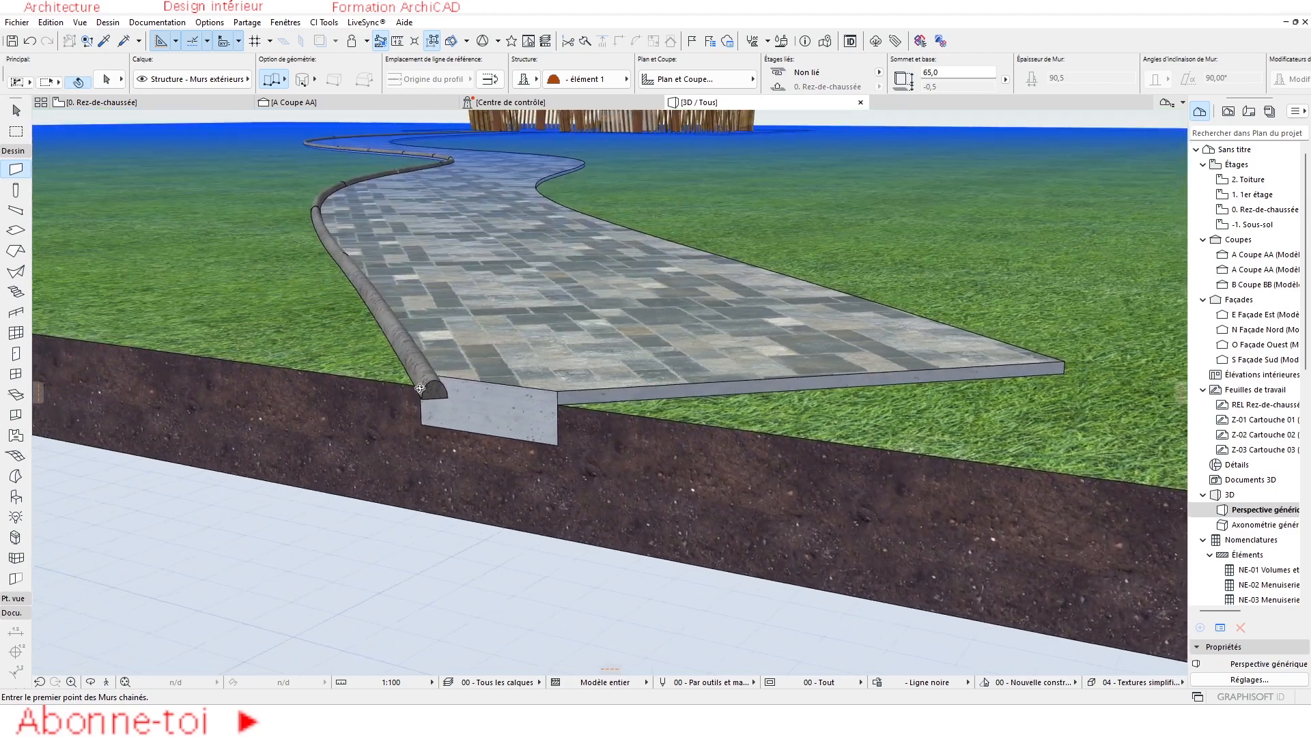
# Step: In the ground-floor plan, pick up the border wall's settings and generate matching walls along the path's right edge
pyautogui.click(133, 103)
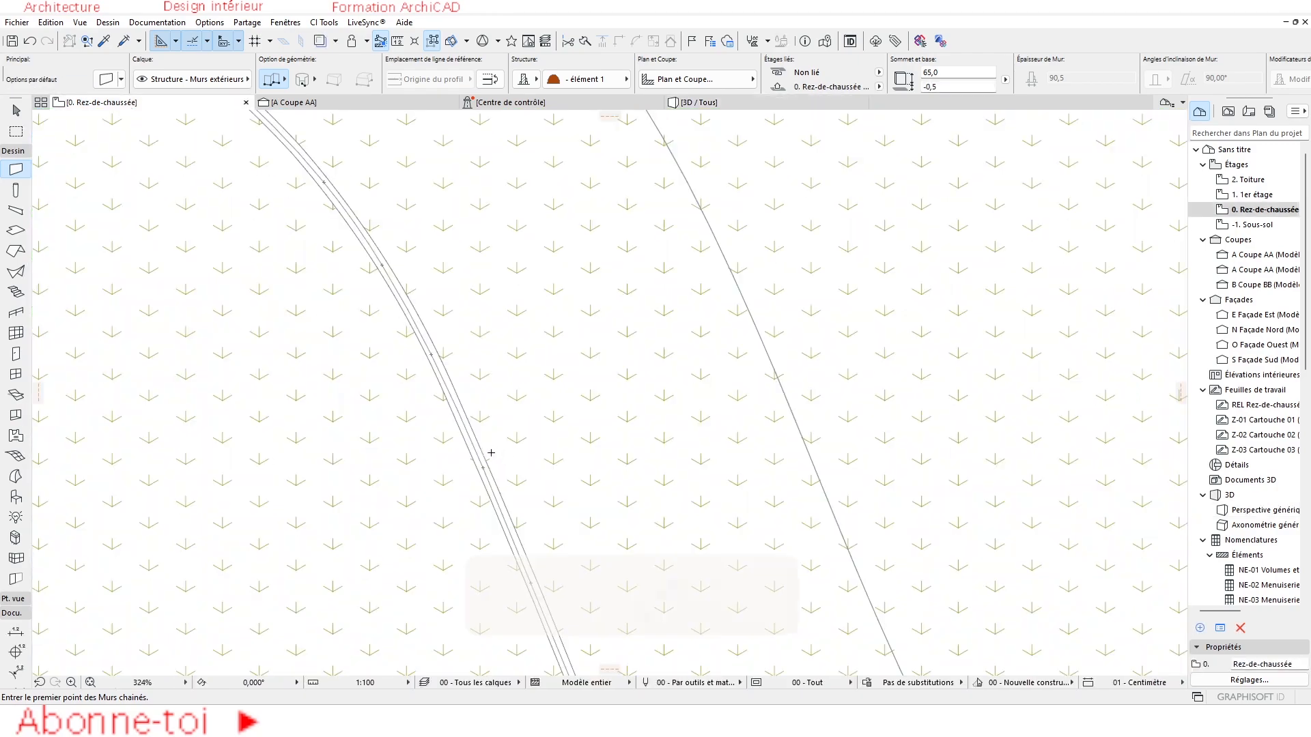
pyautogui.scroll(-1, 451, 392)
pyautogui.press('Escape')
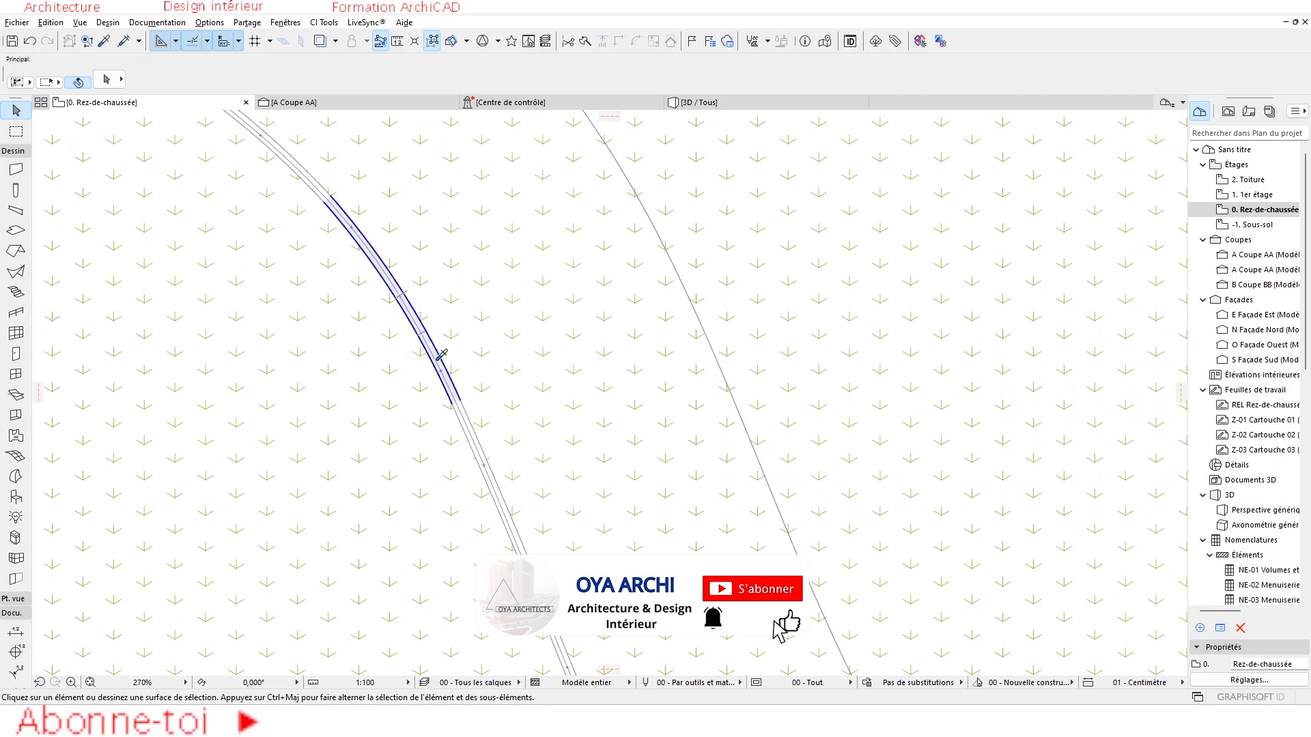
pyautogui.keyDown('alt'); pyautogui.click(438, 360); pyautogui.keyUp('alt')
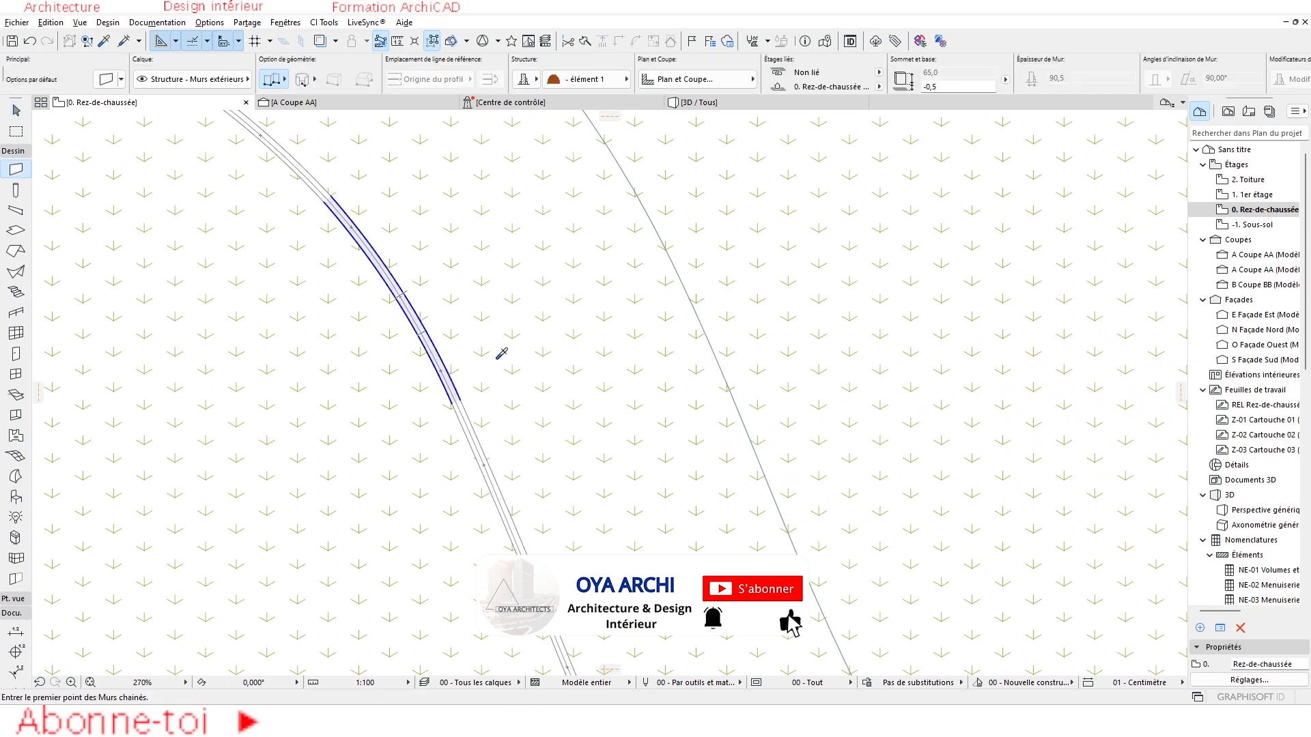
pyautogui.click(663, 262)
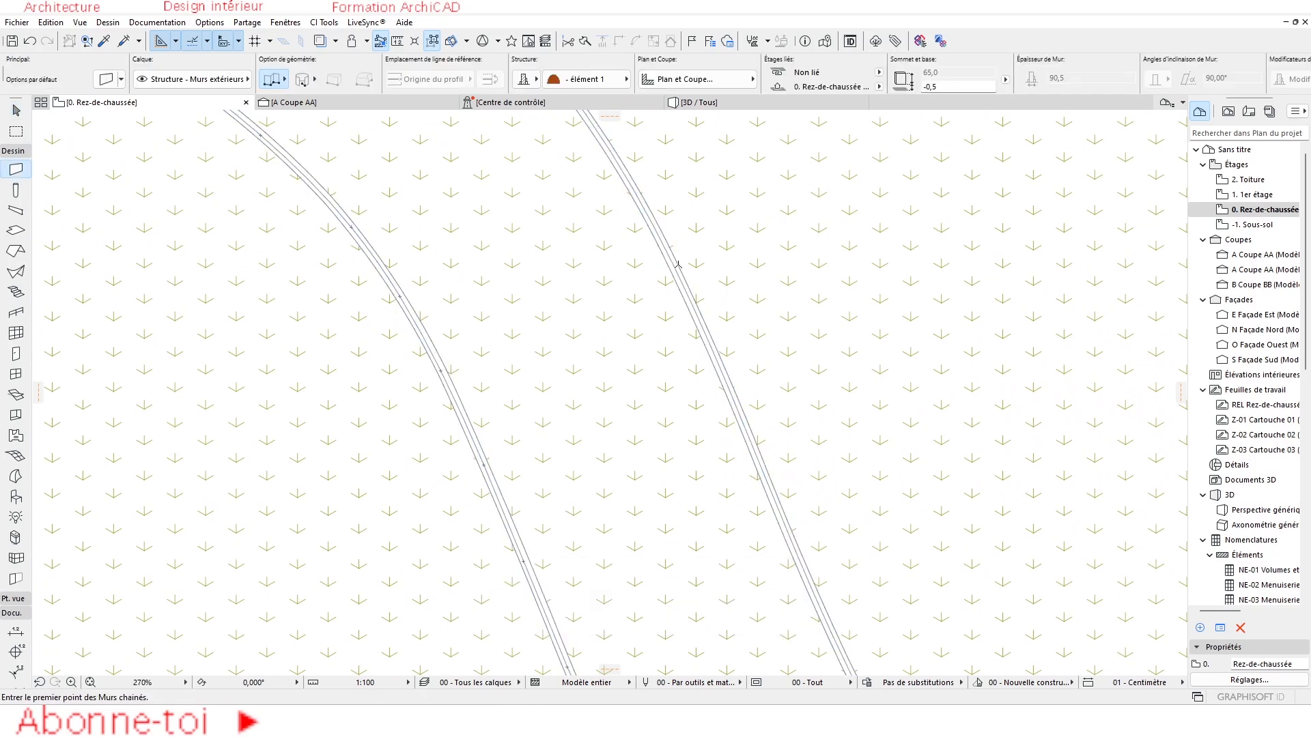
pyautogui.scroll(-3, 644, 343)
pyautogui.press('Escape')
# Step: Delete one curved wall segment from the border on the path's left edge
pyautogui.click(471, 281)
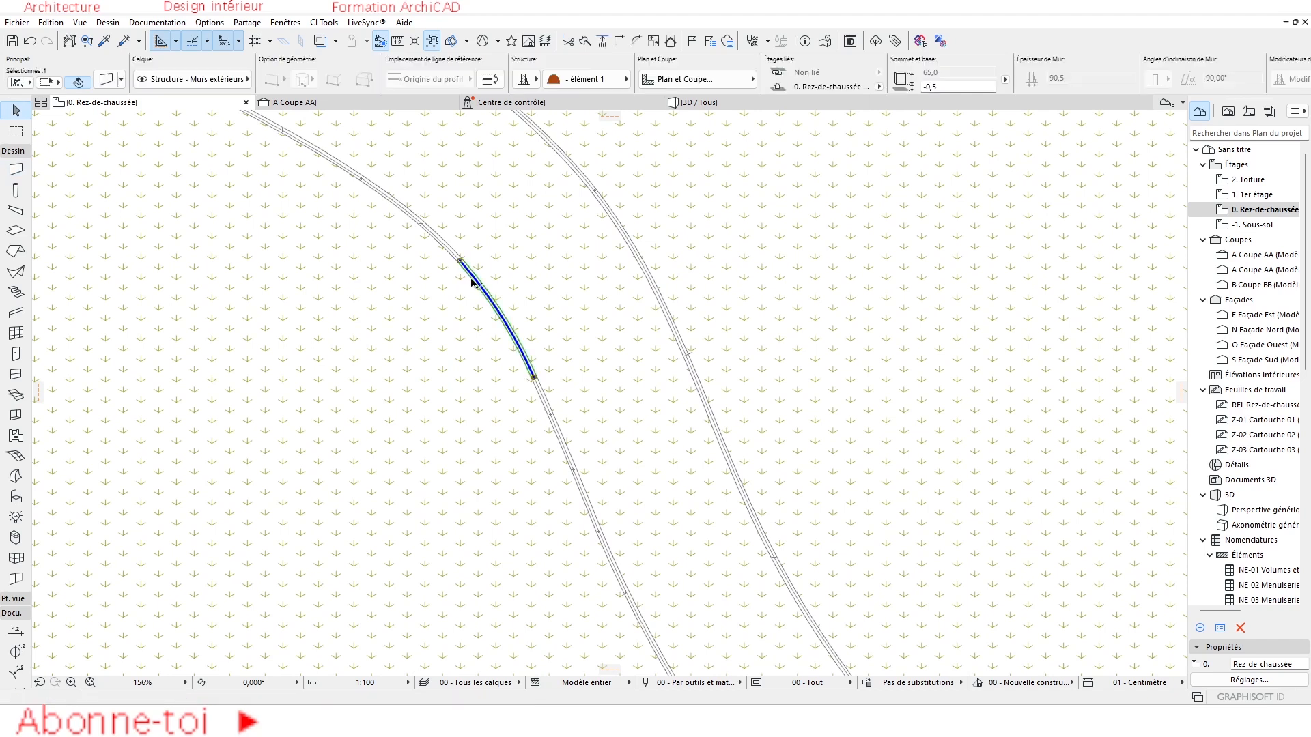
pyautogui.press('Delete')
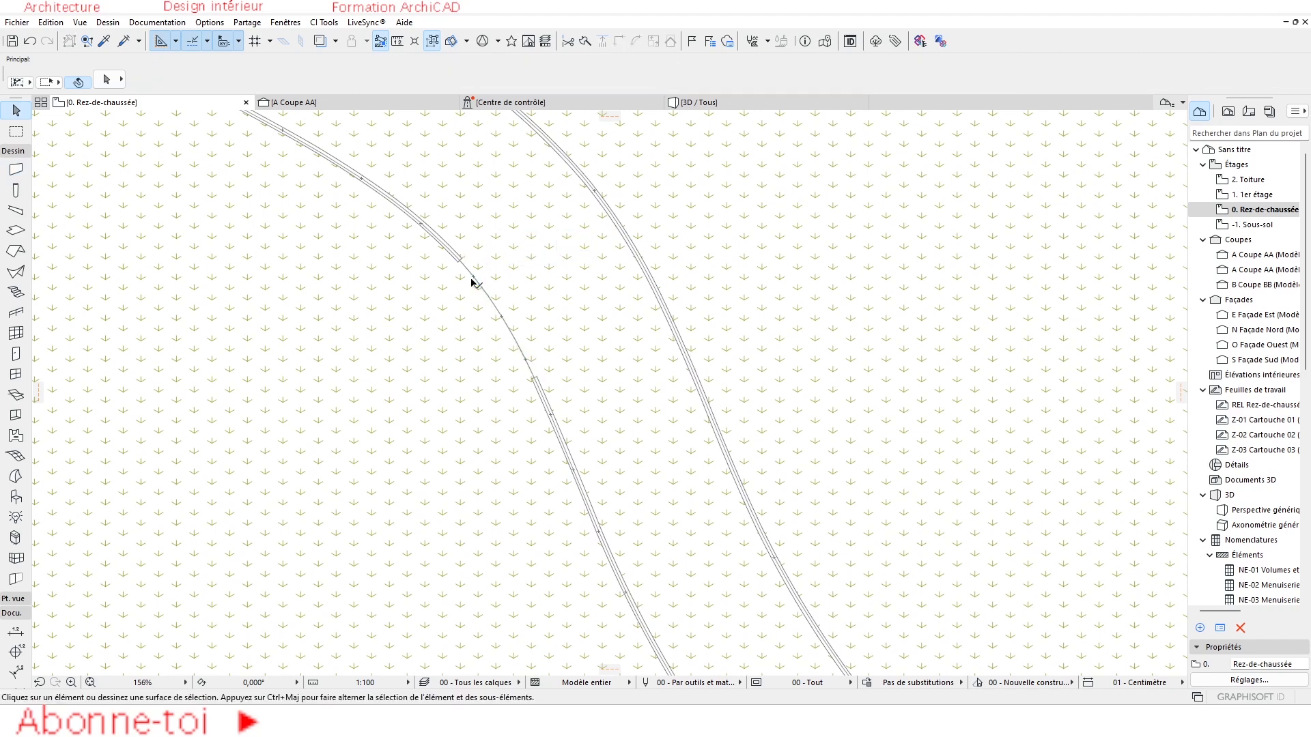
# Step: Undo the deletion of the curved wall segment and inspect both path borders in 3D where they meet the pavilion slab
pyautogui.click(31, 41)
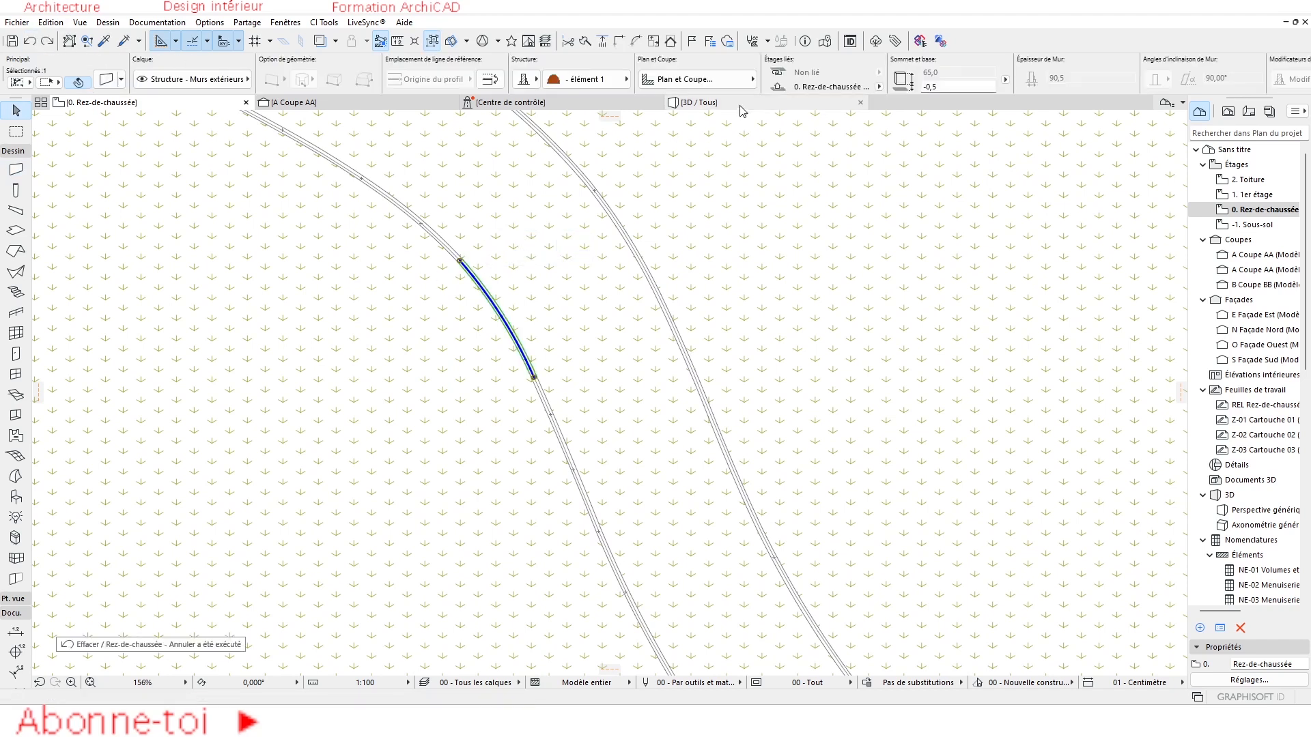
pyautogui.click(740, 103)
pyautogui.click(91, 682)
pyautogui.moveTo(246, 607); pyautogui.dragTo(500, 354)
pyautogui.scroll(5, 499, 354)
pyautogui.moveTo(752, 497); pyautogui.dragTo(519, 481)
pyautogui.scroll(5, 522, 273)
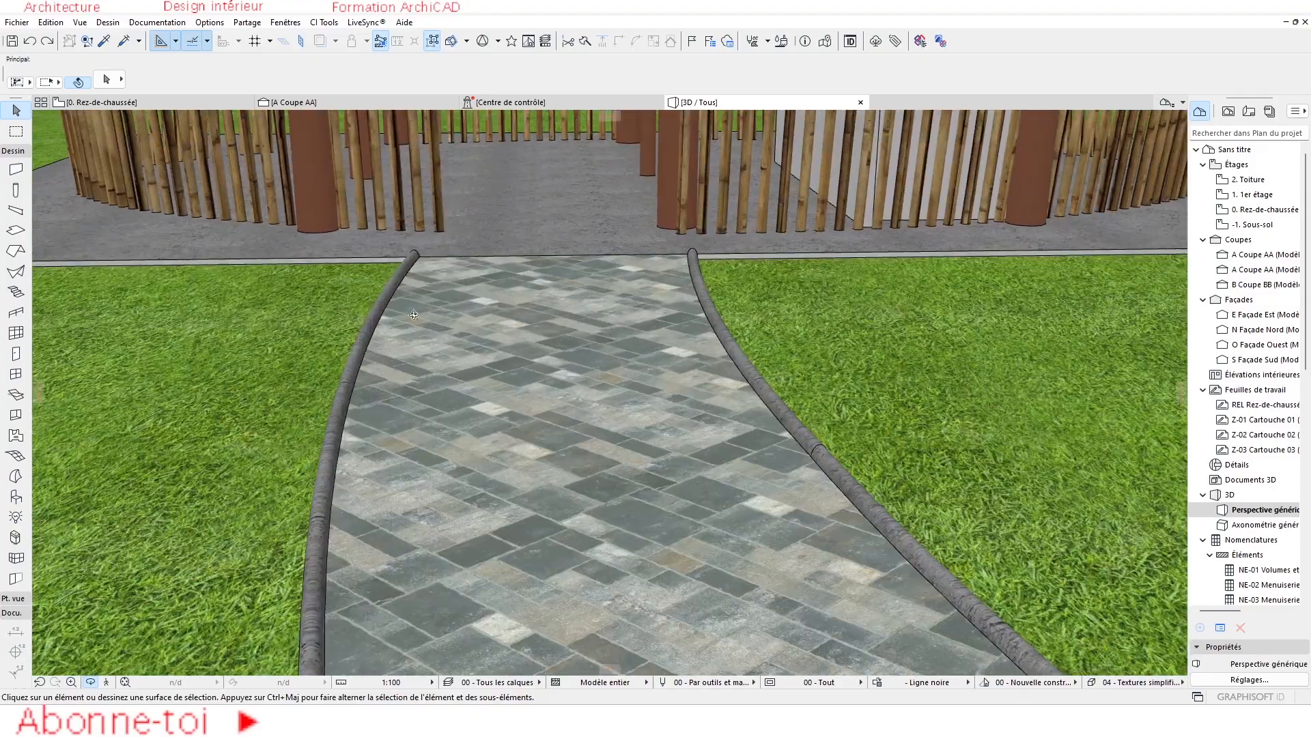
pyautogui.moveTo(543, 369); pyautogui.dragTo(469, 375)
pyautogui.moveTo(347, 344); pyautogui.dragTo(691, 417)
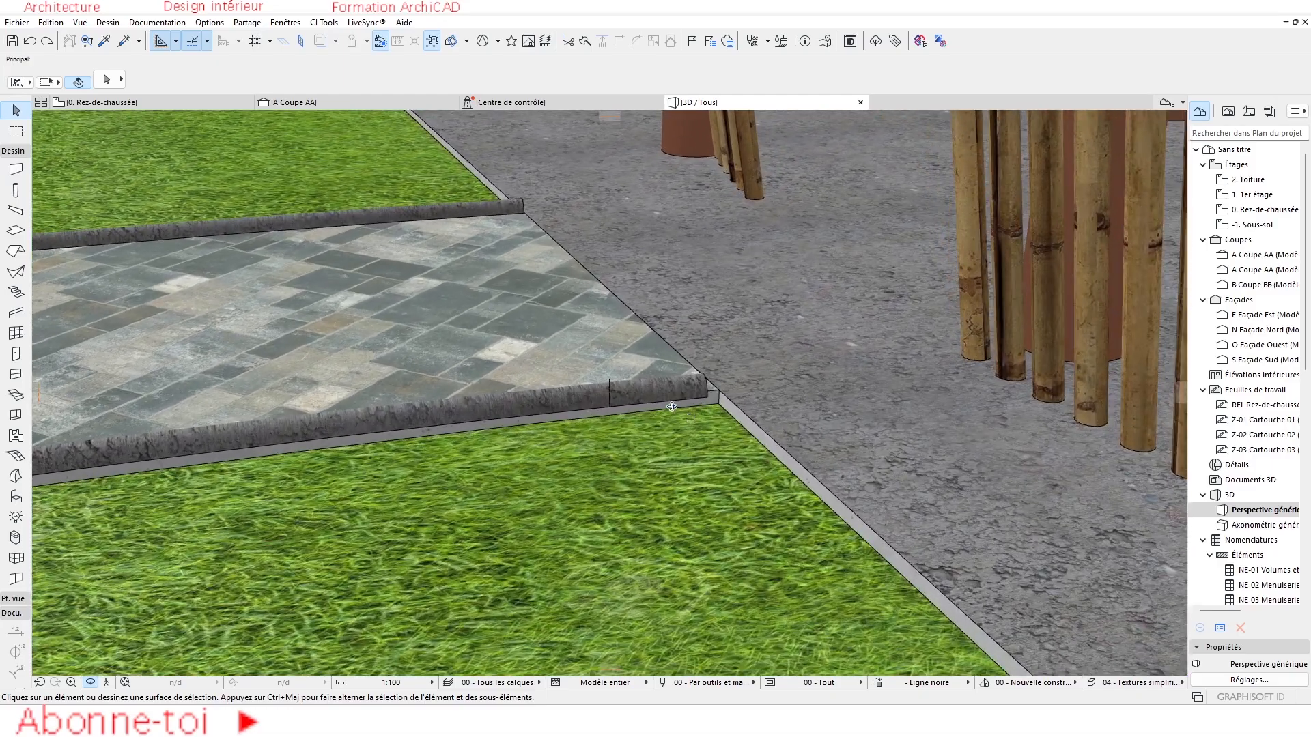
# Step: In the ground-floor plan, stretch the end of the border wall that stops short of the pavilion slab to the slab's edge
pyautogui.click(163, 105)
pyautogui.scroll(10, 431, 171)
pyautogui.click(577, 345)
pyautogui.scroll(6, 577, 281)
pyautogui.click(573, 279)
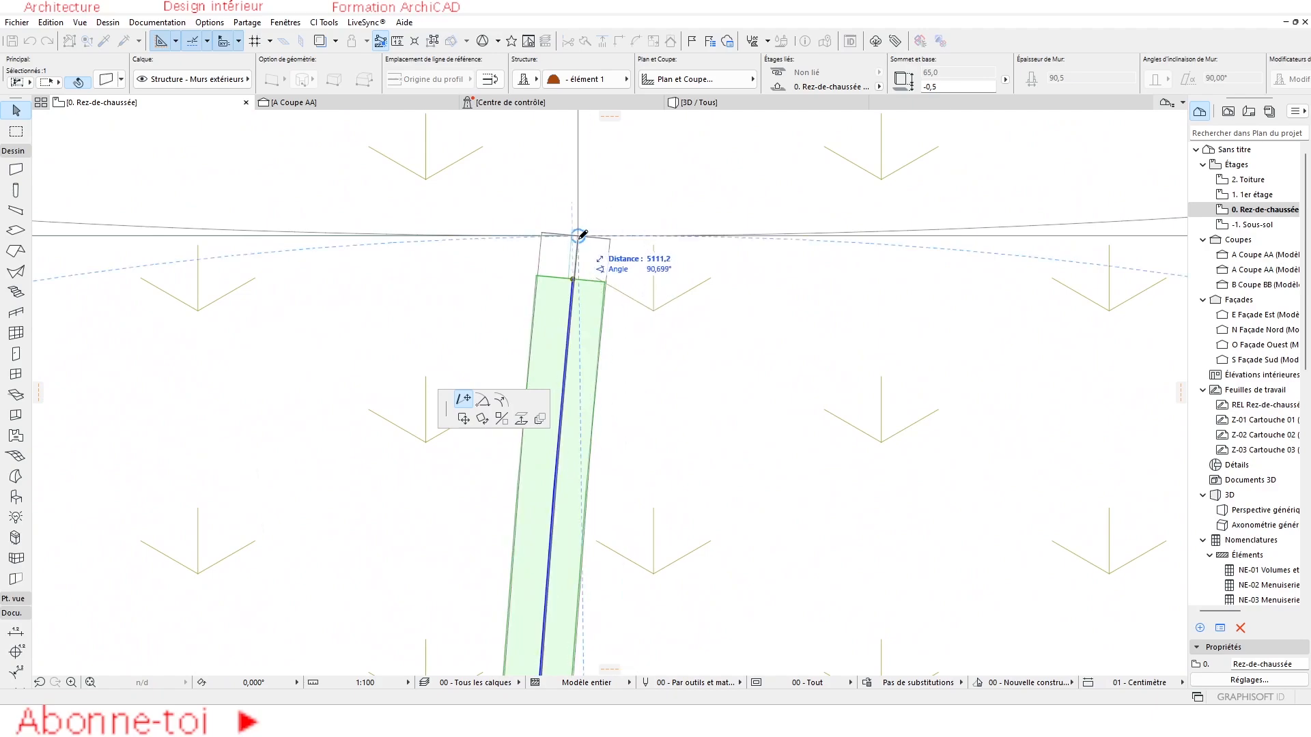
pyautogui.click(578, 236)
pyautogui.scroll(-10, 606, 252)
pyautogui.scroll(-4, 584, 372)
# Step: Check the extended border wall in 3D and view the whole pavilion, path and terrain
pyautogui.press('F3')
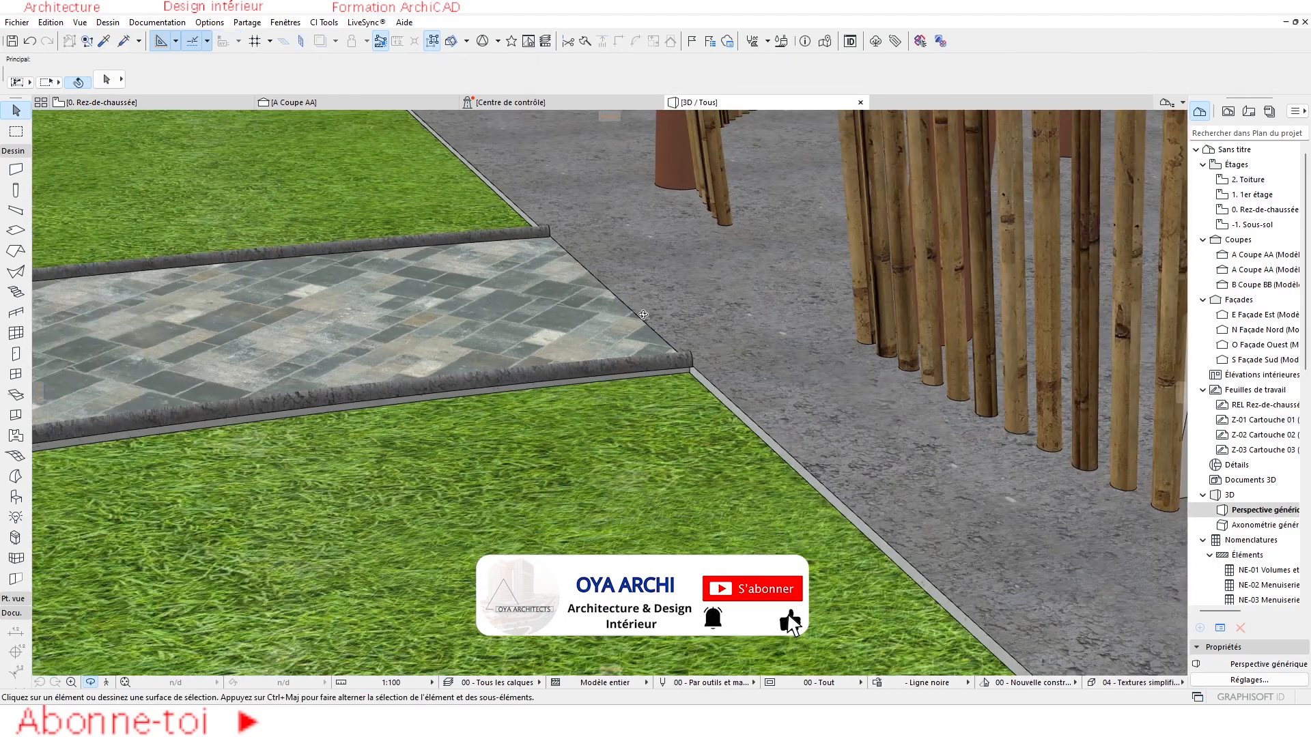
pyautogui.scroll(-10, 636, 313)
pyautogui.keyDown('shift'); pyautogui.moveTo(612, 390); pyautogui.dragTo(686, 309, button='middle'); pyautogui.keyUp('shift')
pyautogui.moveTo(686, 309); pyautogui.dragTo(581, 375)
pyautogui.scroll(-3, 568, 346)
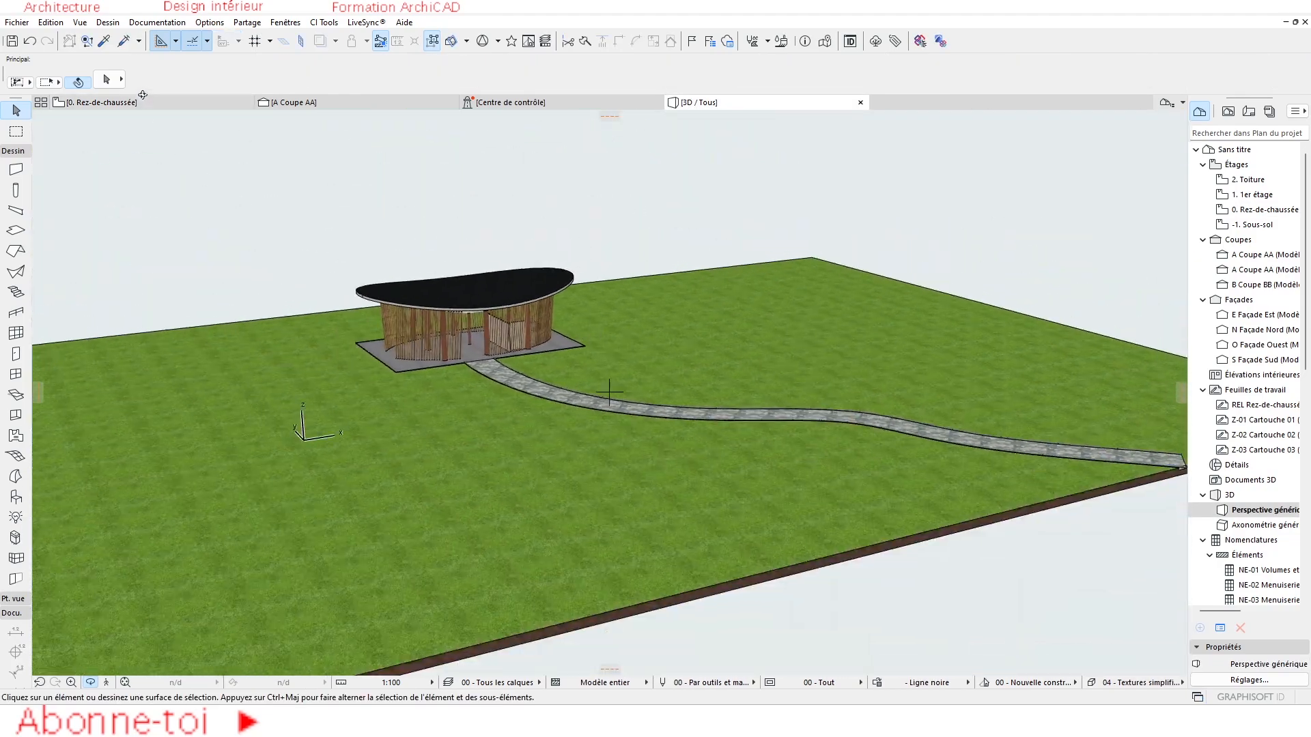